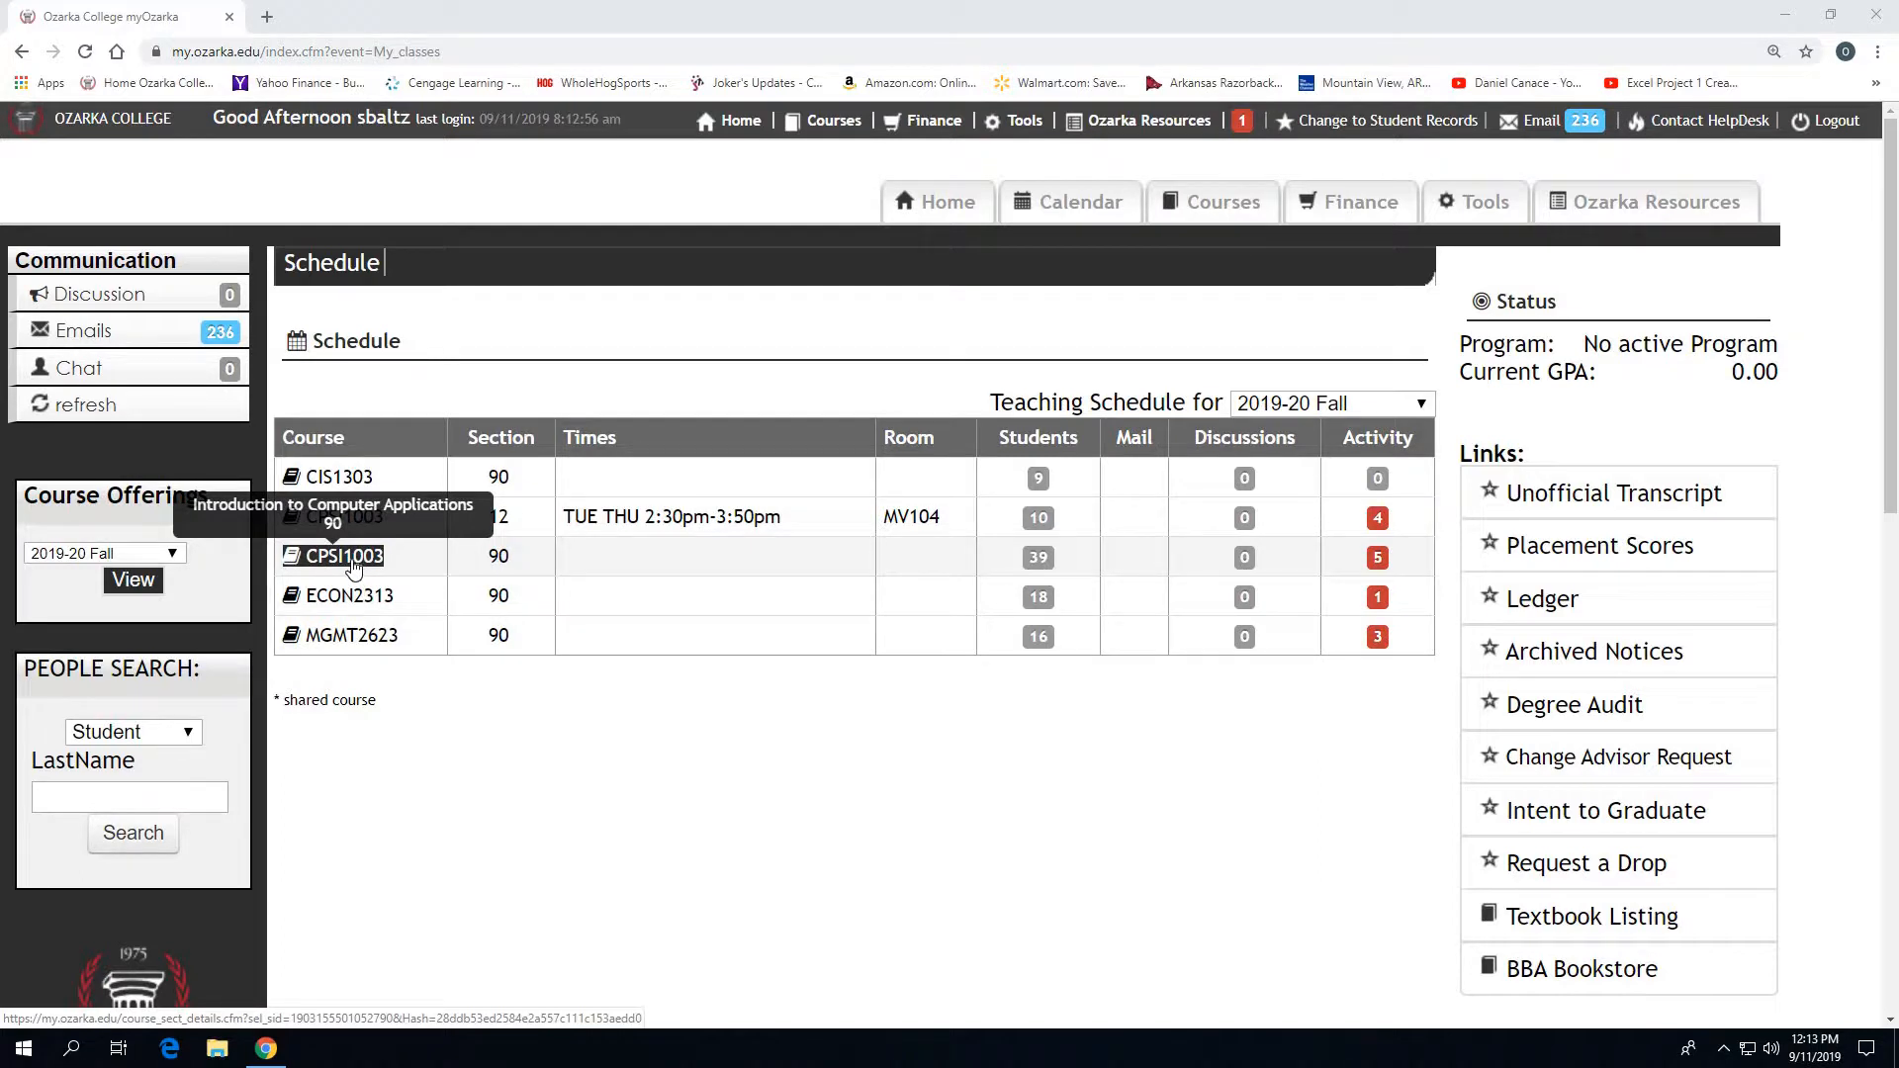
- Open the Word Module 3 Assignment 2 page from the activities of the CPSI1003 course
left_click(353, 559)
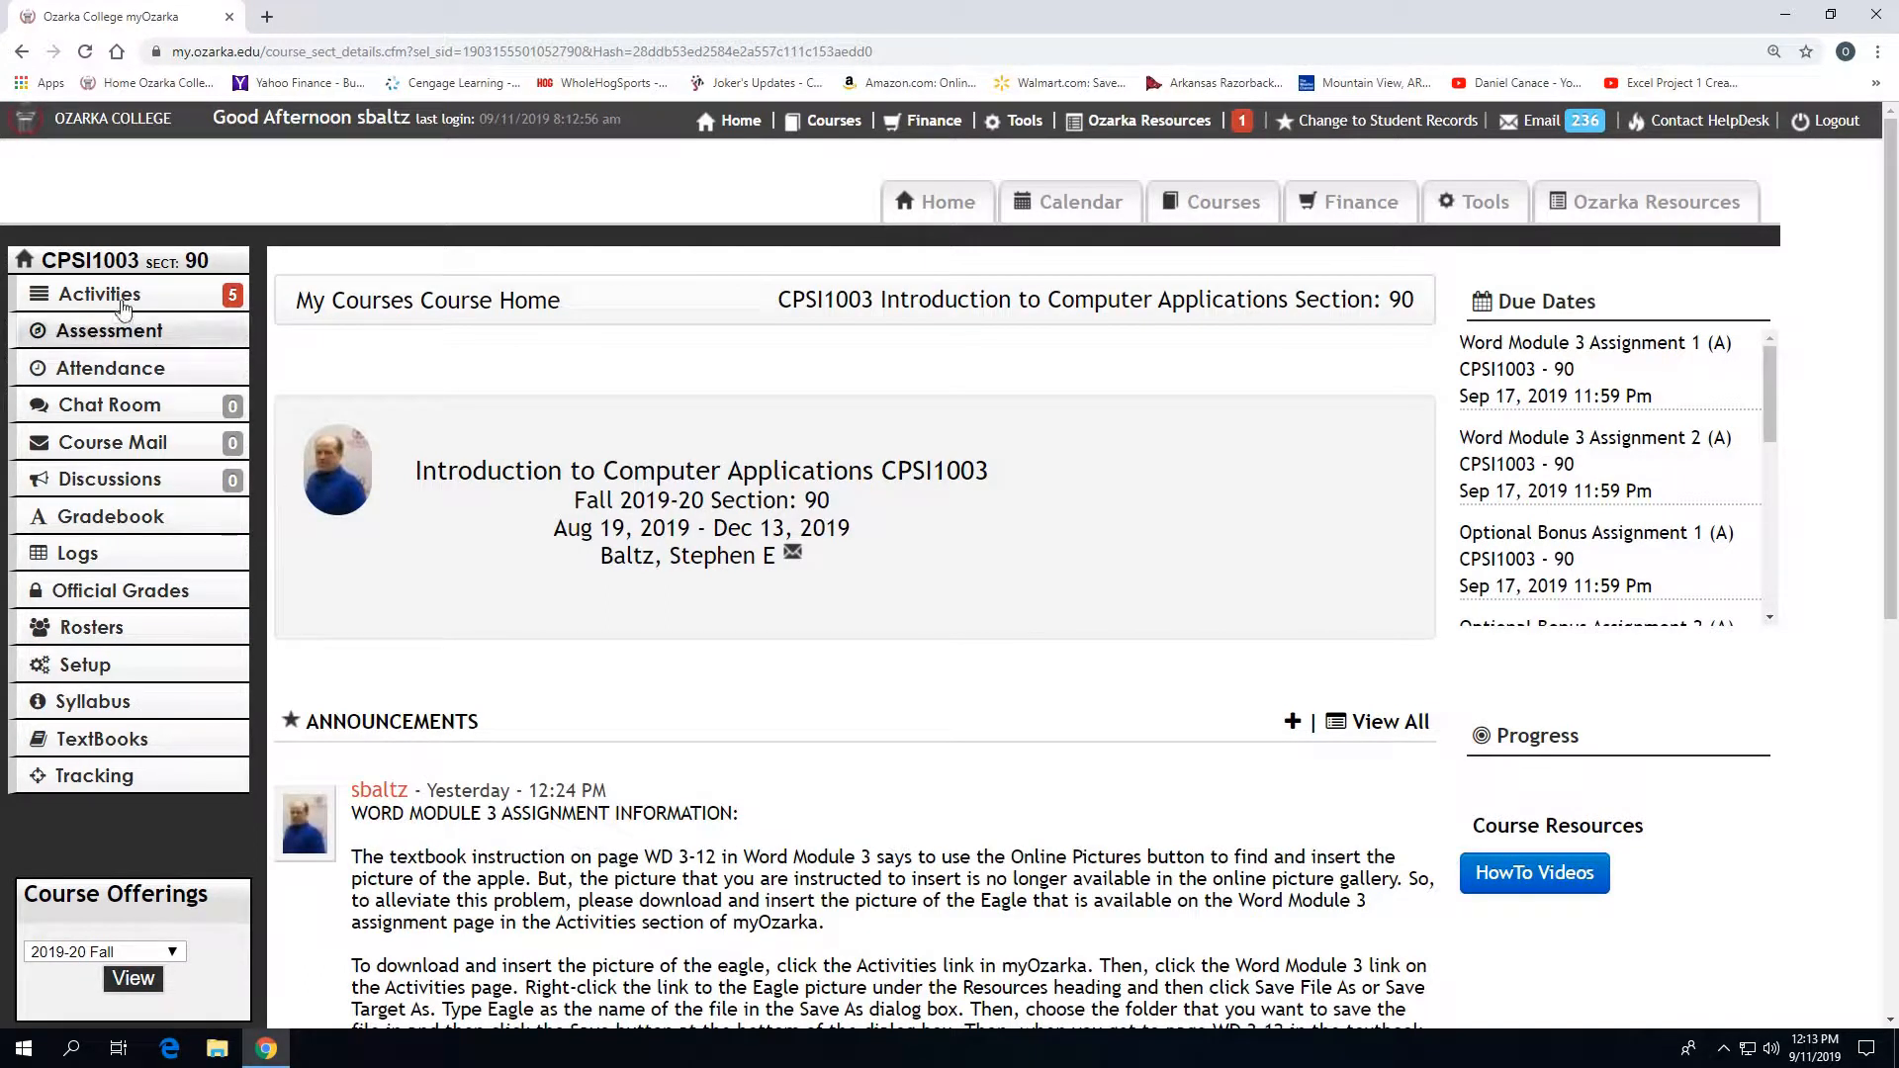
left_click(236, 295)
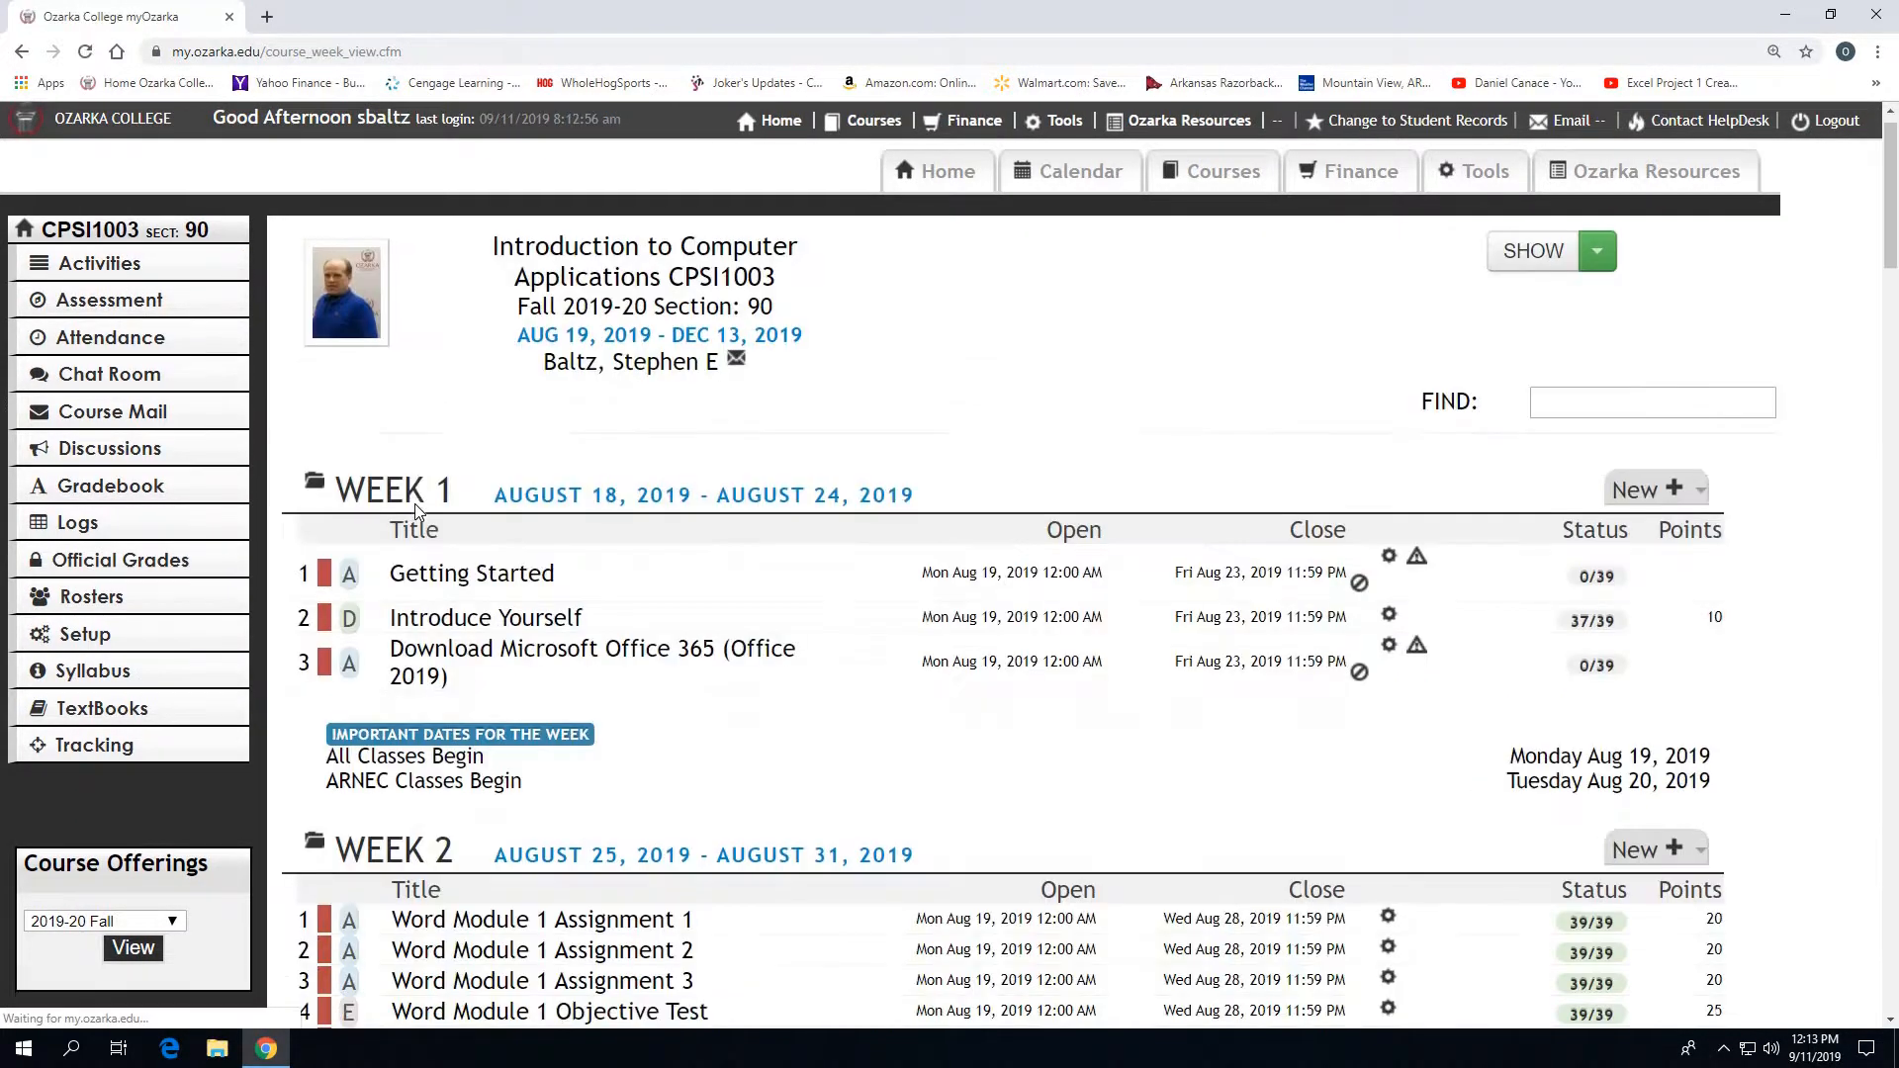
scroll(413, 503, "down", 15)
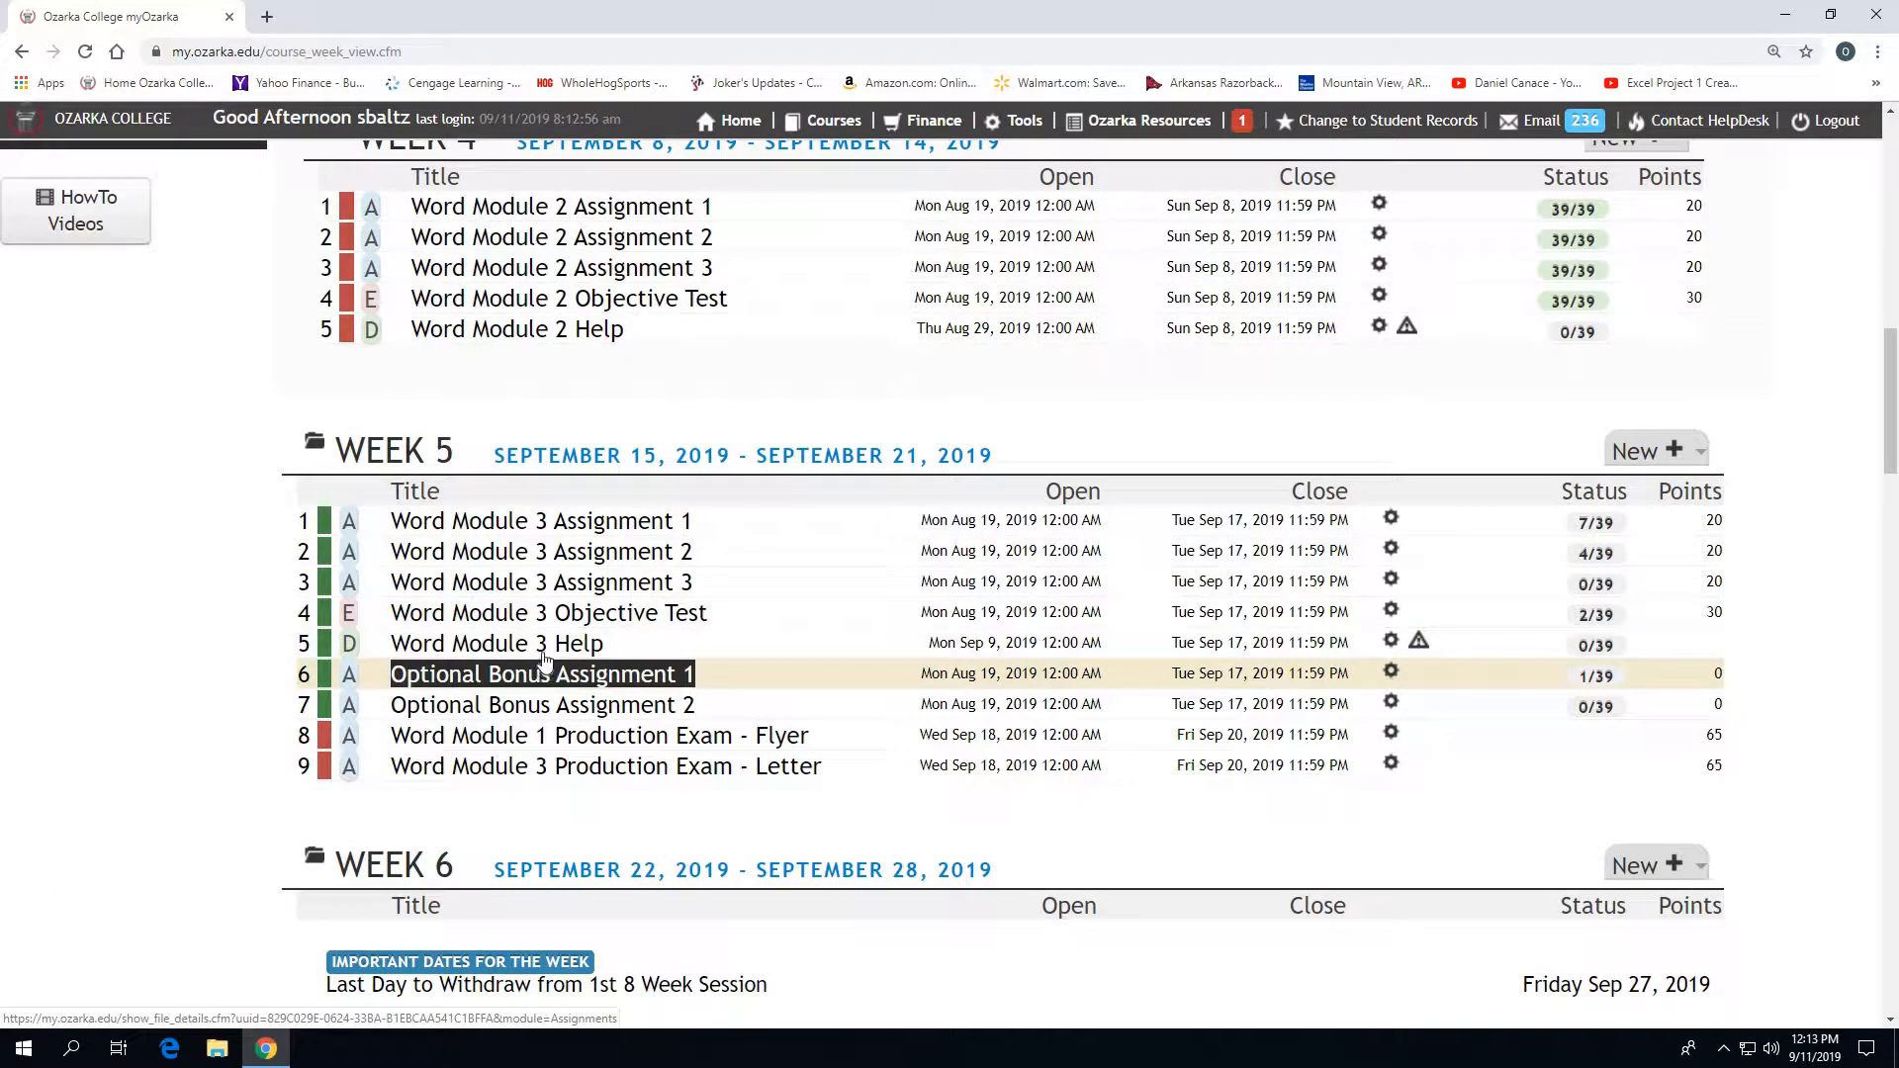
left_click(542, 552)
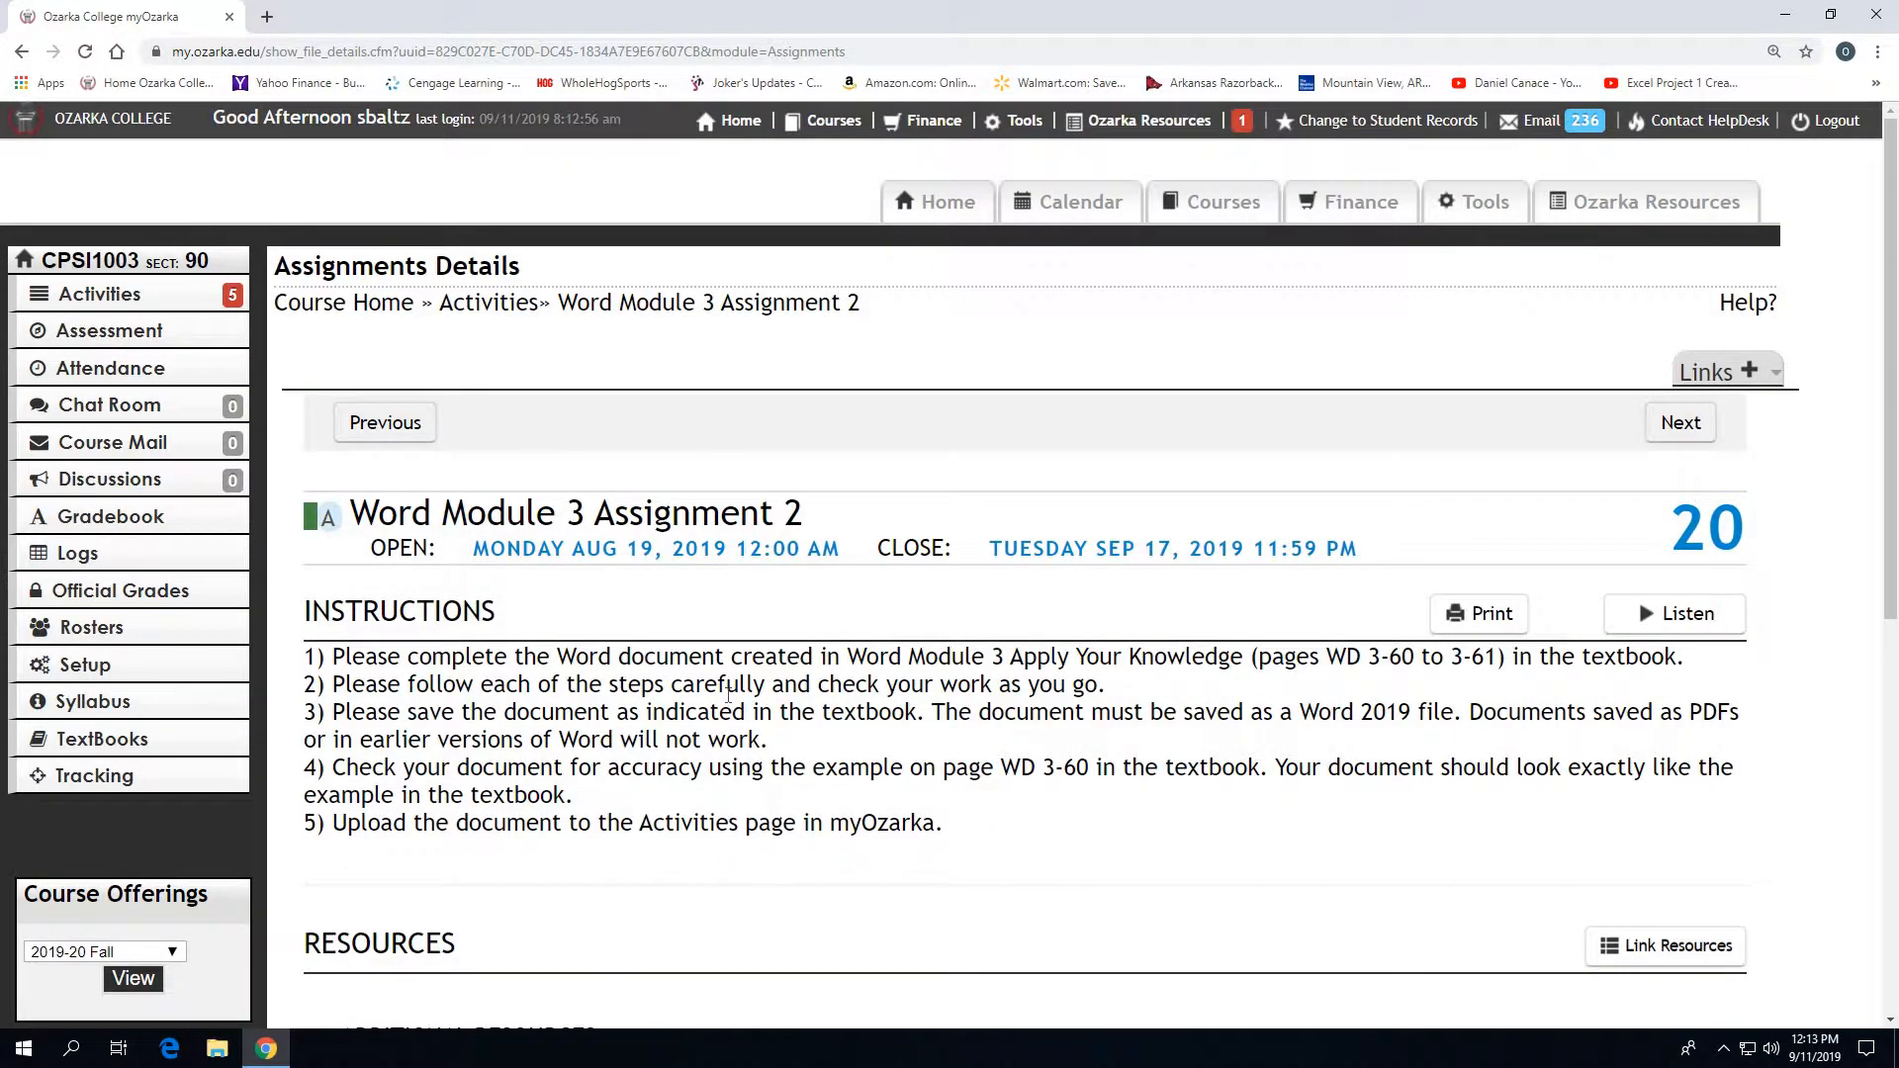
- Start saving the linked SC_WD_3-1 resource to disk and name the file SC_WD_3_1
scroll(728, 696, "down", 4)
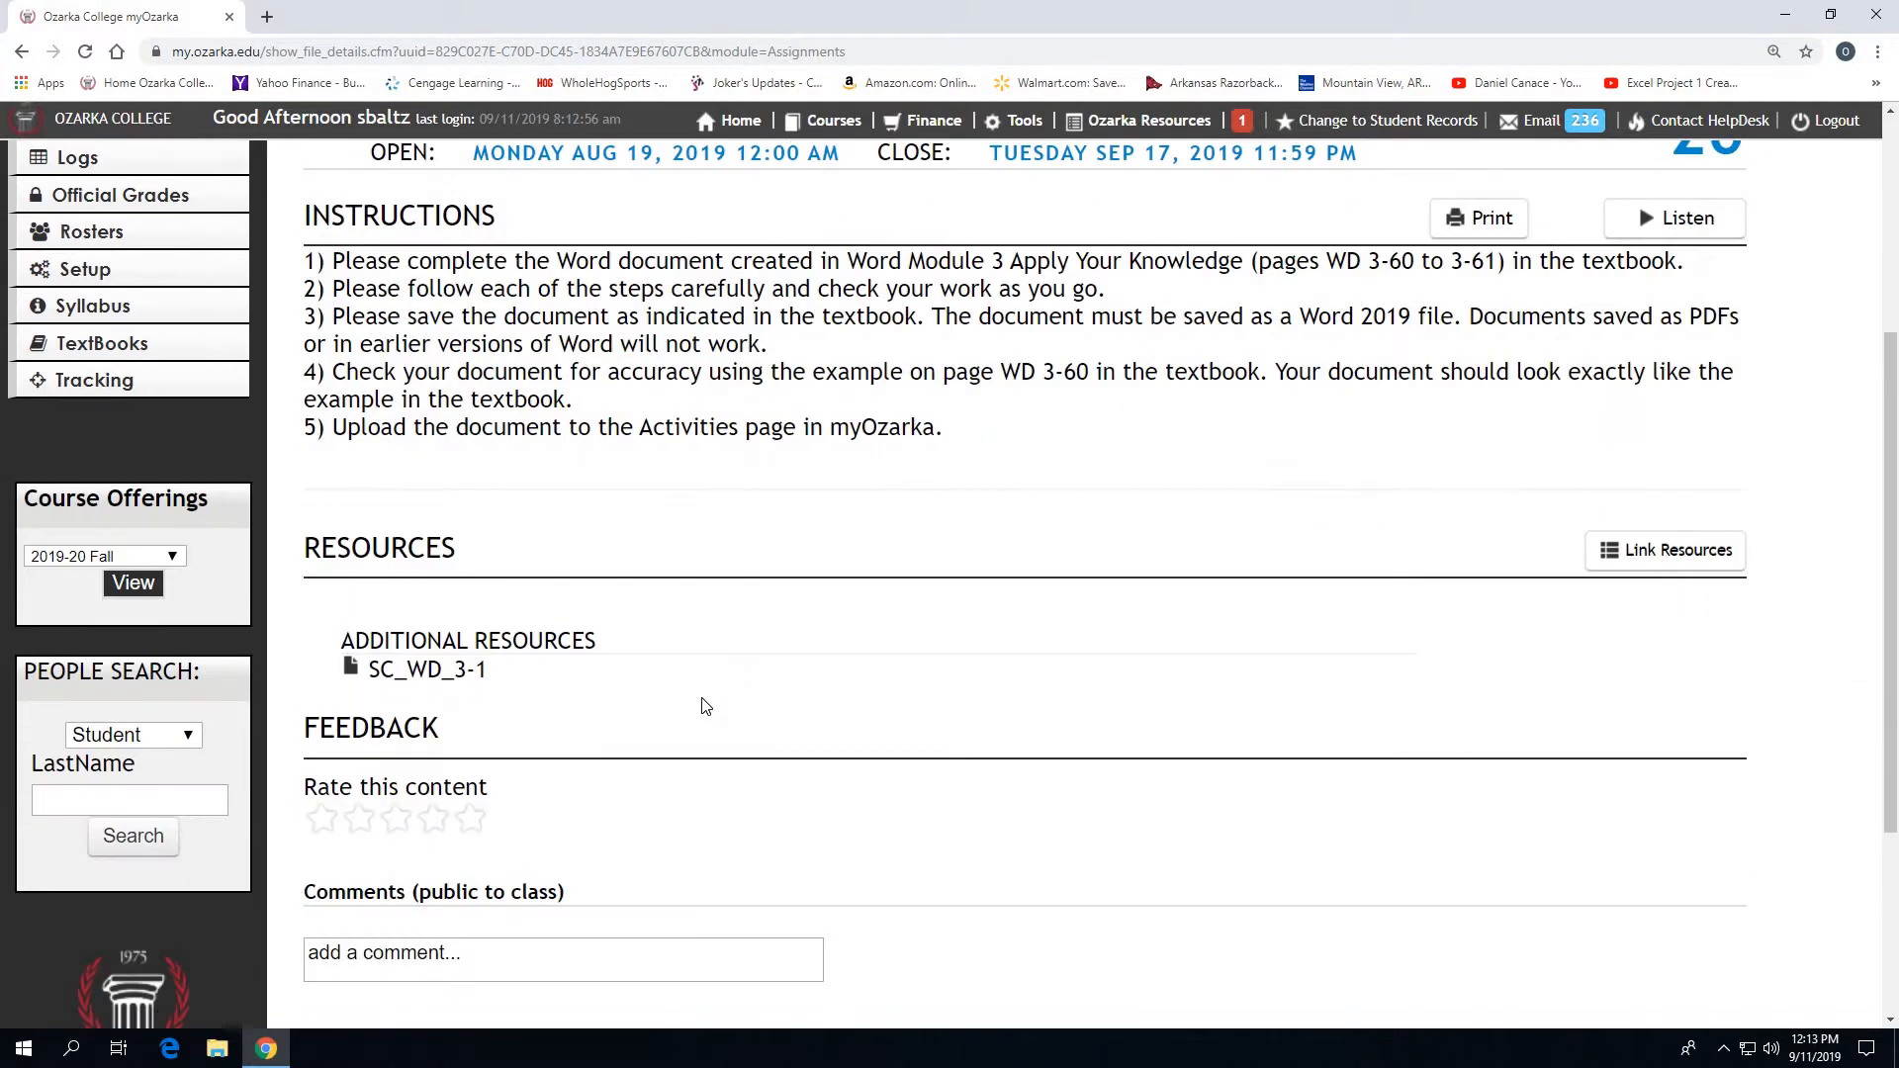
right_click(470, 673)
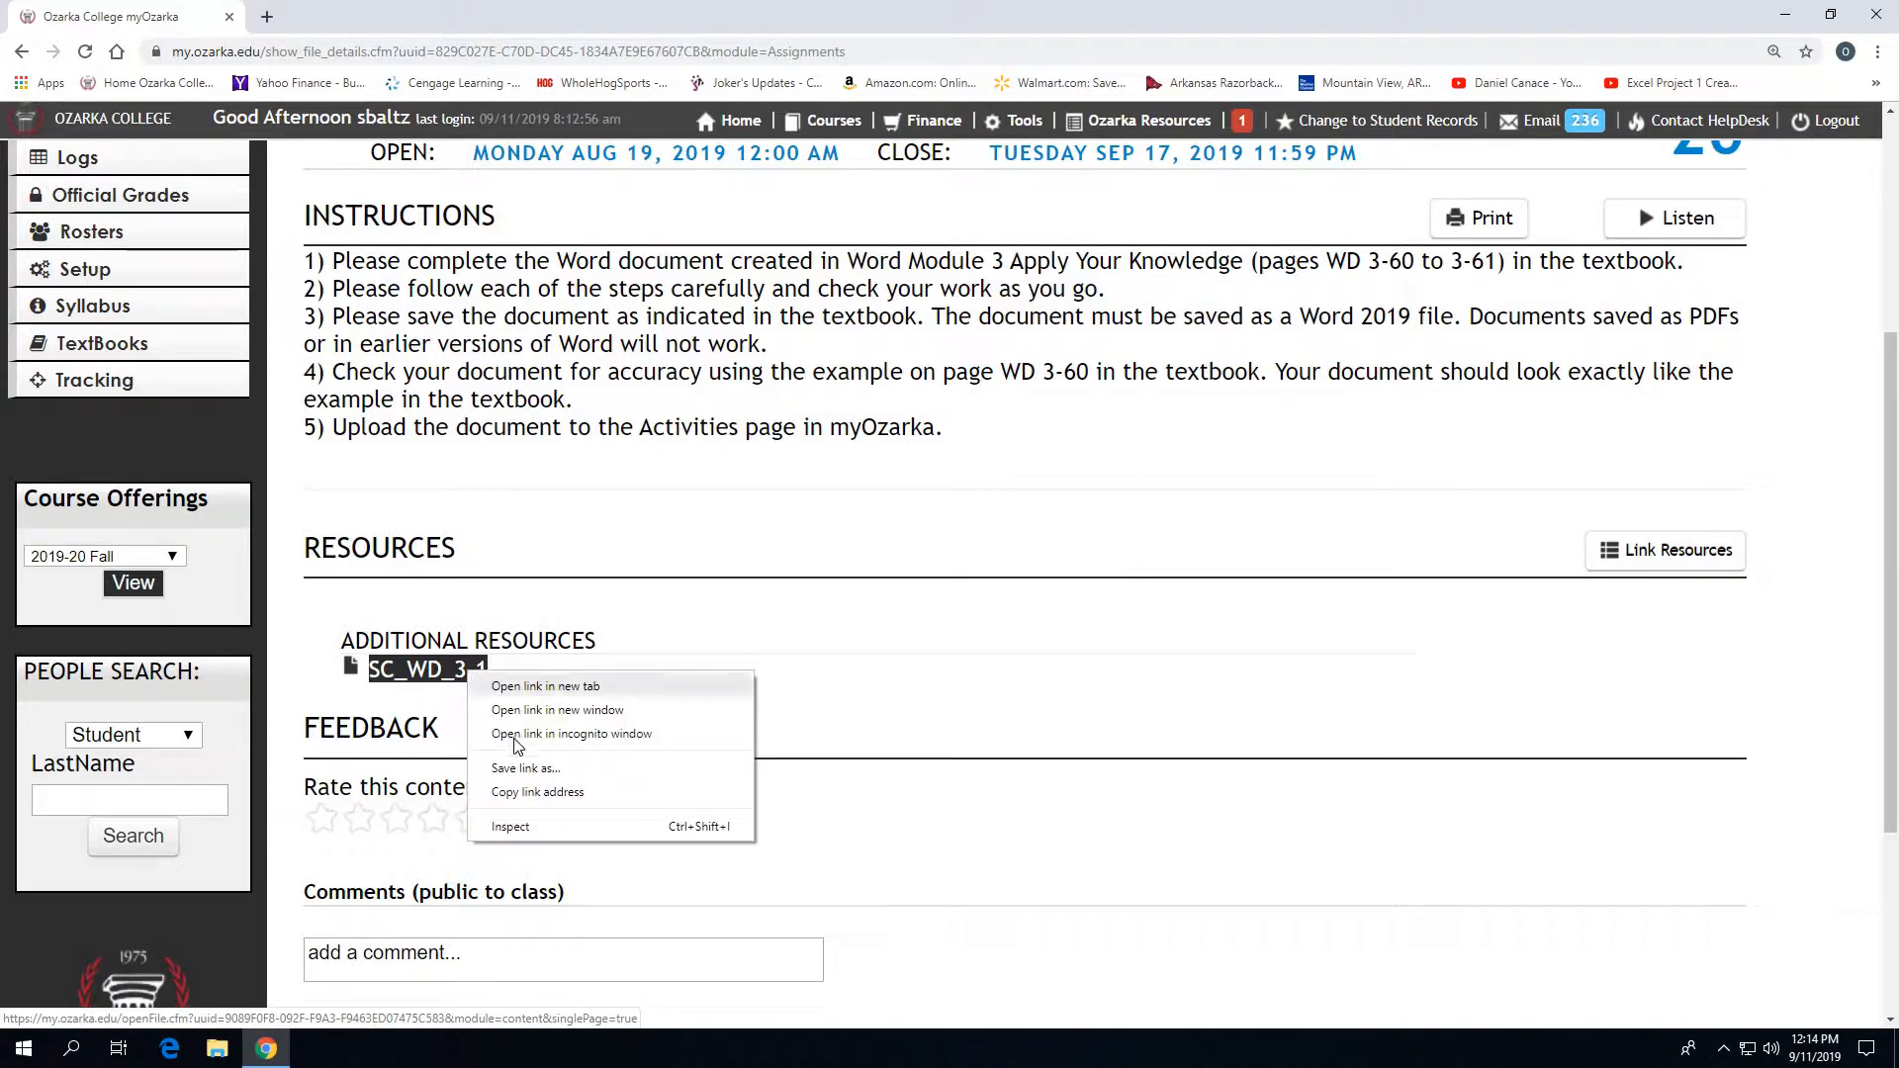
left_click(517, 771)
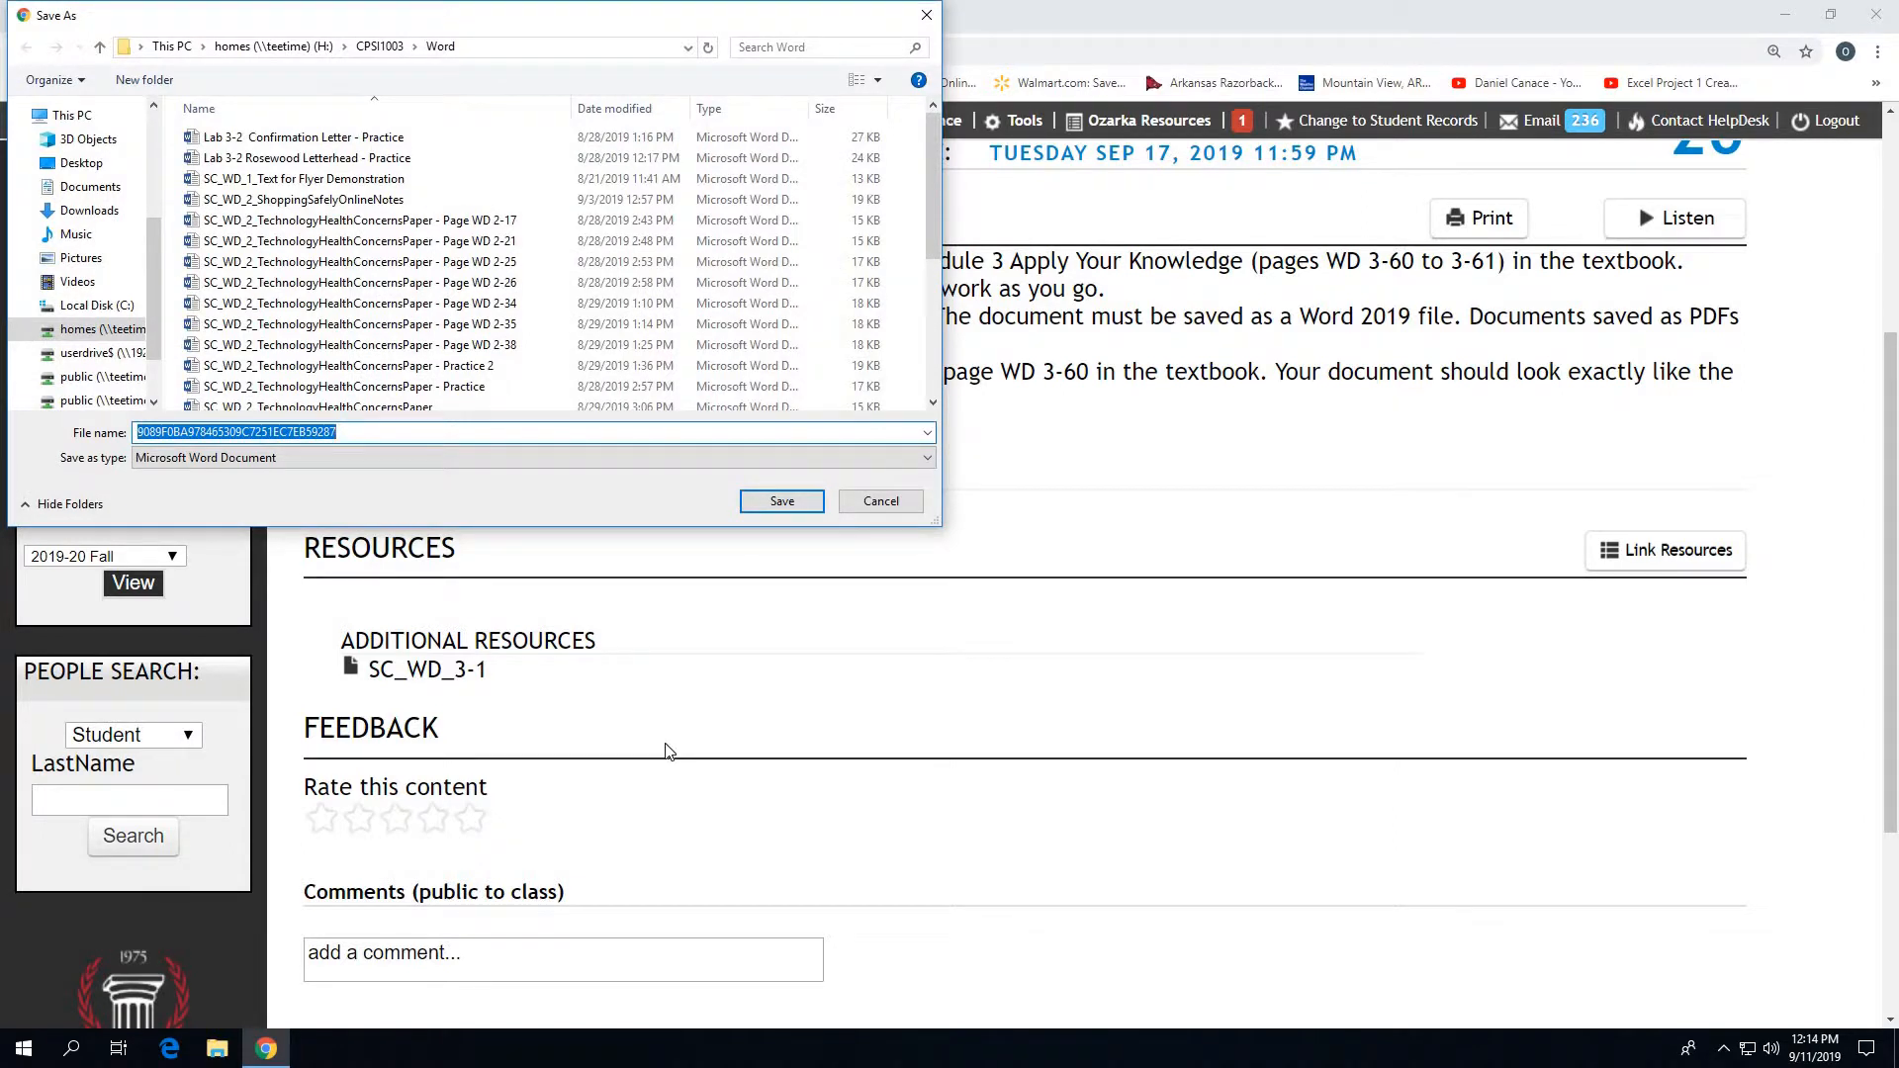
type("S")
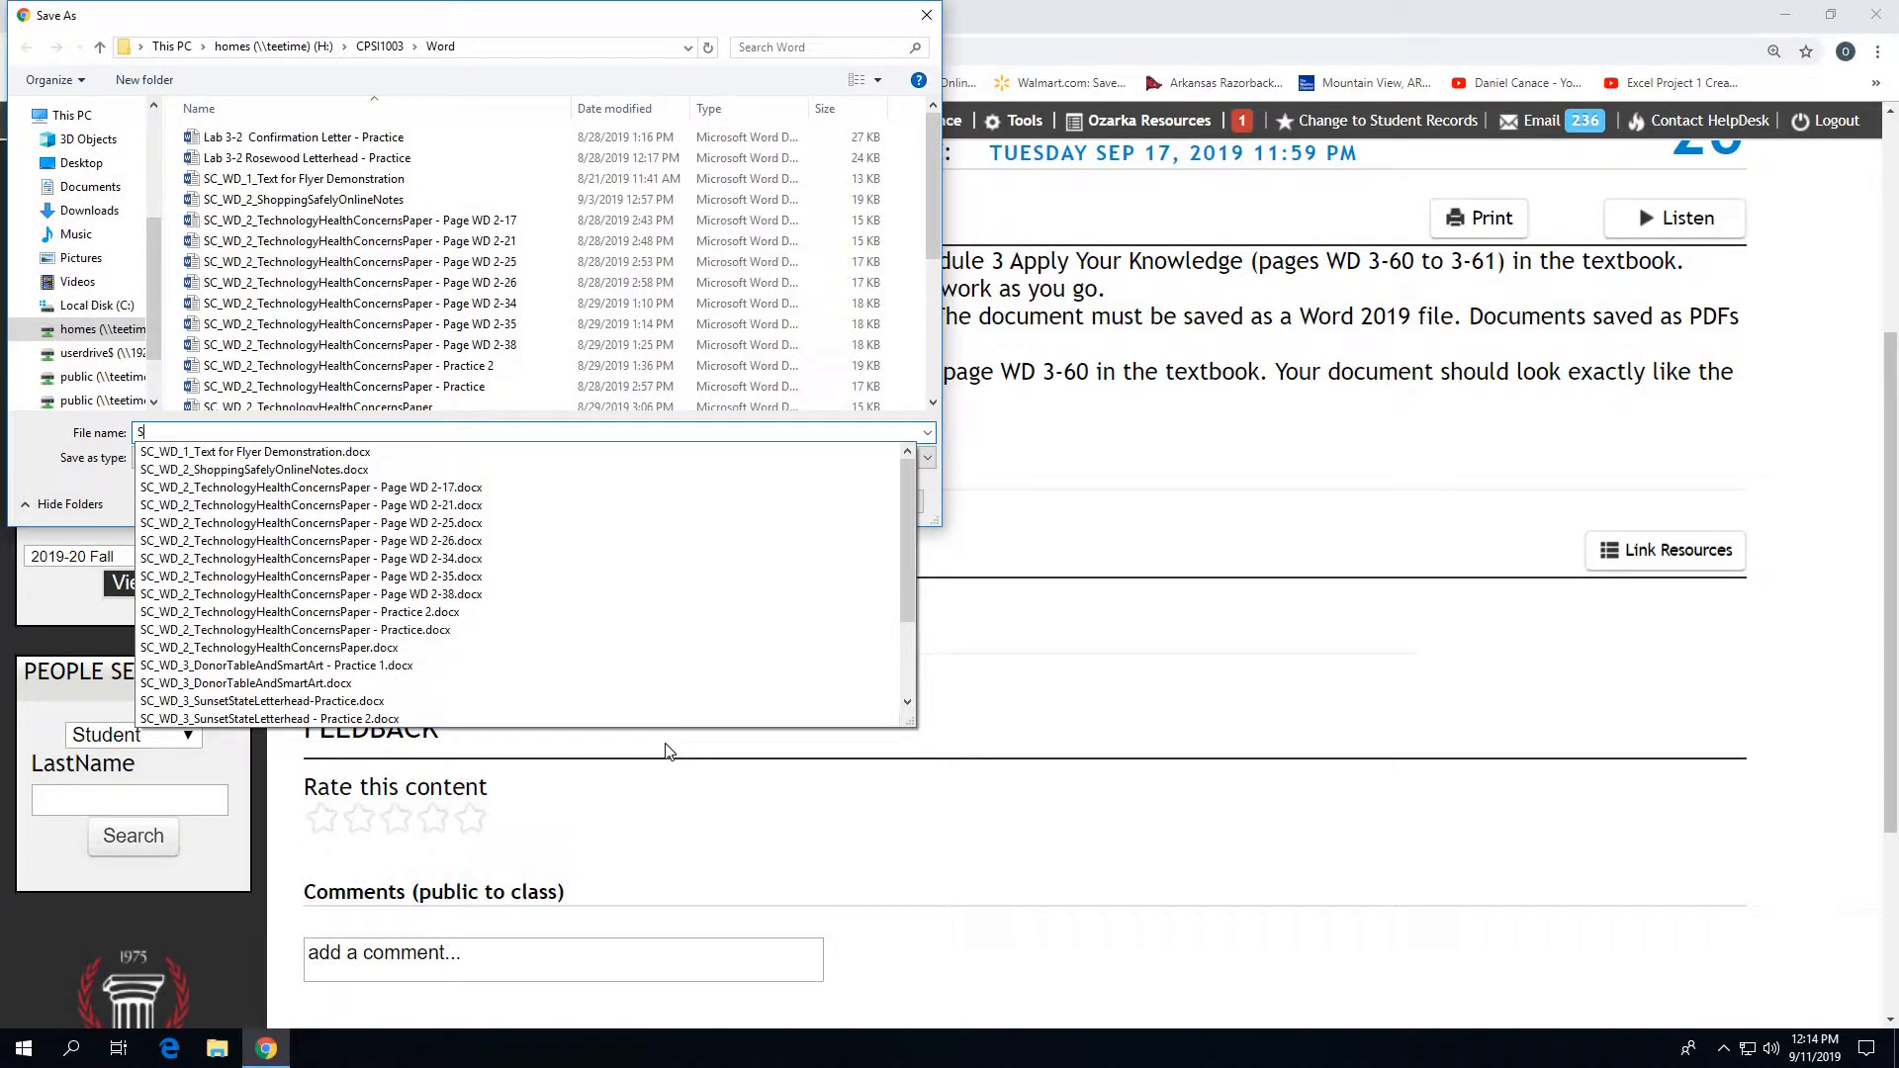
type("C_WD_3")
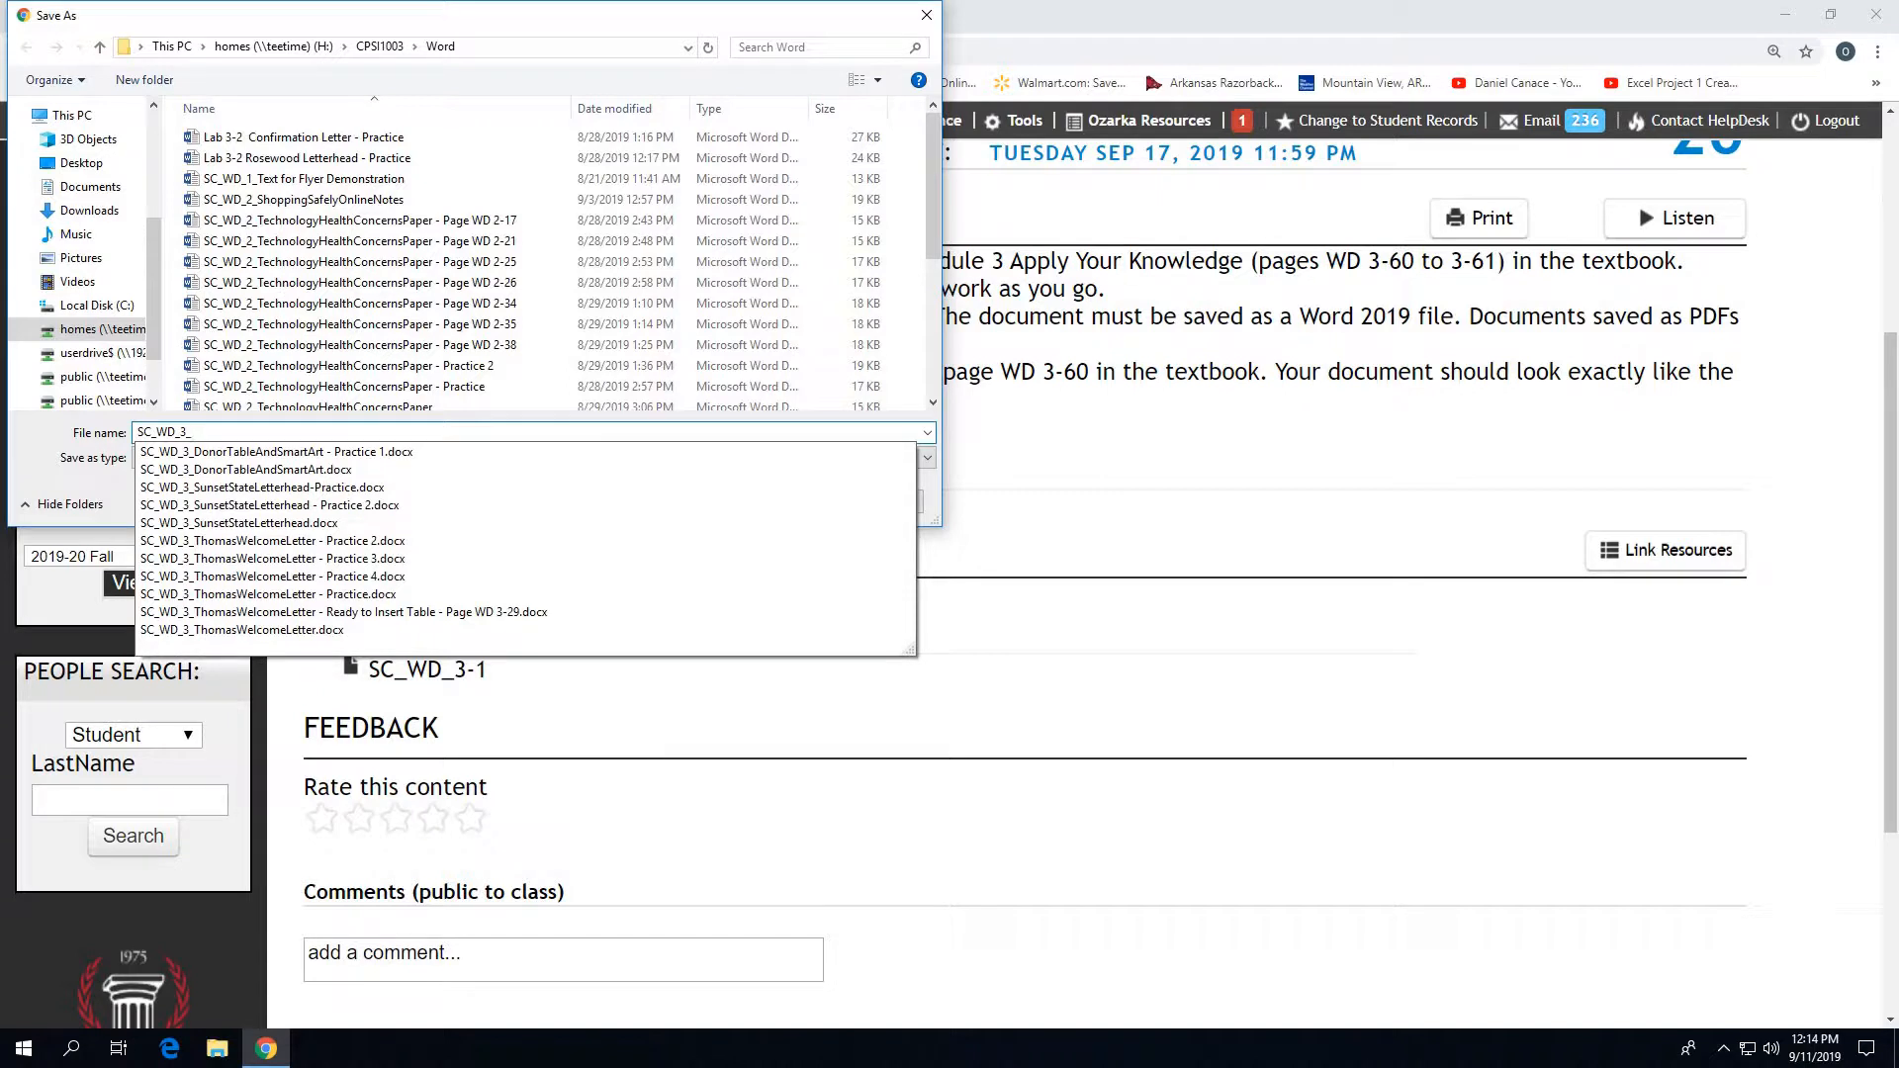
type("_1")
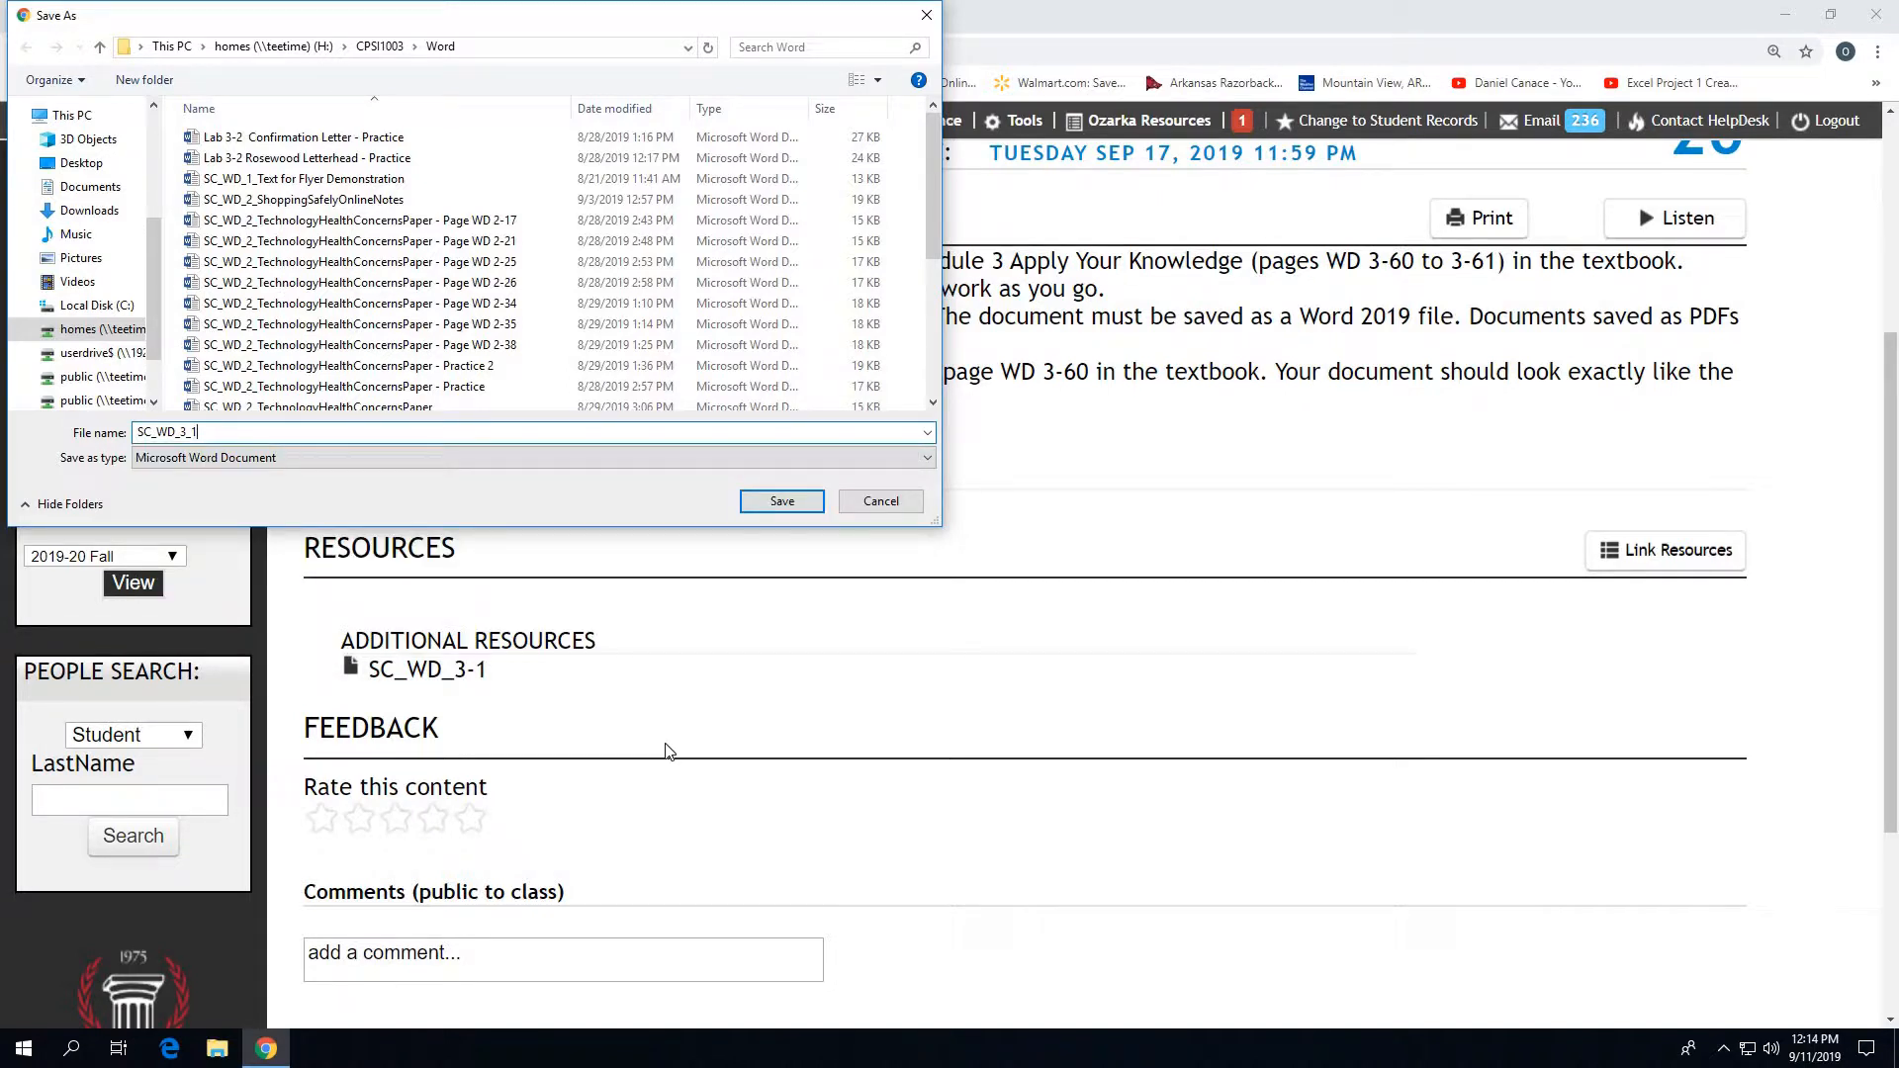
- Save the file in the Word folder inside CPSI1003 on the H: drive and dismiss the download notice
left_click(120, 334)
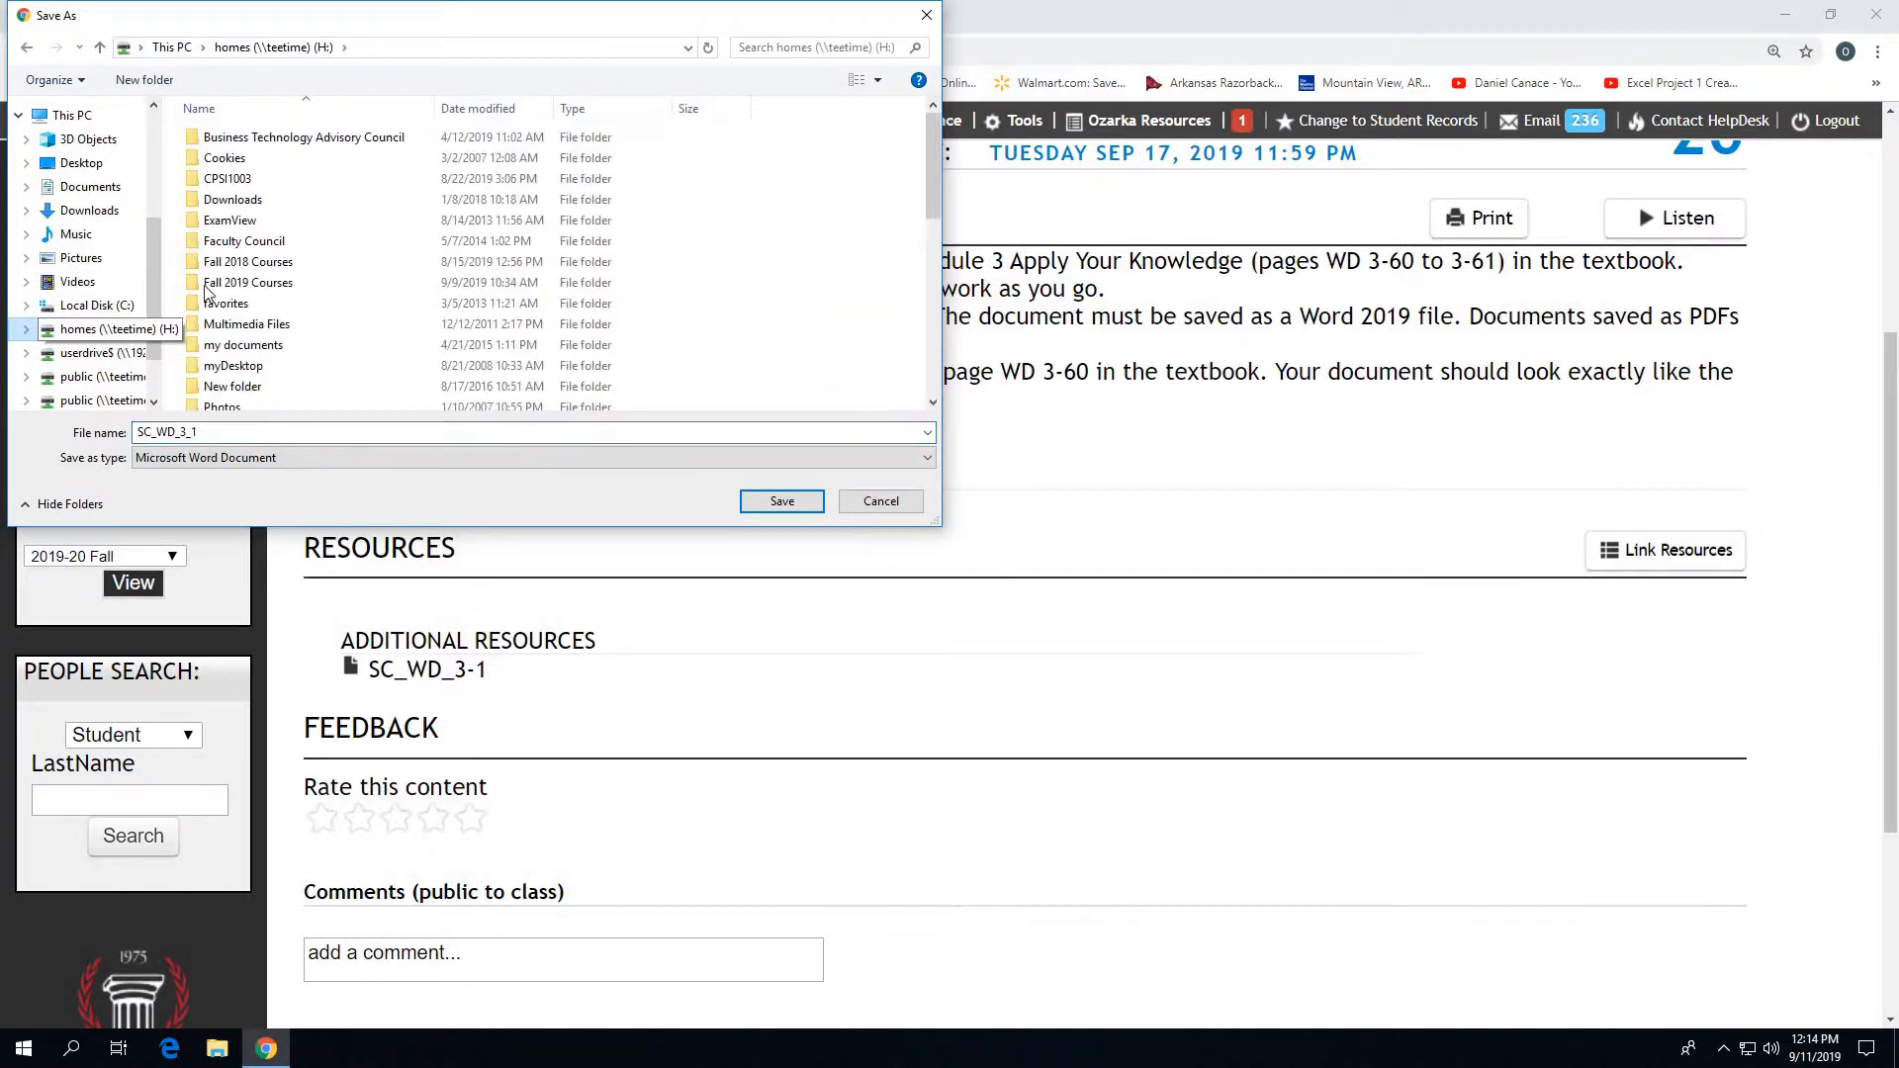
left_click(248, 183)
double_click(247, 183)
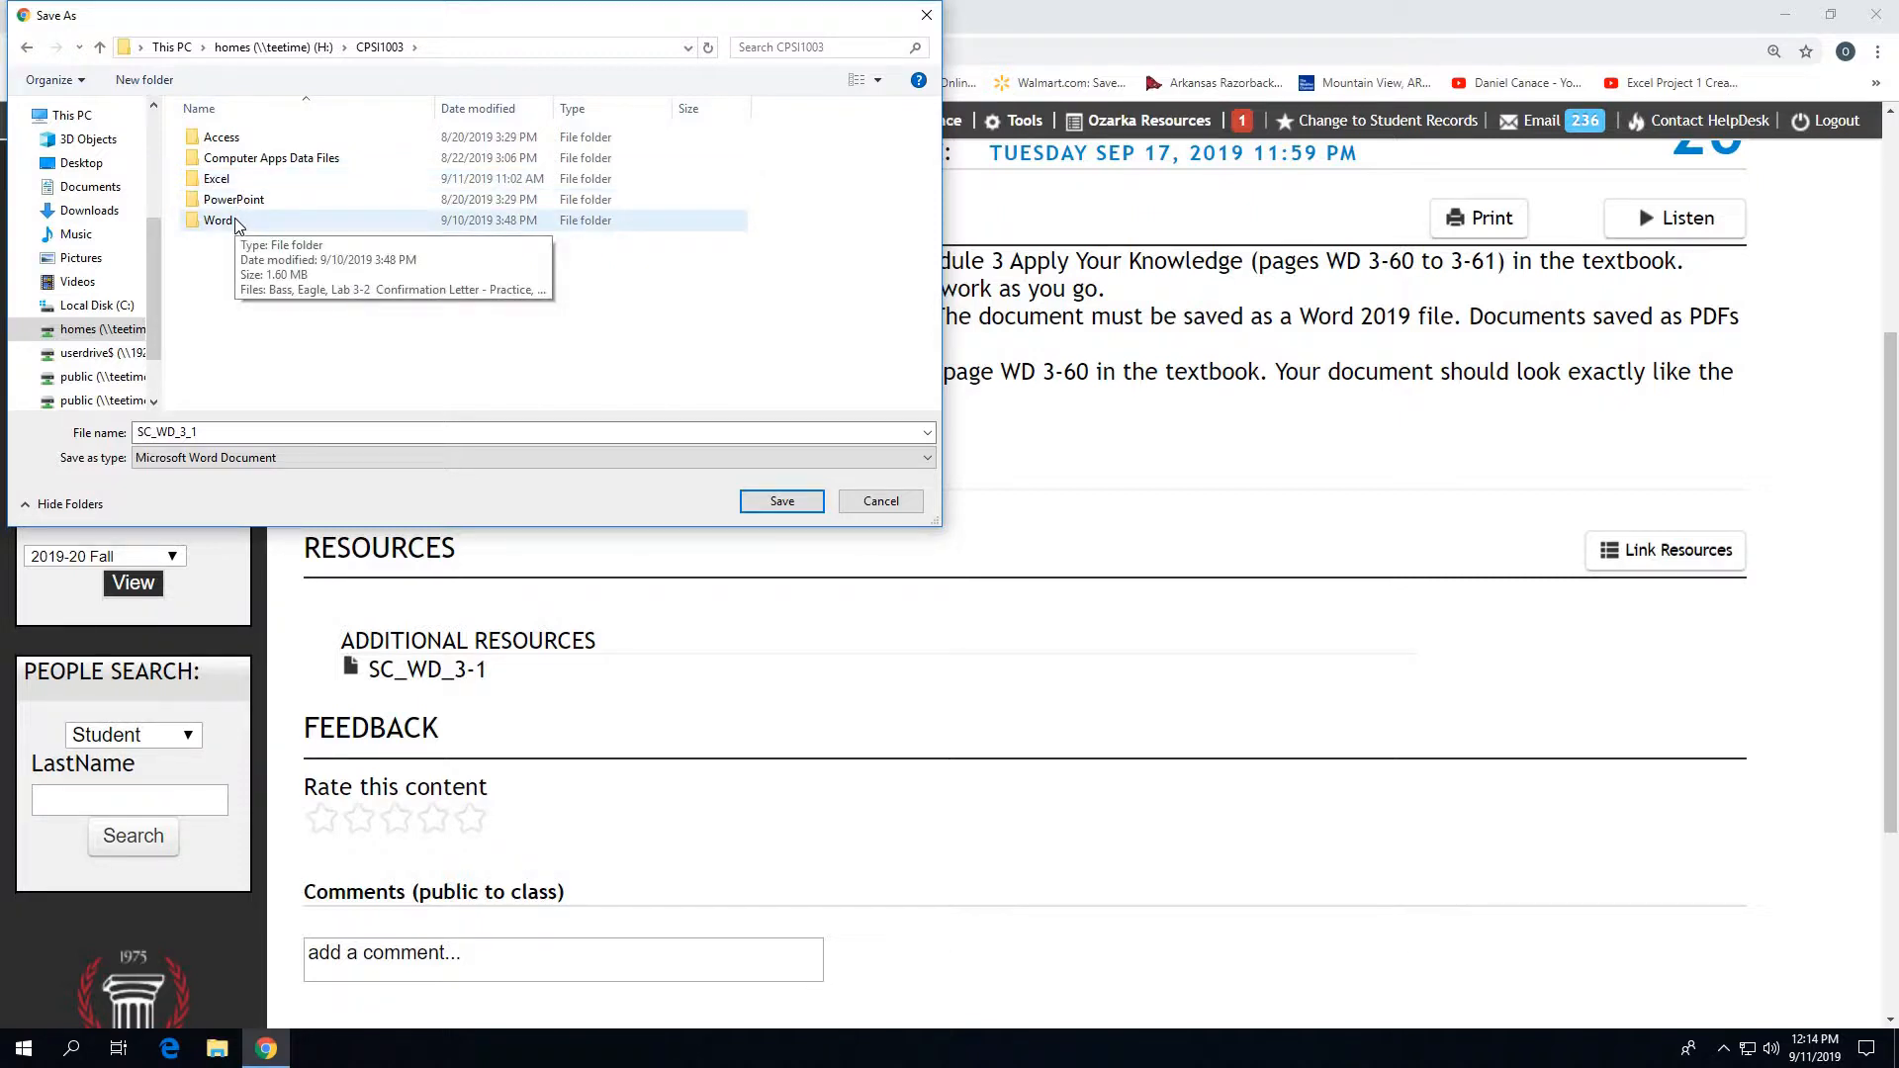
double_click(235, 223)
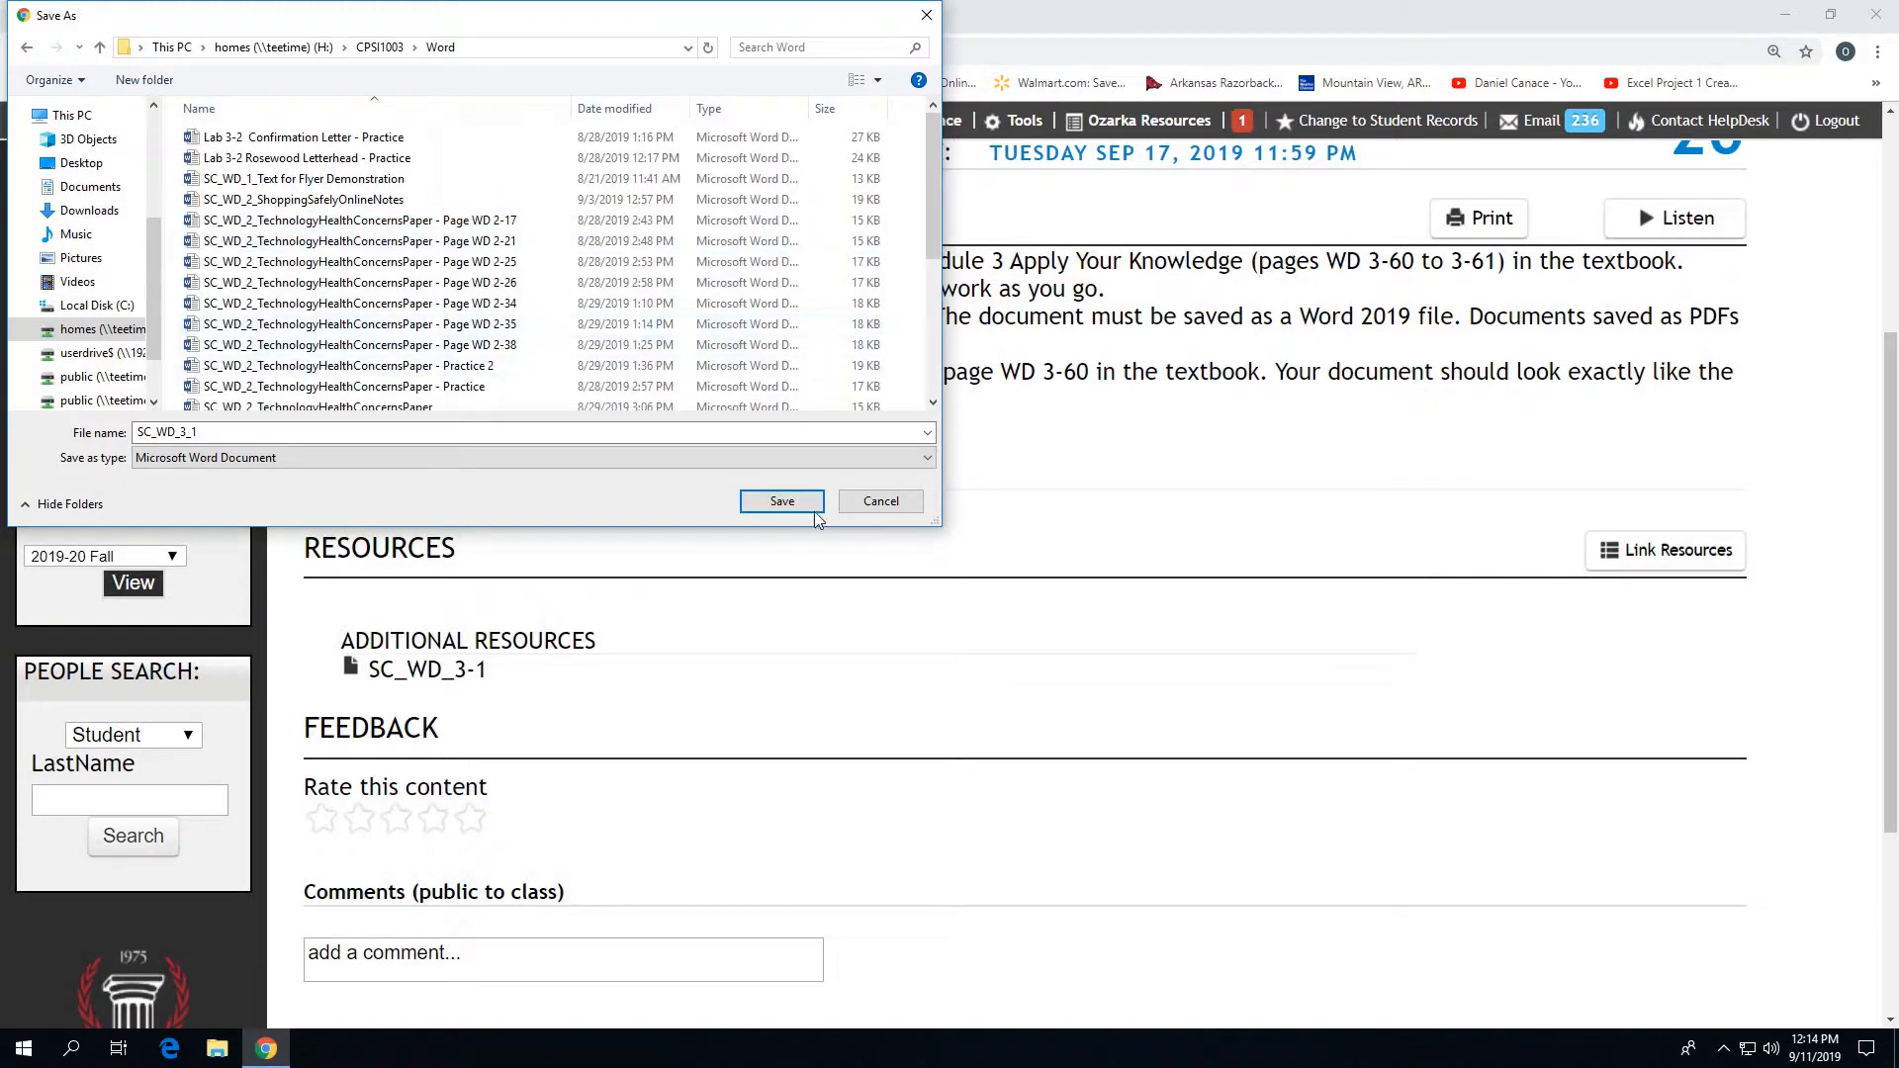
left_click(781, 502)
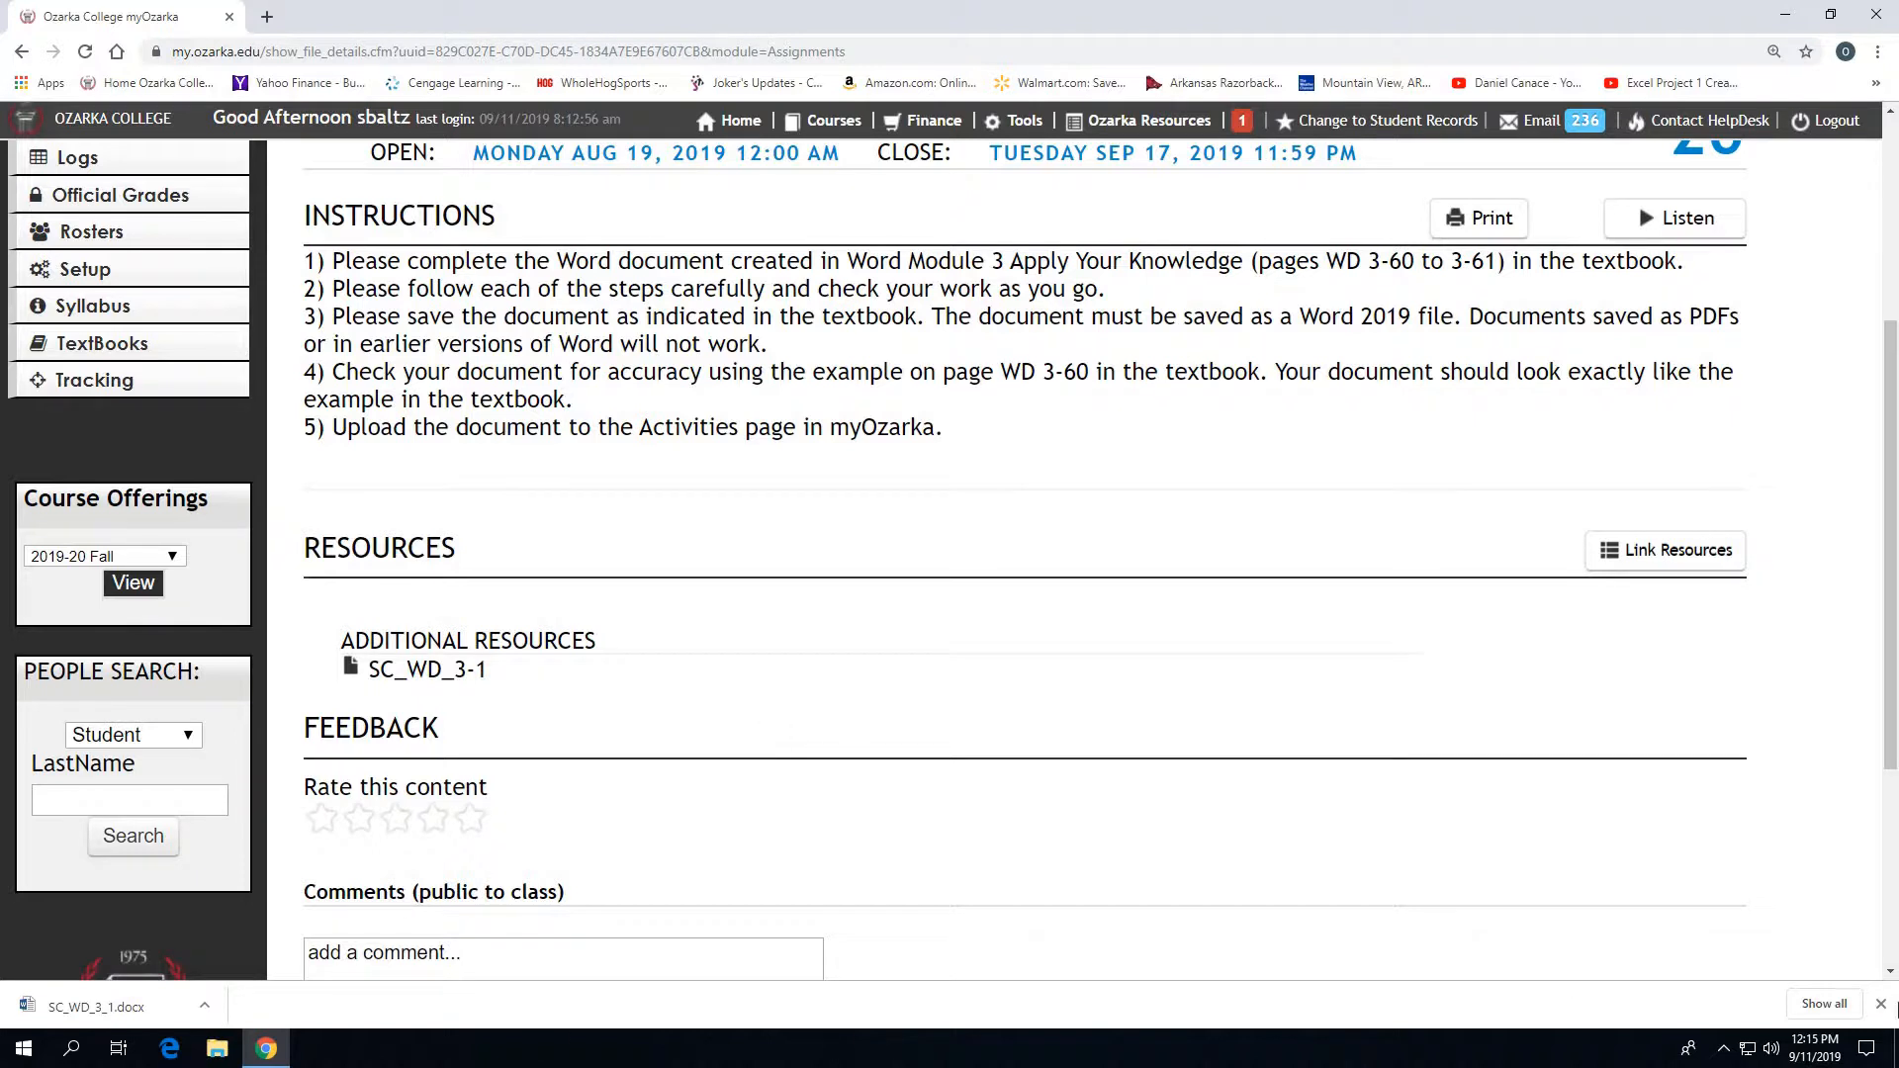
left_click(1882, 1006)
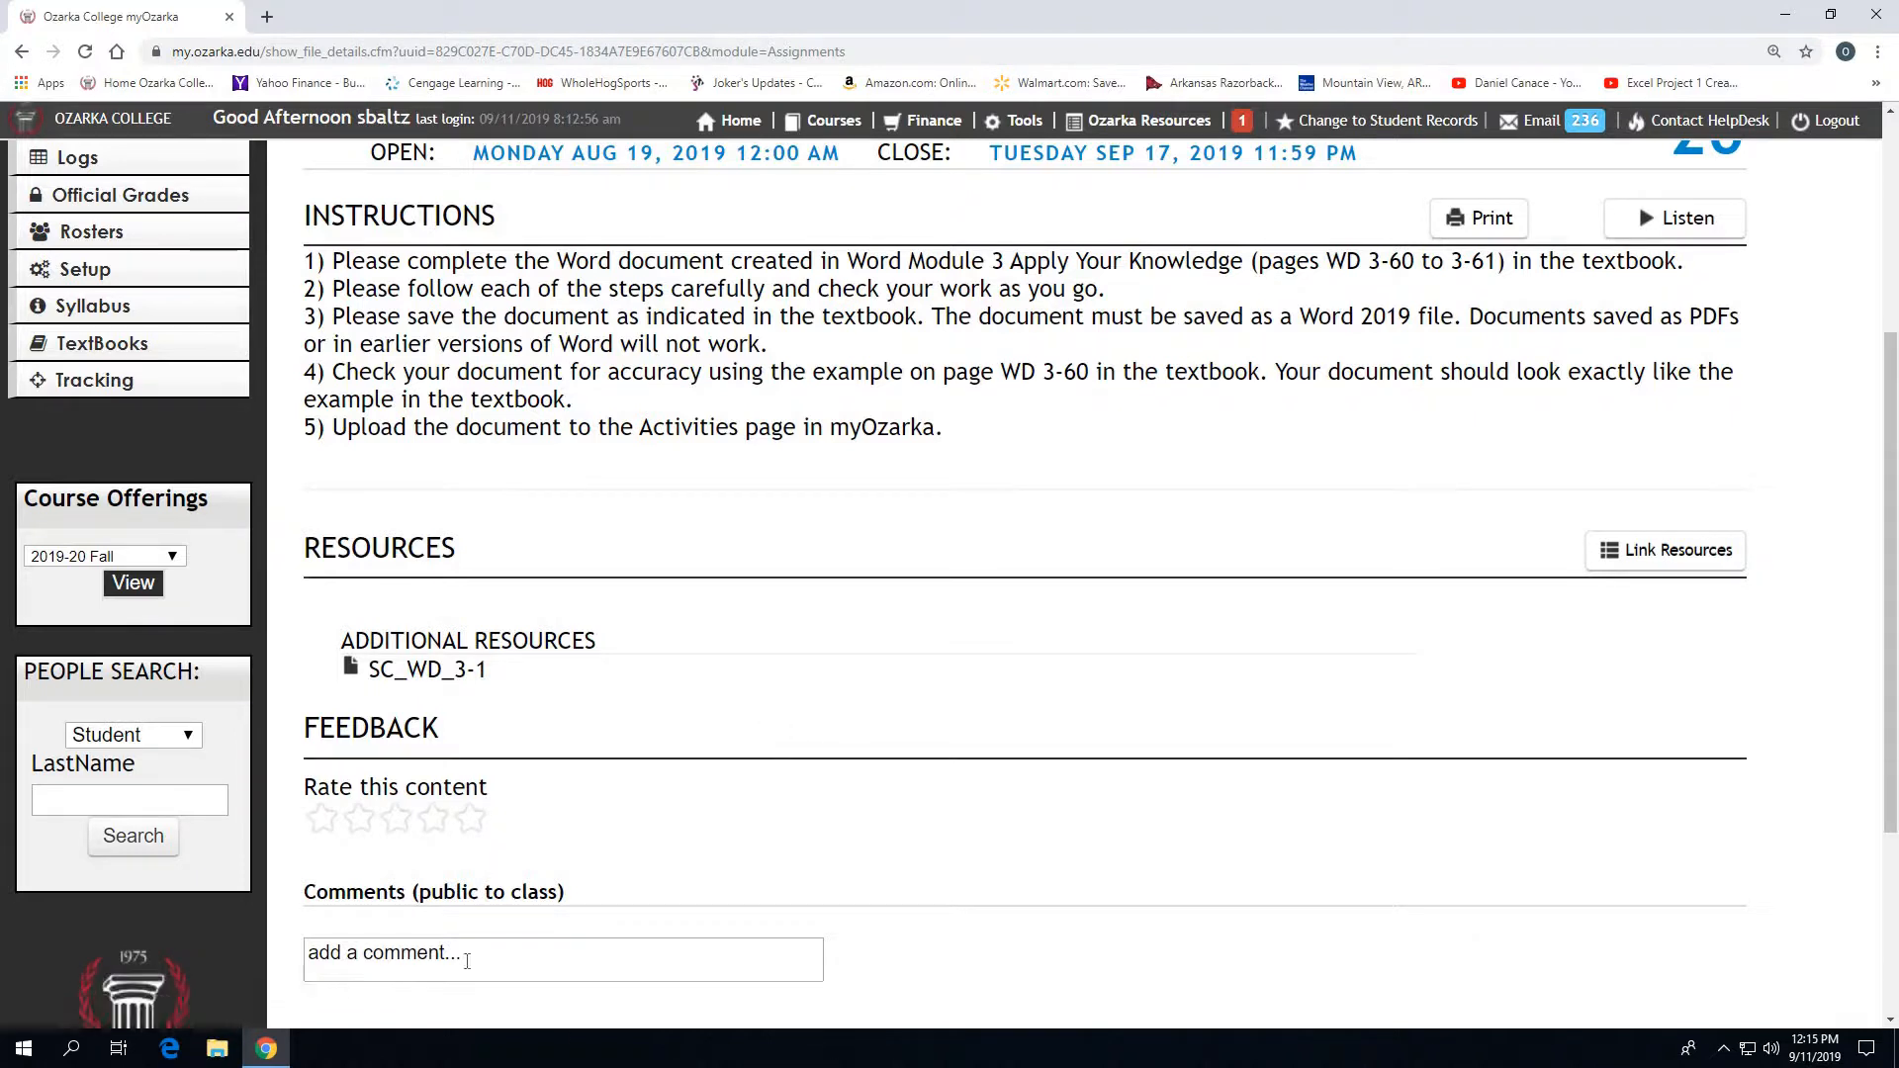
- Launch Word and browse for an existing document to open
left_click(24, 1049)
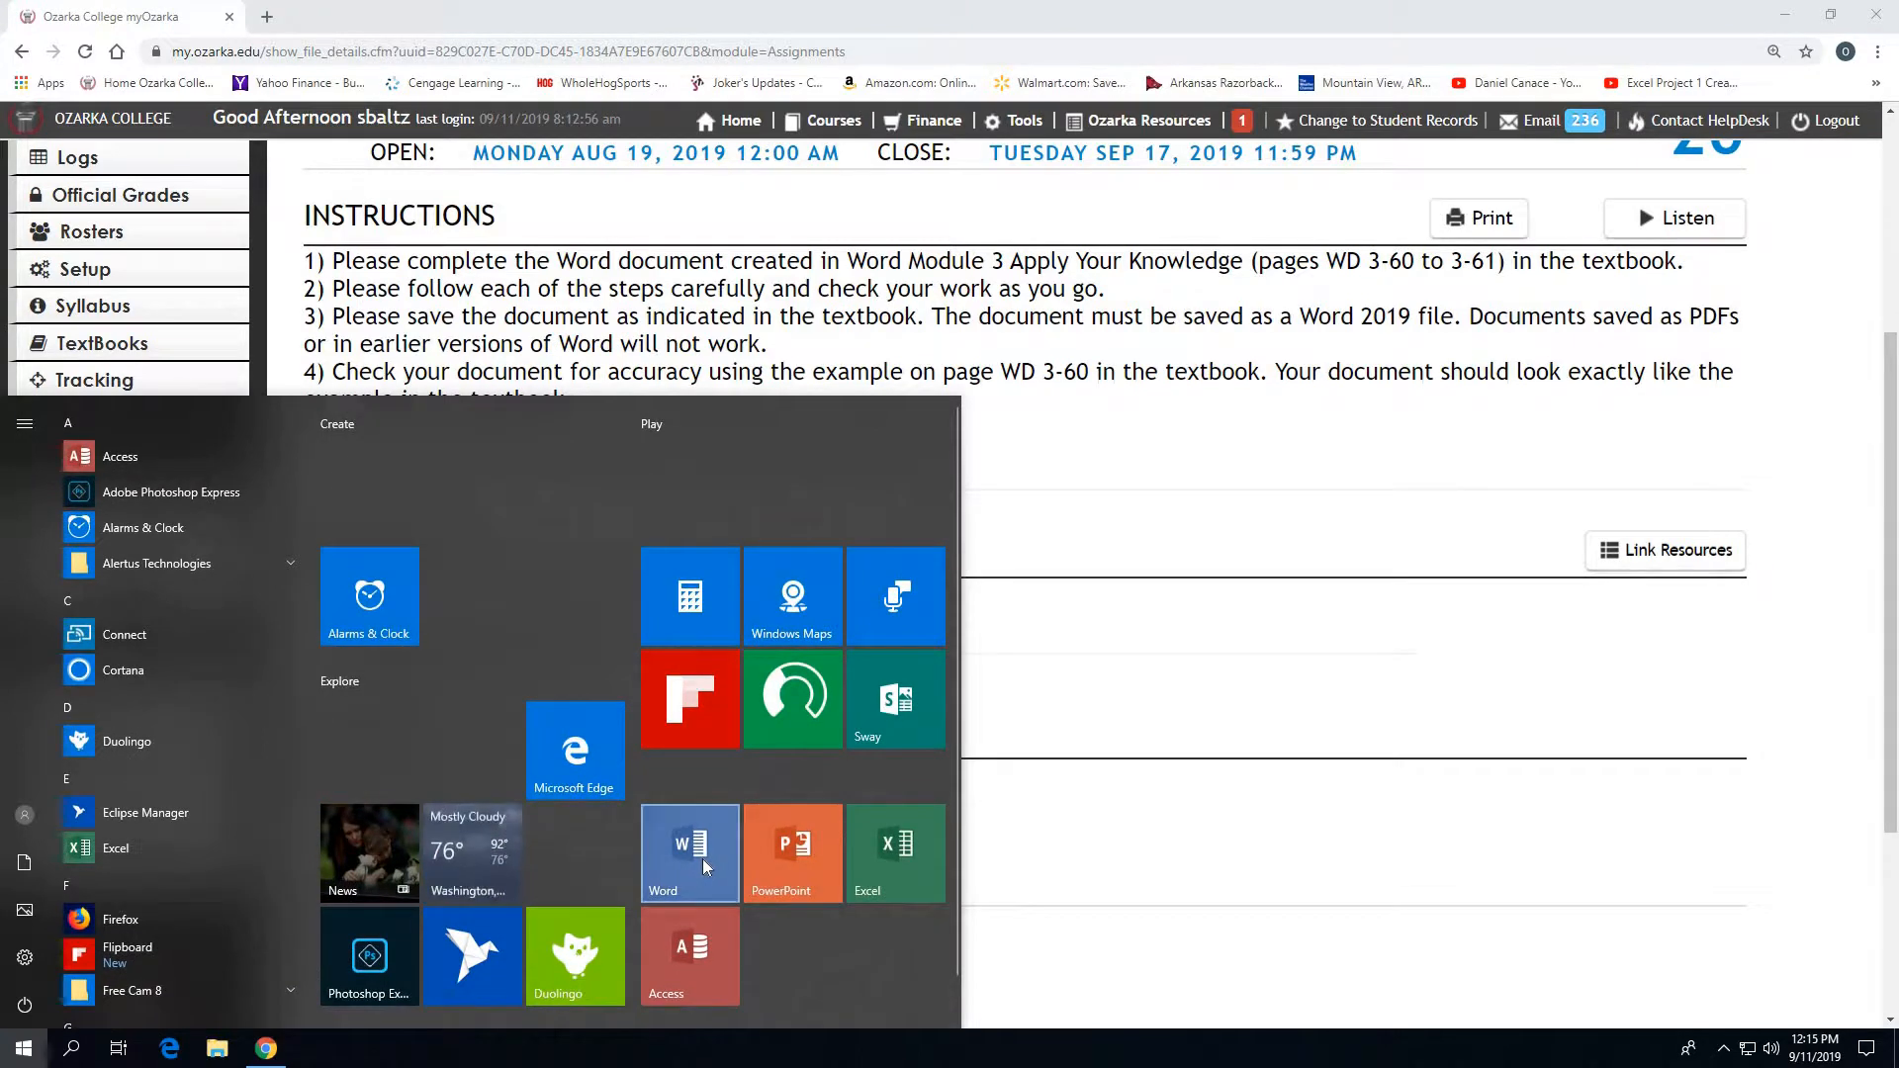
left_click(702, 858)
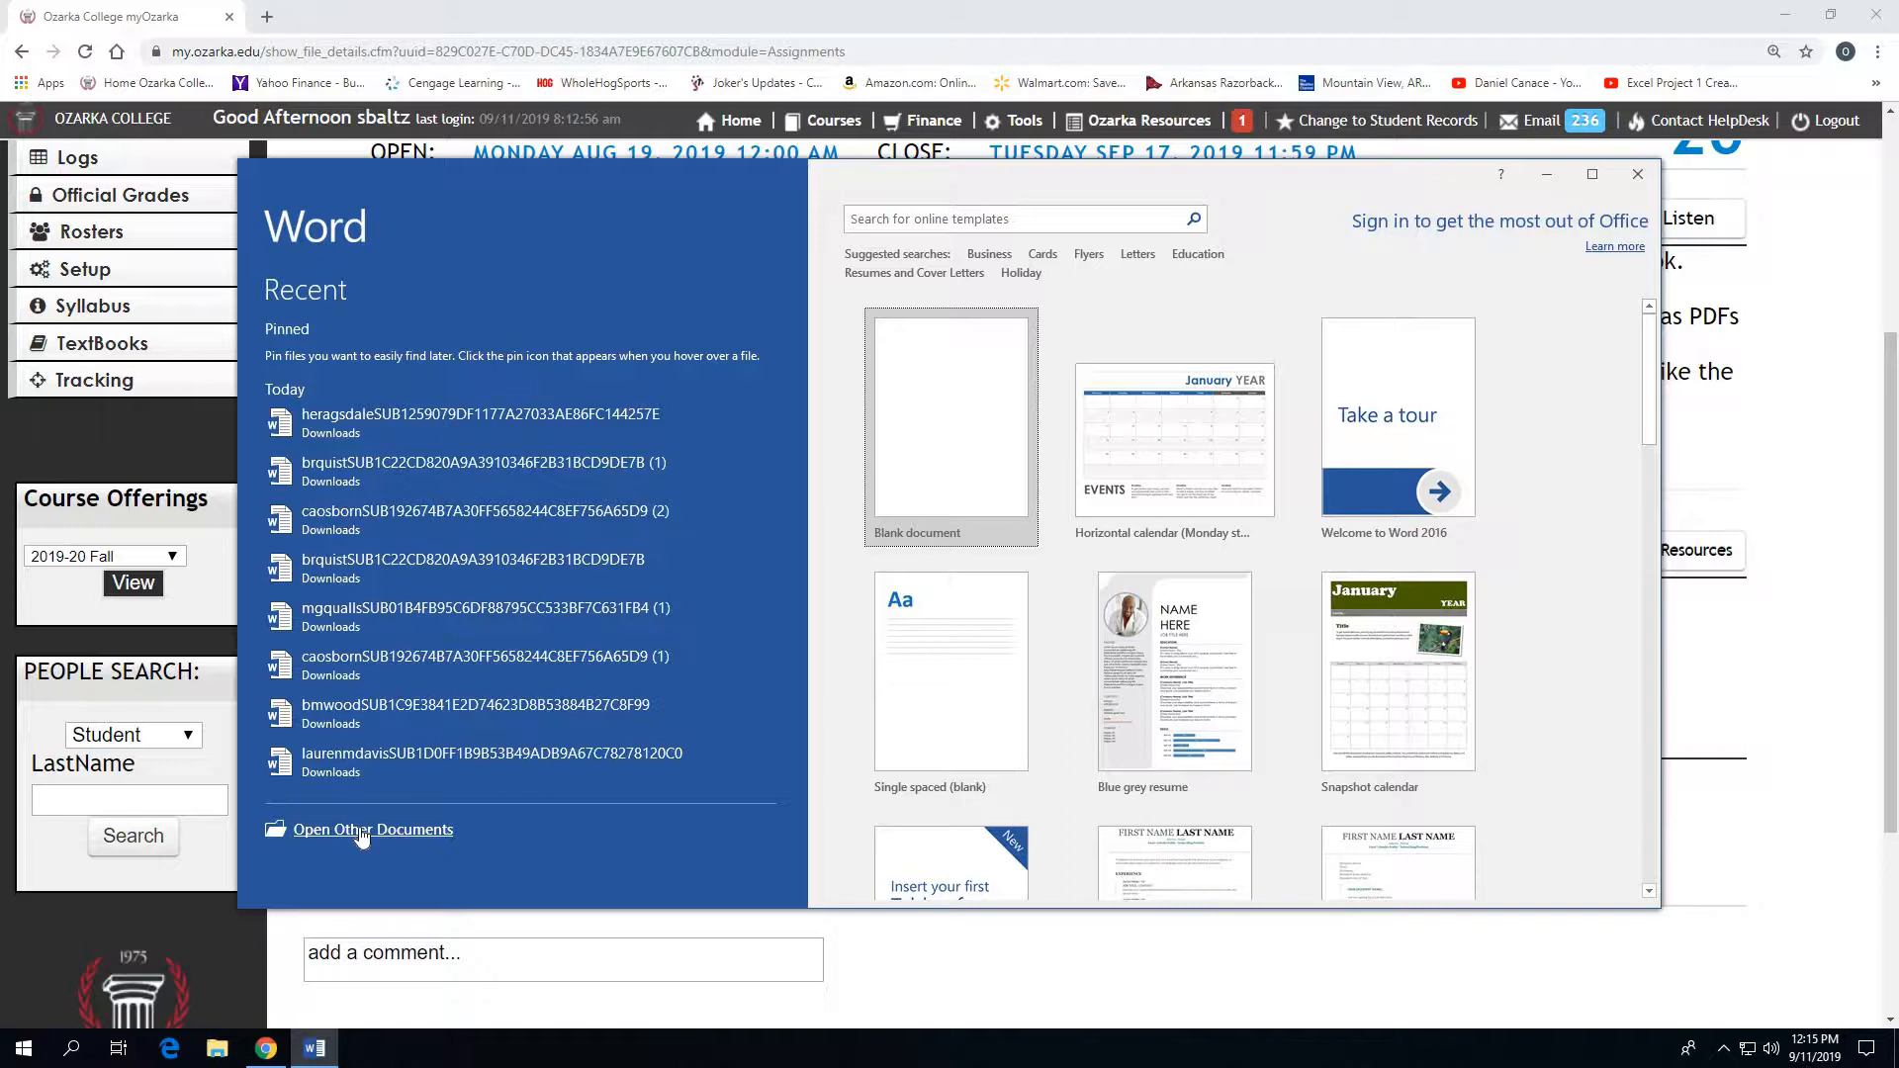
left_click(362, 833)
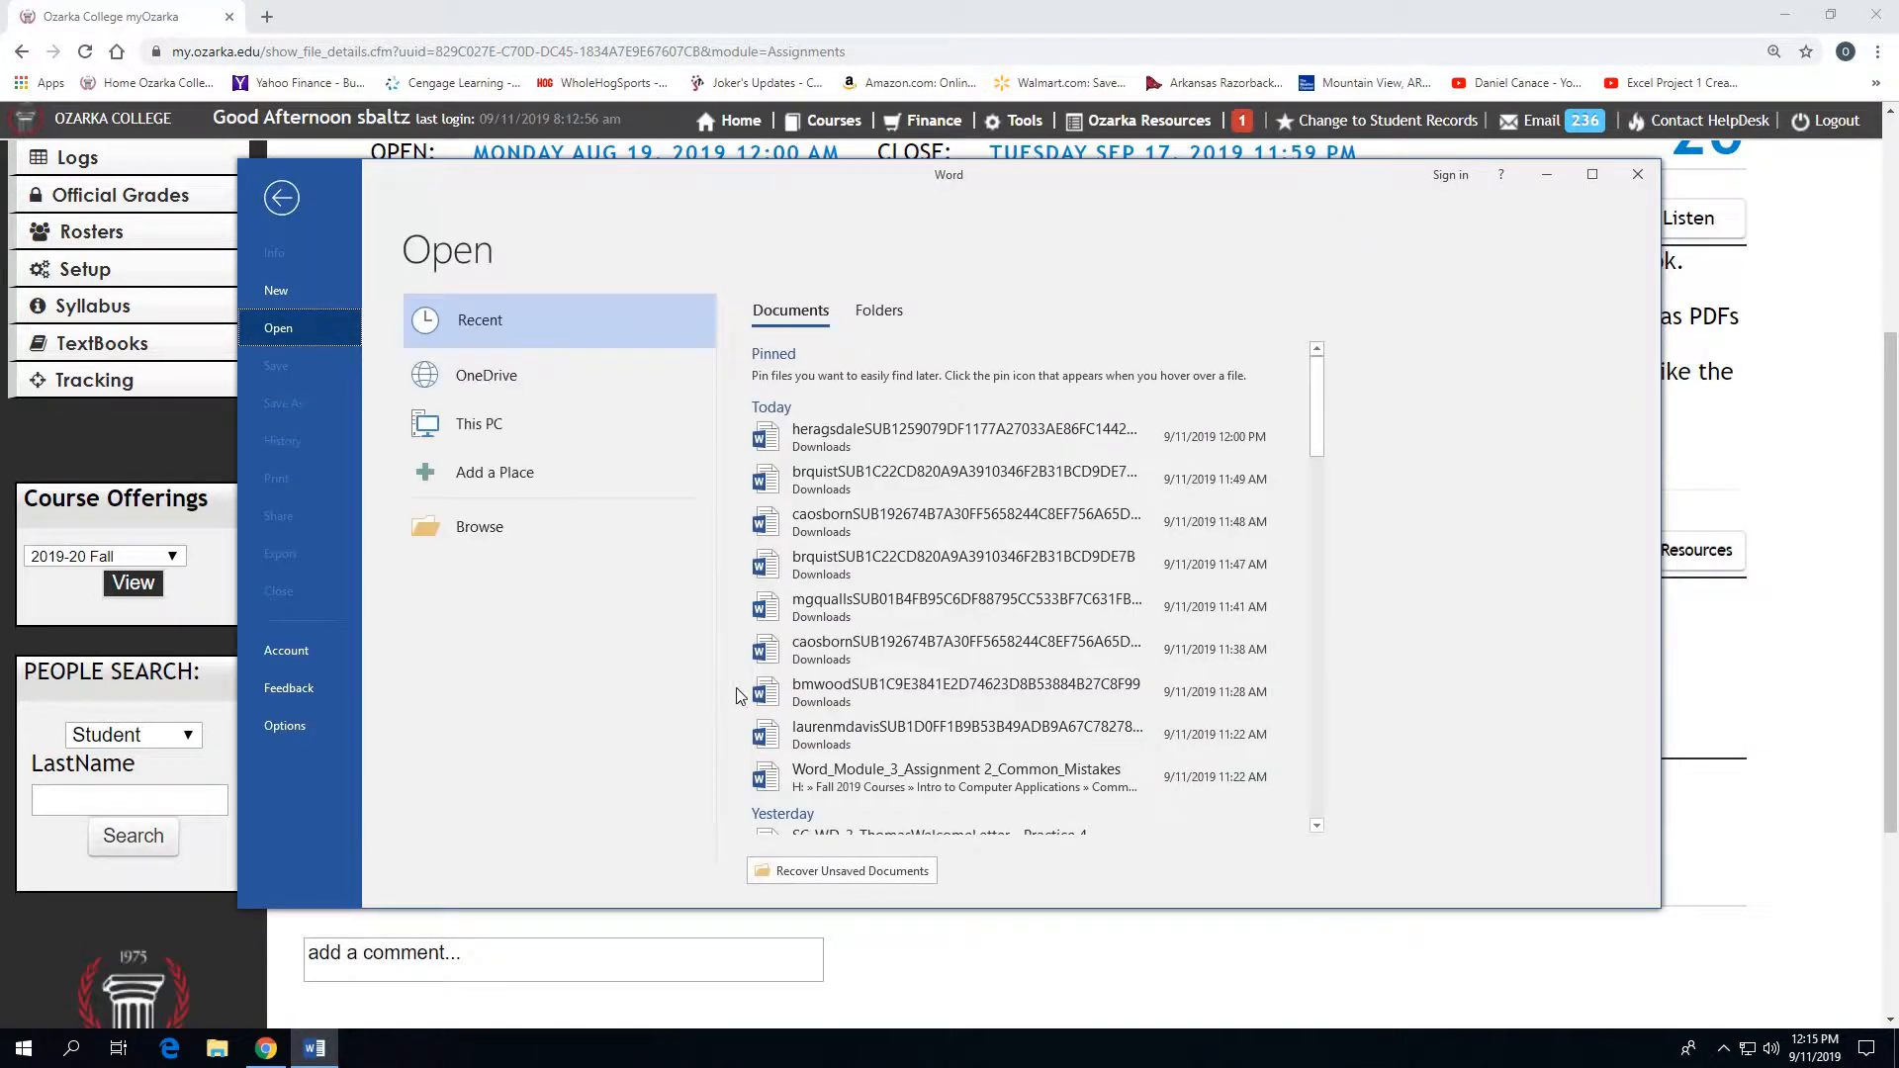
left_click(495, 534)
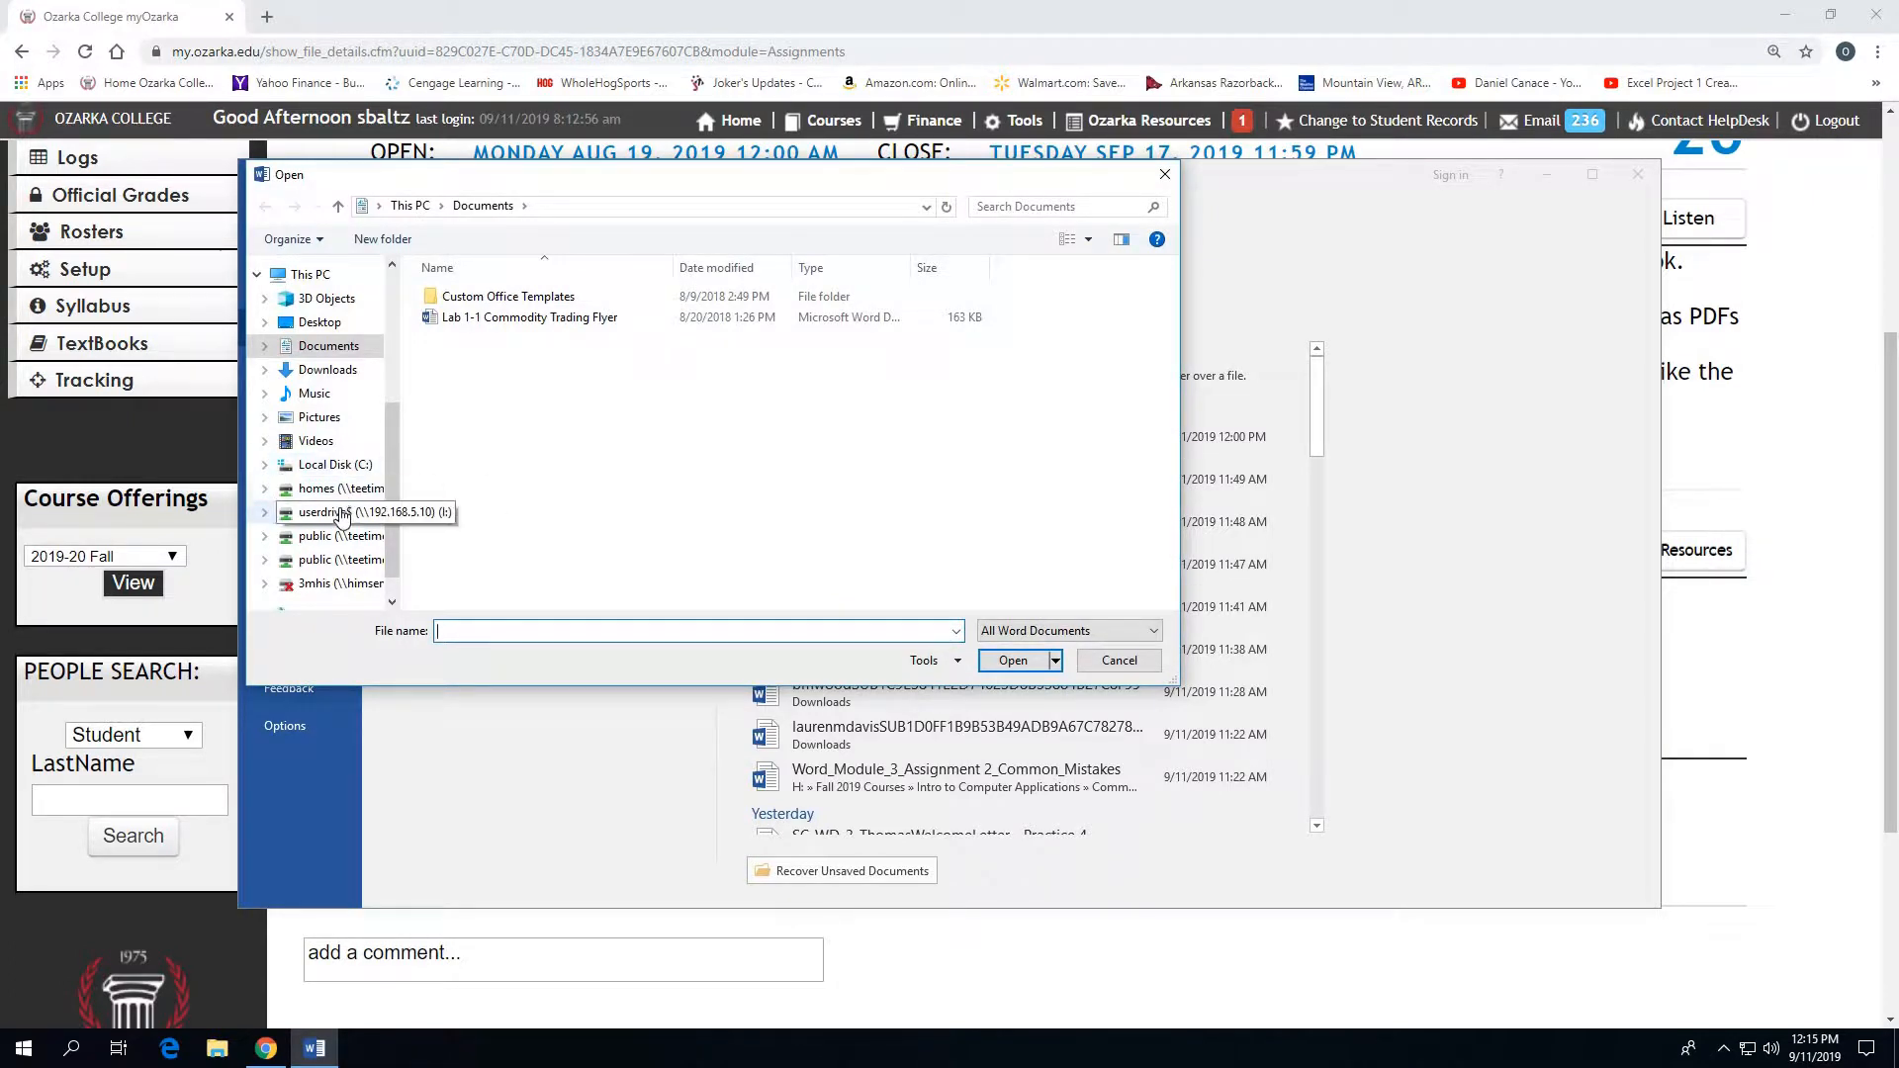
- Open SC_WD_3_1 from the CPSI1003 Word folder on the H: drive and maximize the document window
left_click(339, 489)
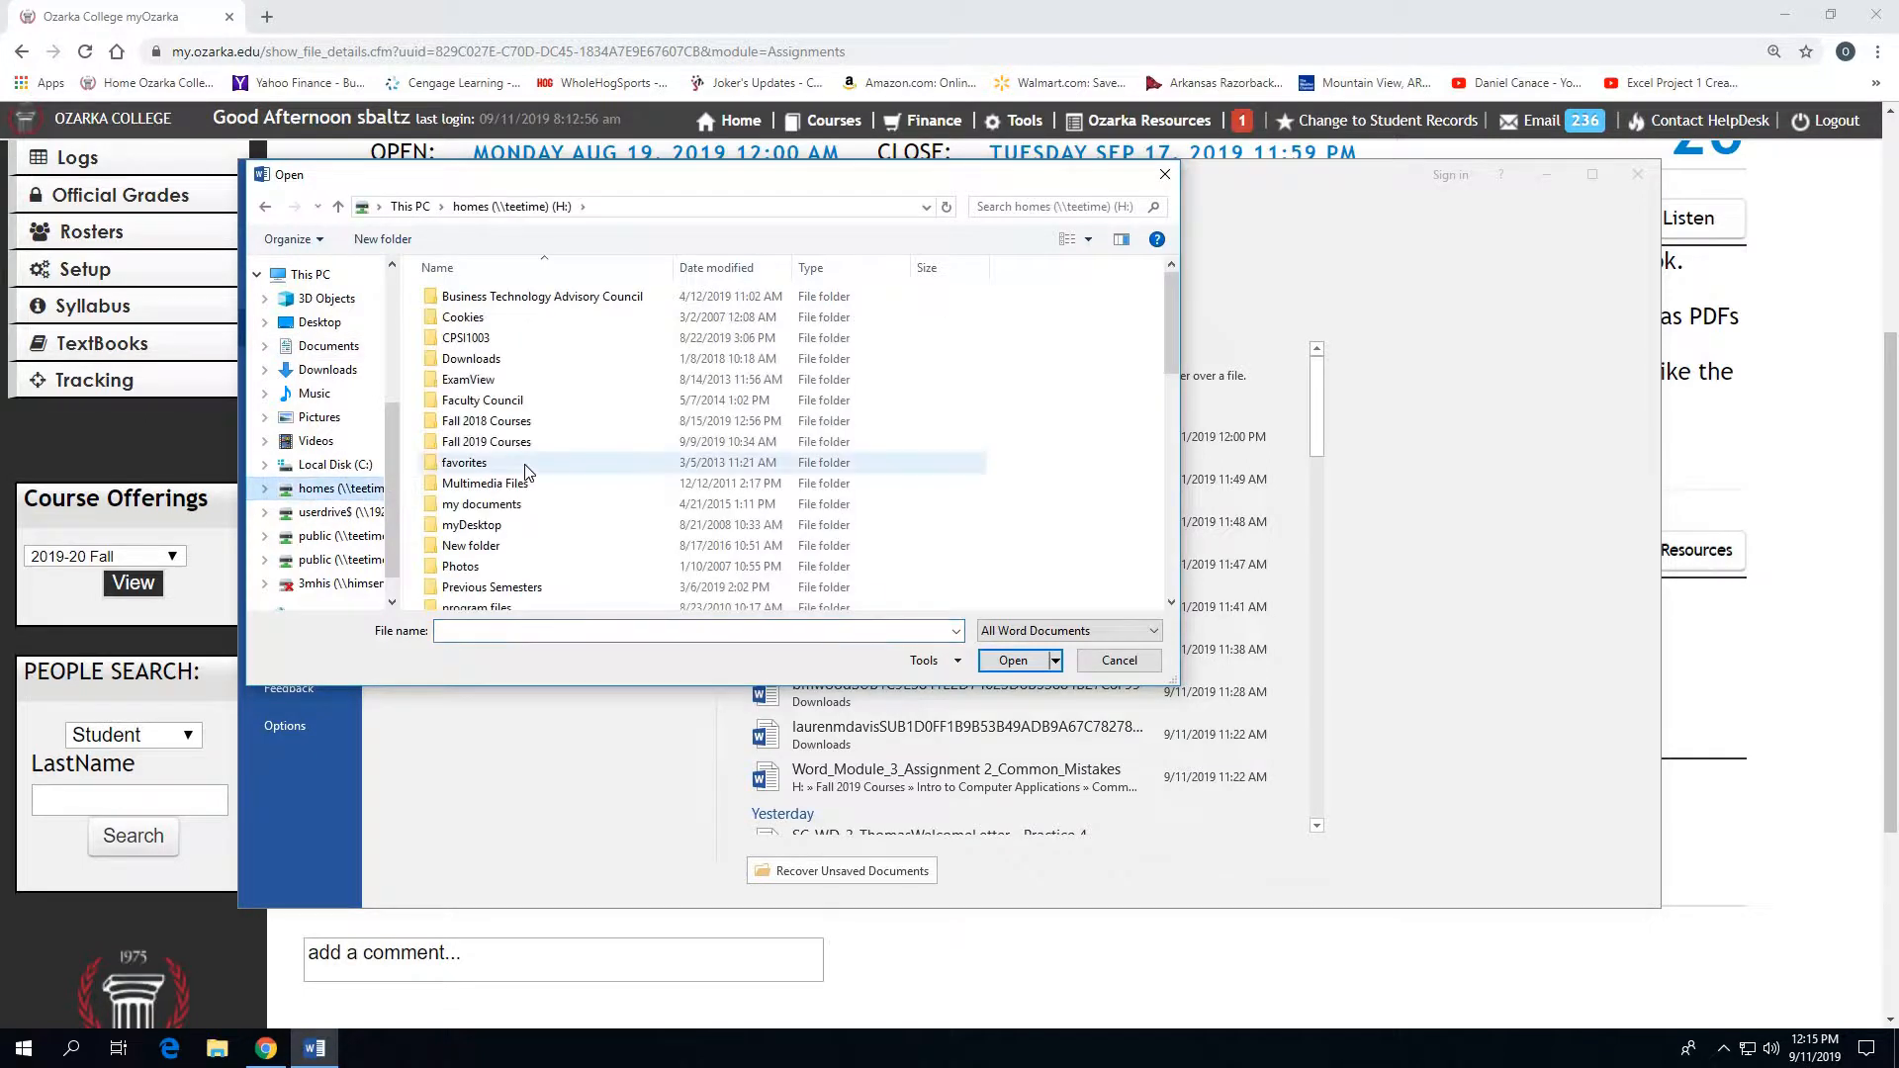
left_click(467, 342)
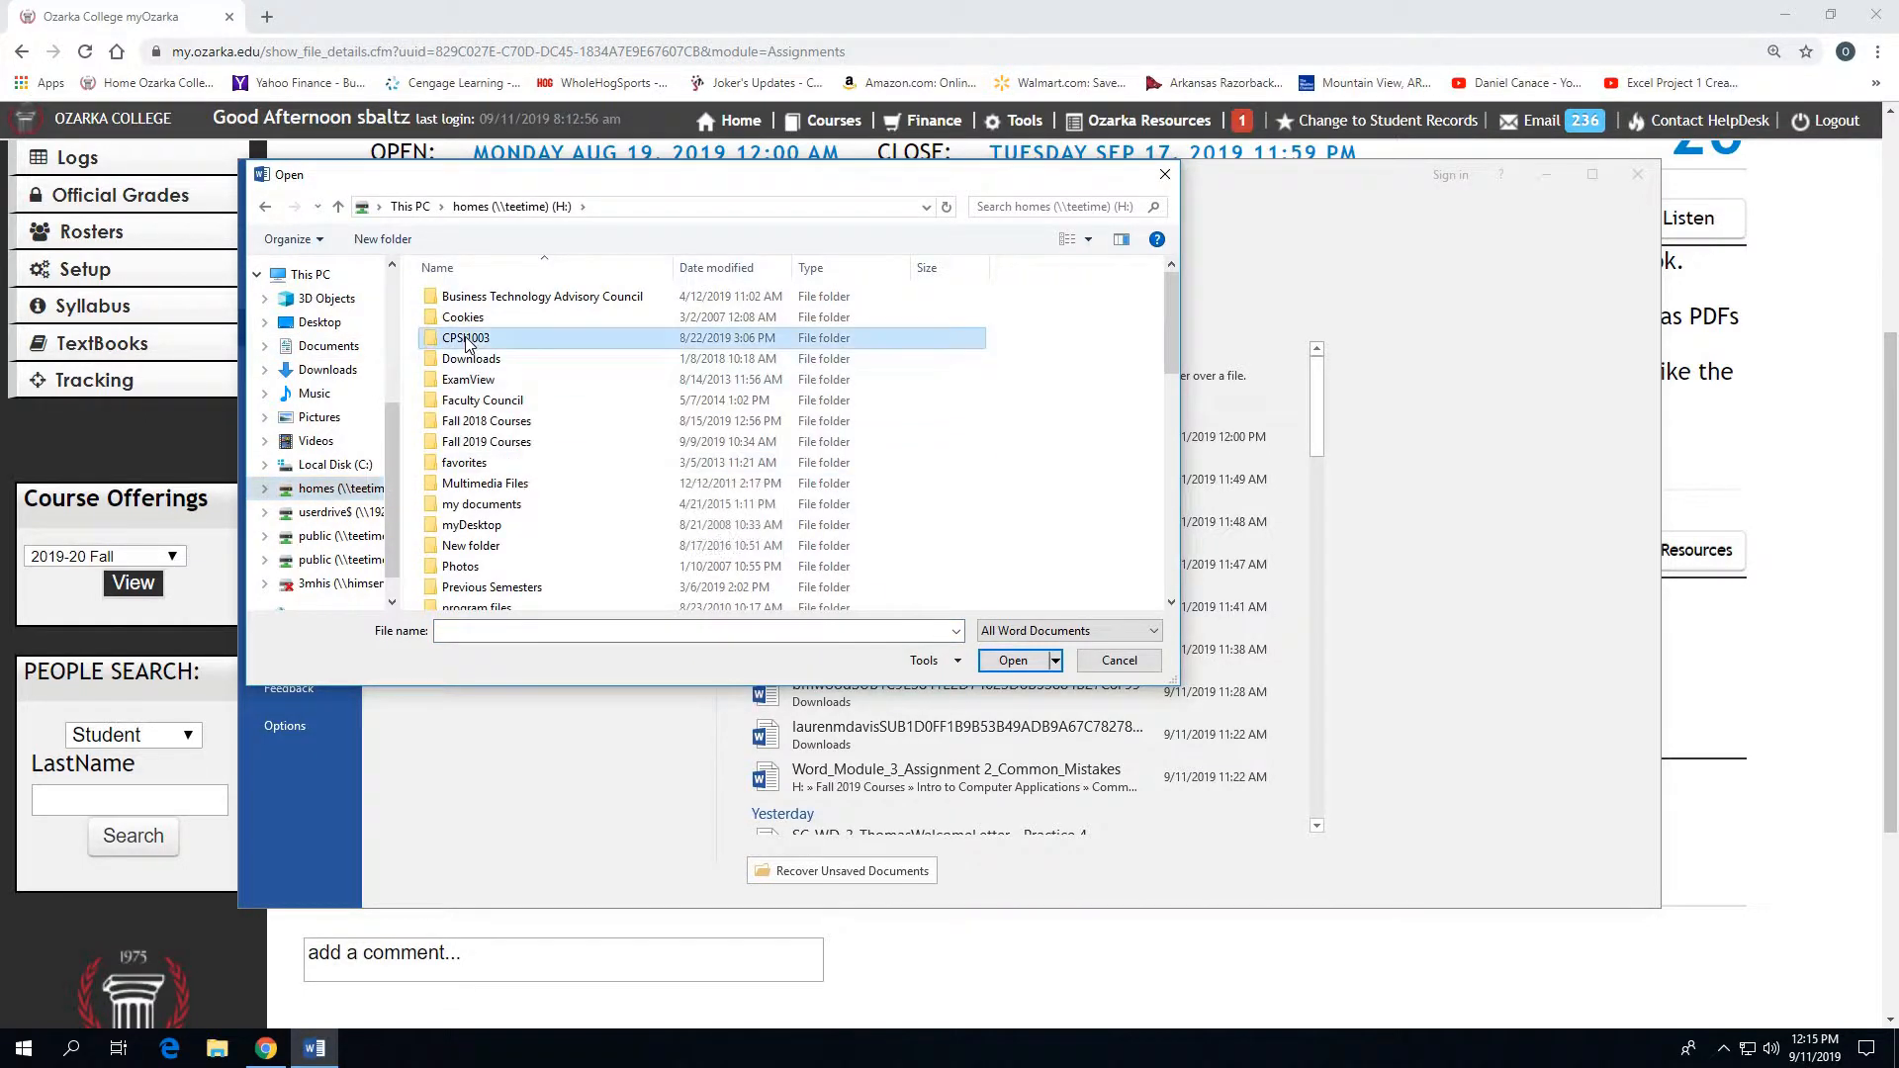
double_click(467, 340)
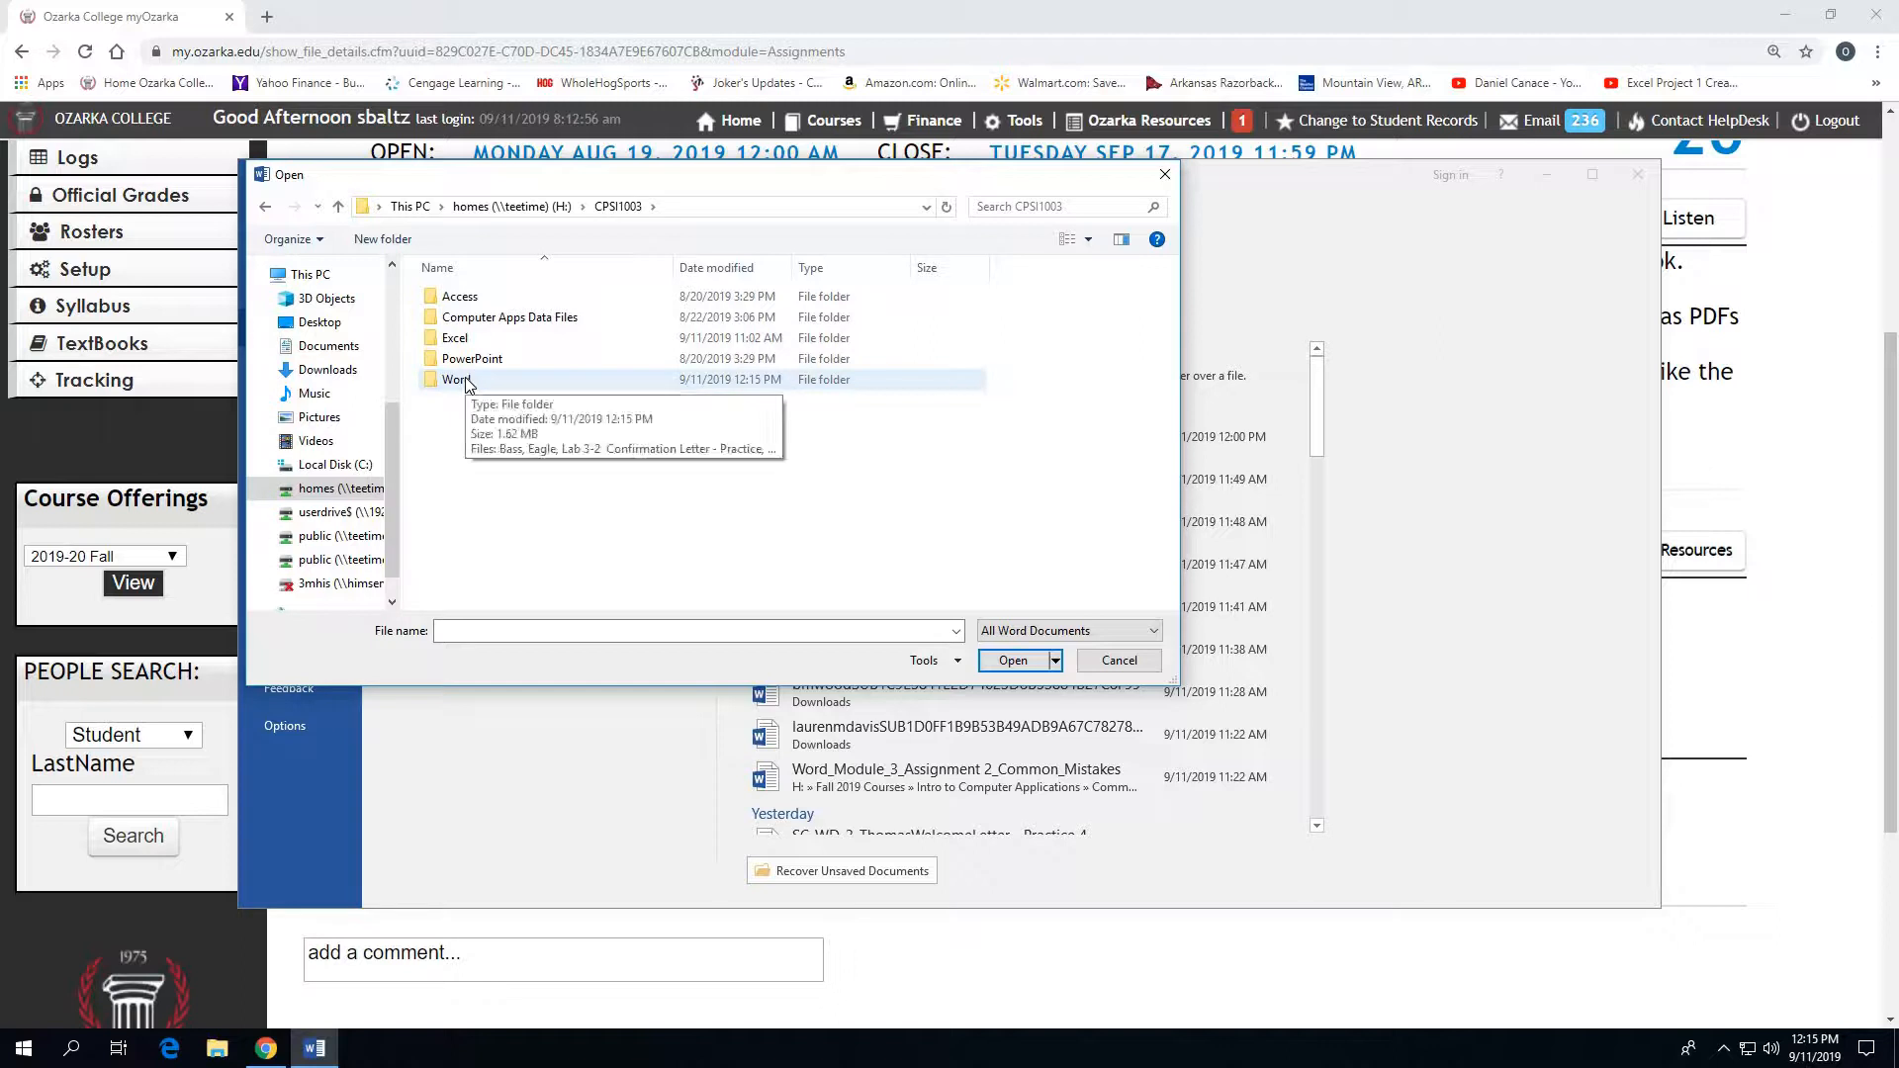
double_click(465, 381)
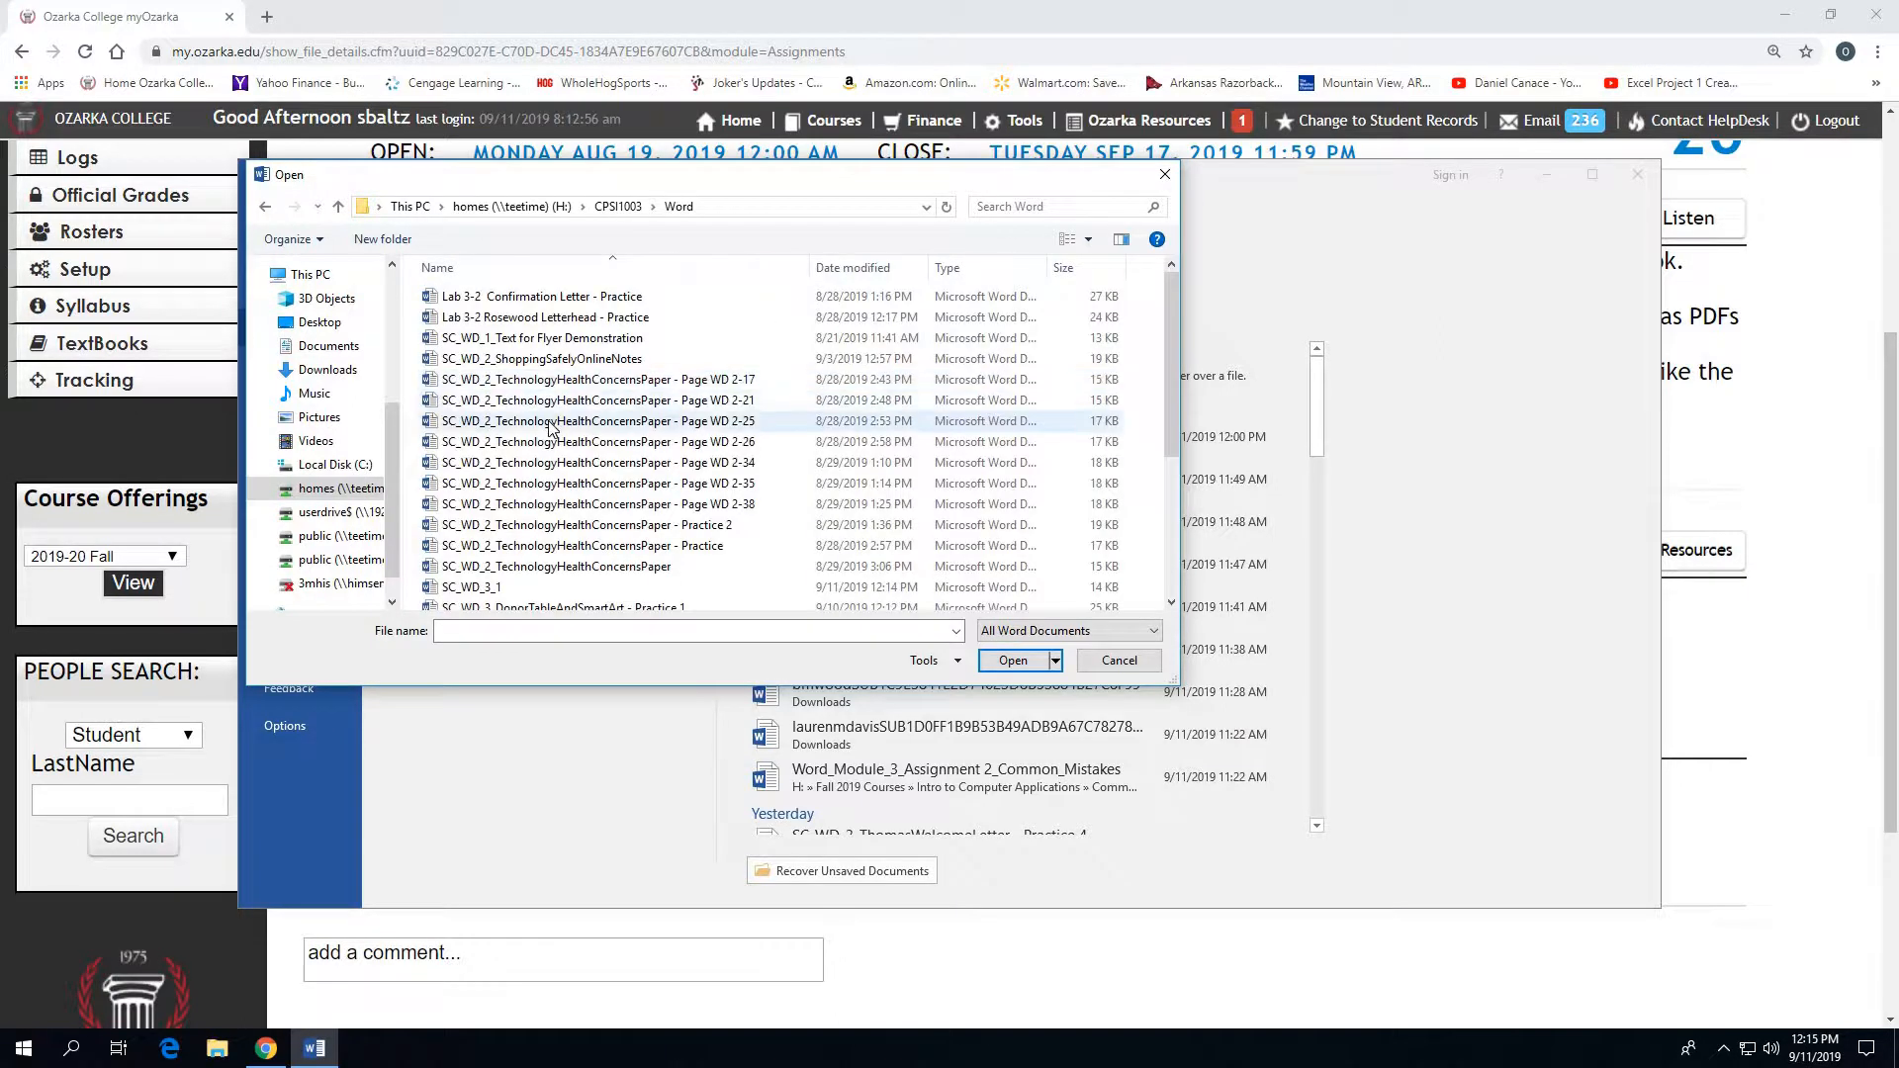
scroll(499, 470, "down", 2)
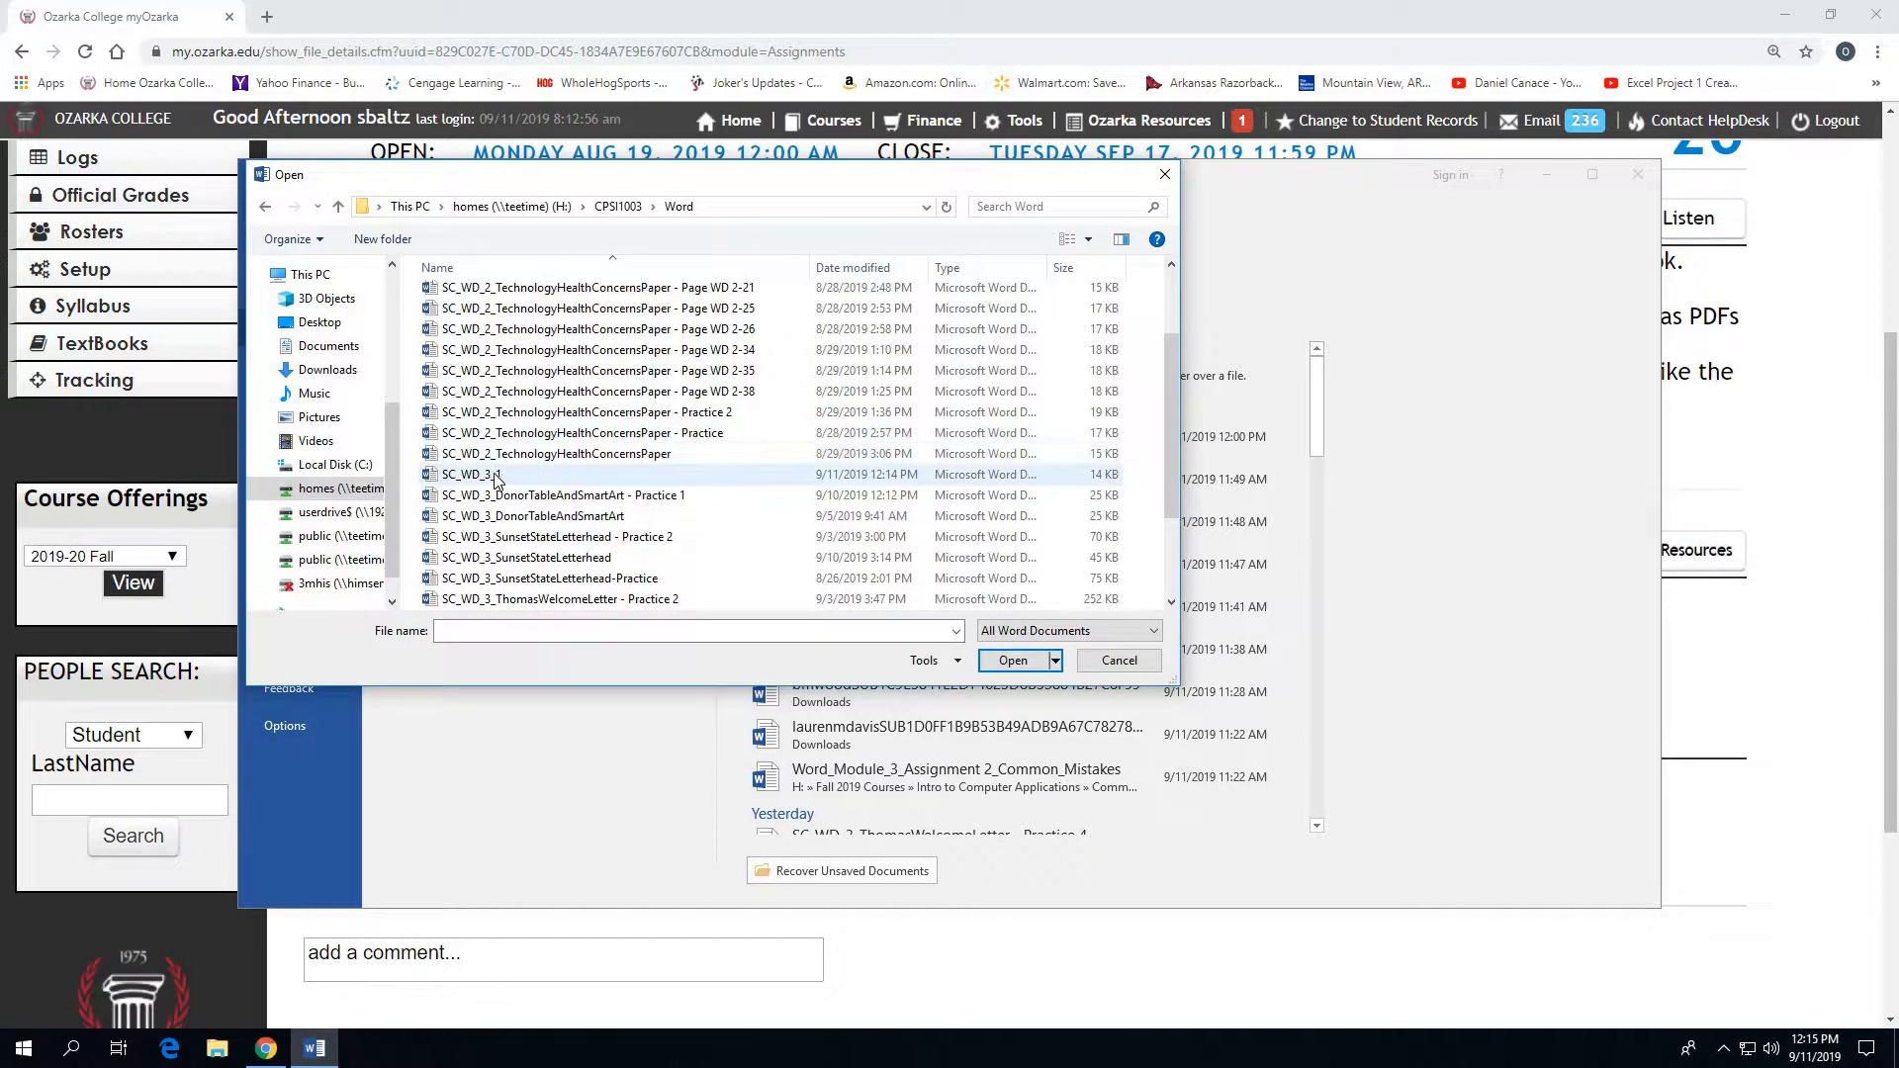
left_click(497, 476)
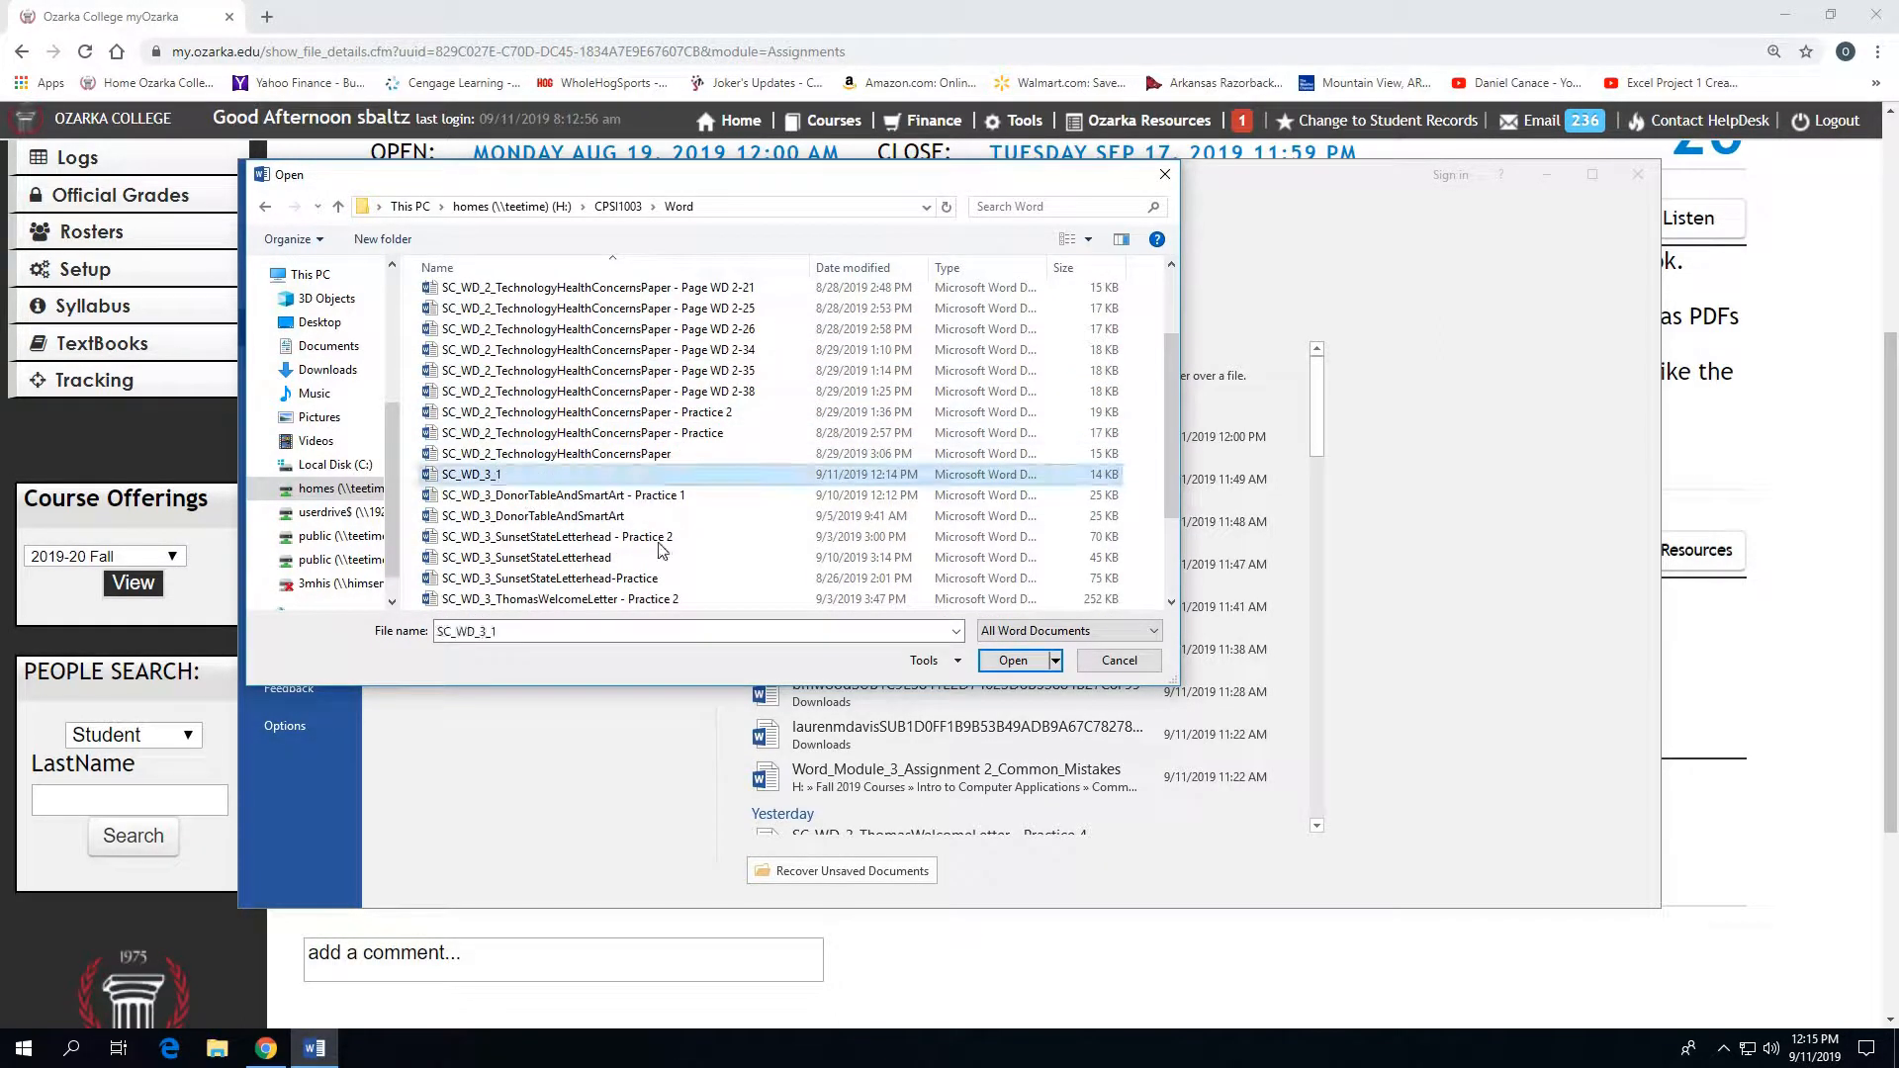
left_click(1009, 663)
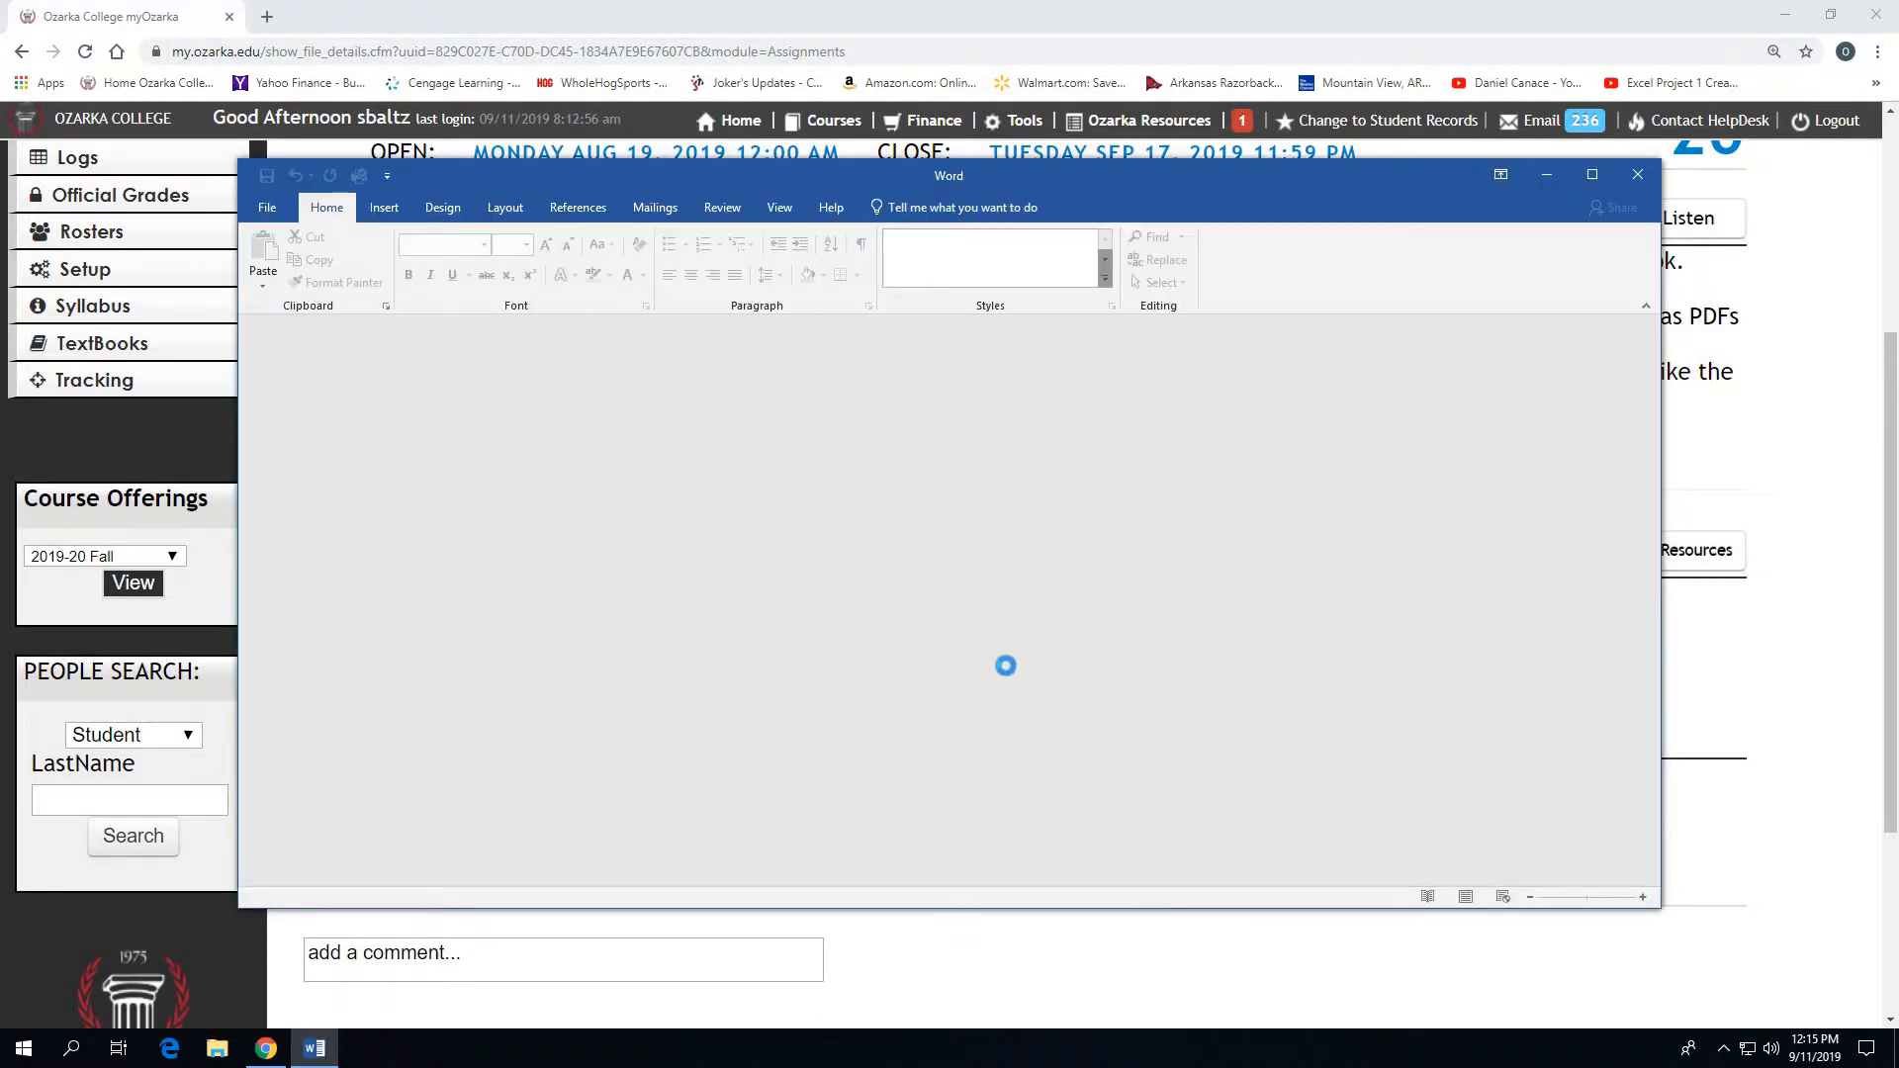
left_click(1595, 176)
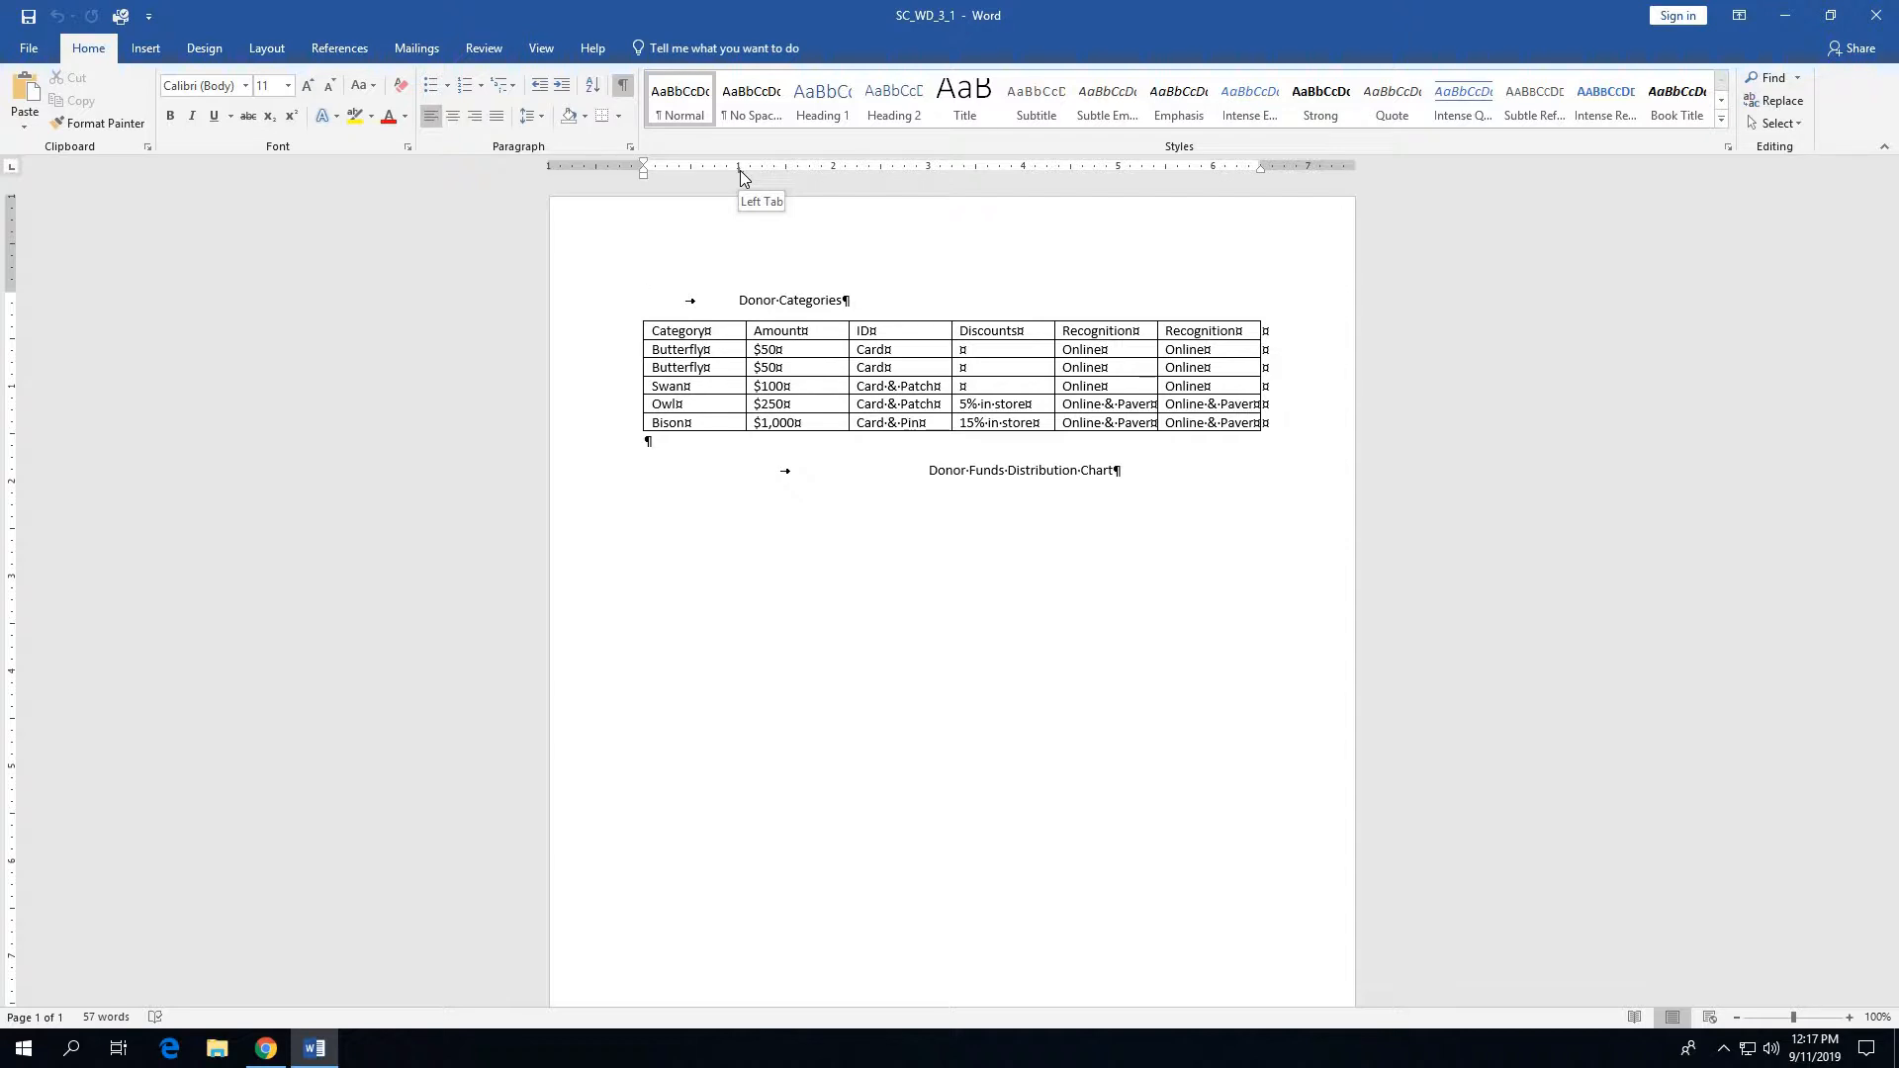
- Replace the Donor Categories line's left tab stop at 1" with a centered tab stop at 3" and move it to 3.25"
left_click_drag(739, 170, 732, 228)
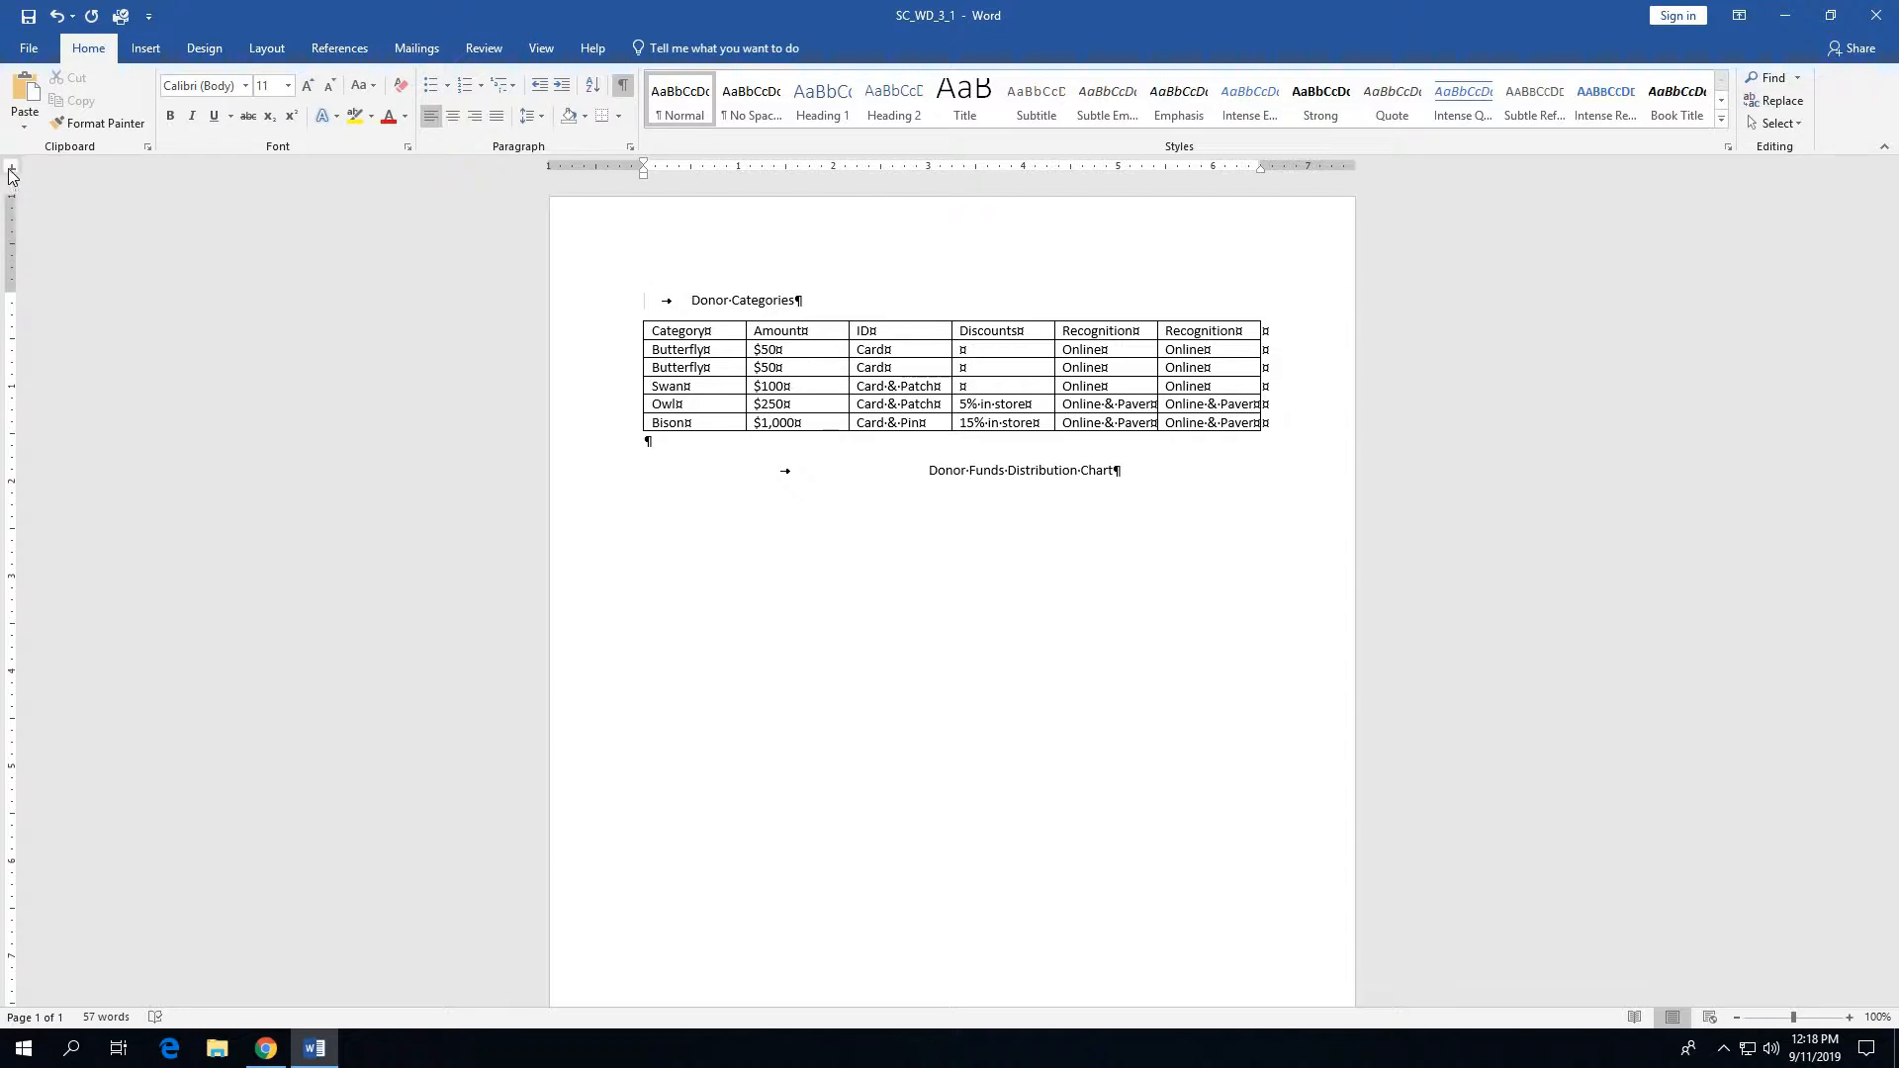
left_click(12, 174)
left_click(928, 168)
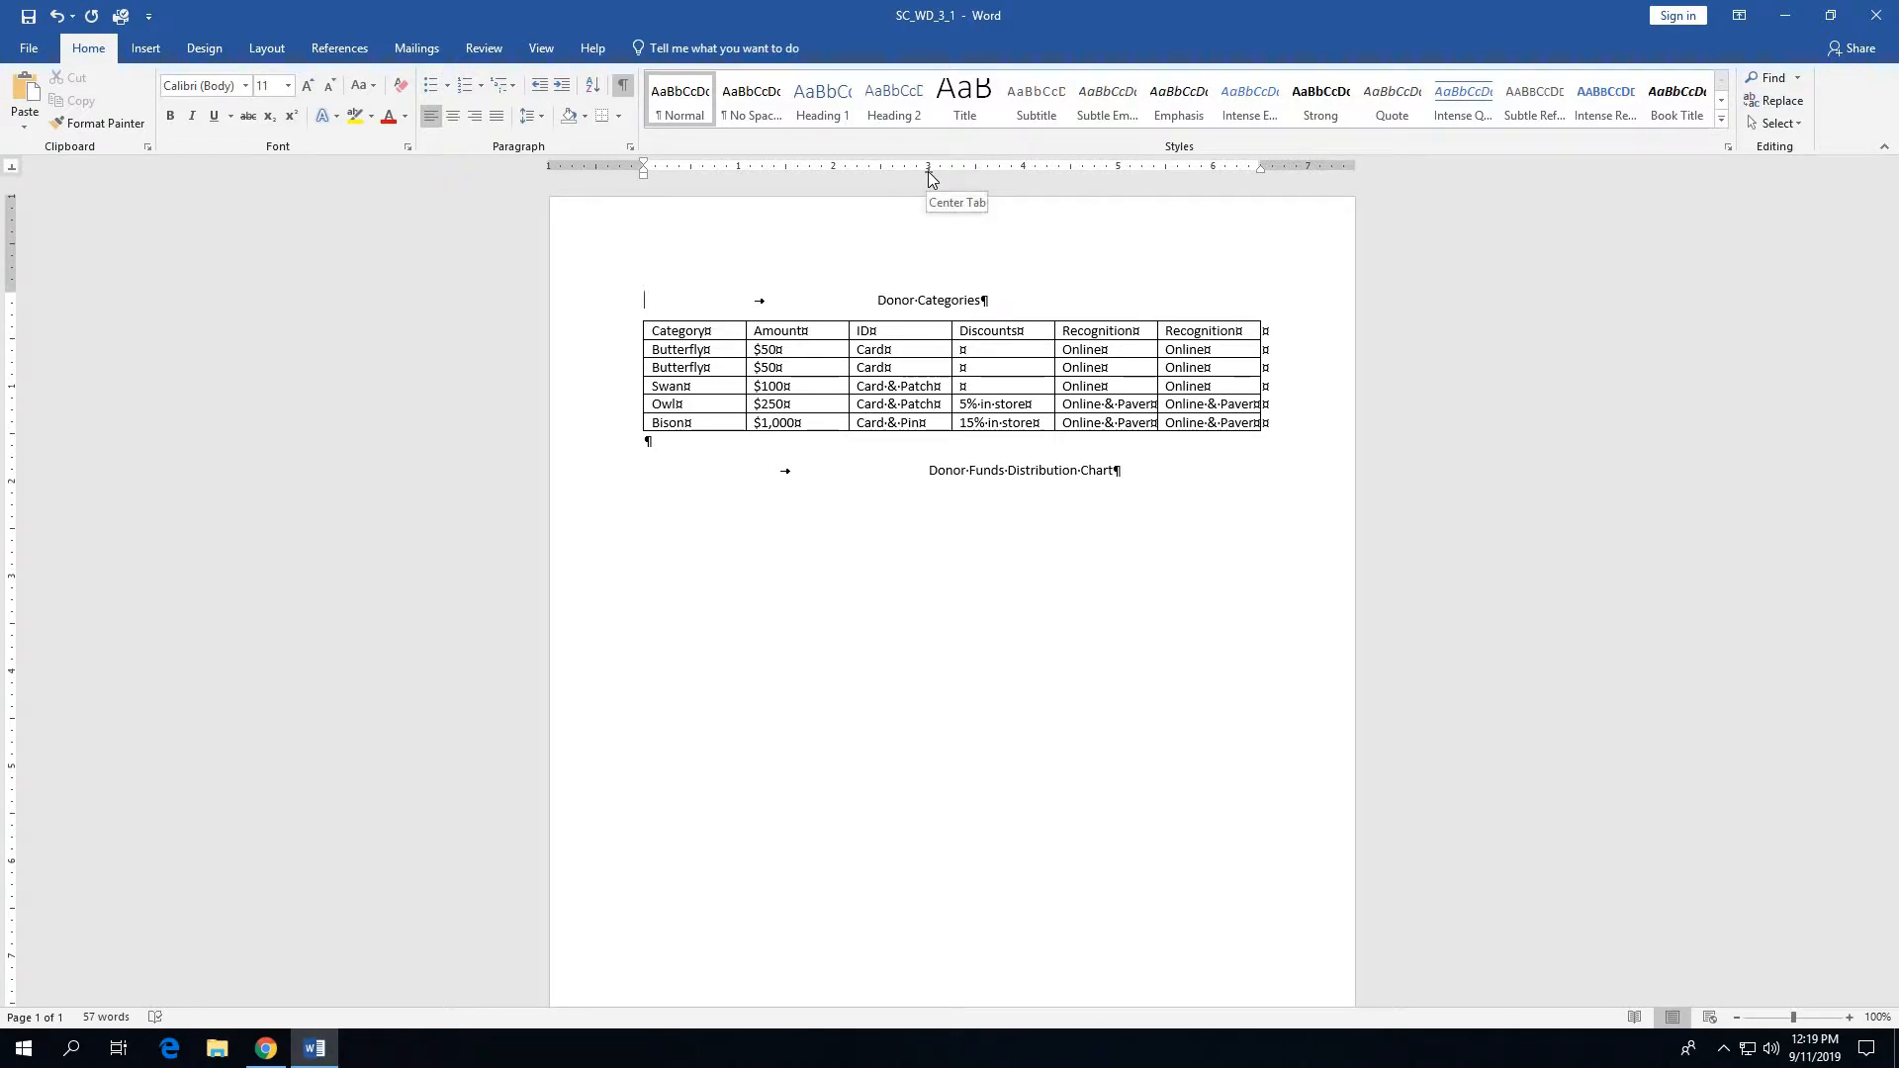
left_click_drag(929, 170, 951, 175)
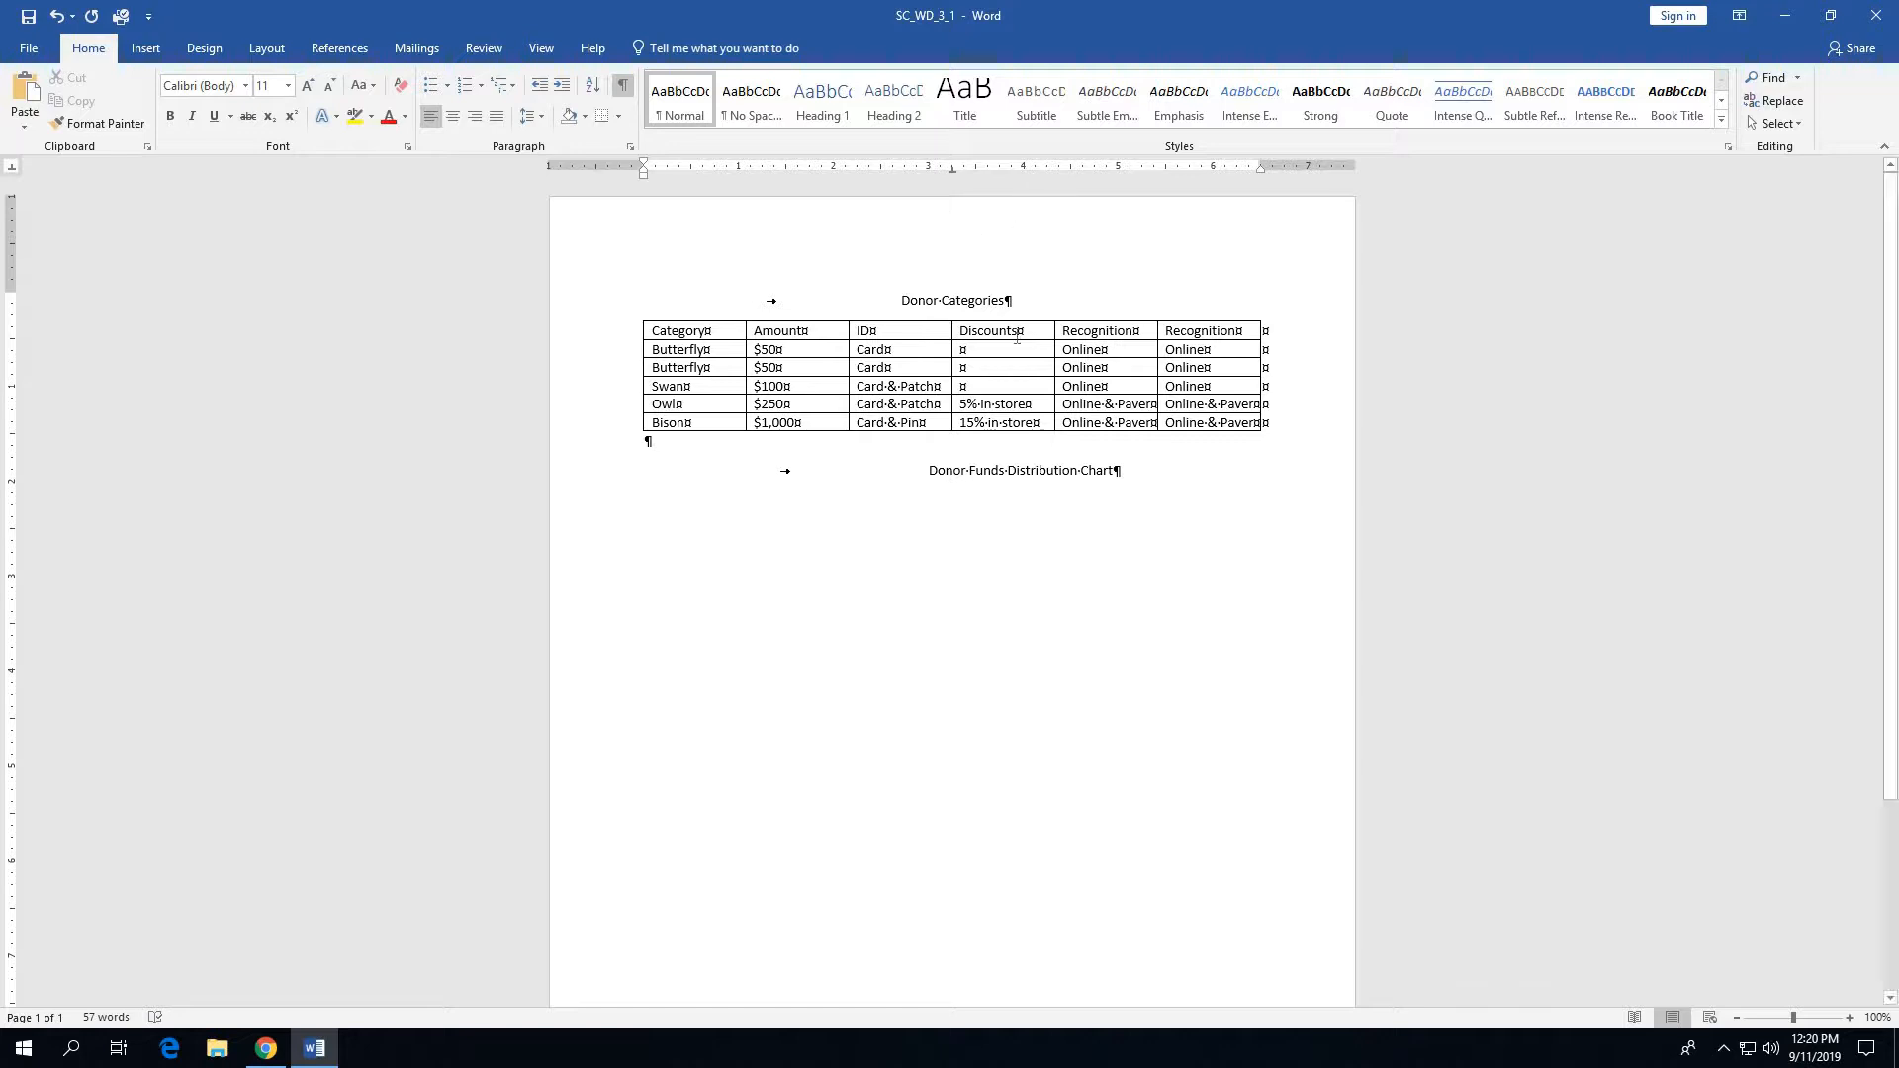
- Remove the left tab stops at 3", 5" and 6" from the Donor Funds Distribution Chart line
left_click(985, 474)
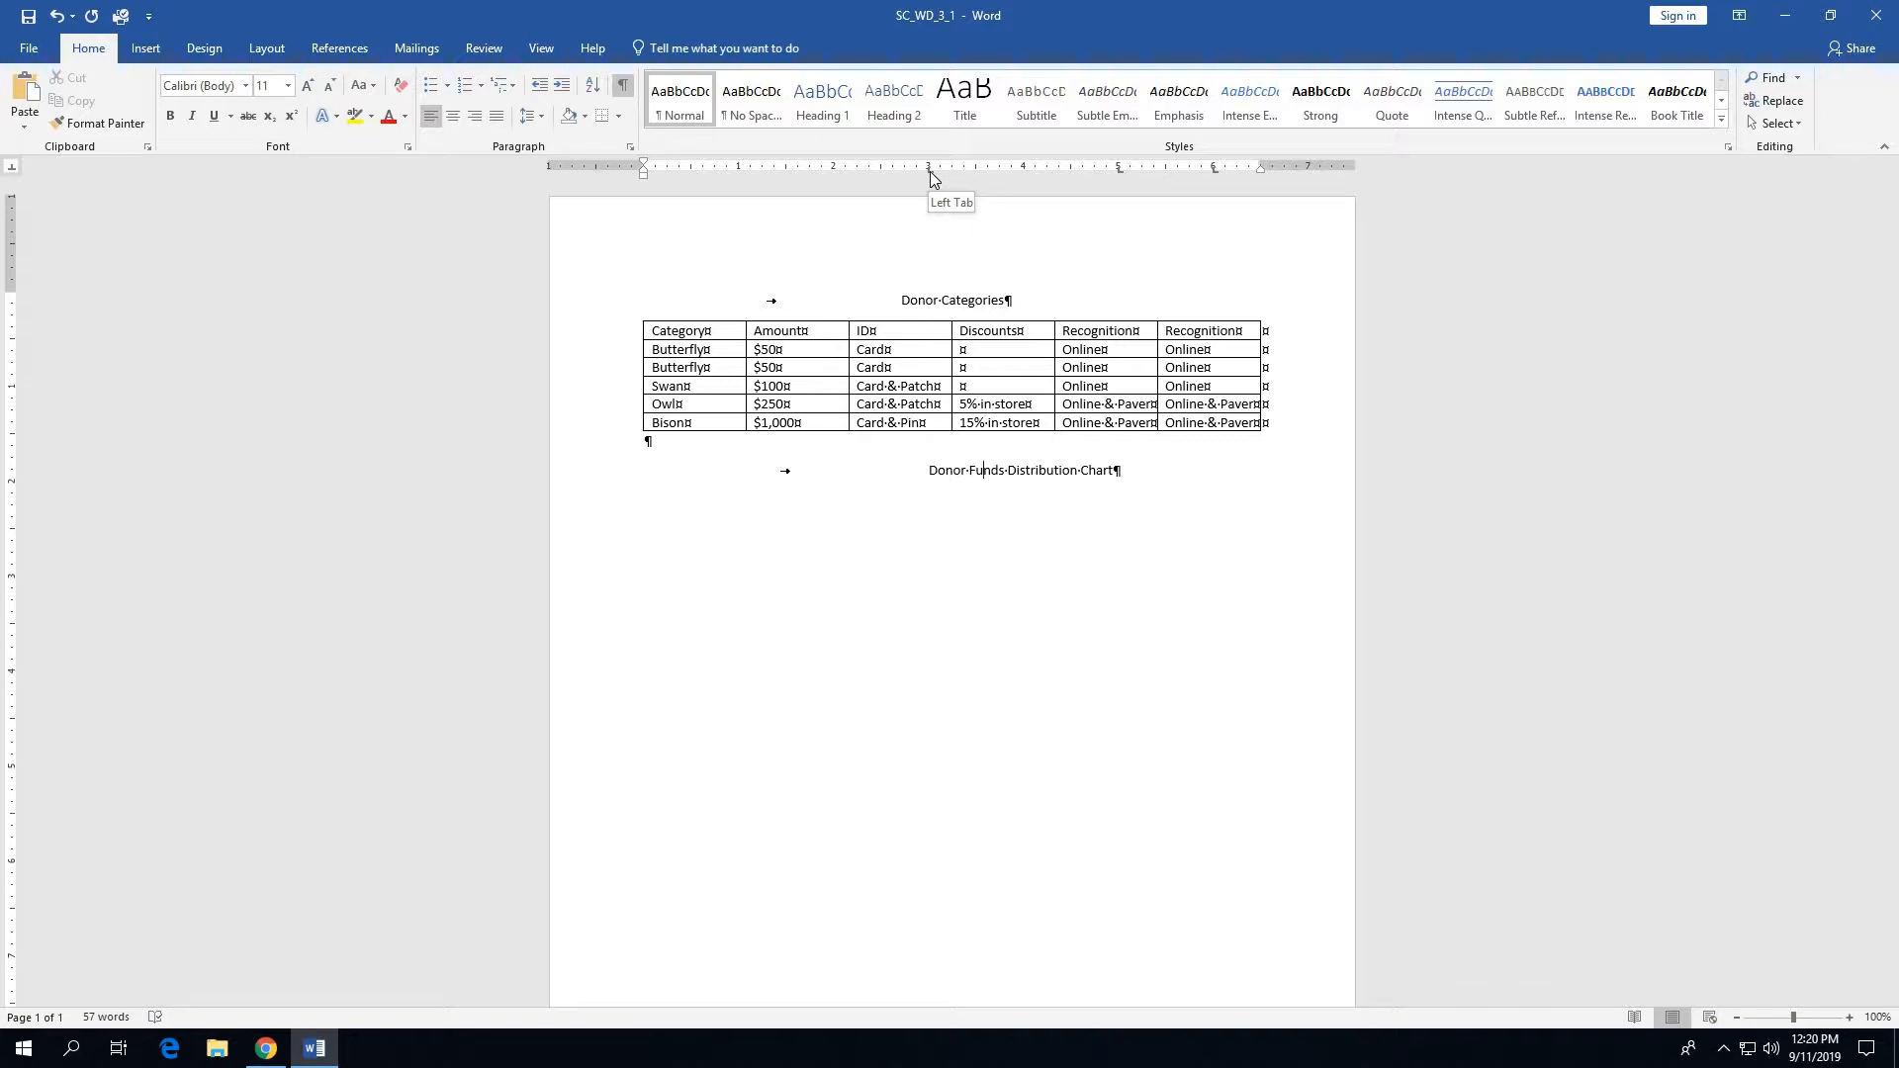
left_click_drag(930, 176, 924, 201)
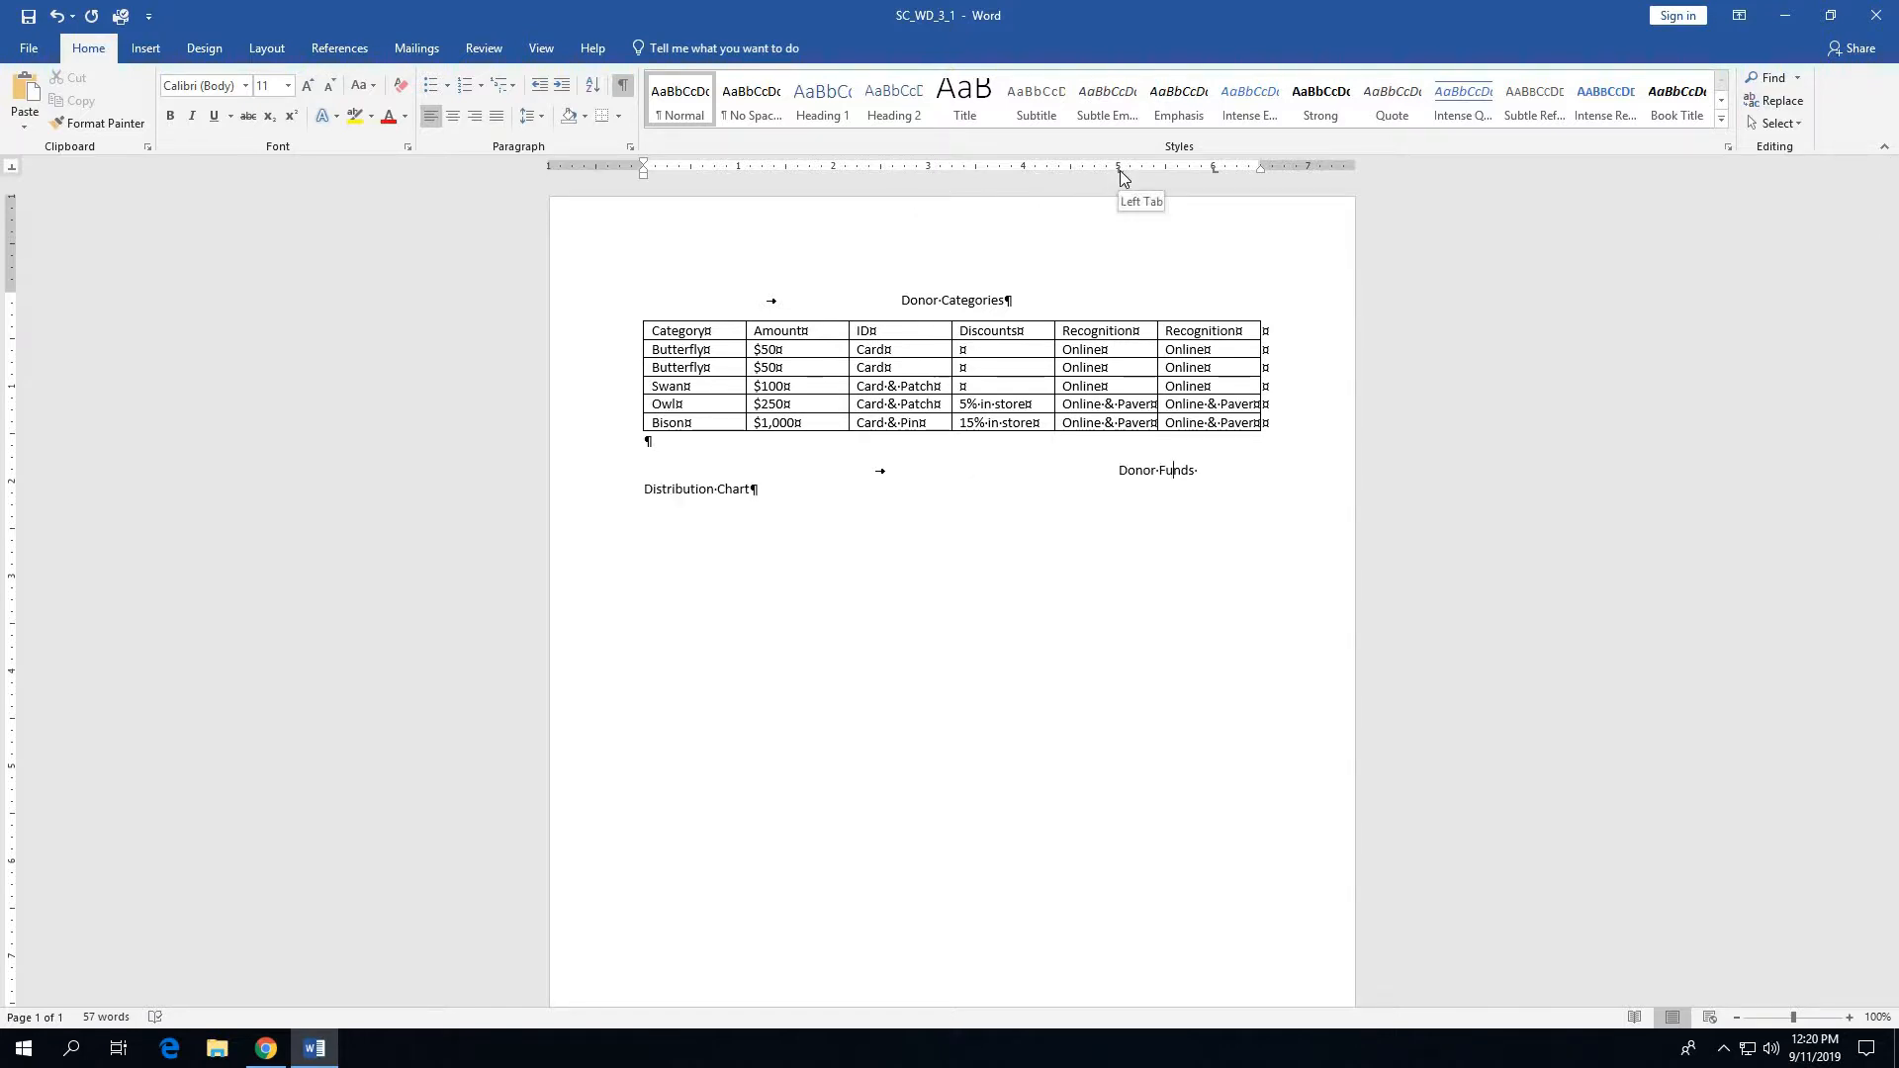
left_click_drag(1121, 176, 1209, 208)
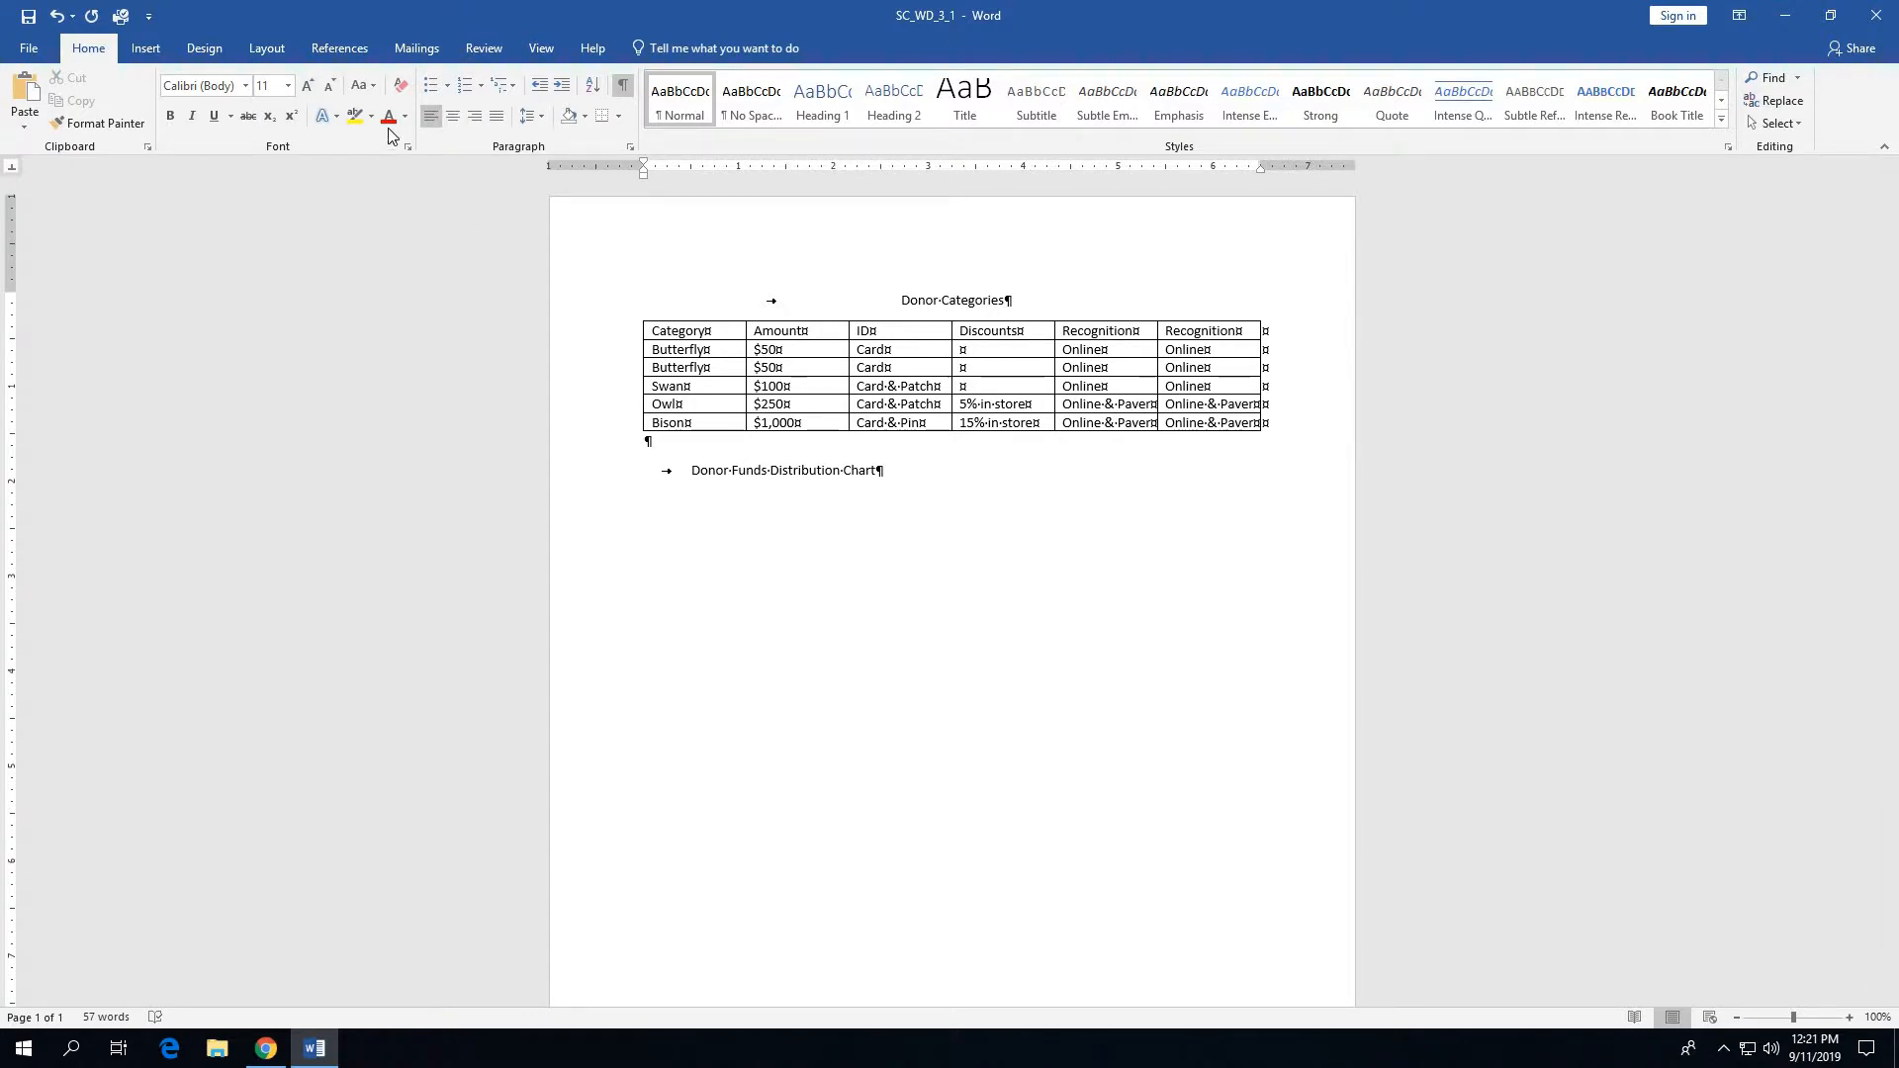
- Check in the Tabs settings that the Donor Funds Distribution Chart line has no custom tab stops, leaving the settings as they are
left_click(629, 148)
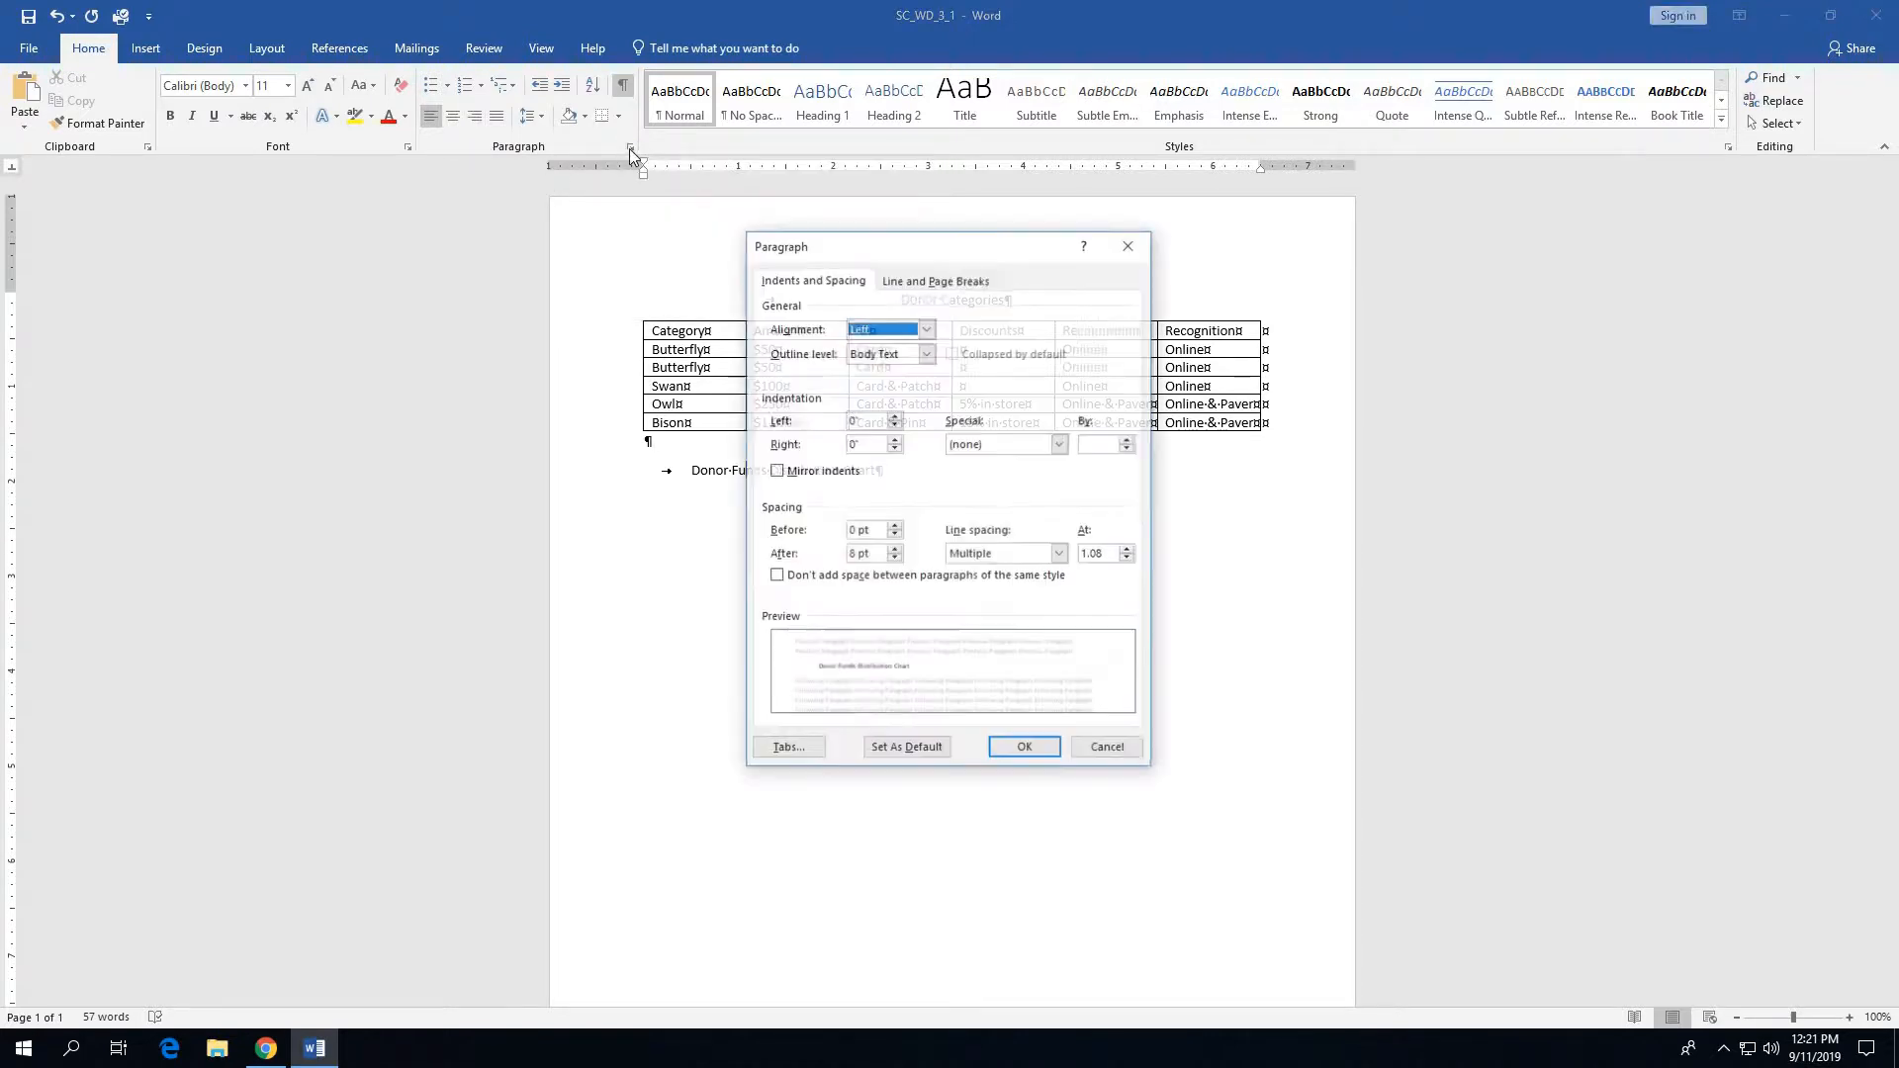
left_click(803, 755)
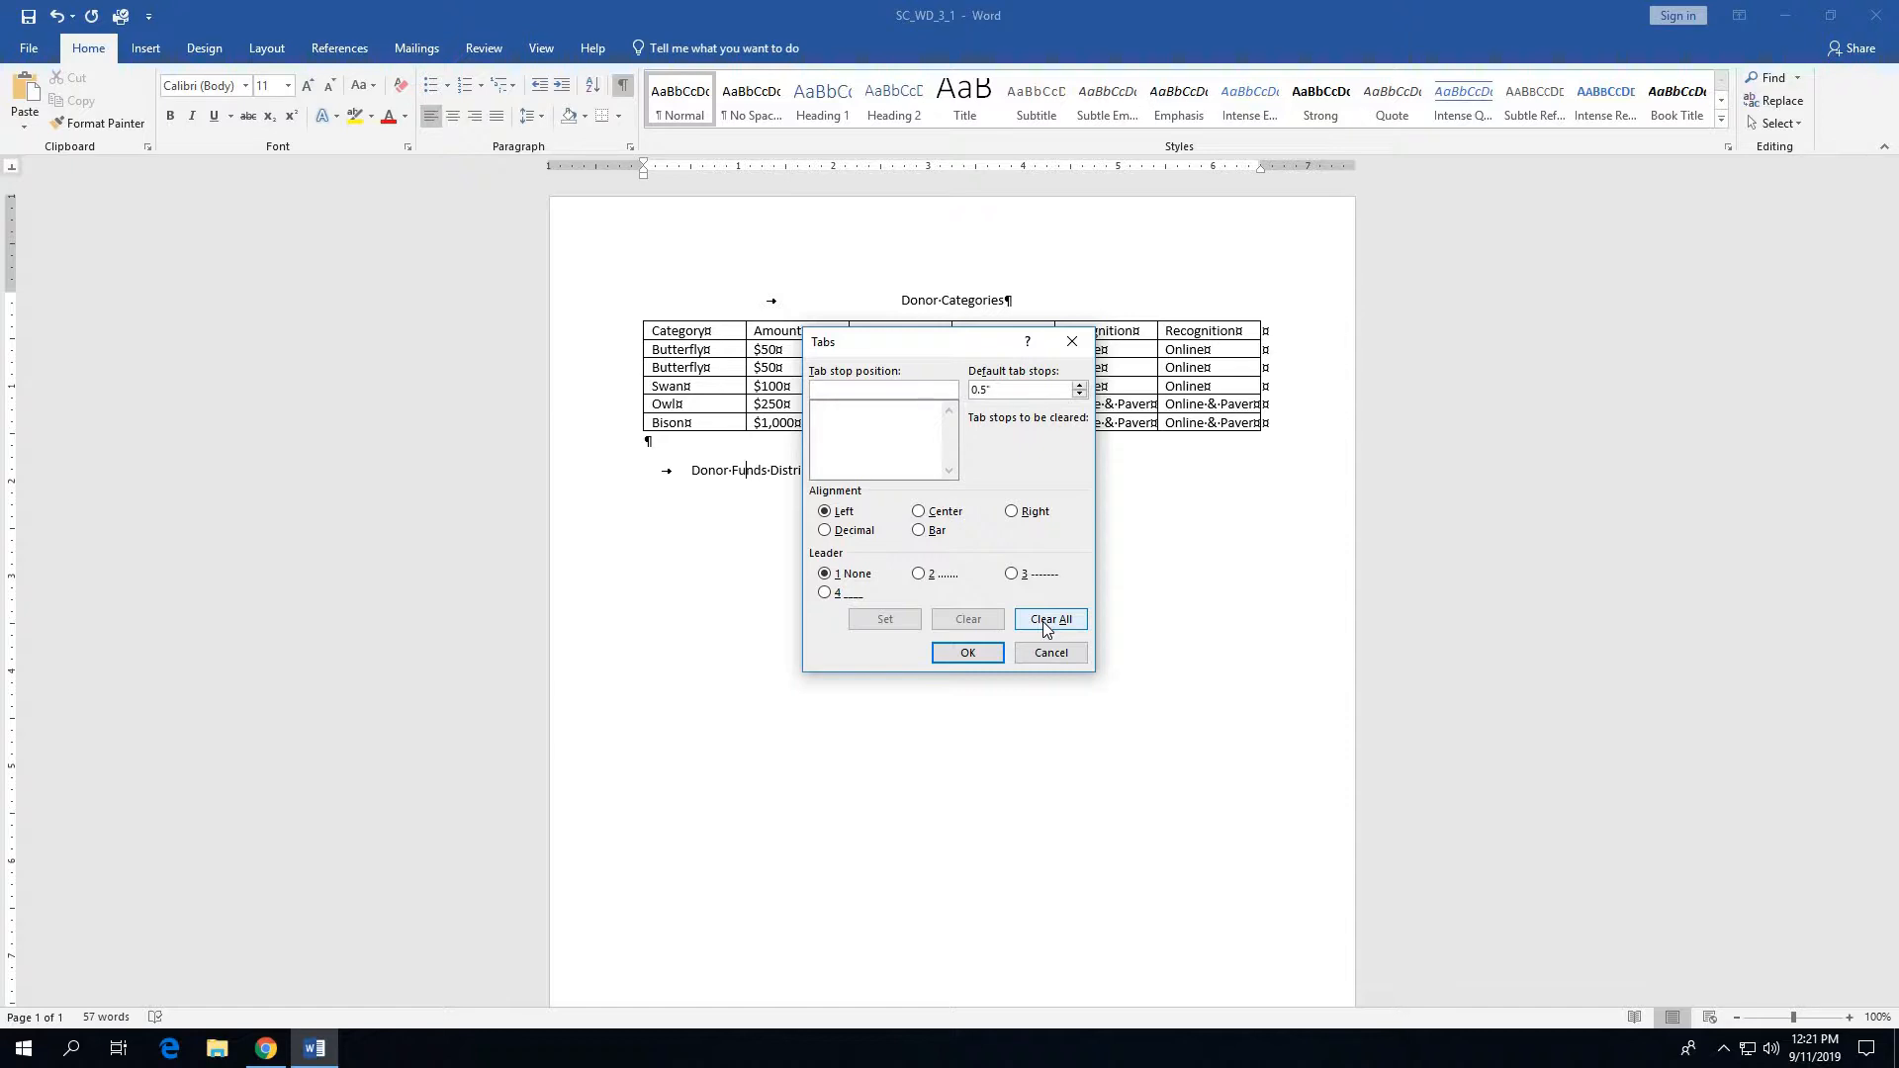
left_click(1025, 653)
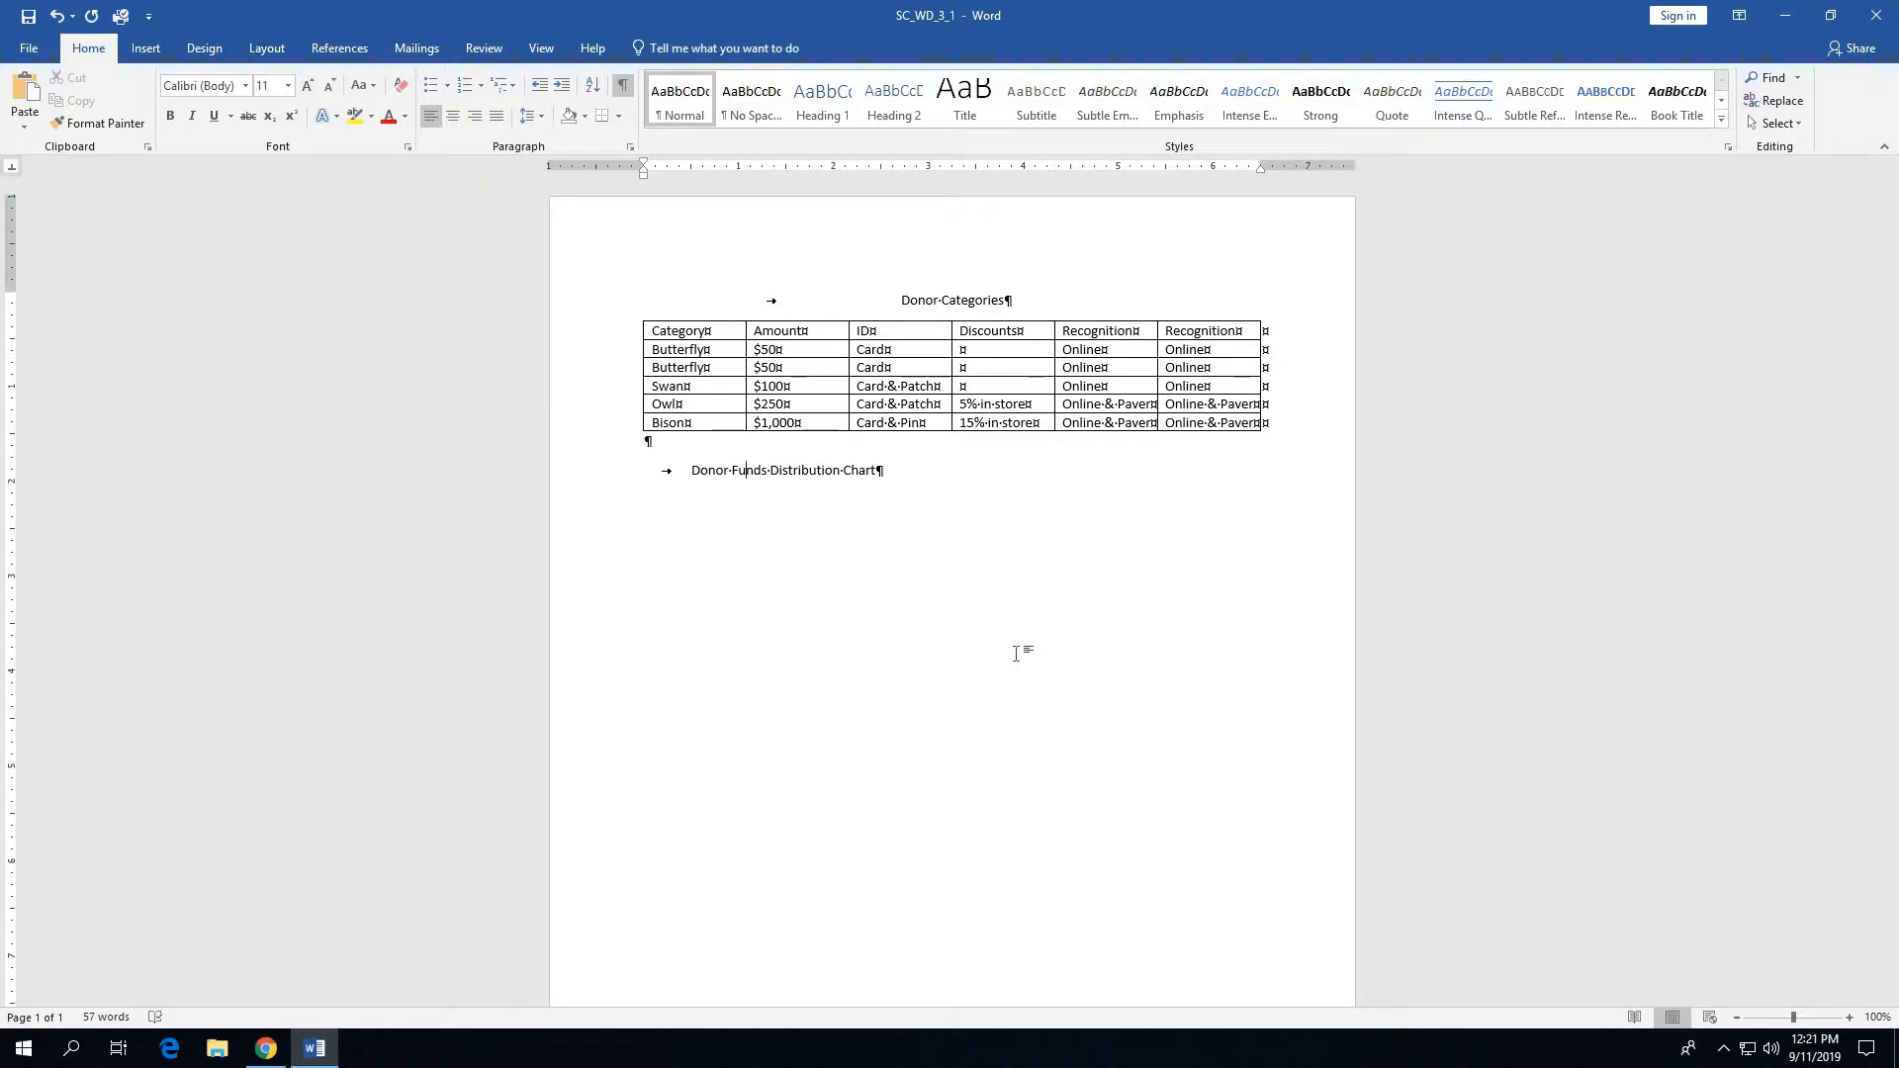
- Set the Donor Categories title to font size 14 and color it Blue, Accent 1, Darker 25%
left_click(603, 308)
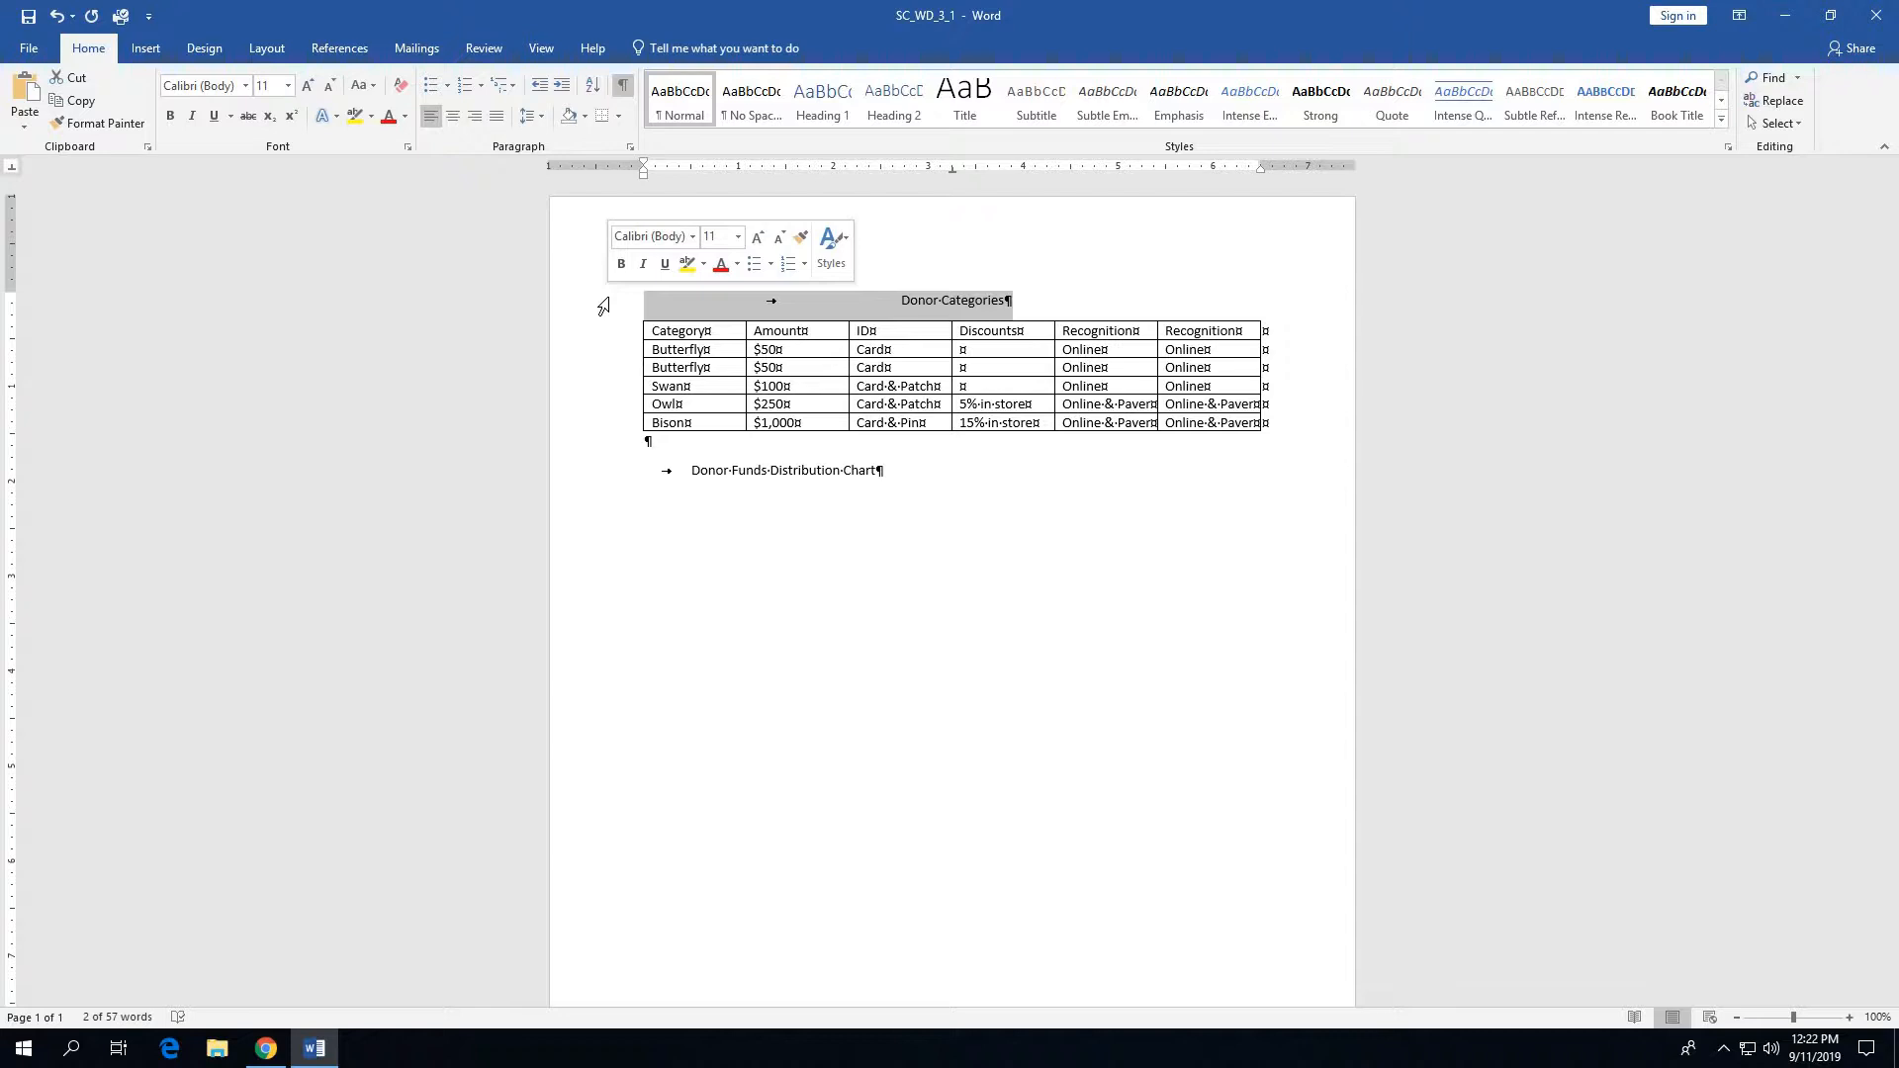
left_click(308, 89)
left_click(309, 89)
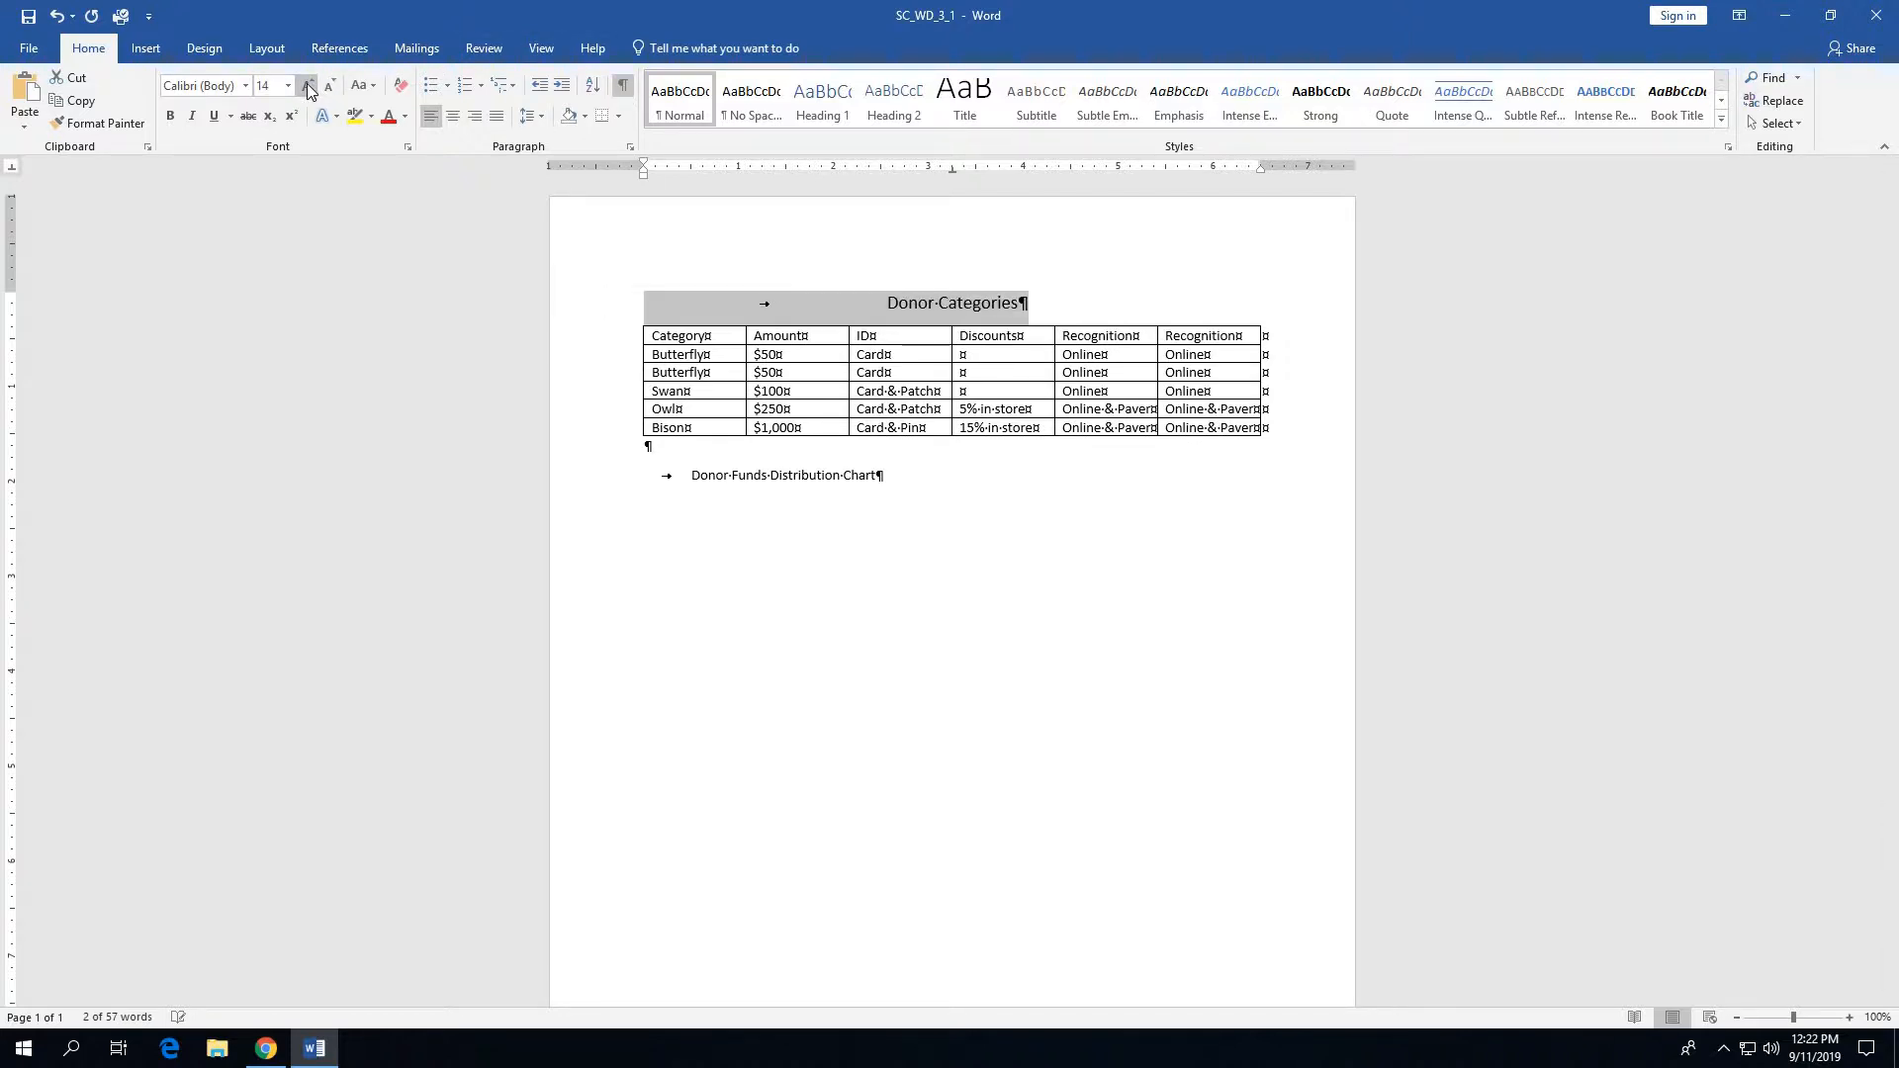
left_click(309, 89)
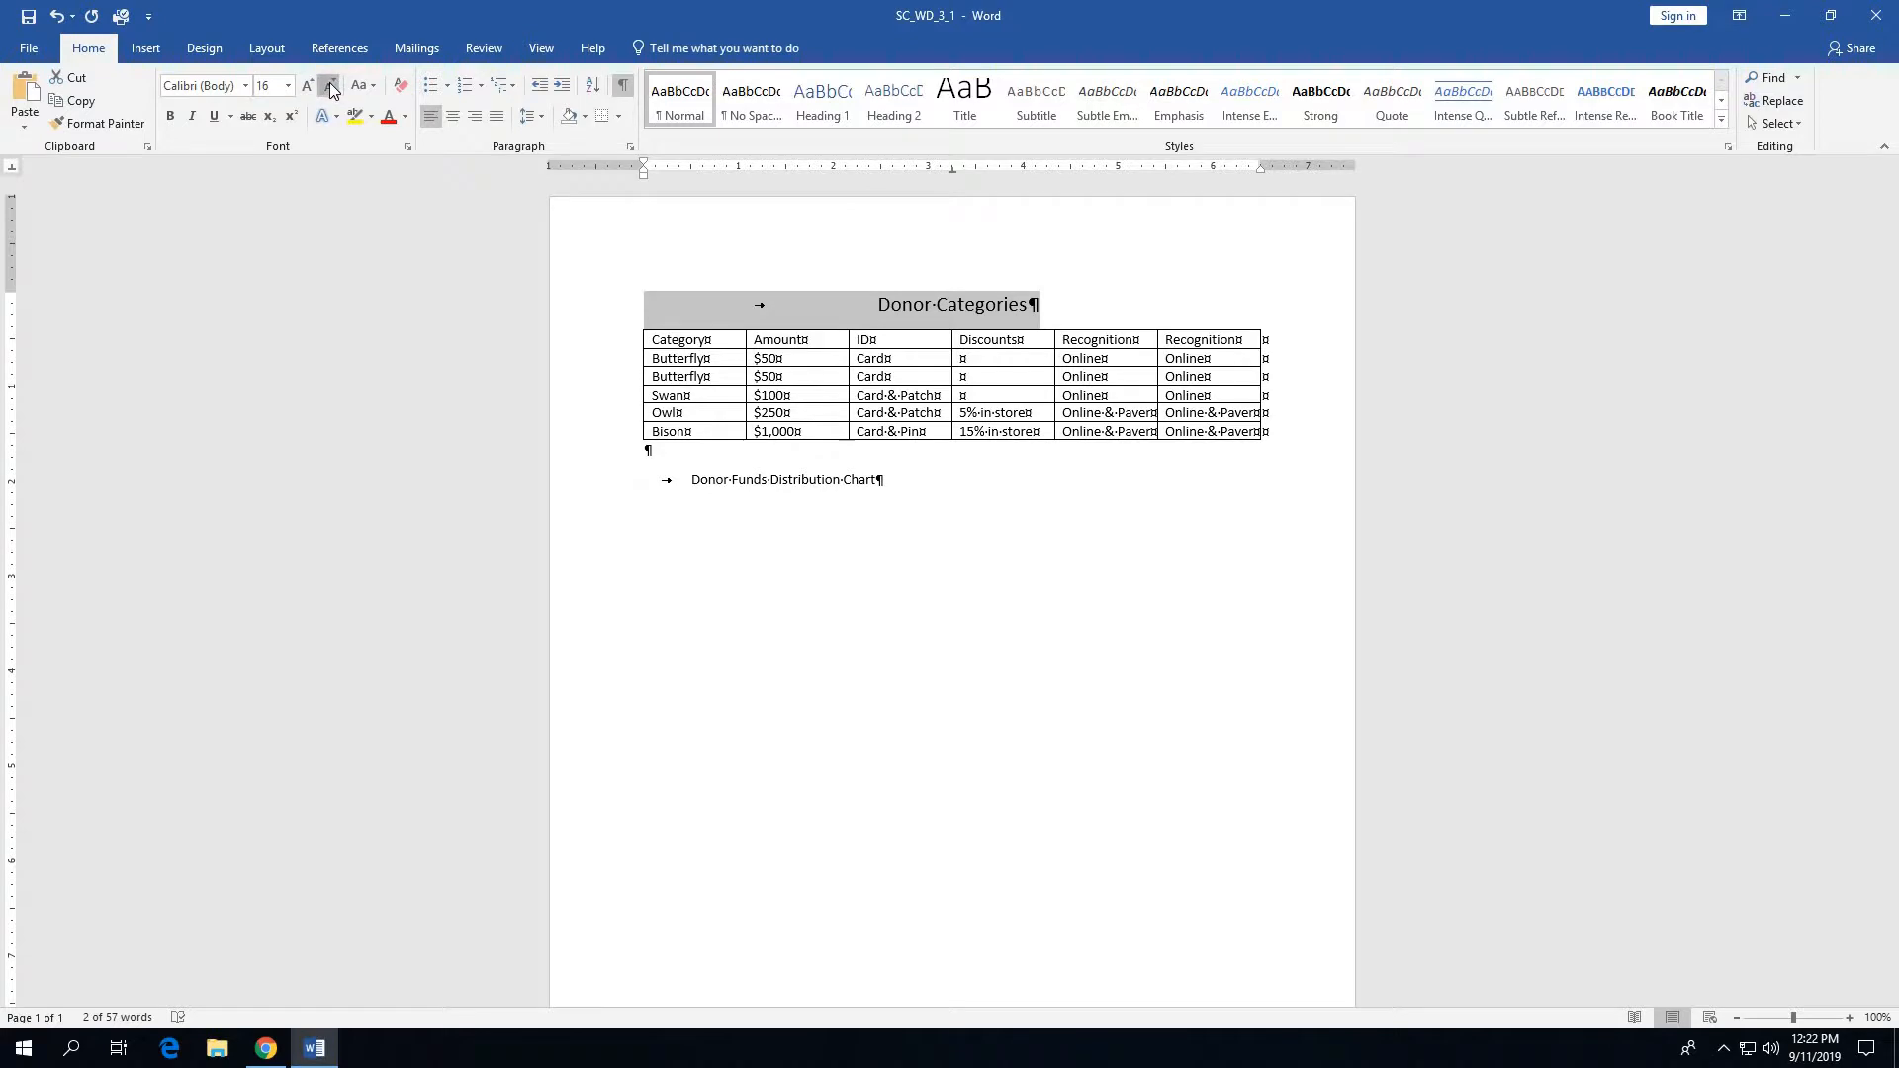
left_click(331, 87)
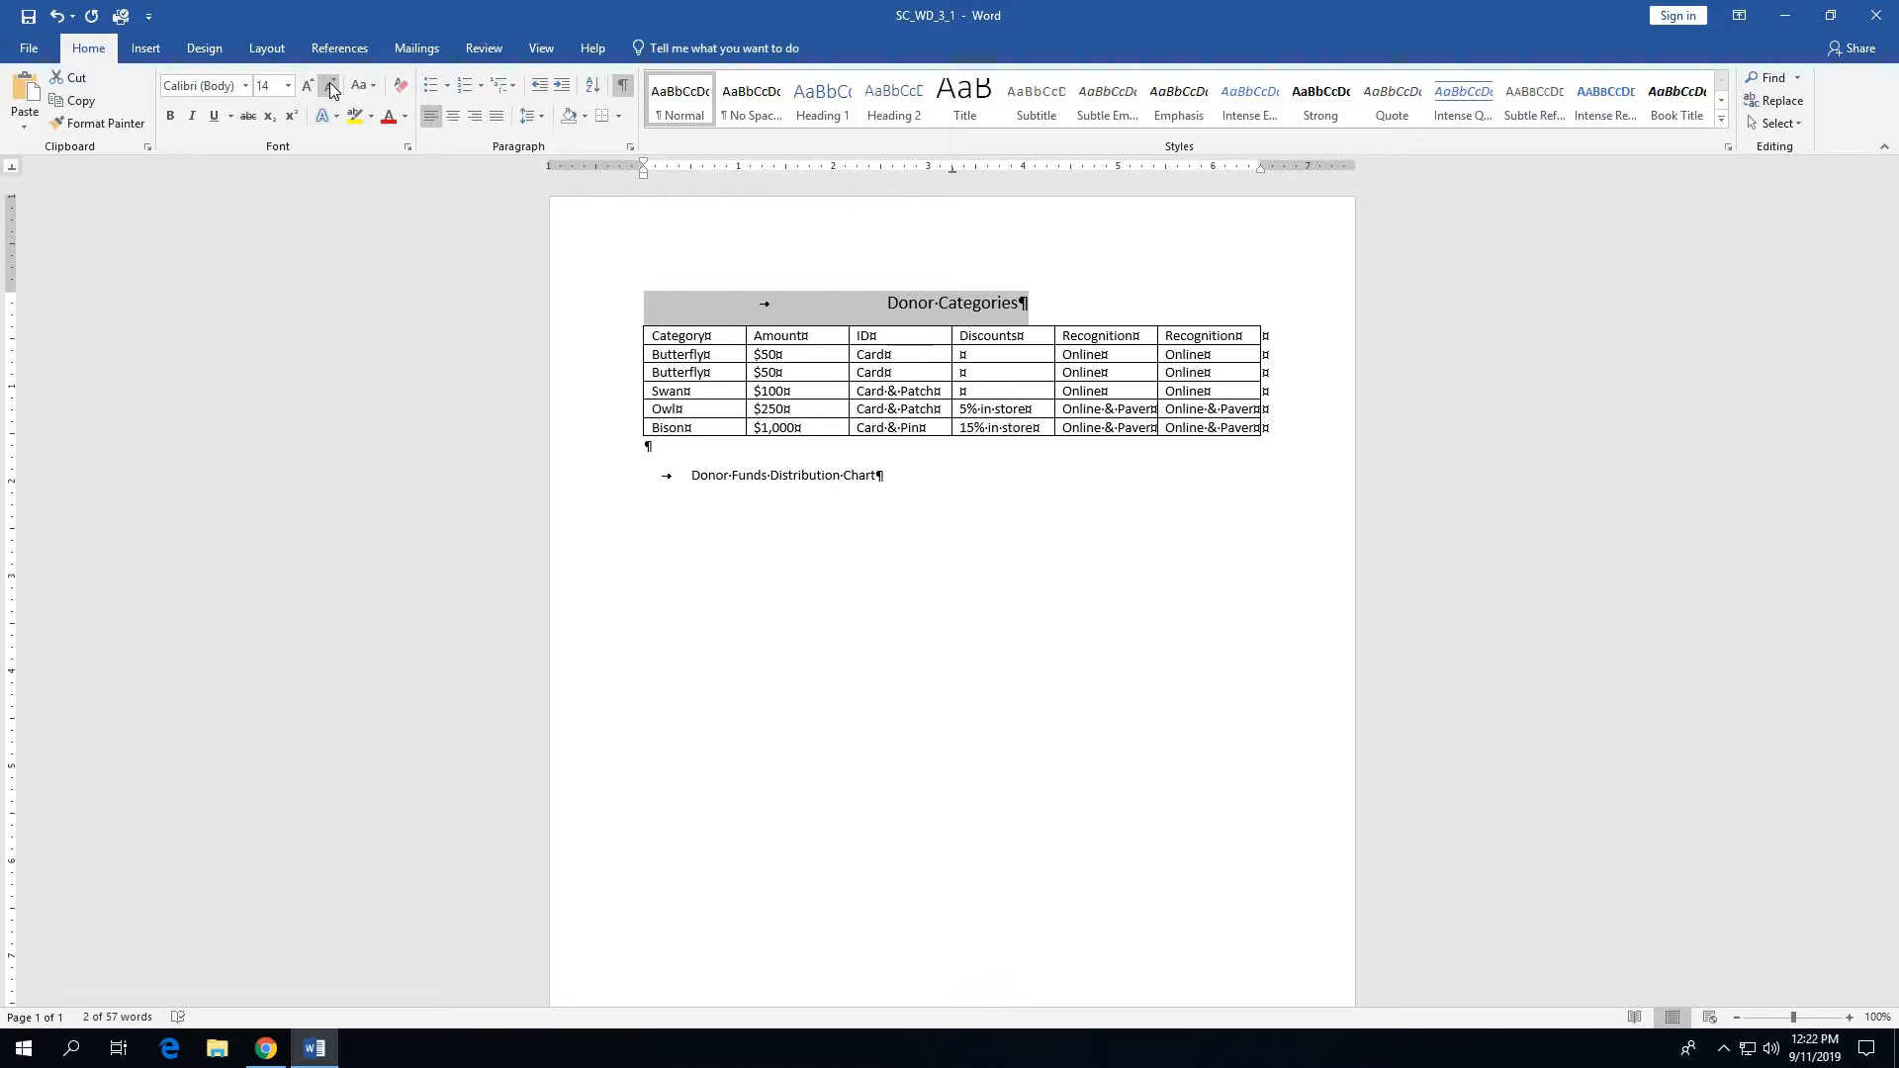
left_click(406, 117)
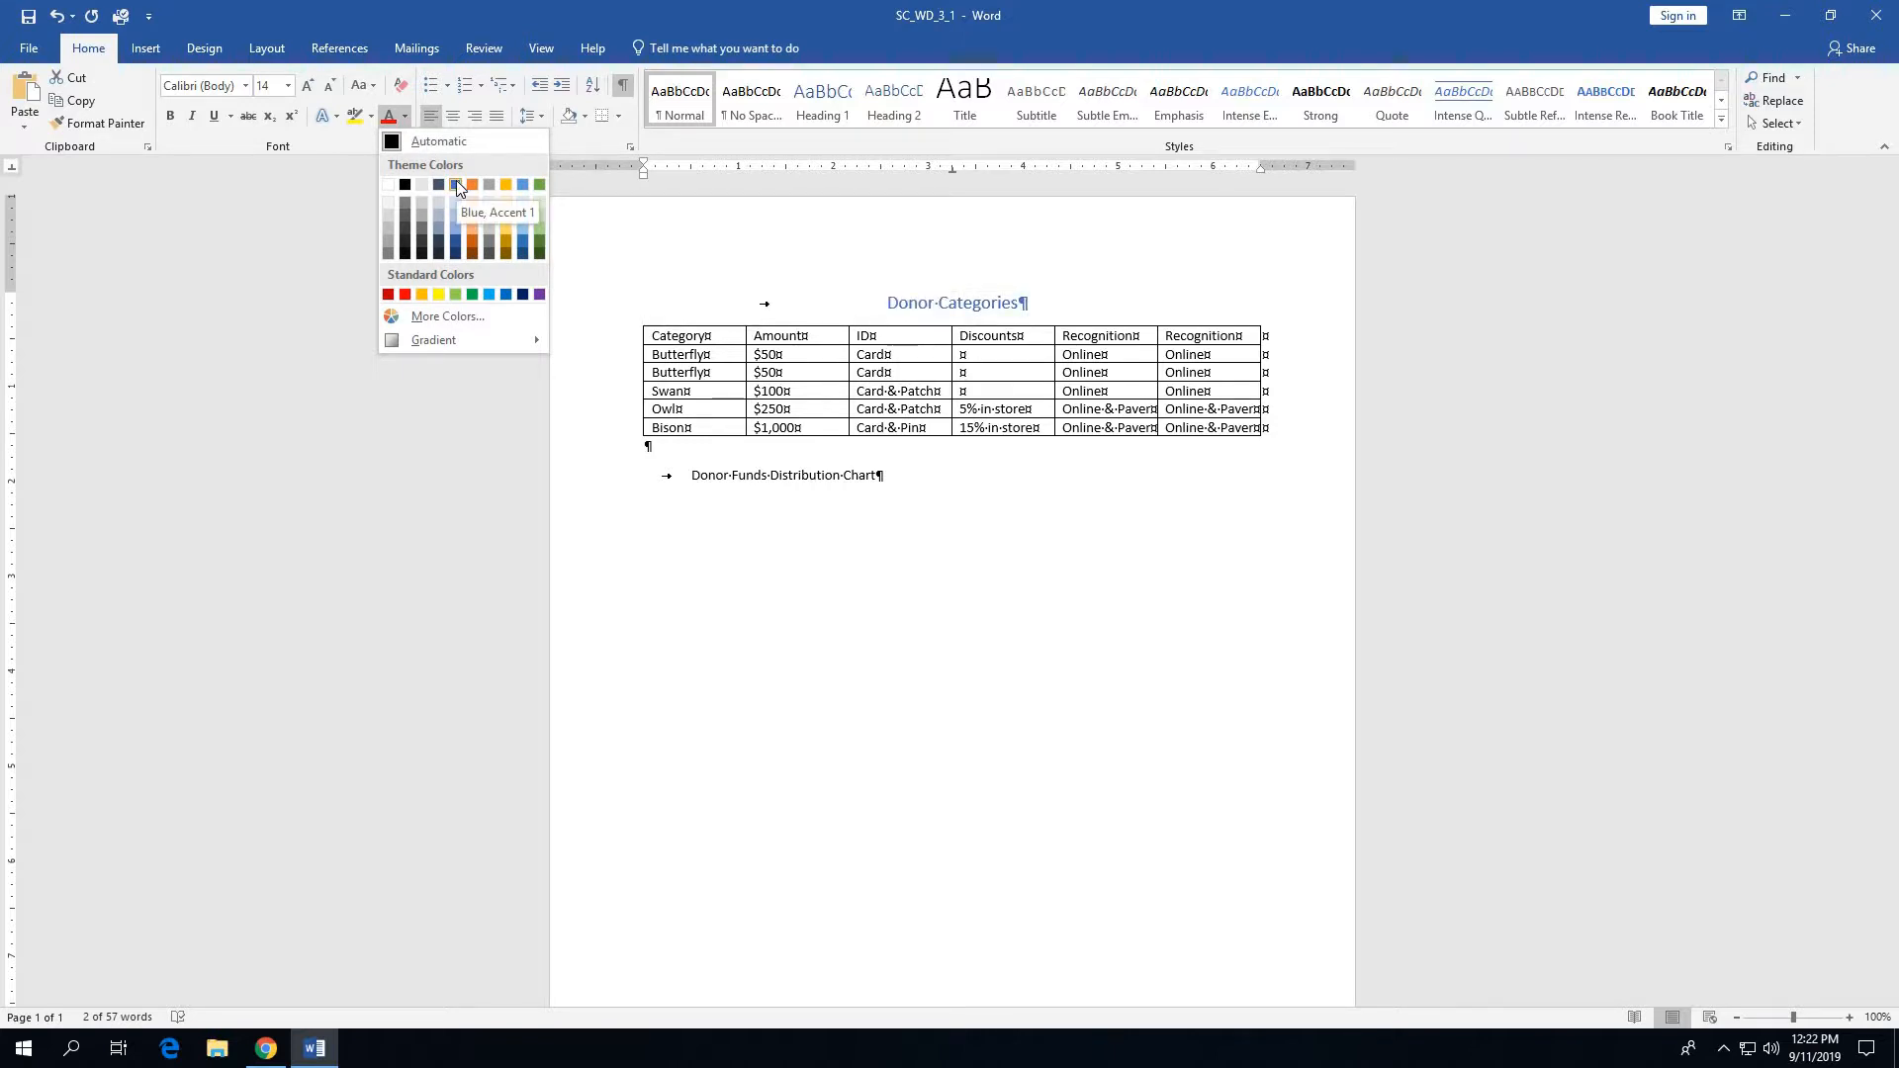
left_click(457, 243)
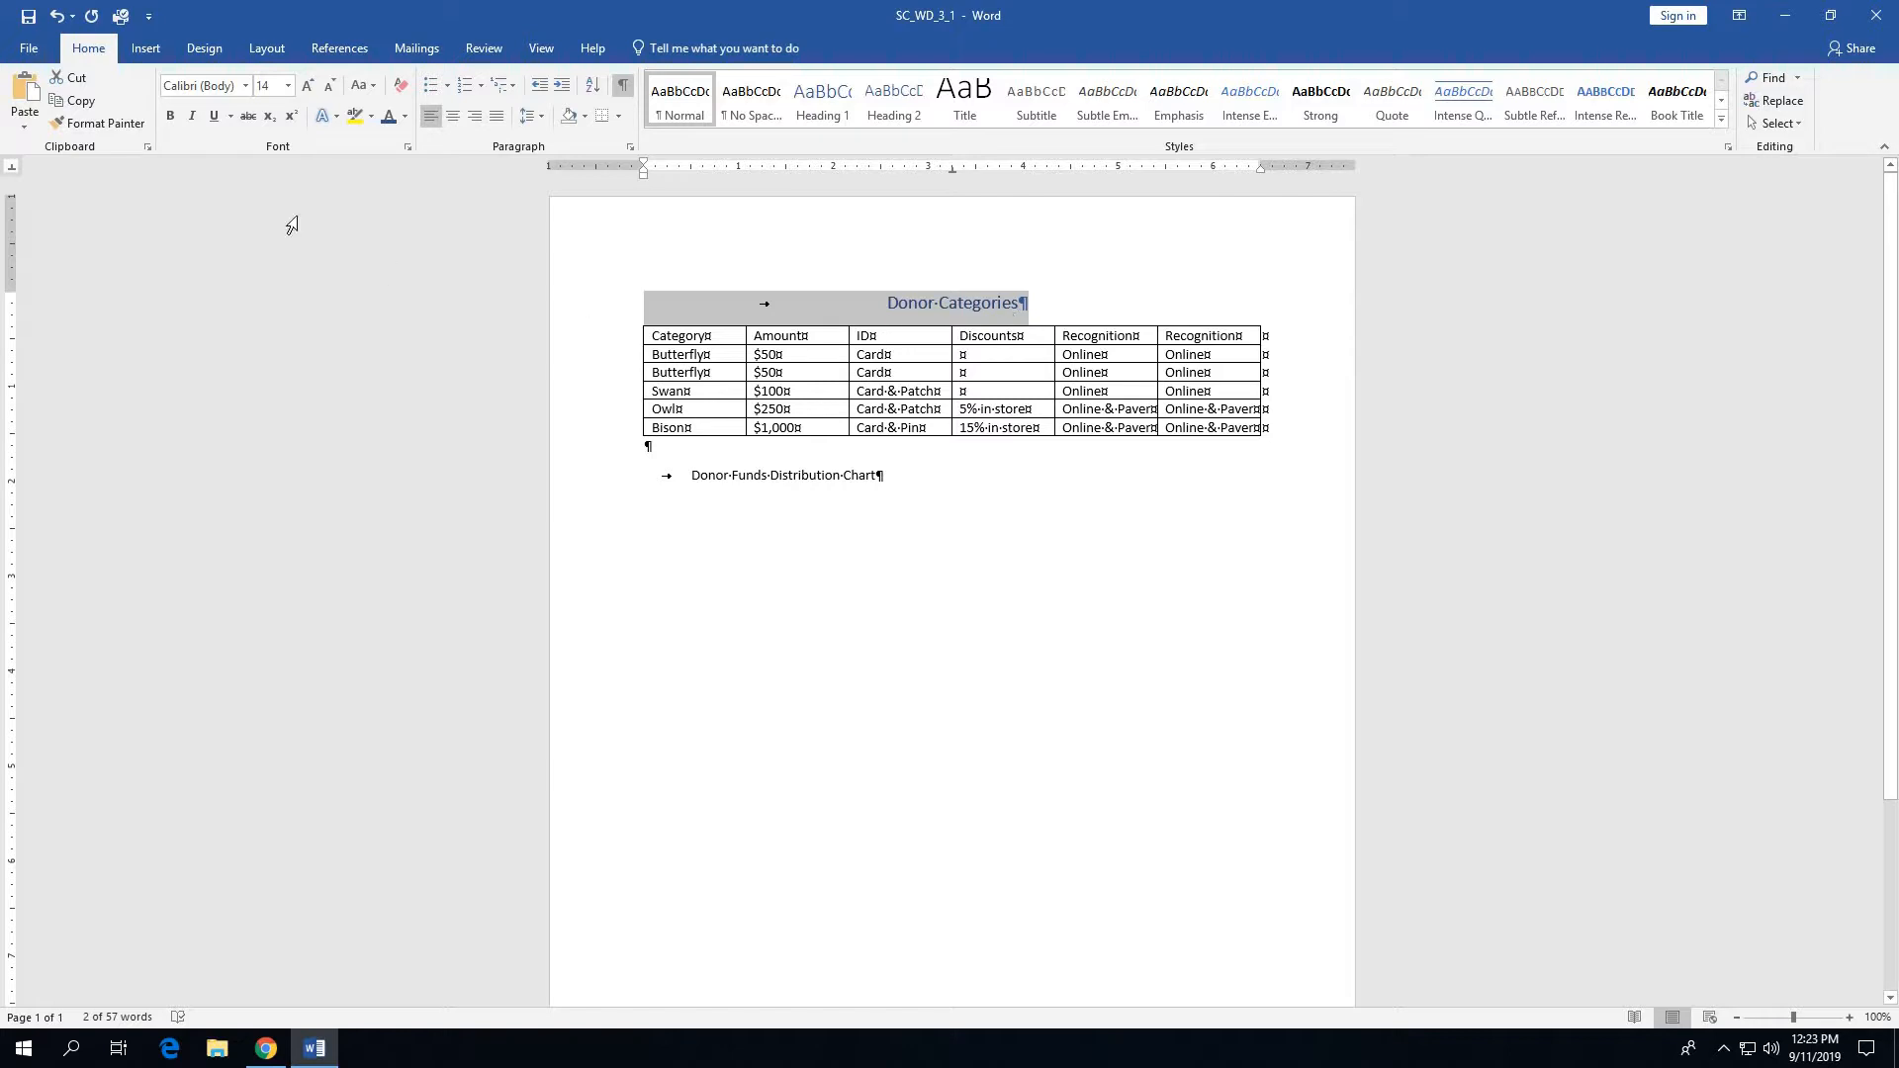
- Copy the Donor Categories title's formatting onto the Donor Funds Distribution Chart title with Format Painter
left_click(115, 126)
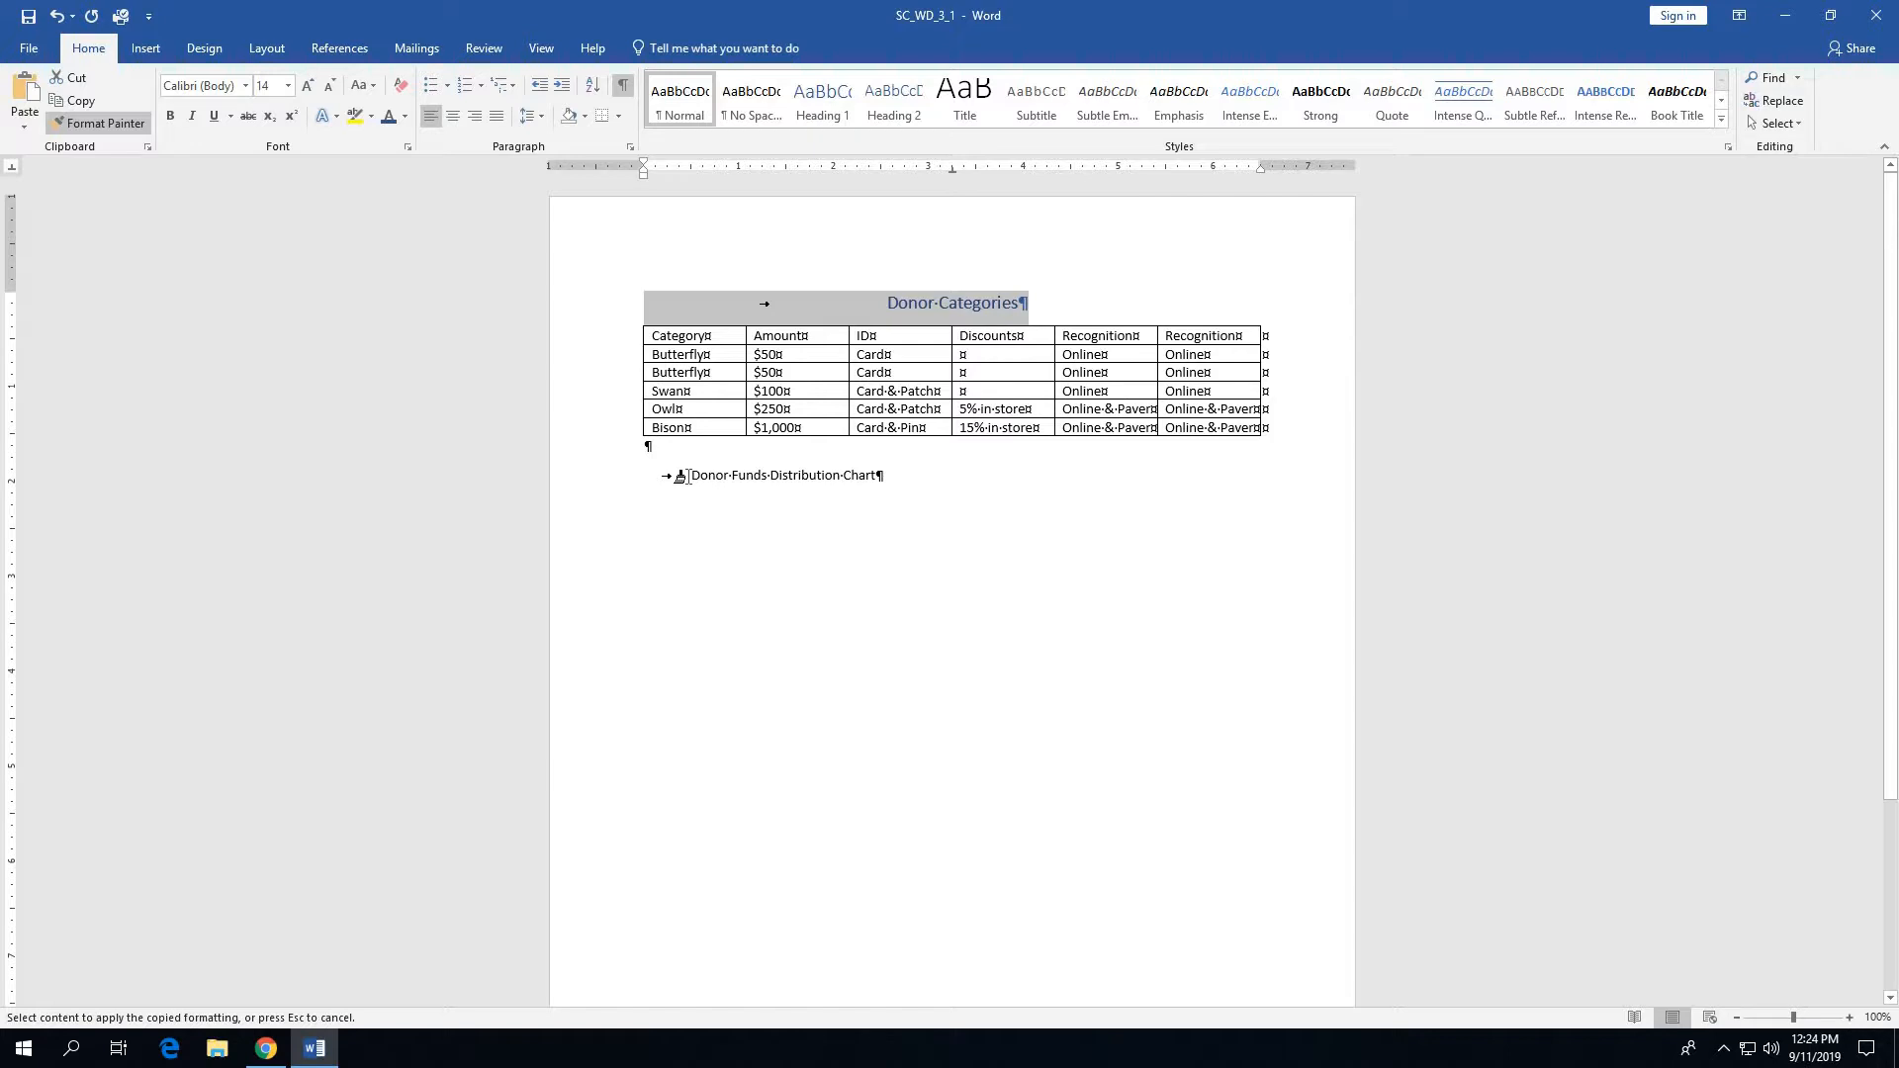
left_click_drag(690, 476, 888, 486)
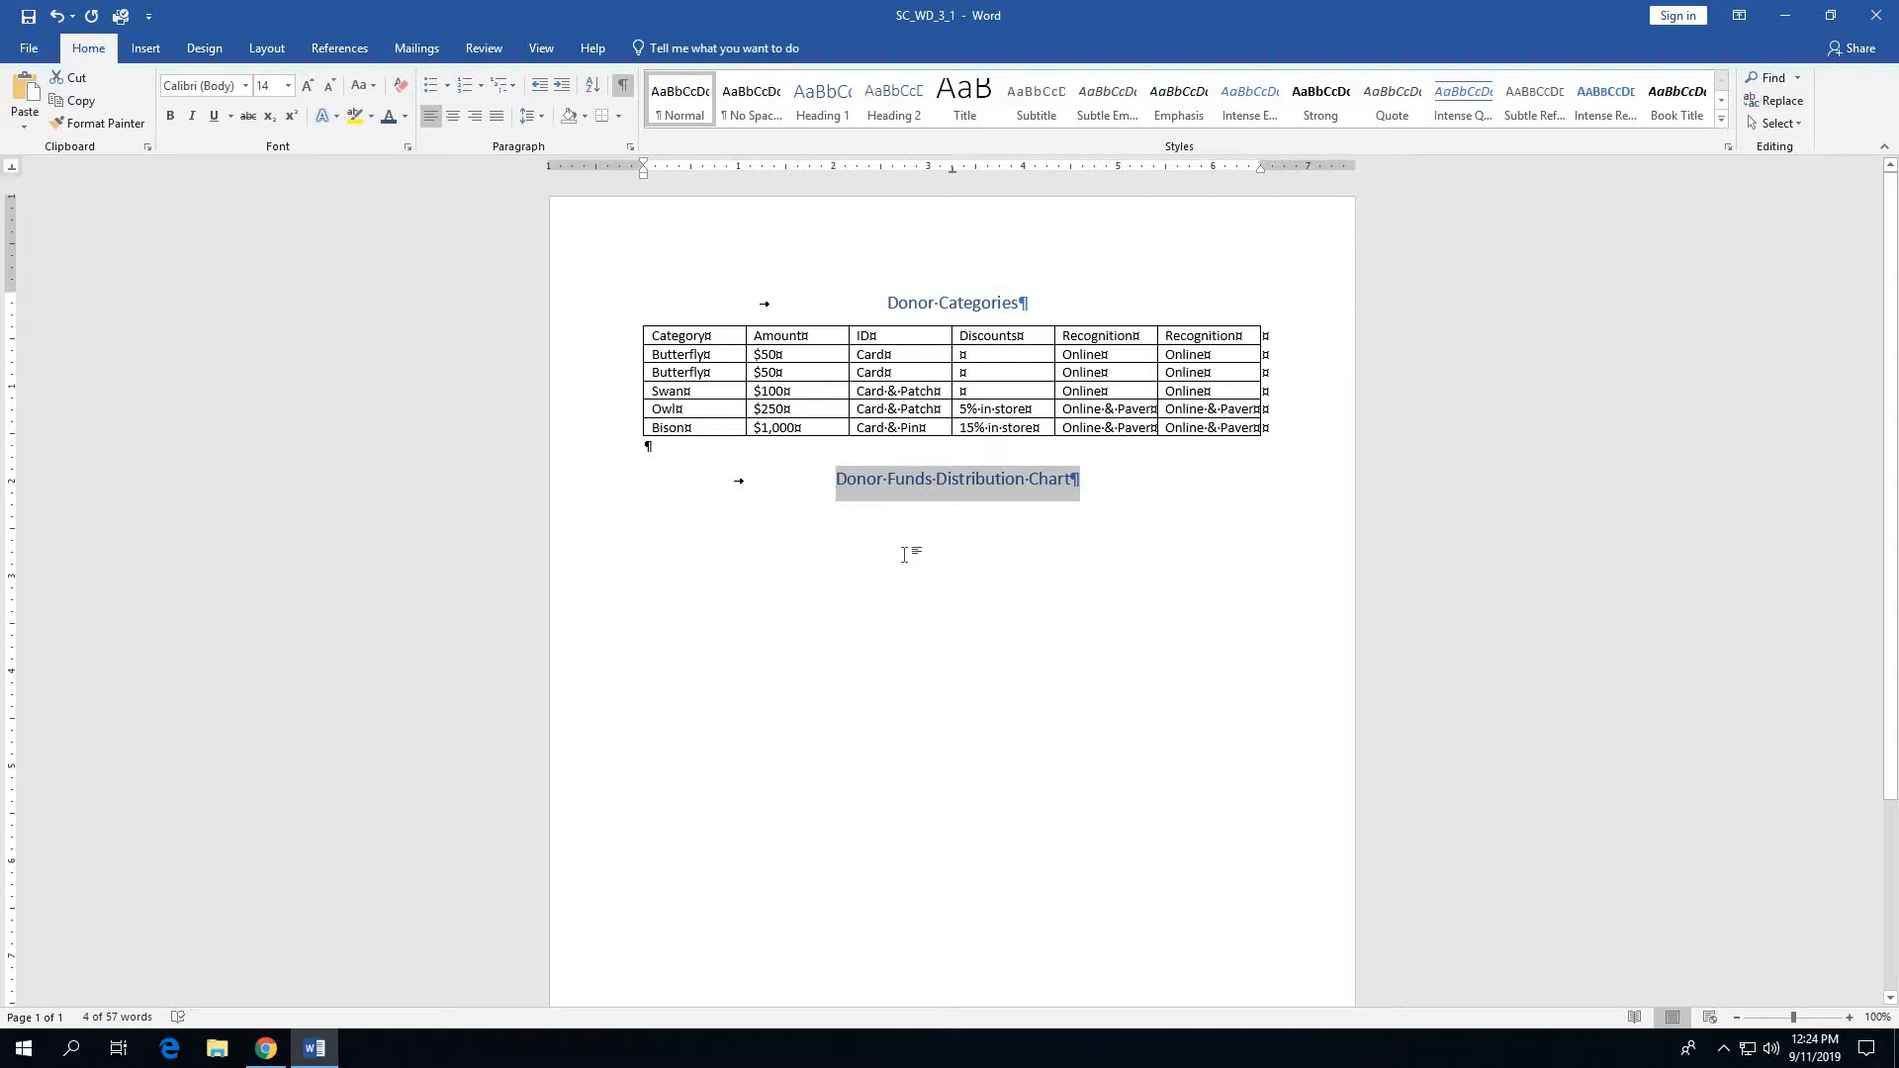
left_click(903, 554)
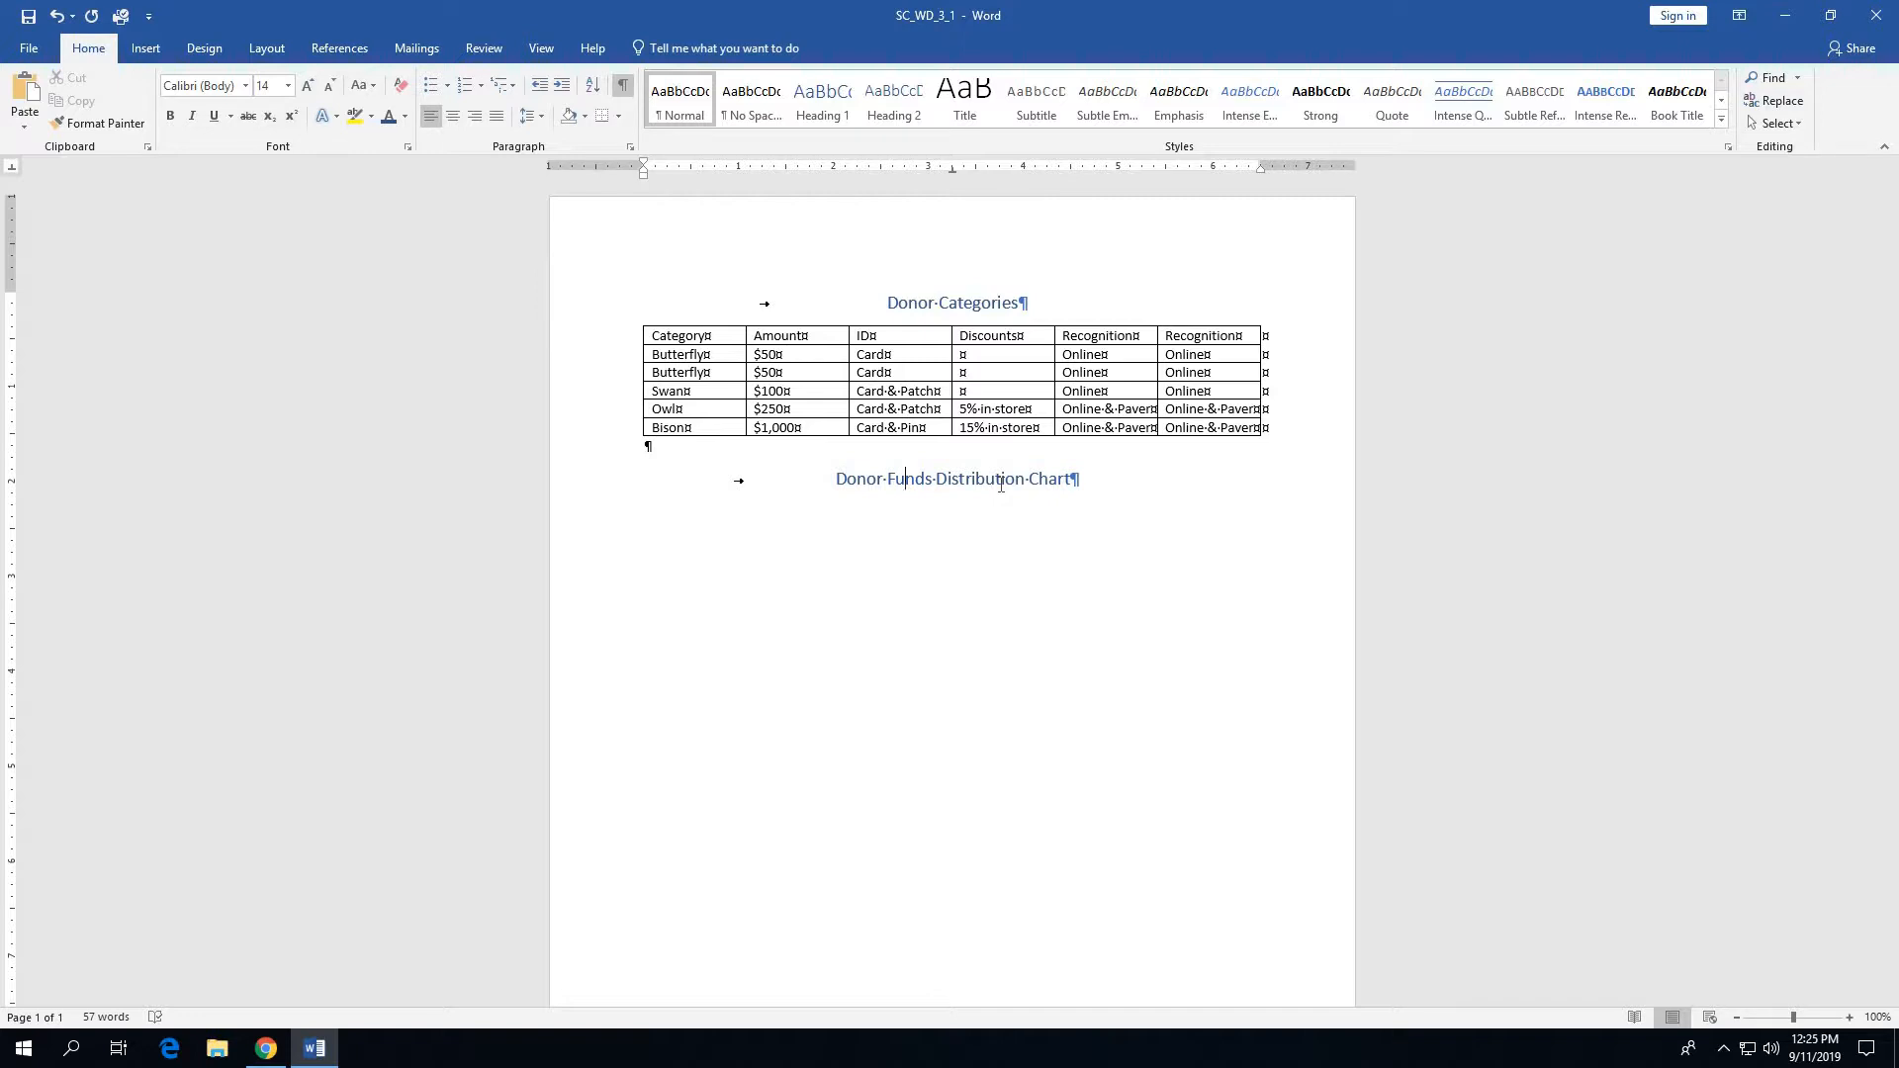
- Apply a thick underline in Orange, Accent 2, Lighter 40% to the Donor Funds Distribution Chart title text
left_click_drag(825, 479, 1071, 492)
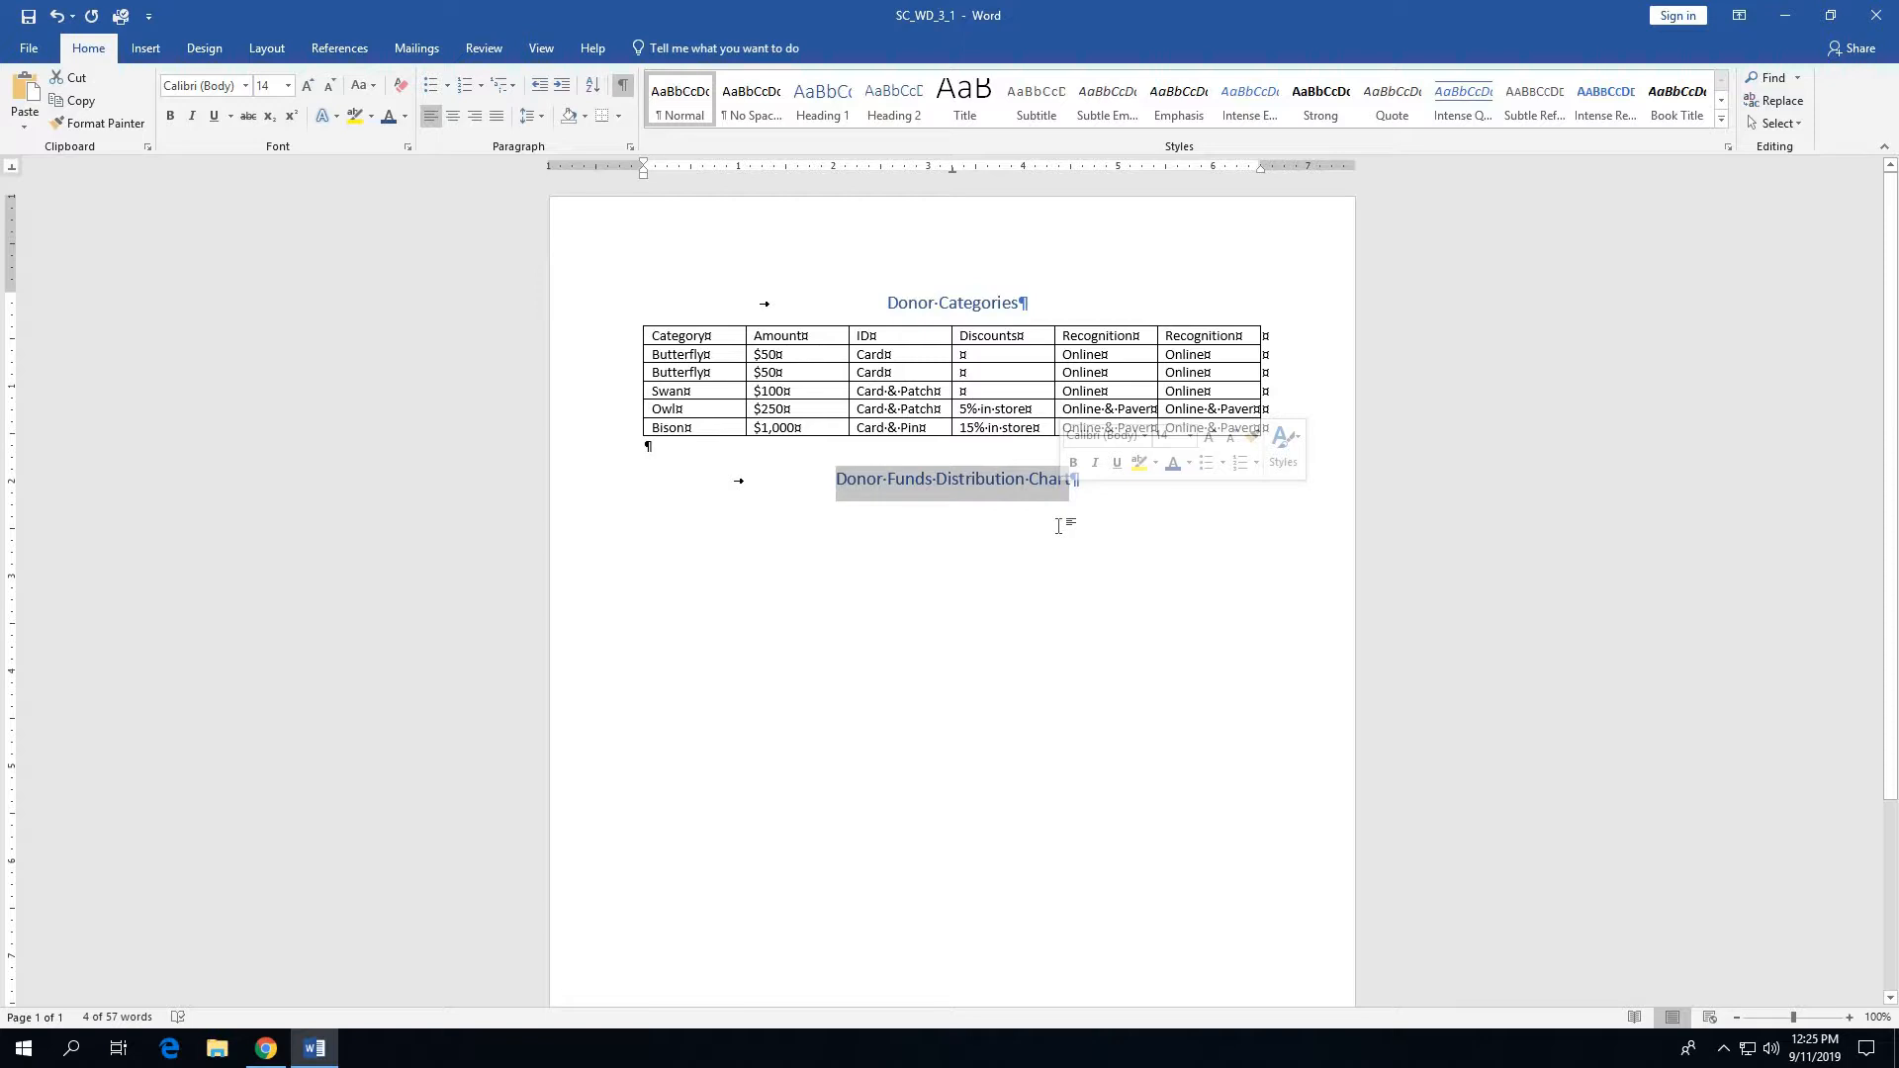
left_click(231, 116)
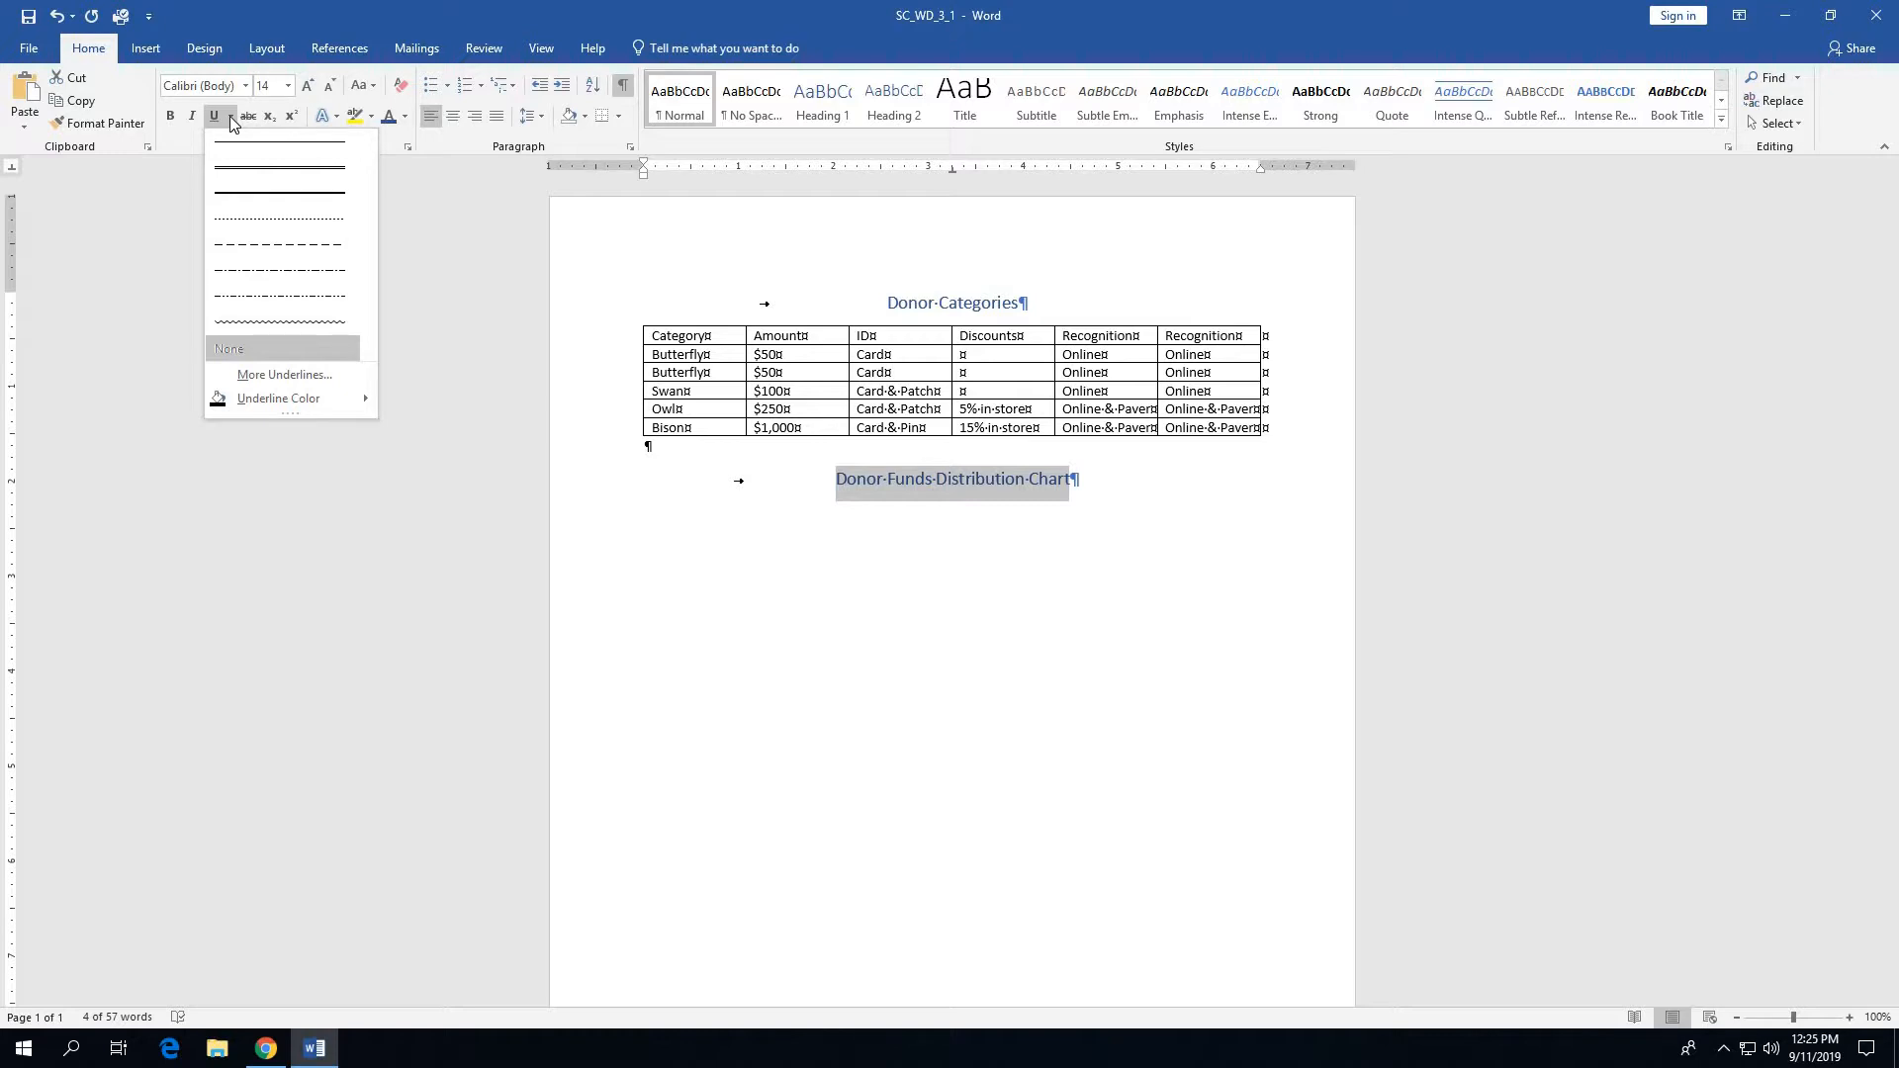
left_click(240, 200)
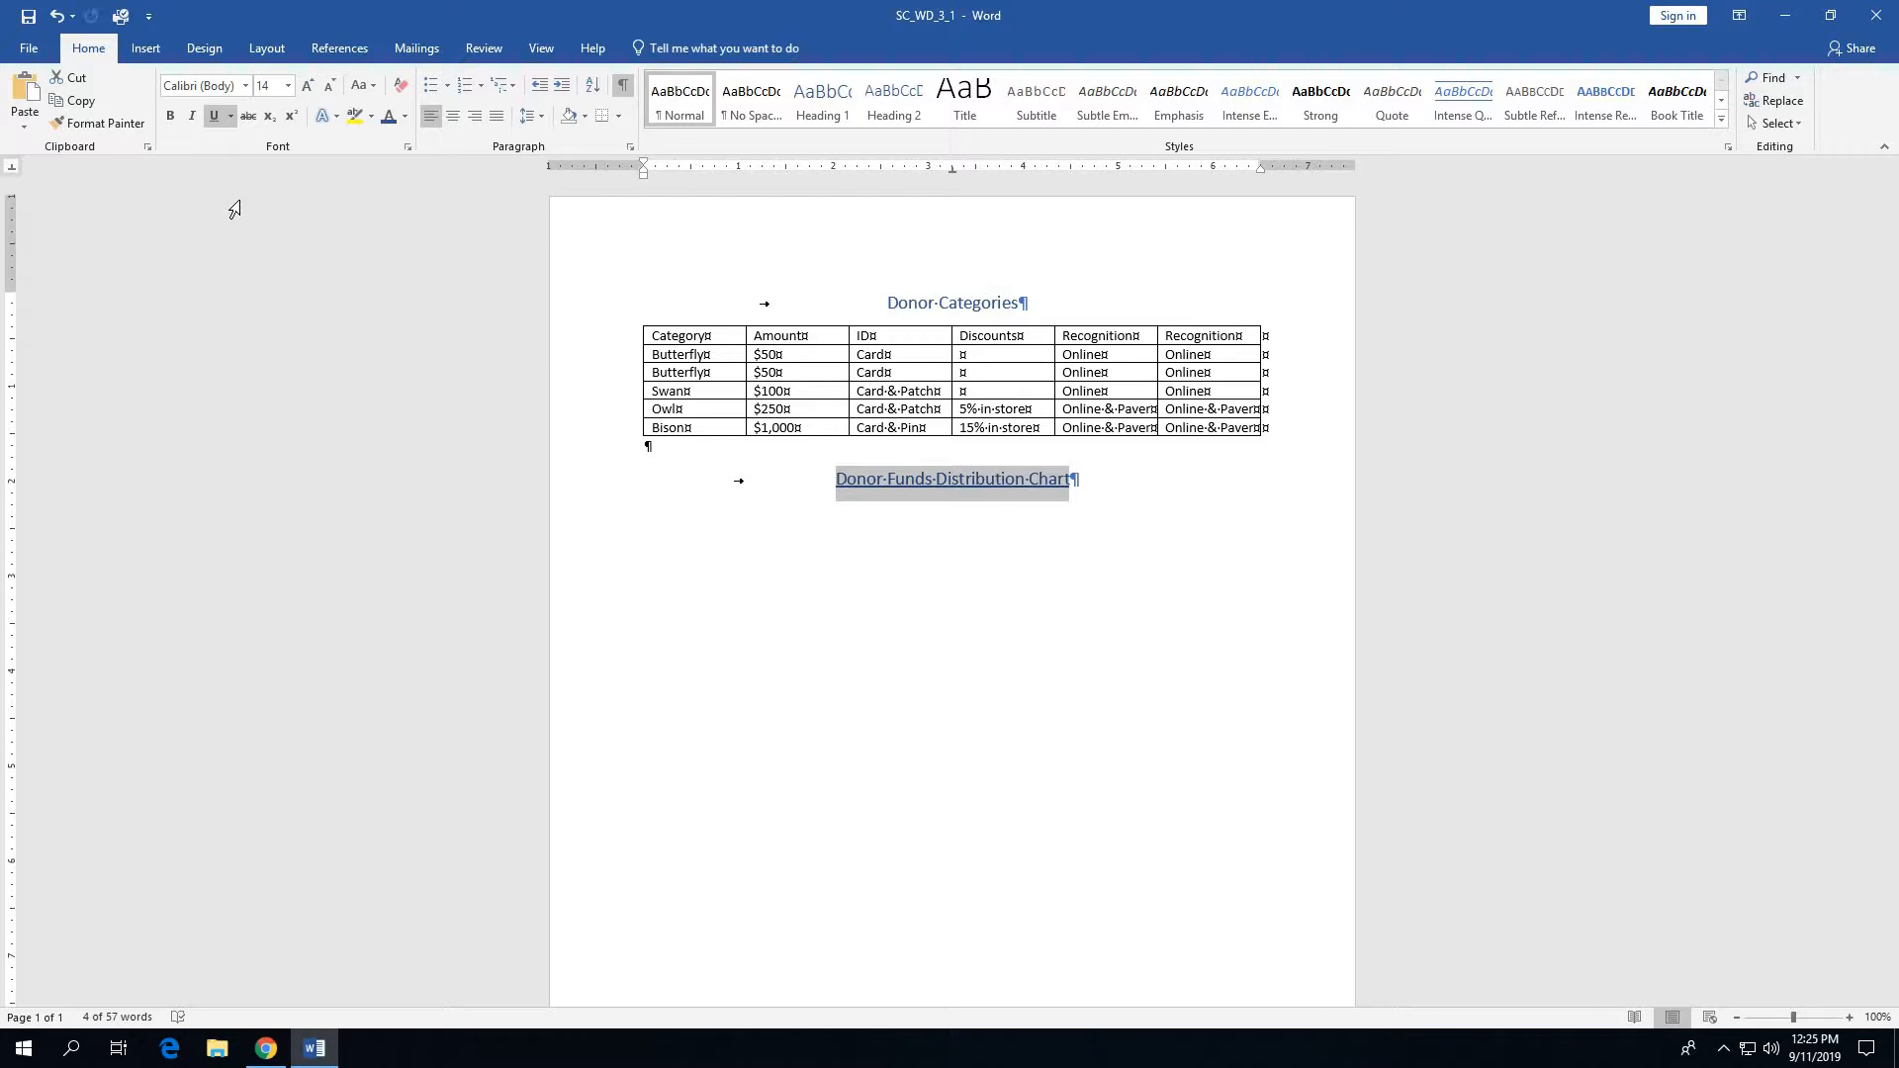
left_click(232, 117)
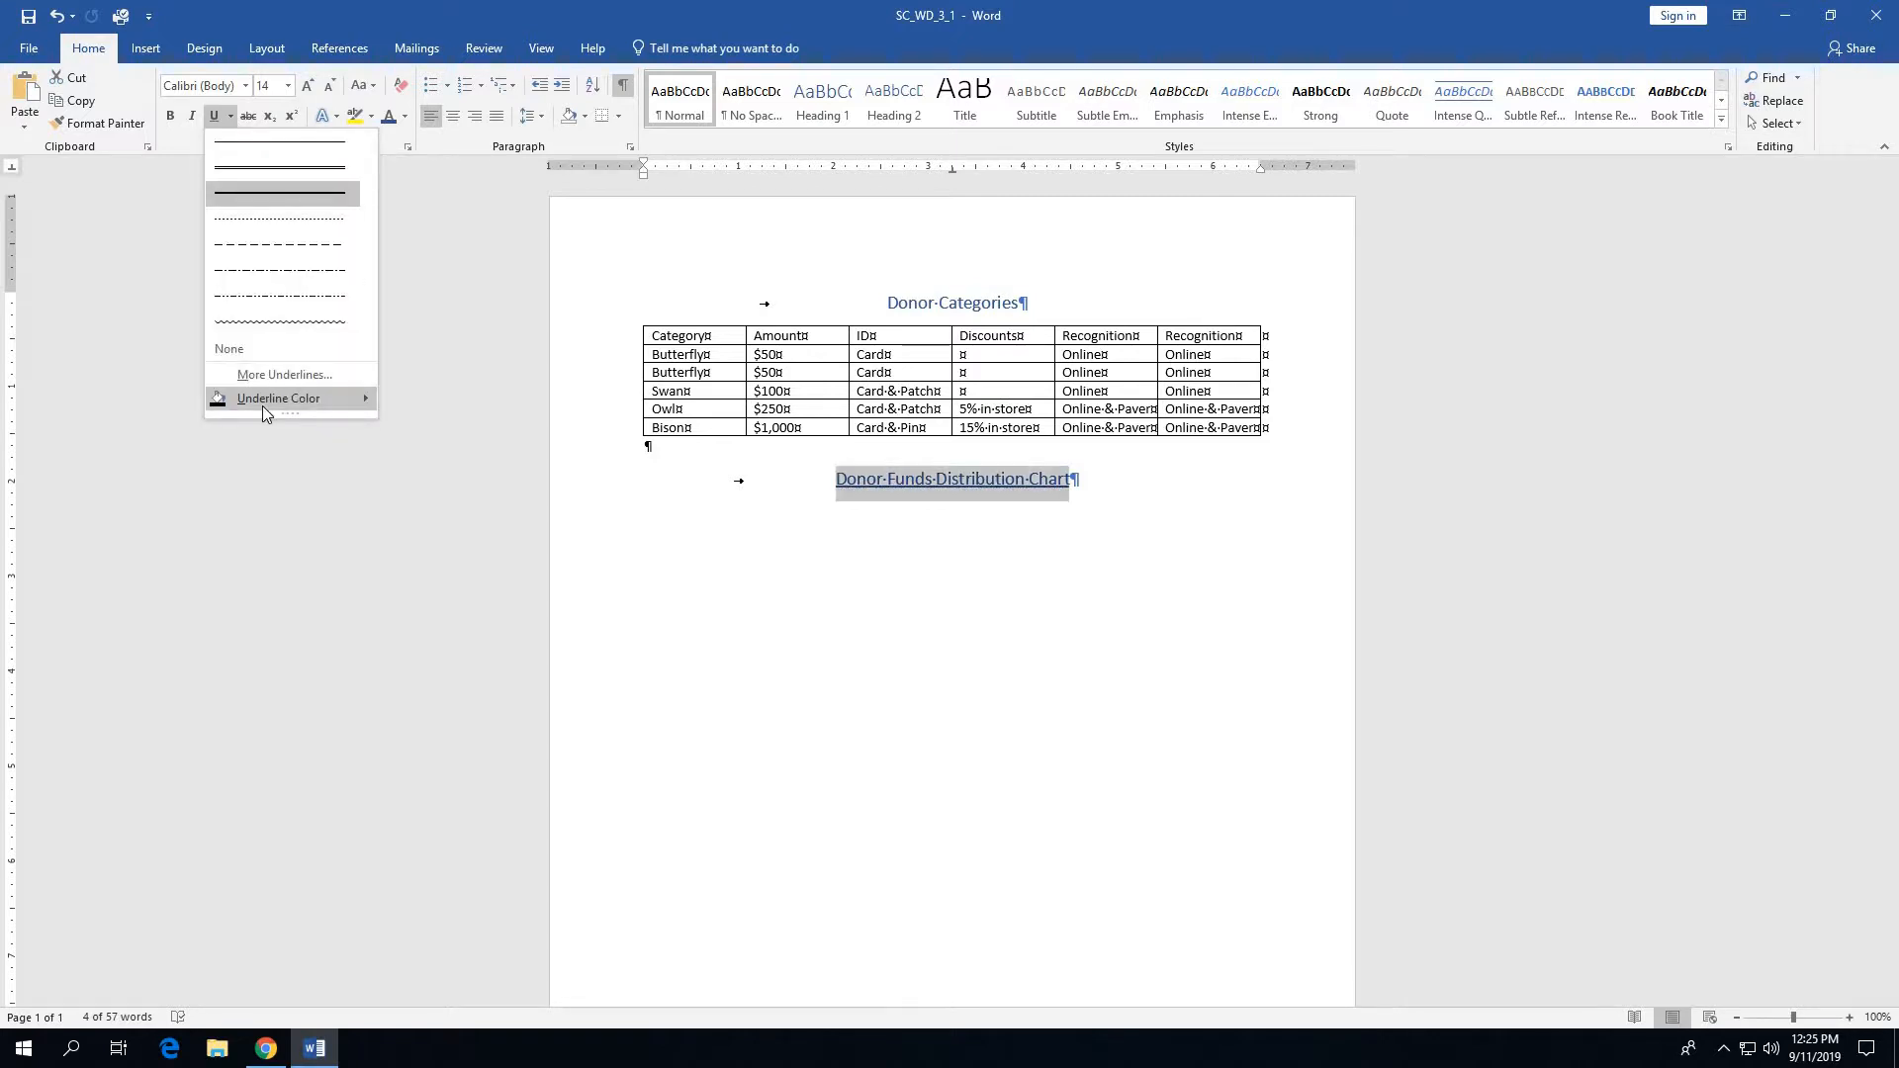
mouse_move(264, 412)
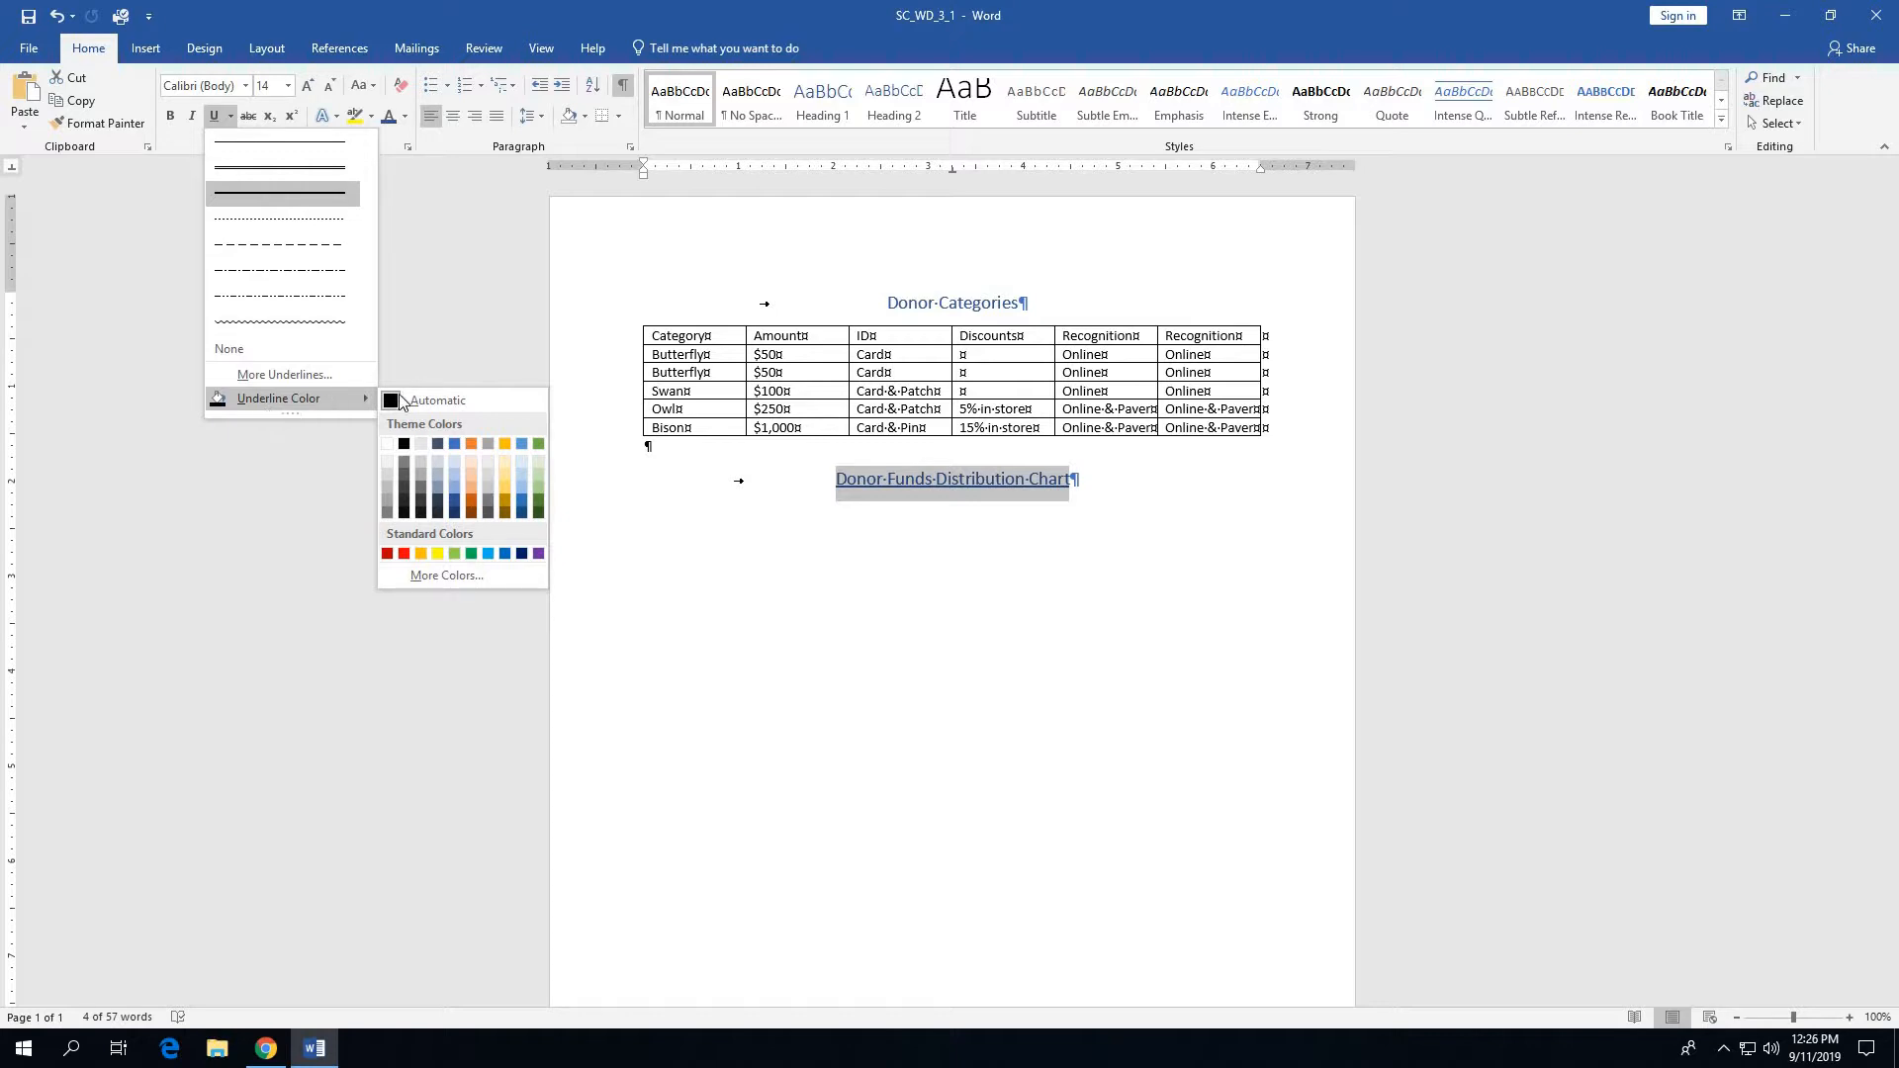
left_click(471, 491)
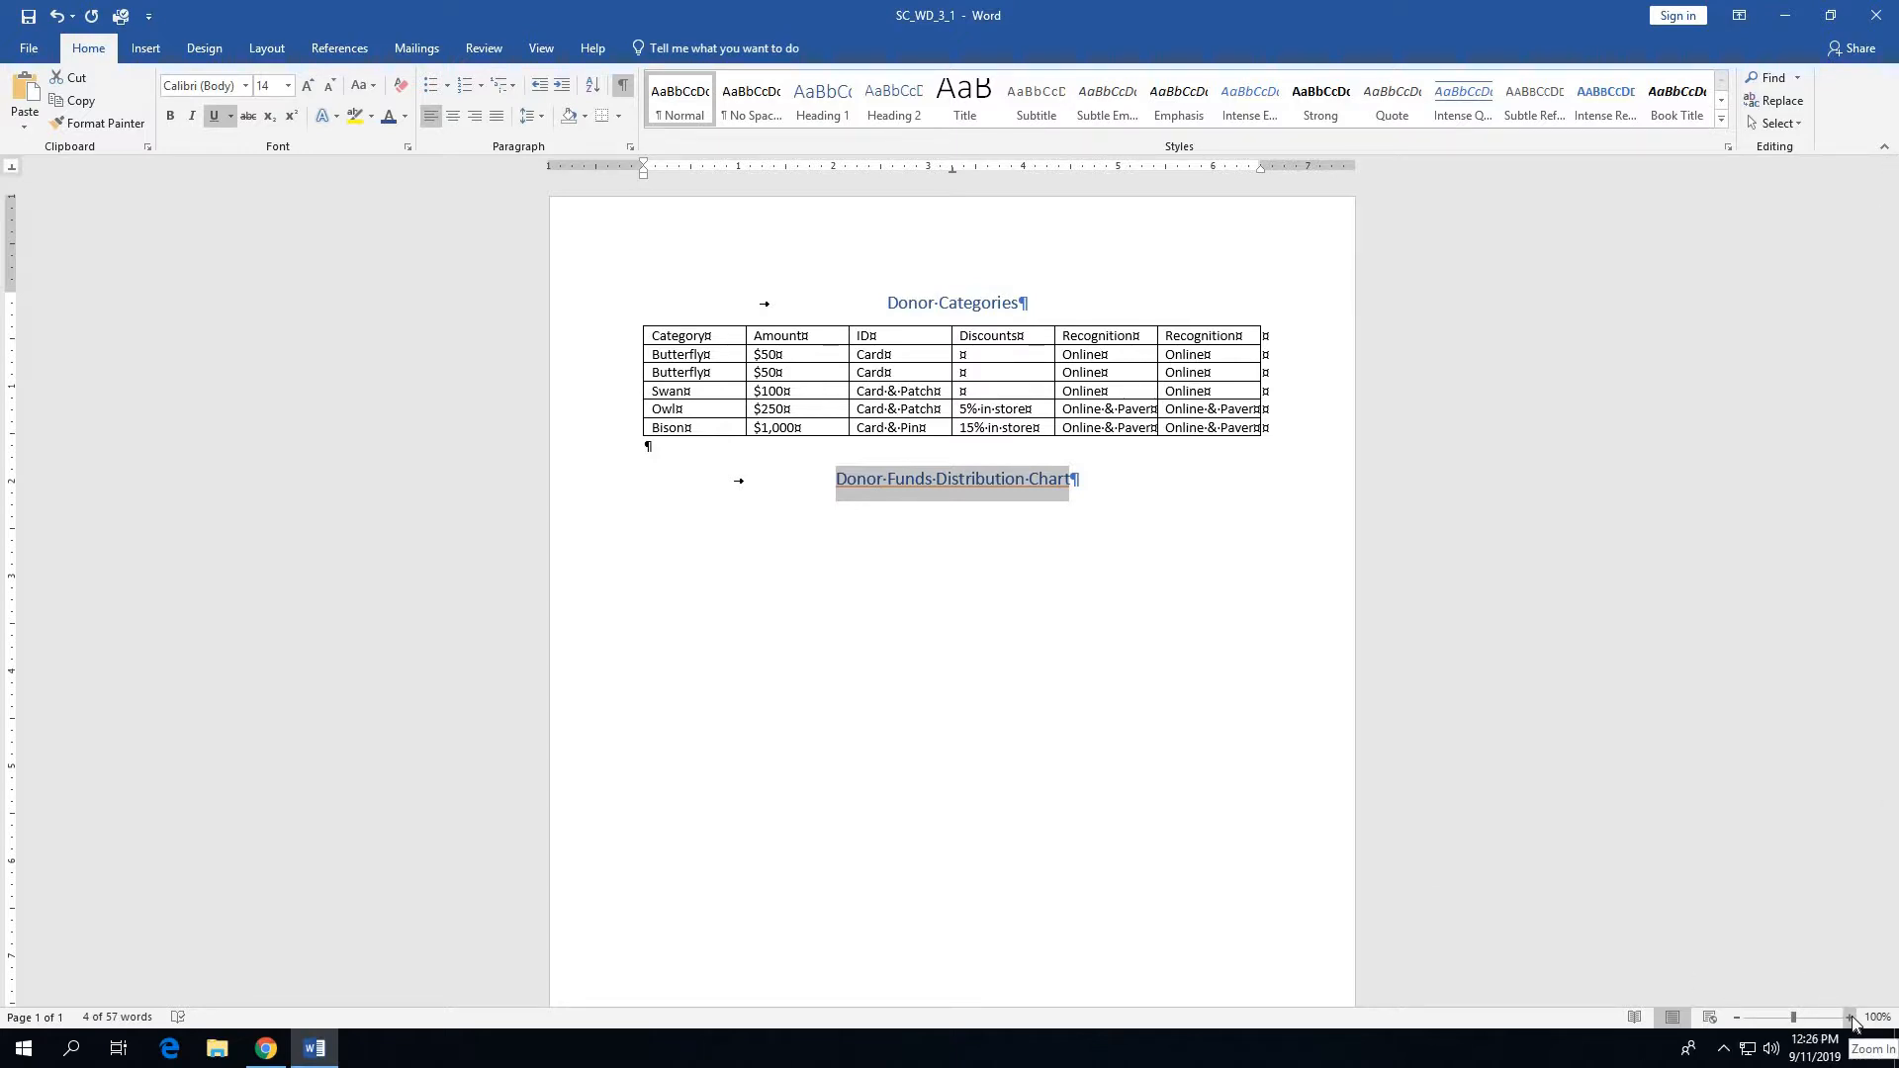
- Delete the entire duplicate Butterfly row, the third row of the Donor Categories table
scroll(1357, 768, "up", 5, "ctrl")
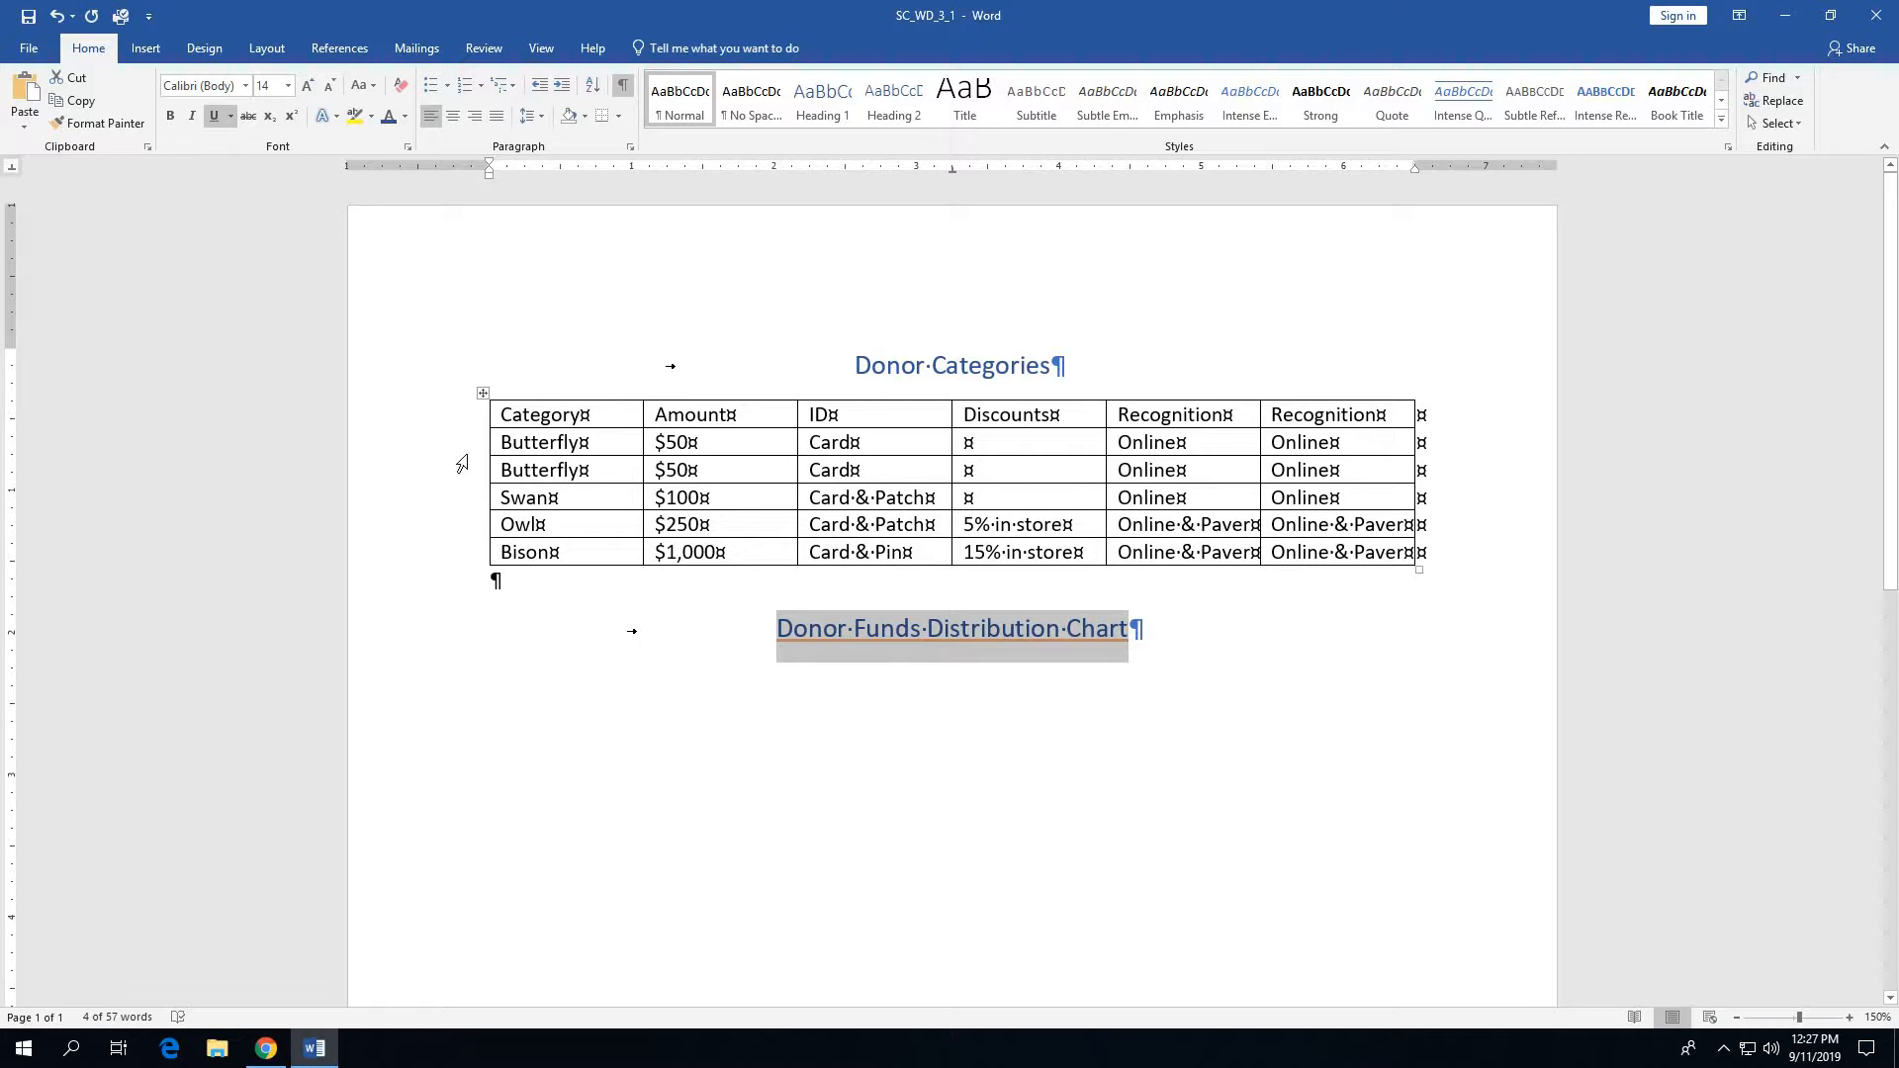
mouse_move(461, 453)
left_click(457, 482)
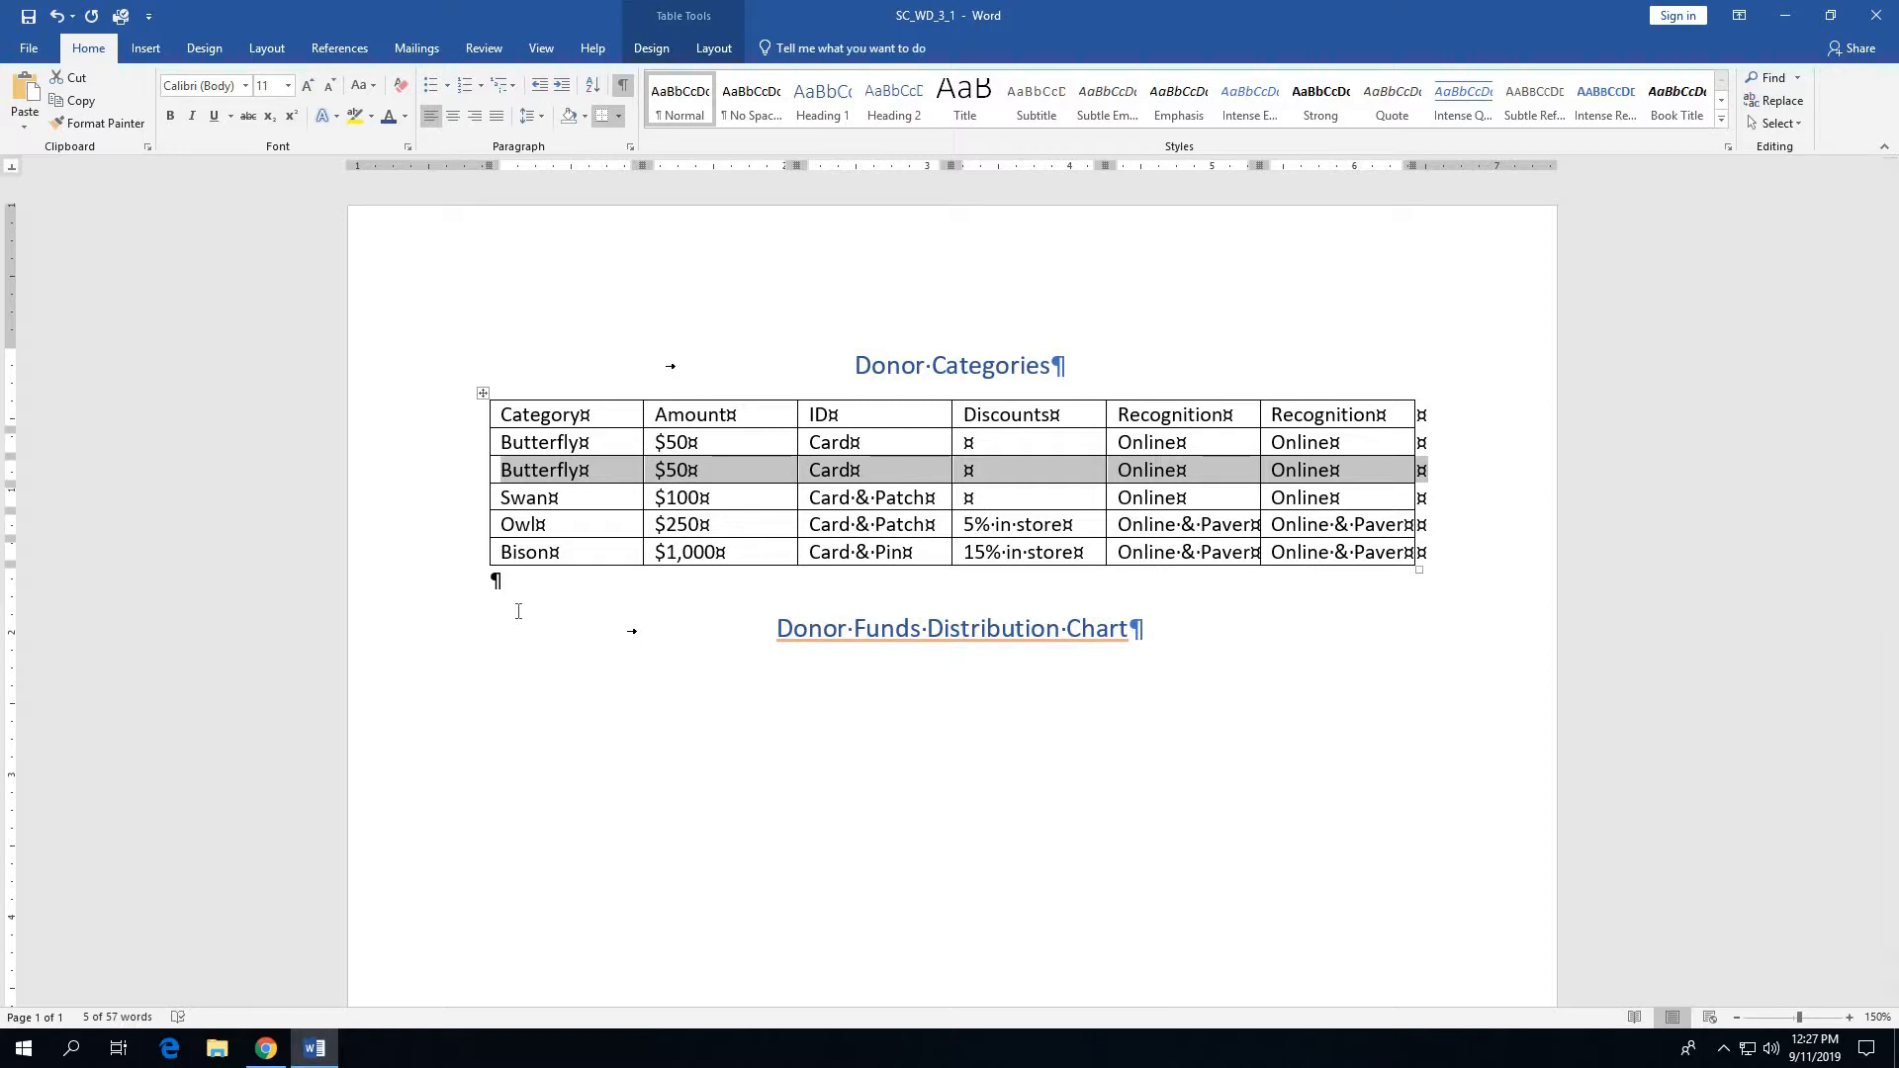
key("Delete")
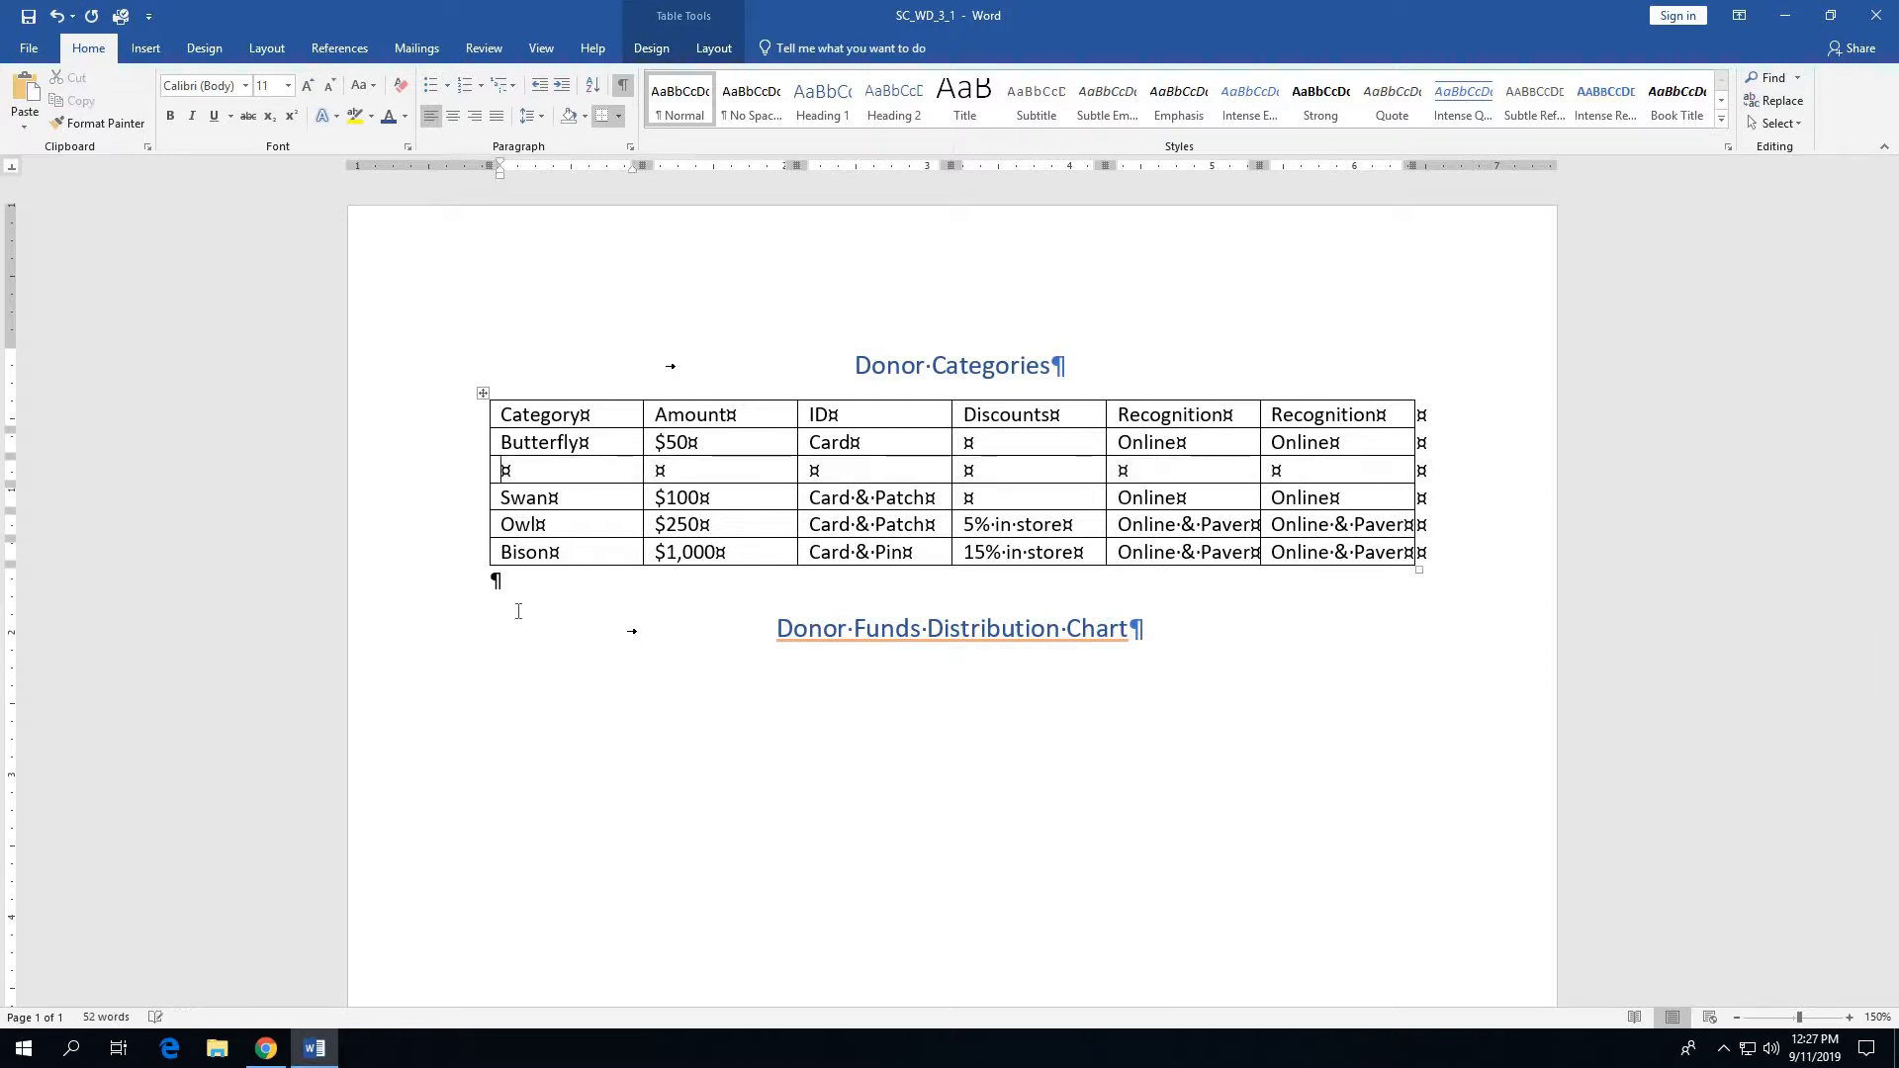
left_click(52, 16)
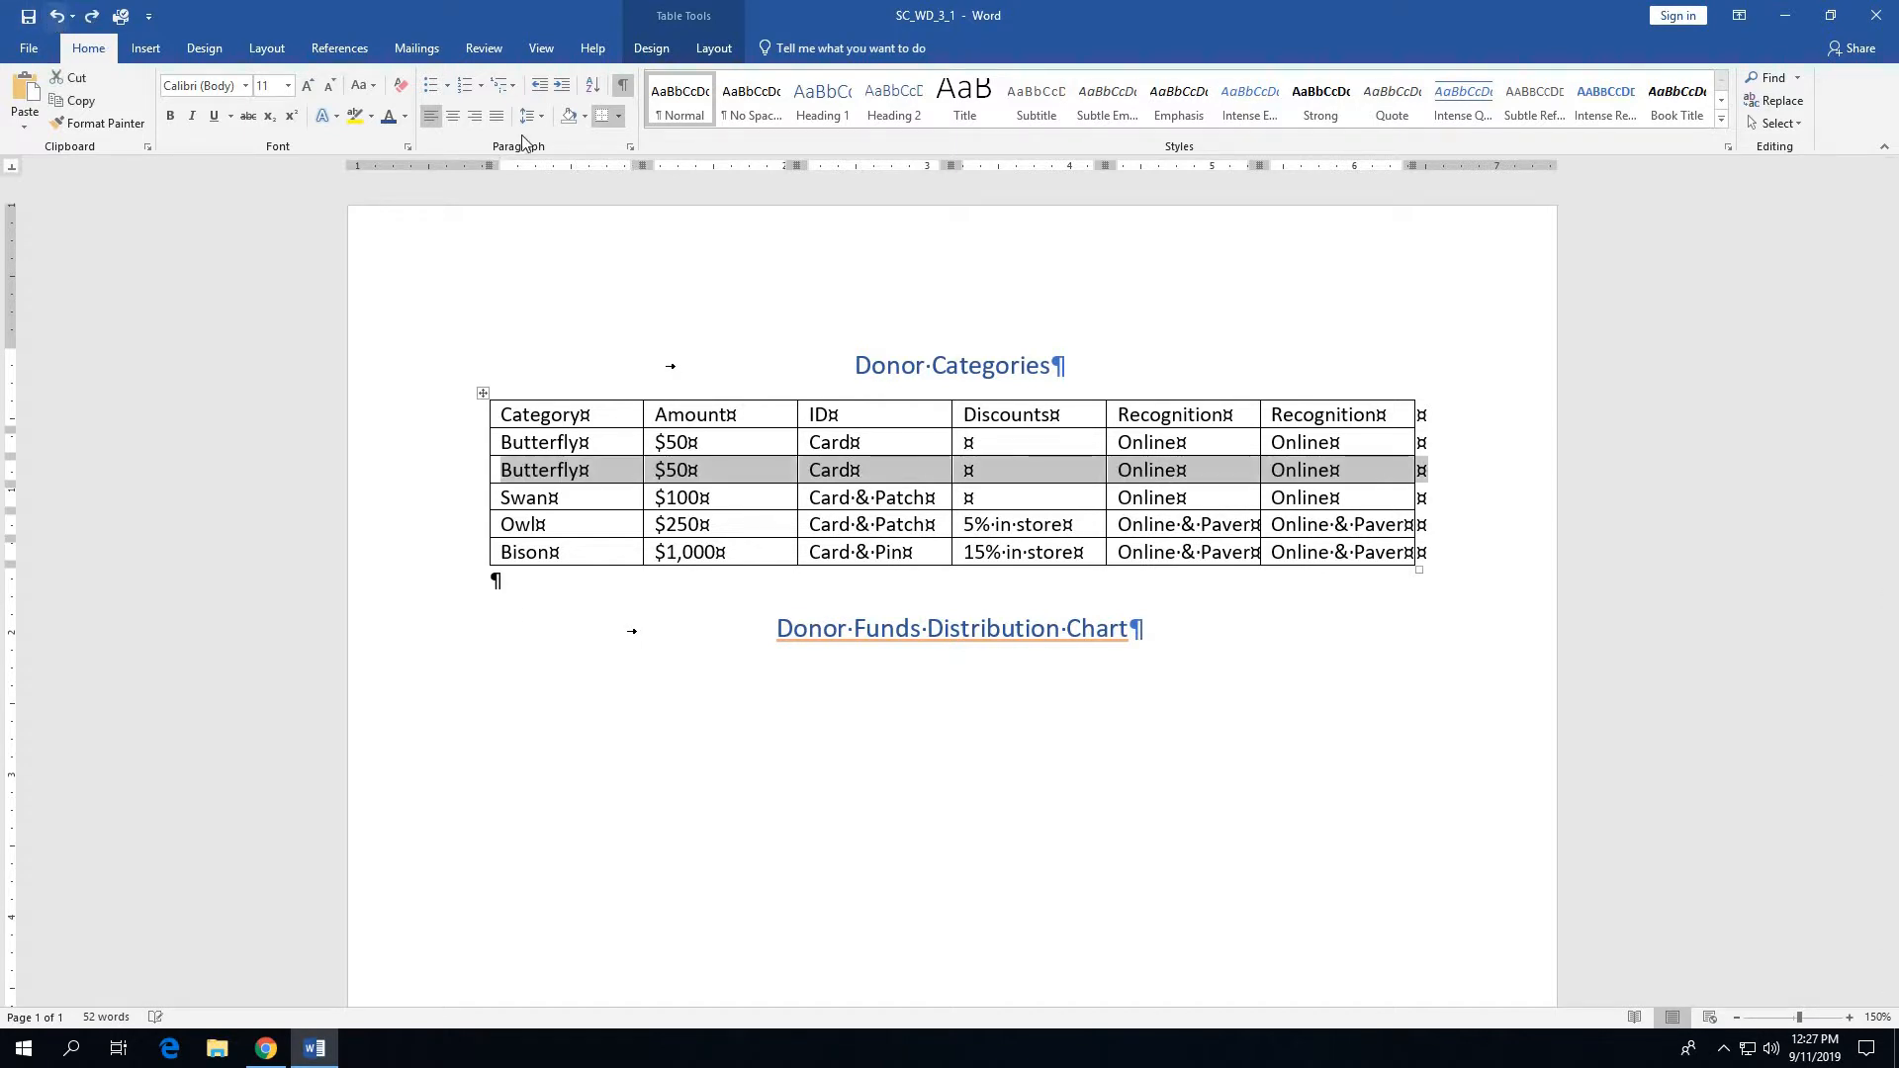
left_click(668, 48)
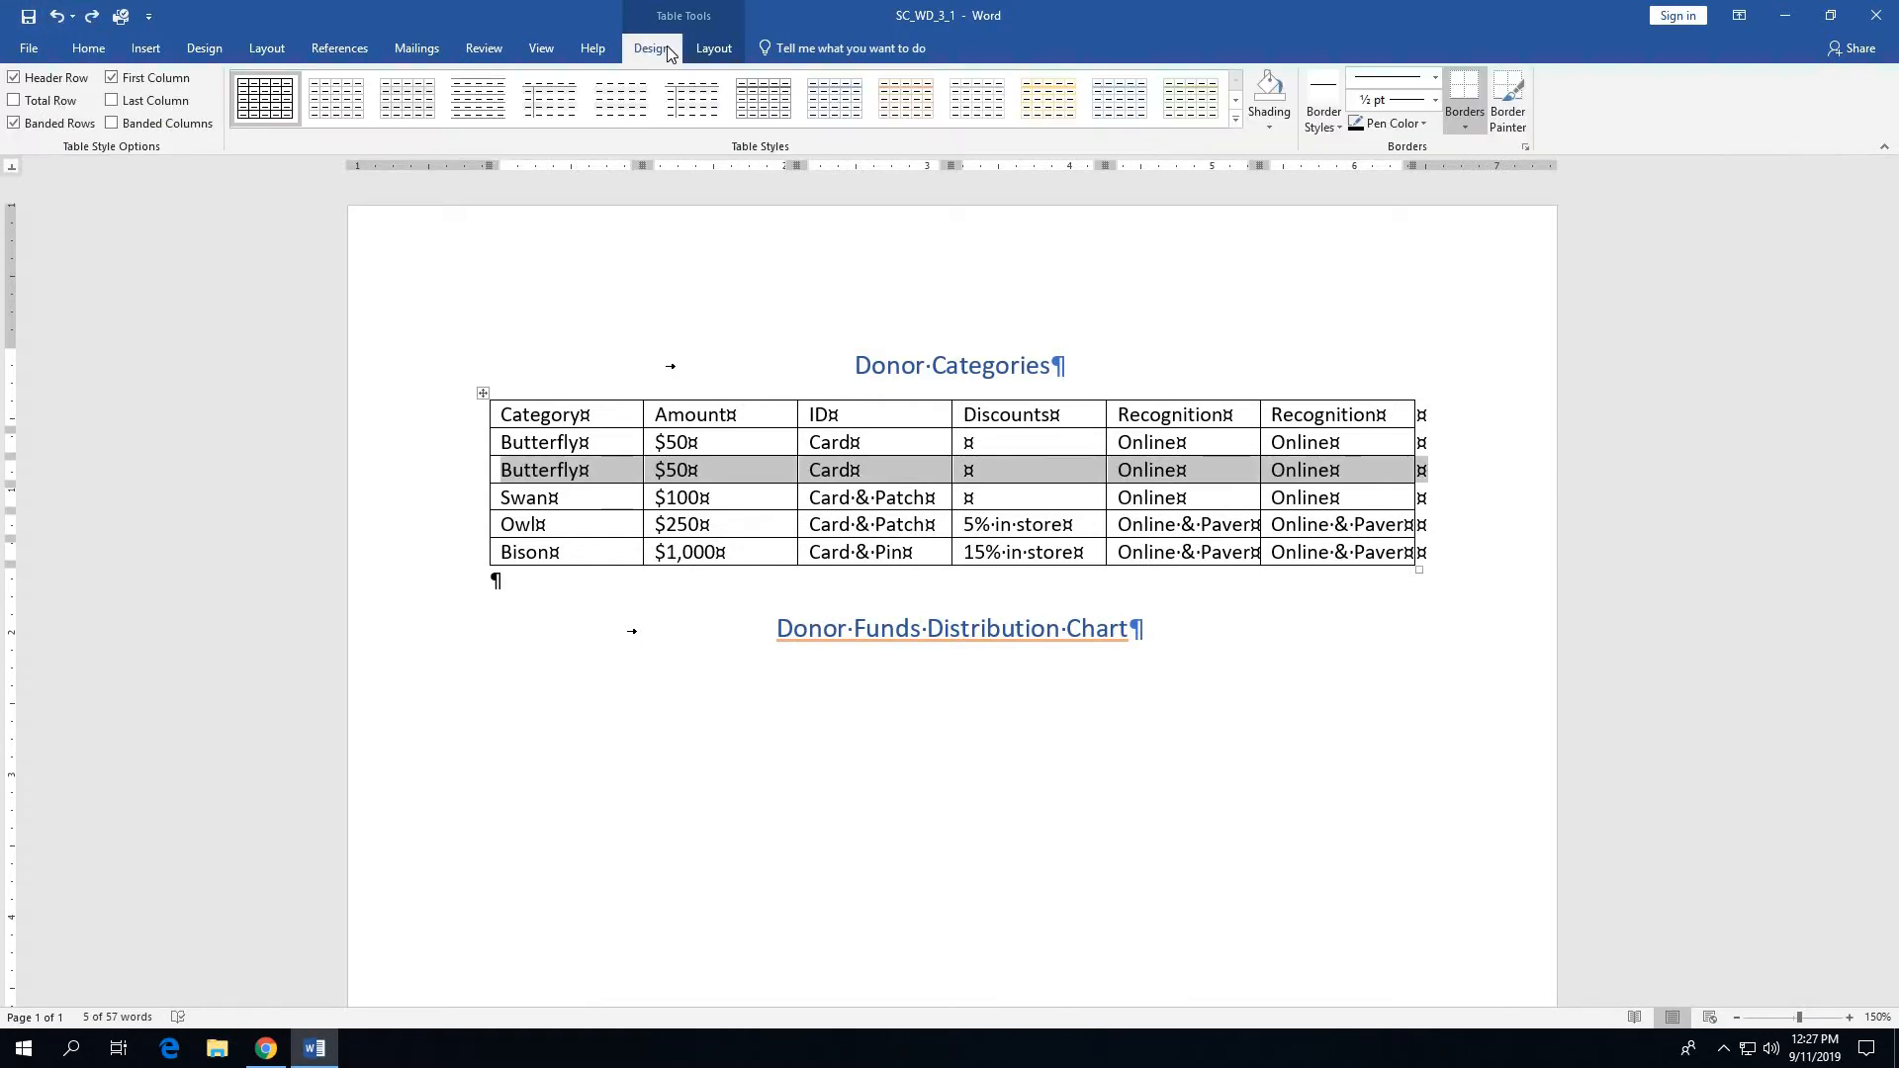
left_click(708, 50)
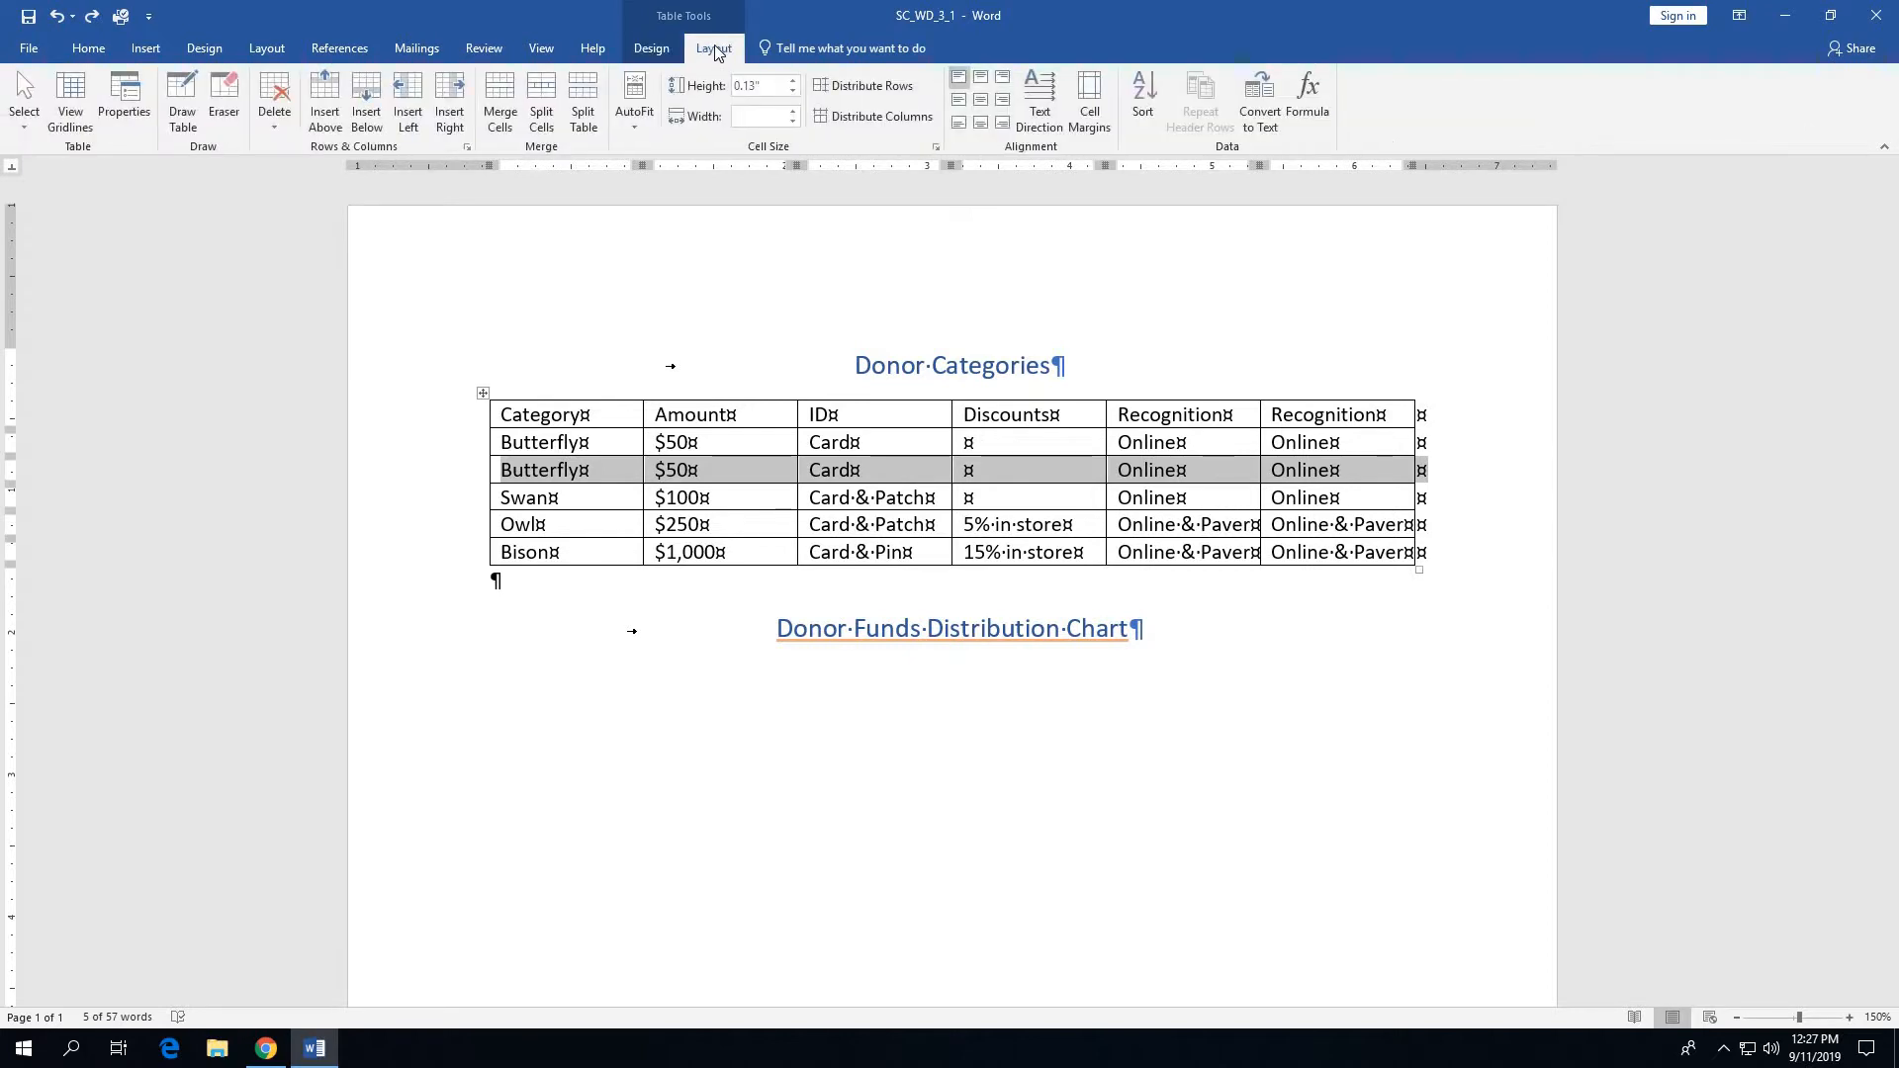
left_click(290, 129)
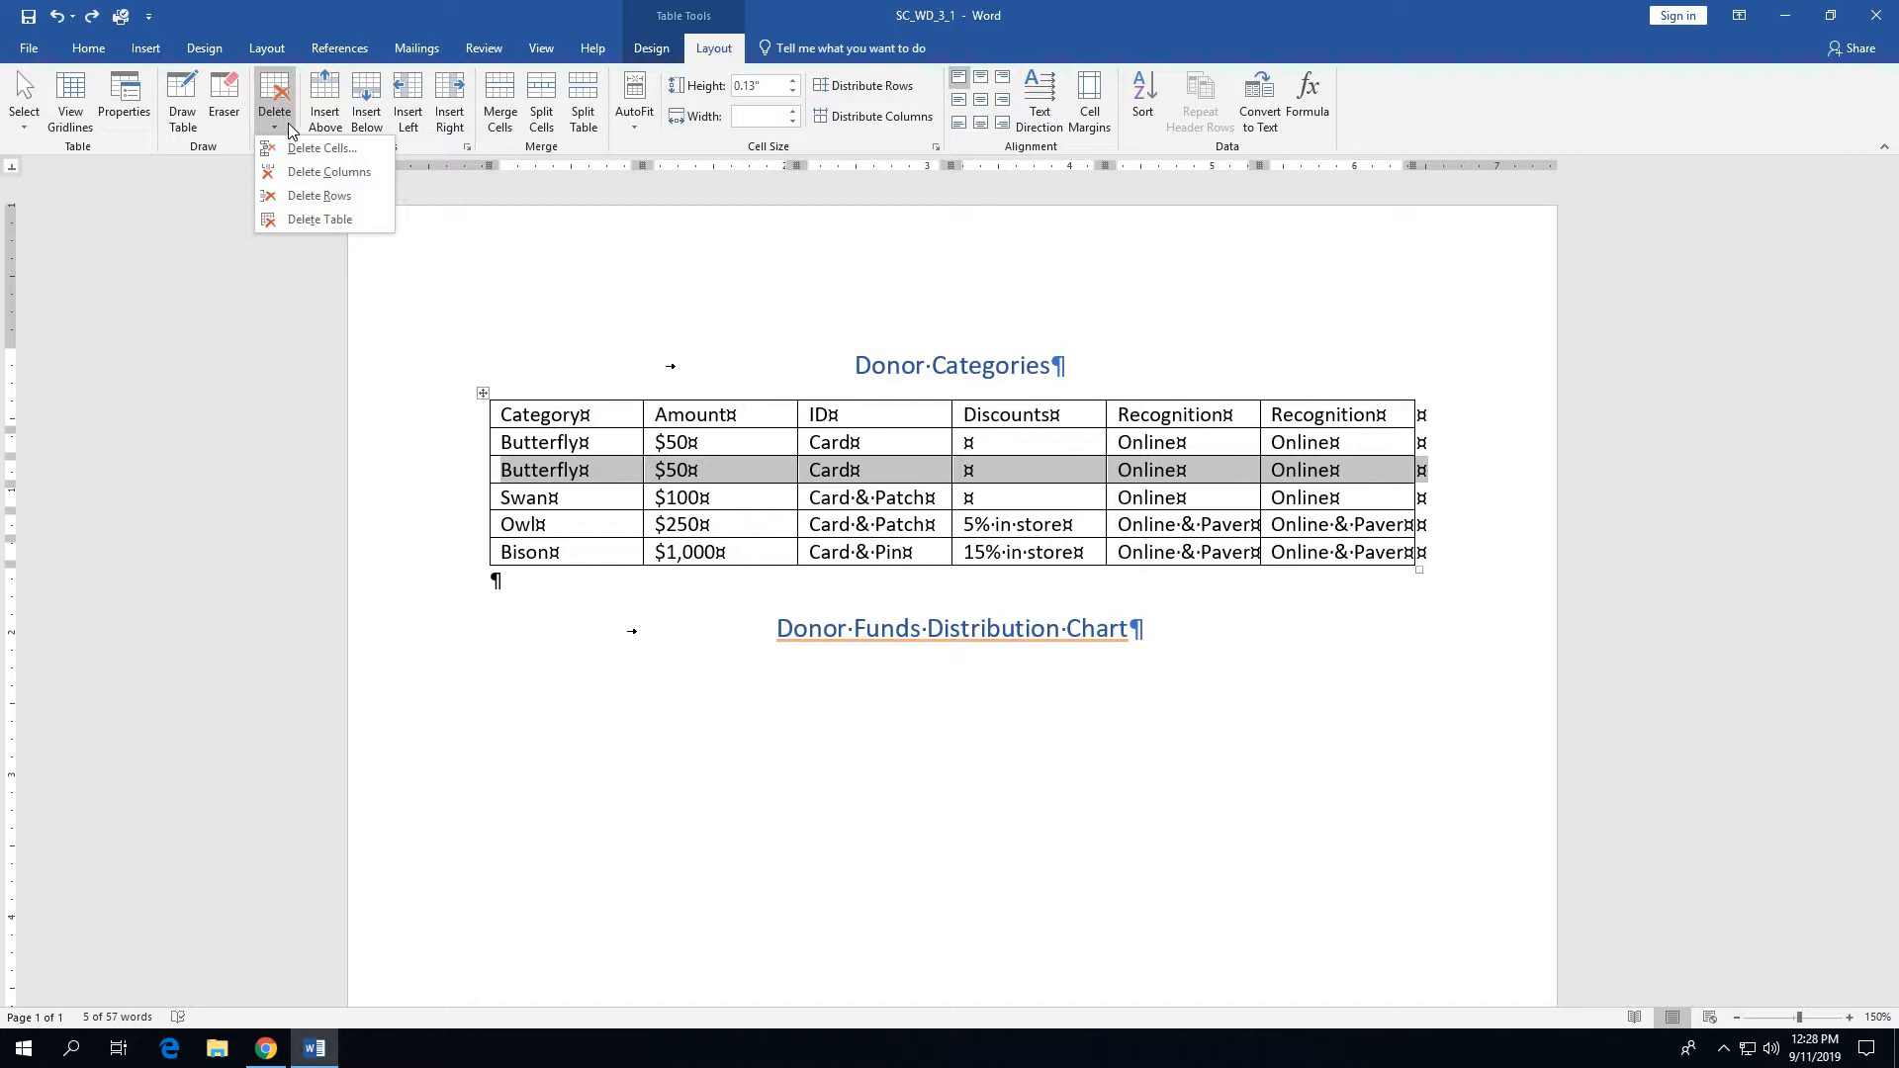
left_click(309, 196)
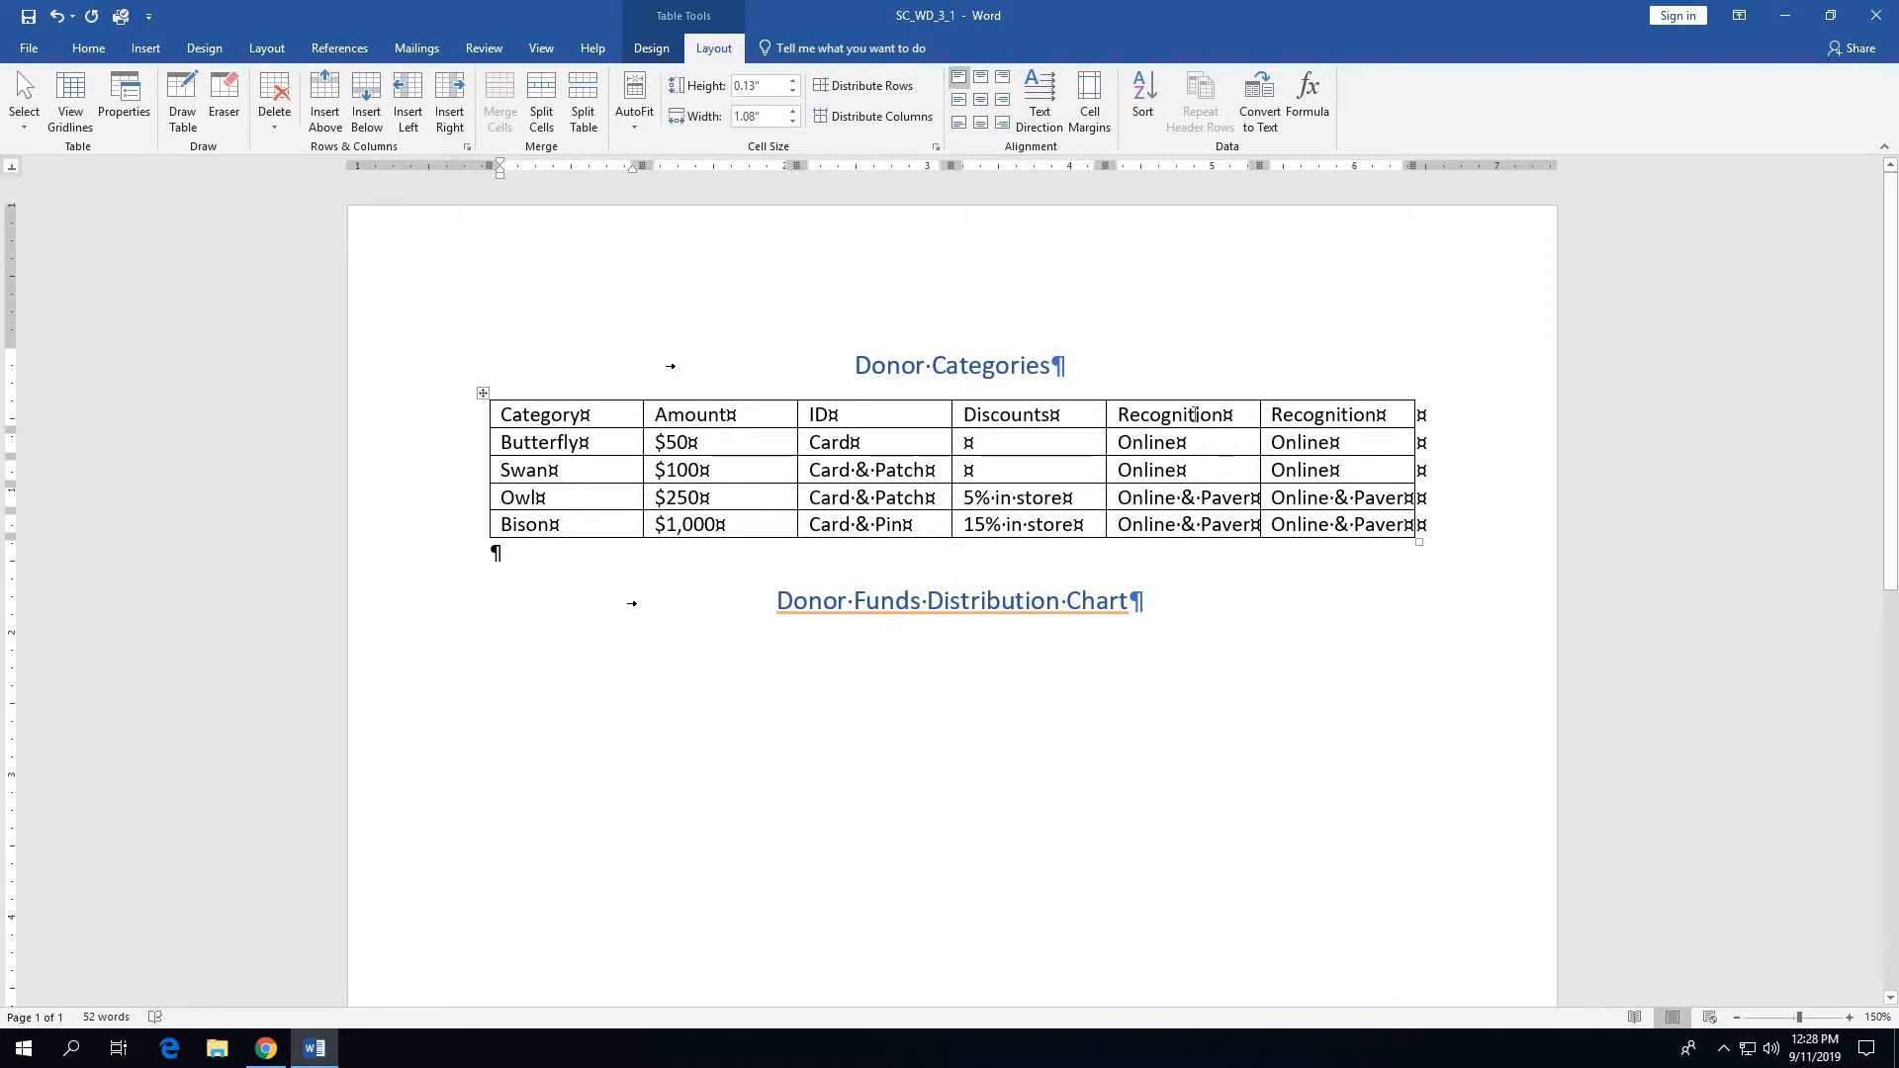
- Delete the first of the two duplicate Recognition columns from the Donor Categories table
left_click(1194, 415)
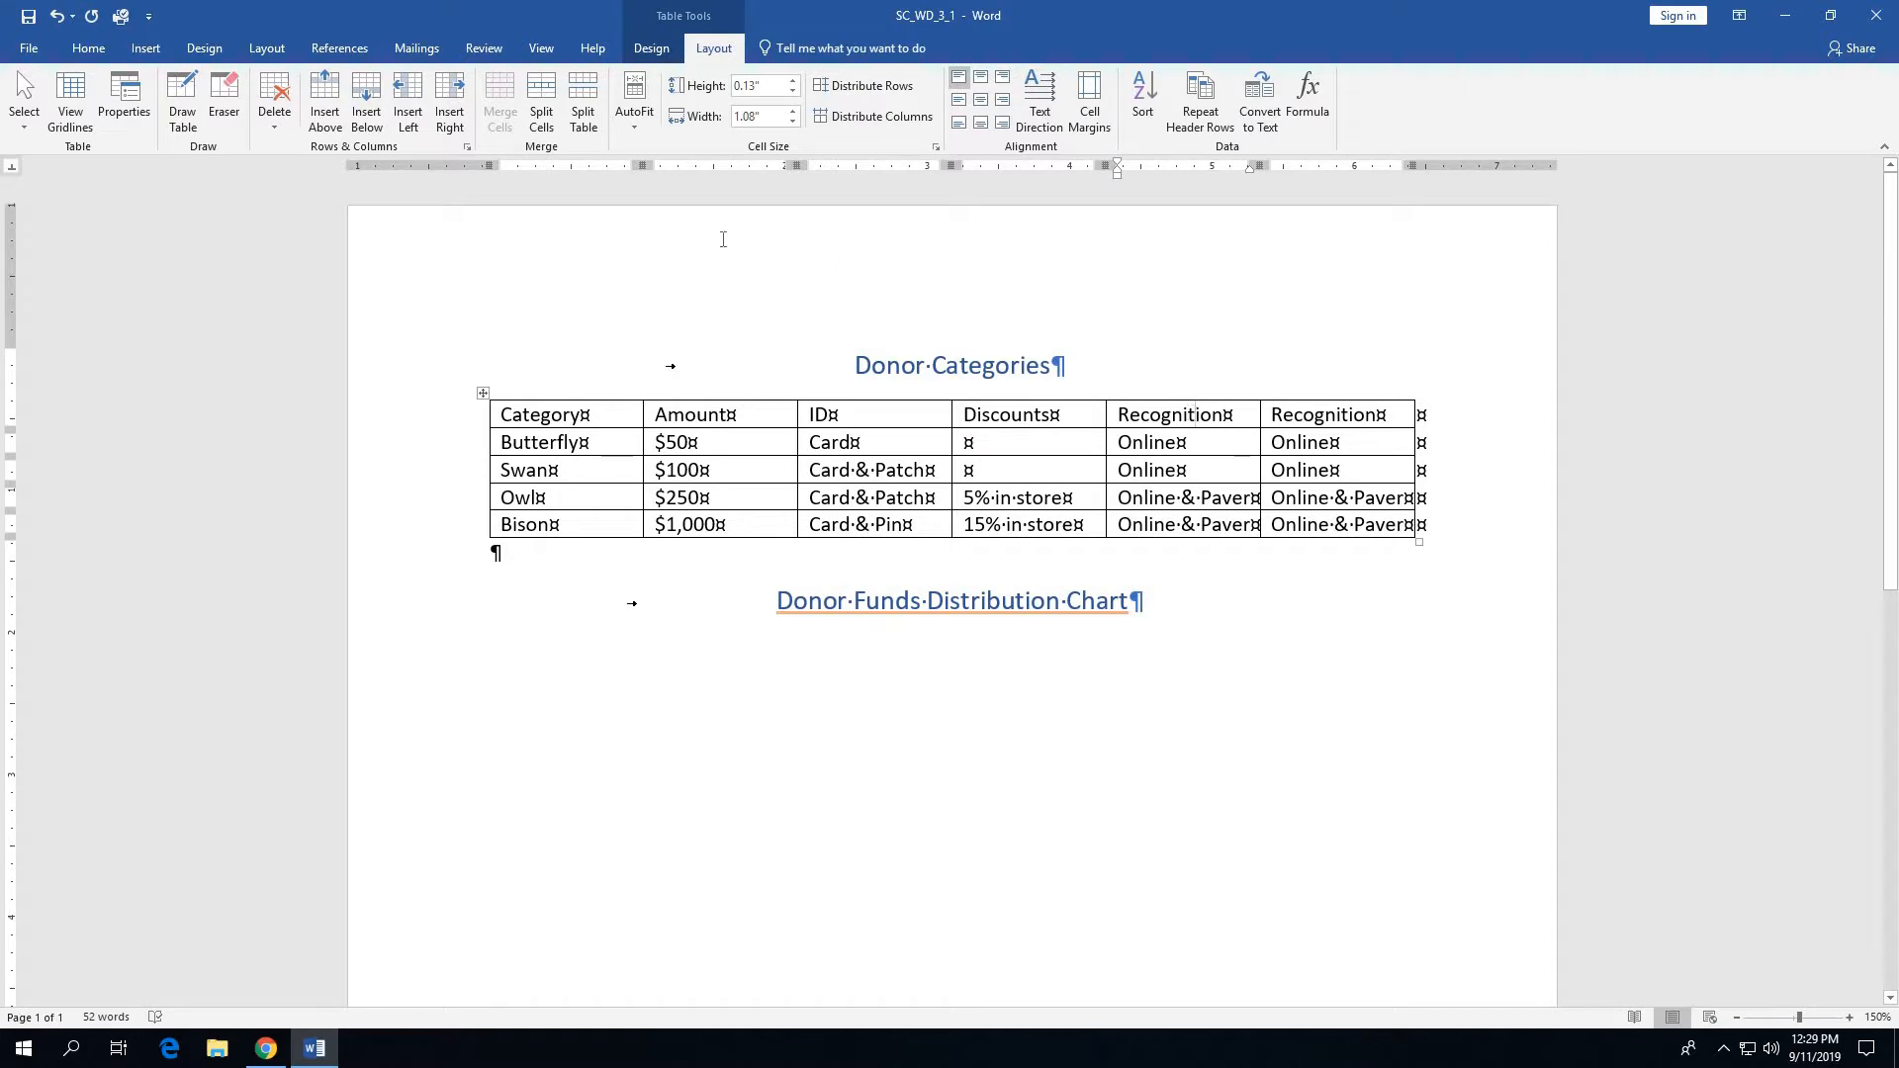
left_click(282, 131)
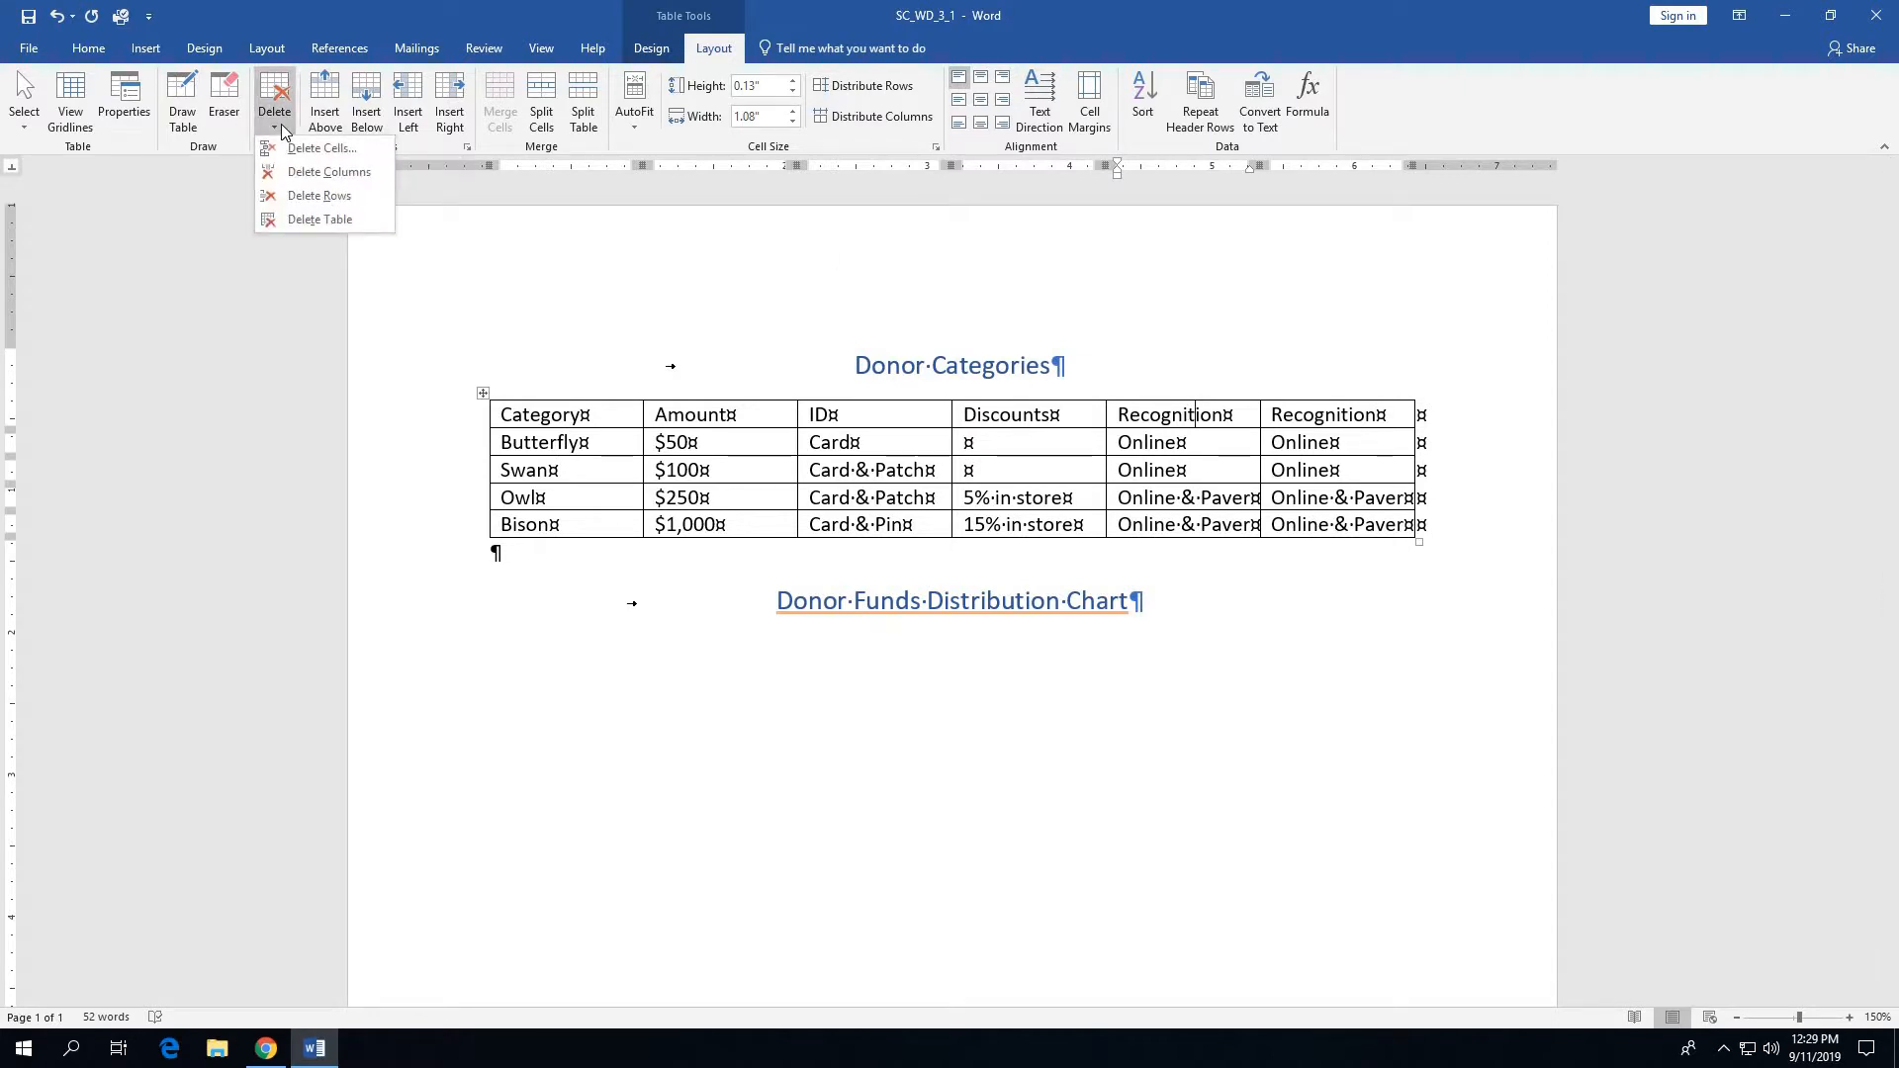
left_click(297, 176)
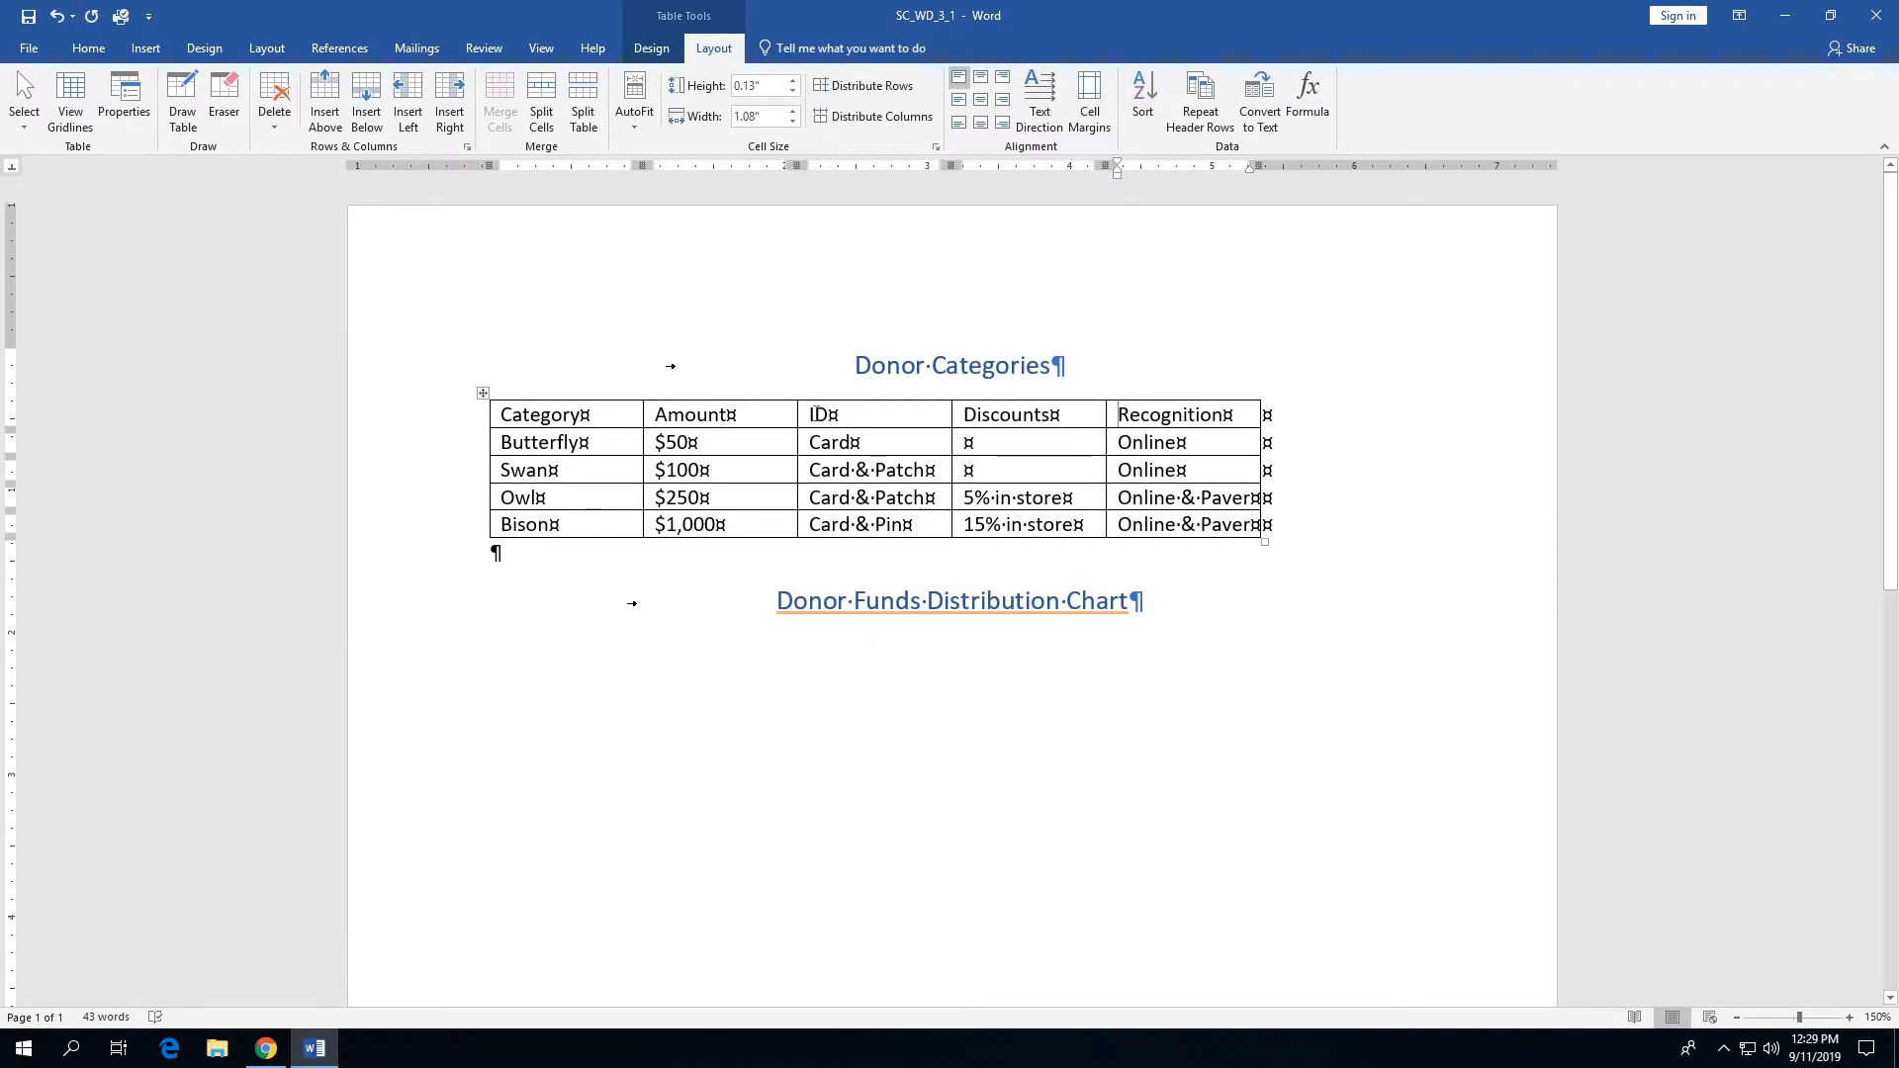
- Insert a new column between Amount and ID in the Donor Categories table and head it Email Updates
mouse_move(799, 396)
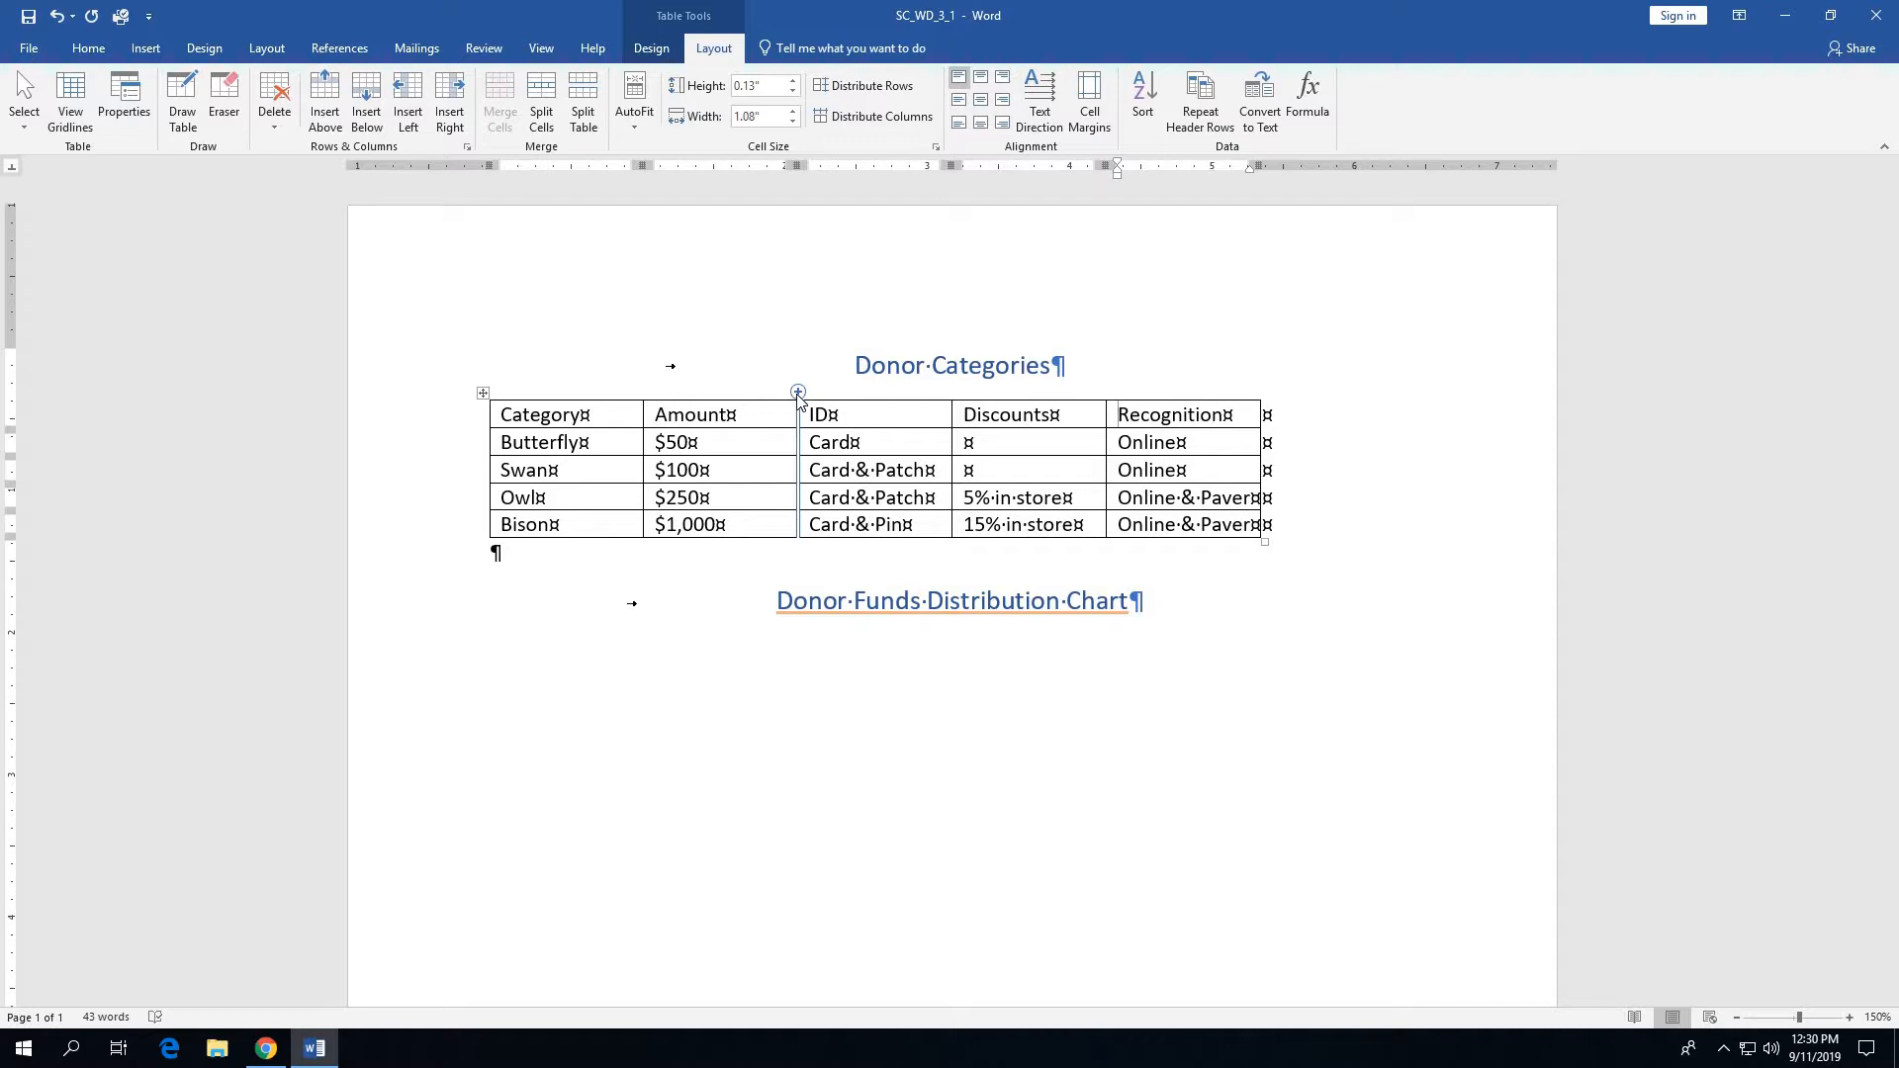
left_click(798, 392)
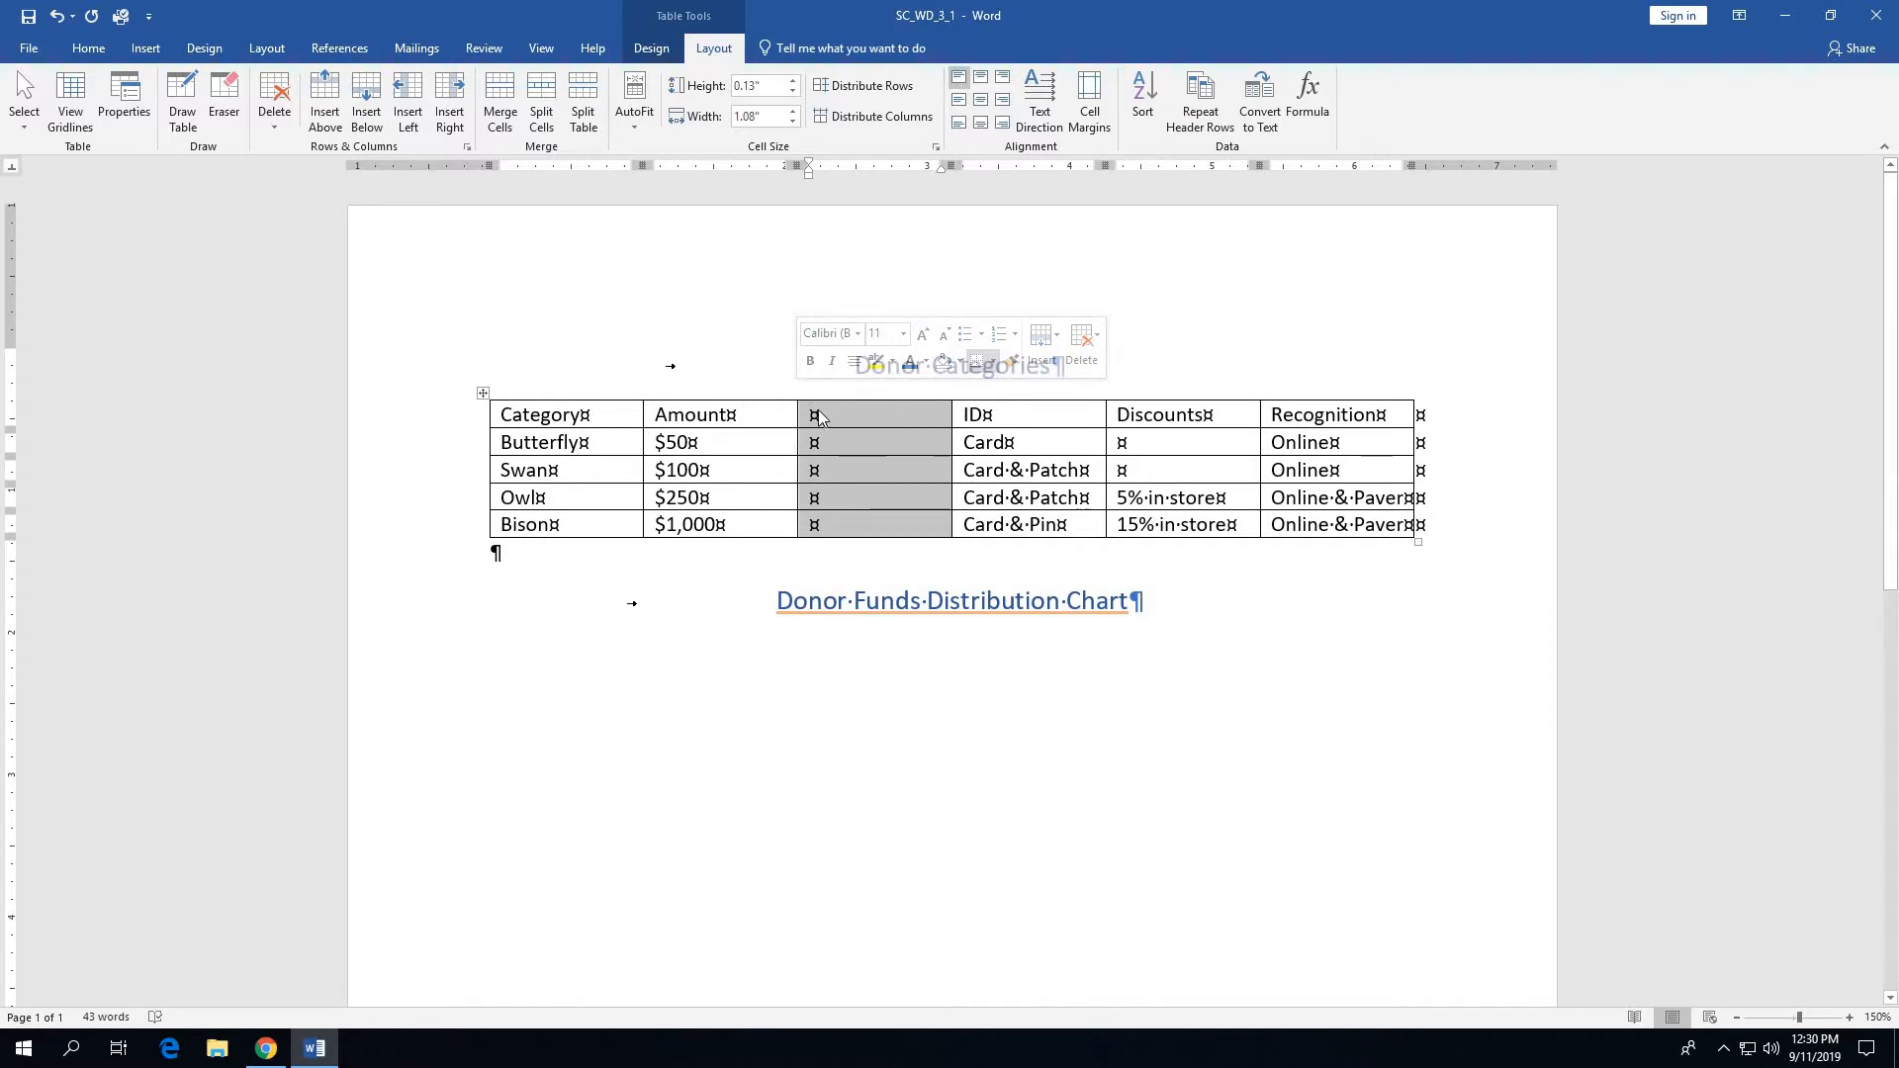
left_click(902, 534)
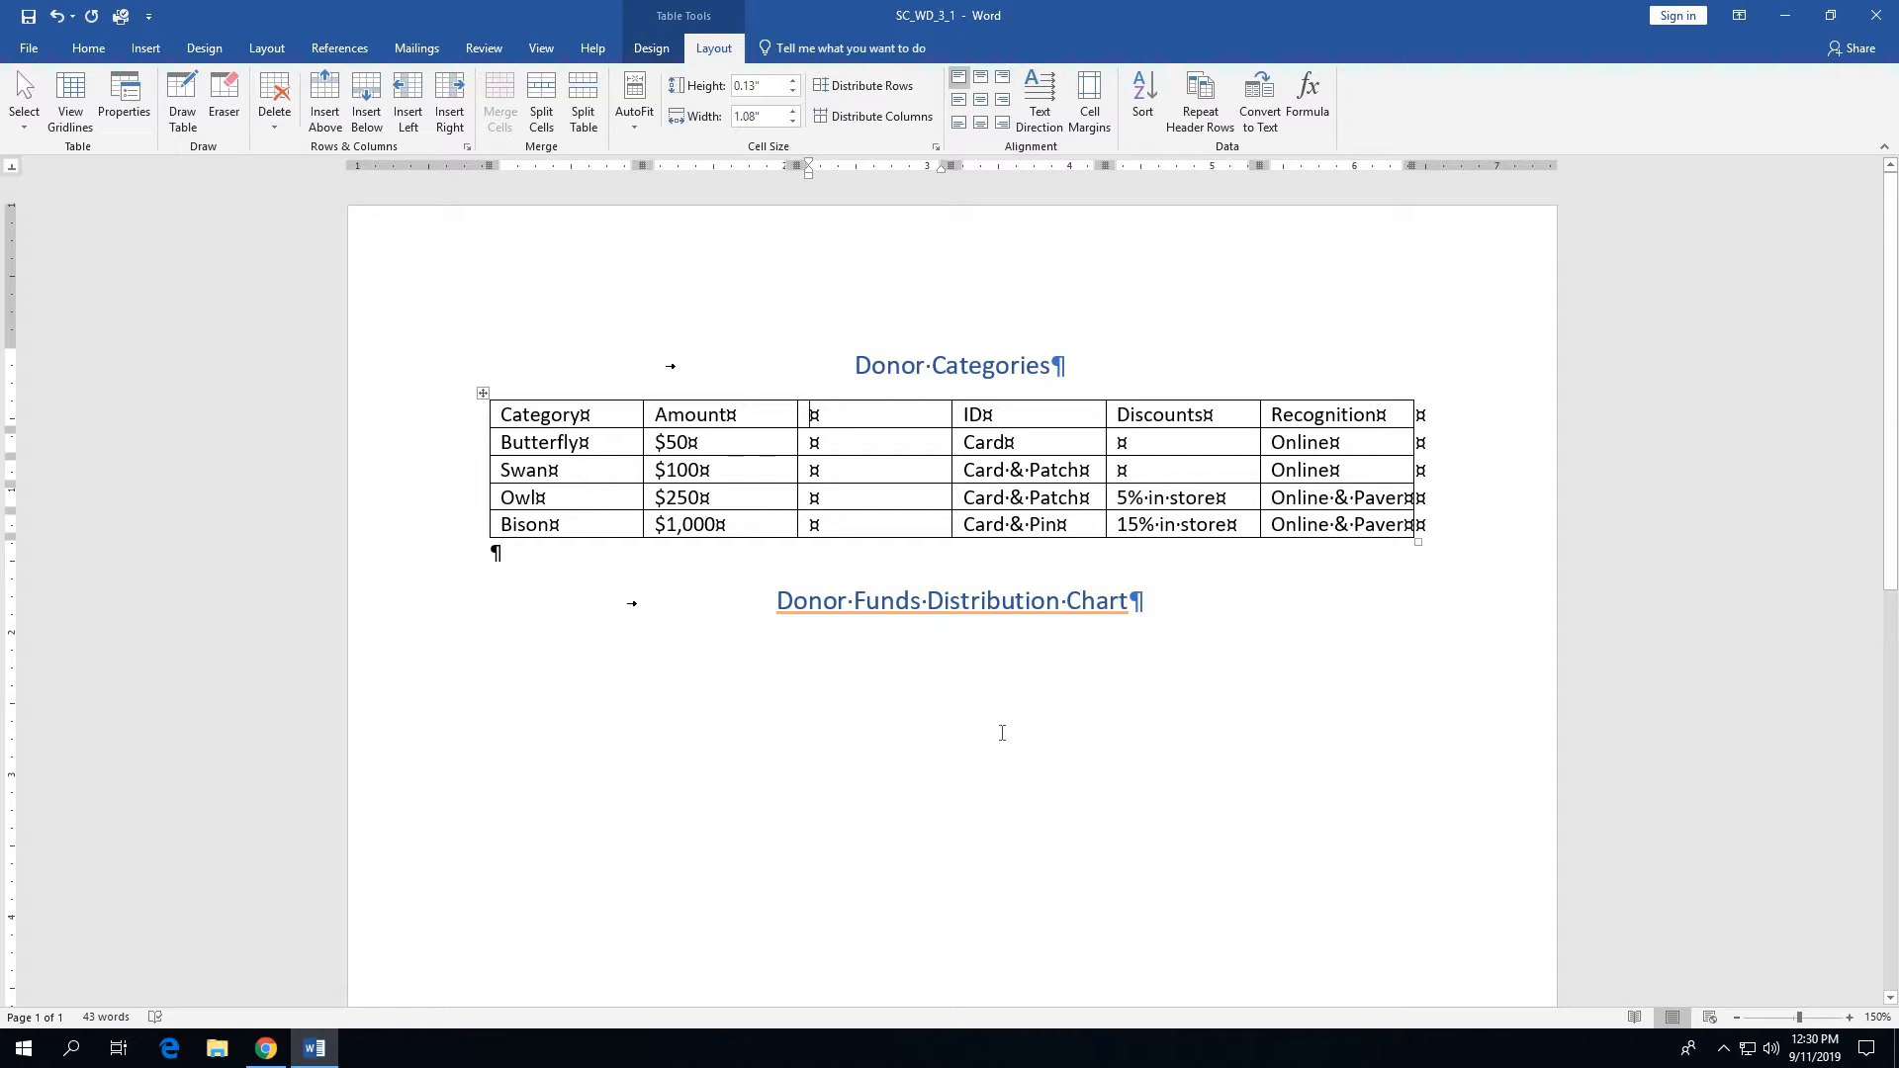
type("Email T")
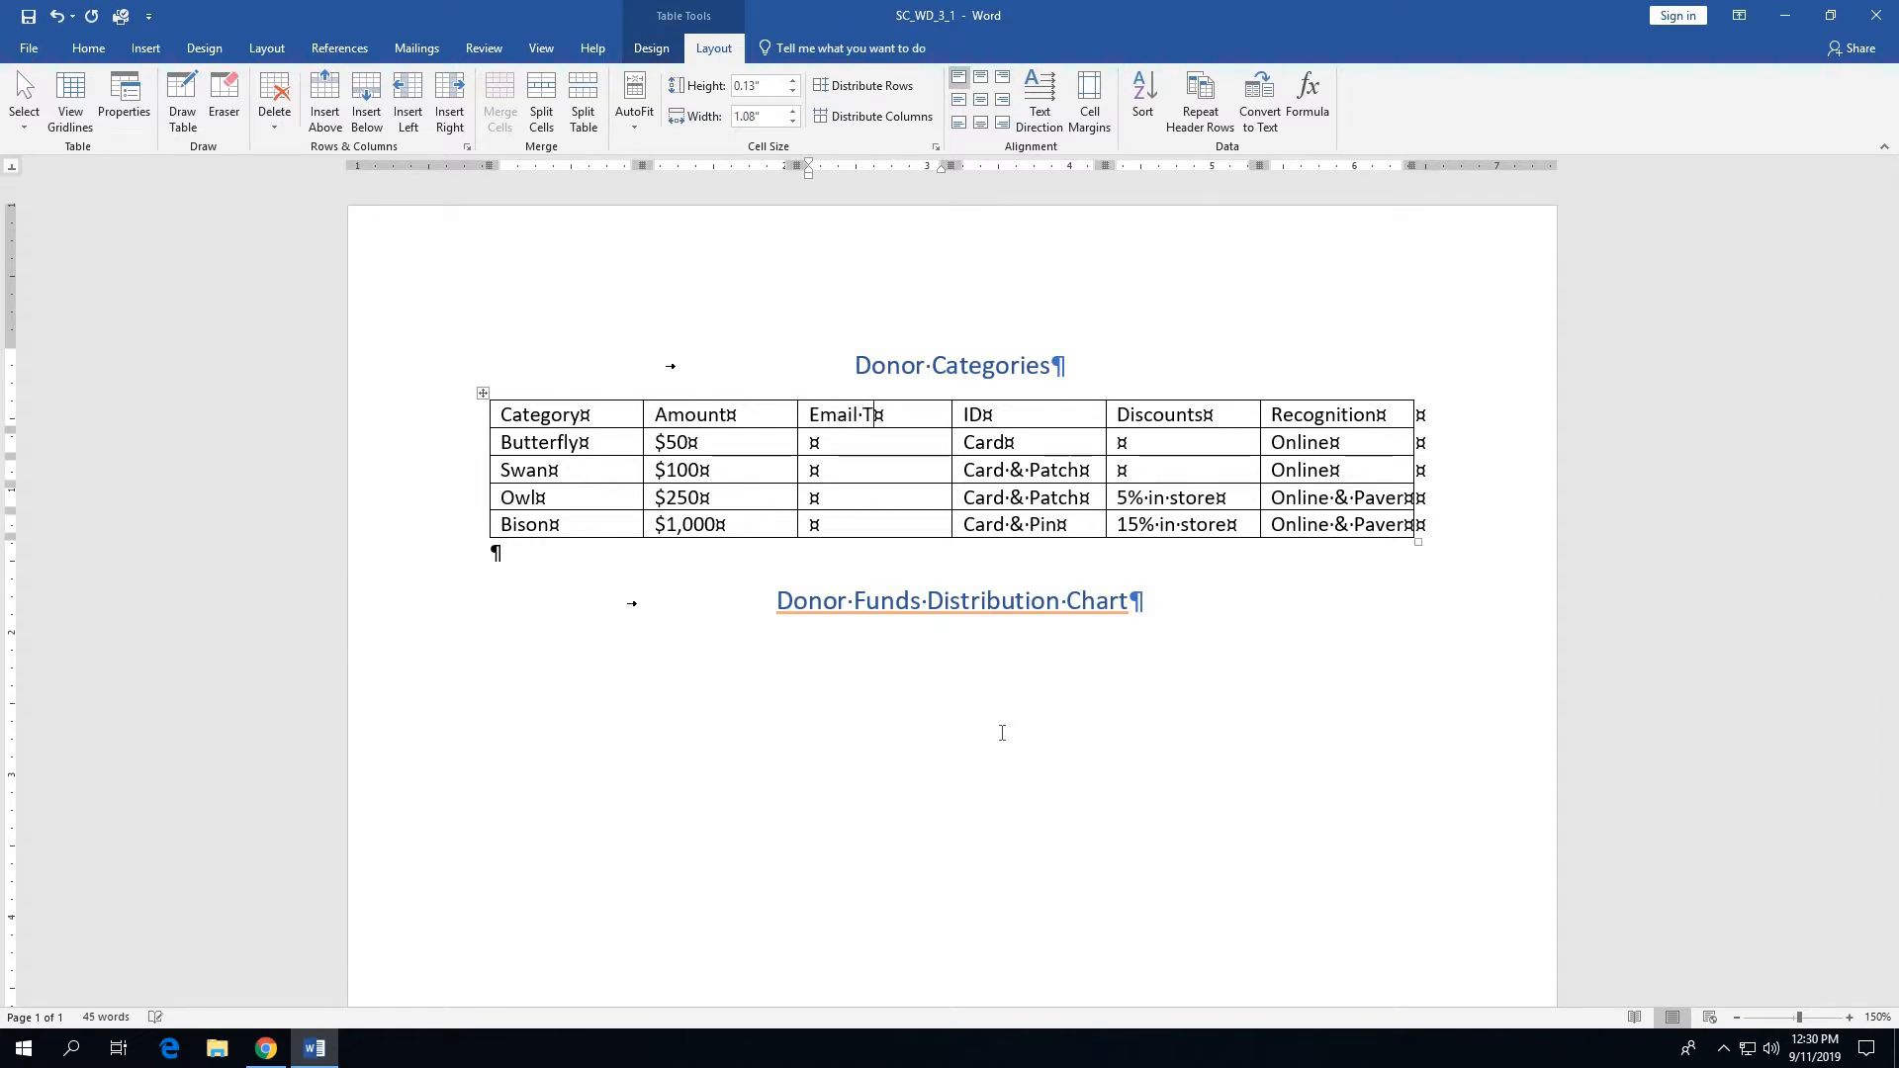
key("BackSpace")
type("Updates")
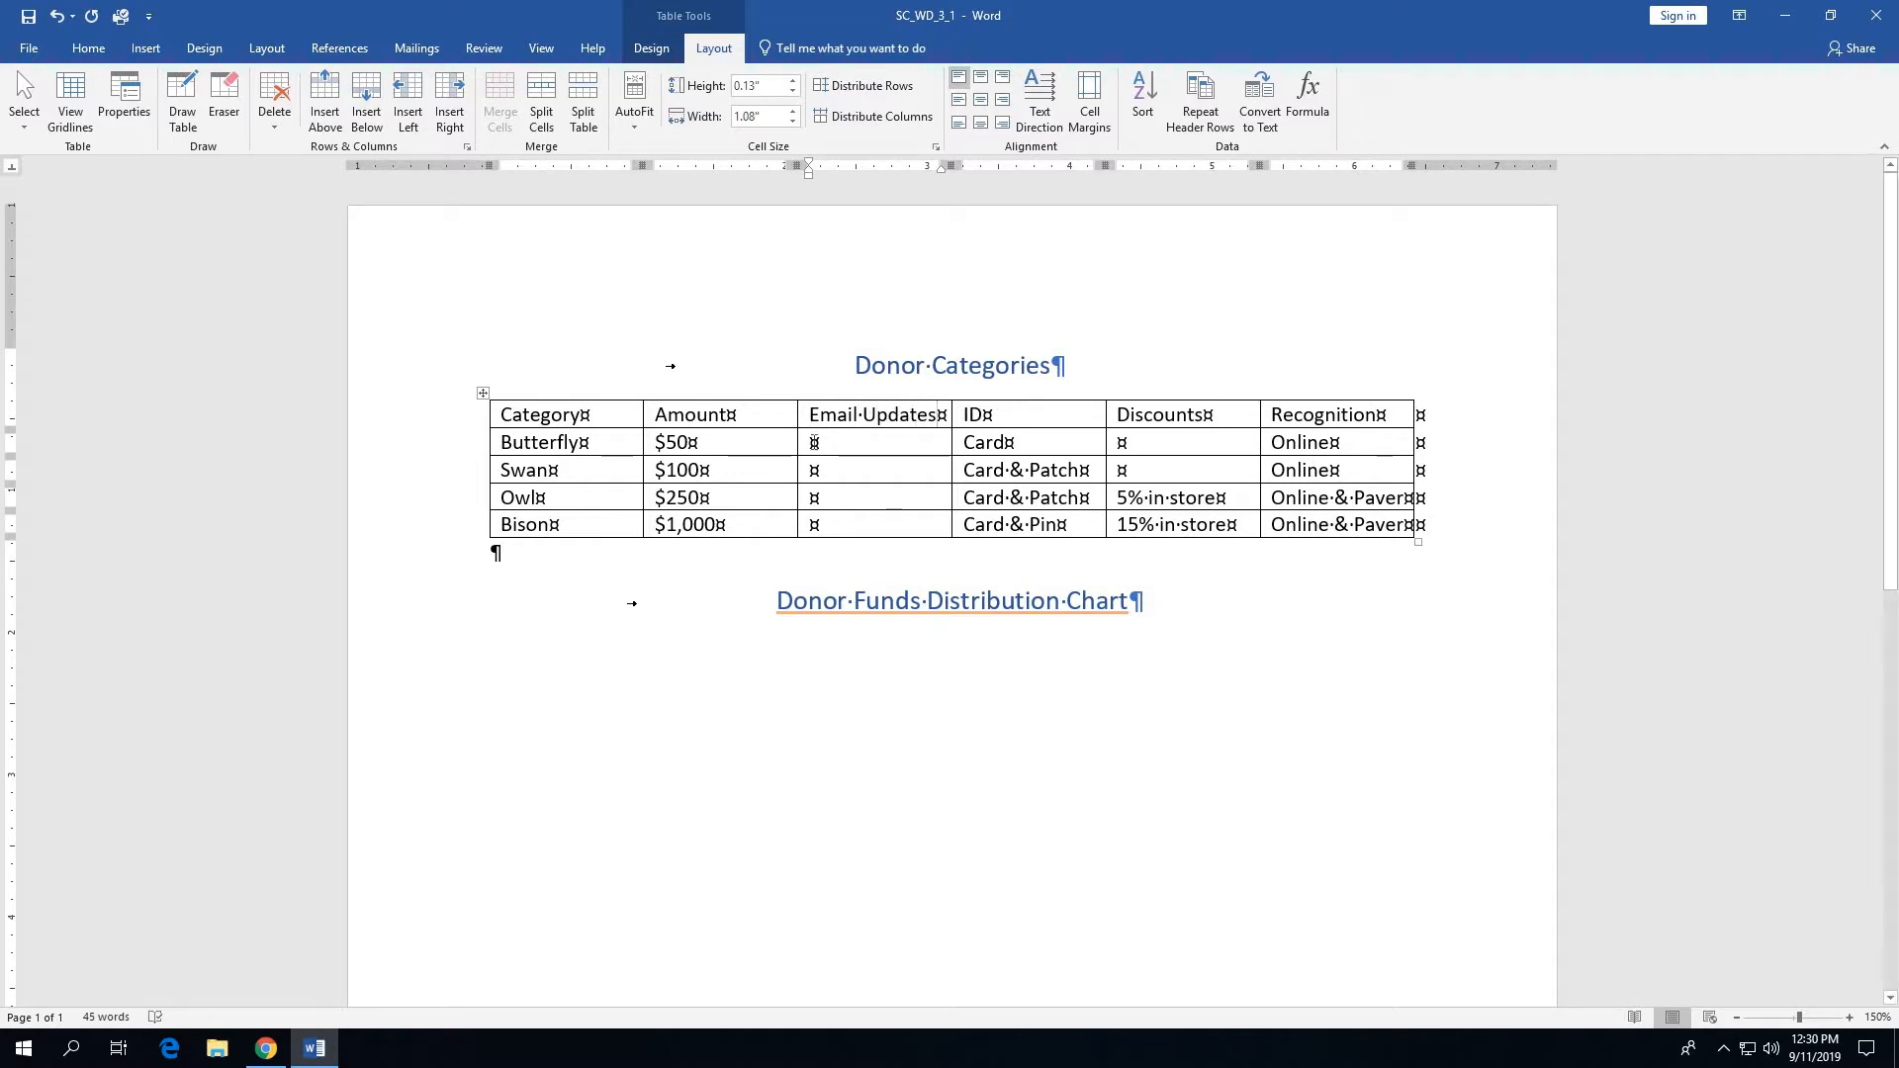
left_click(813, 444)
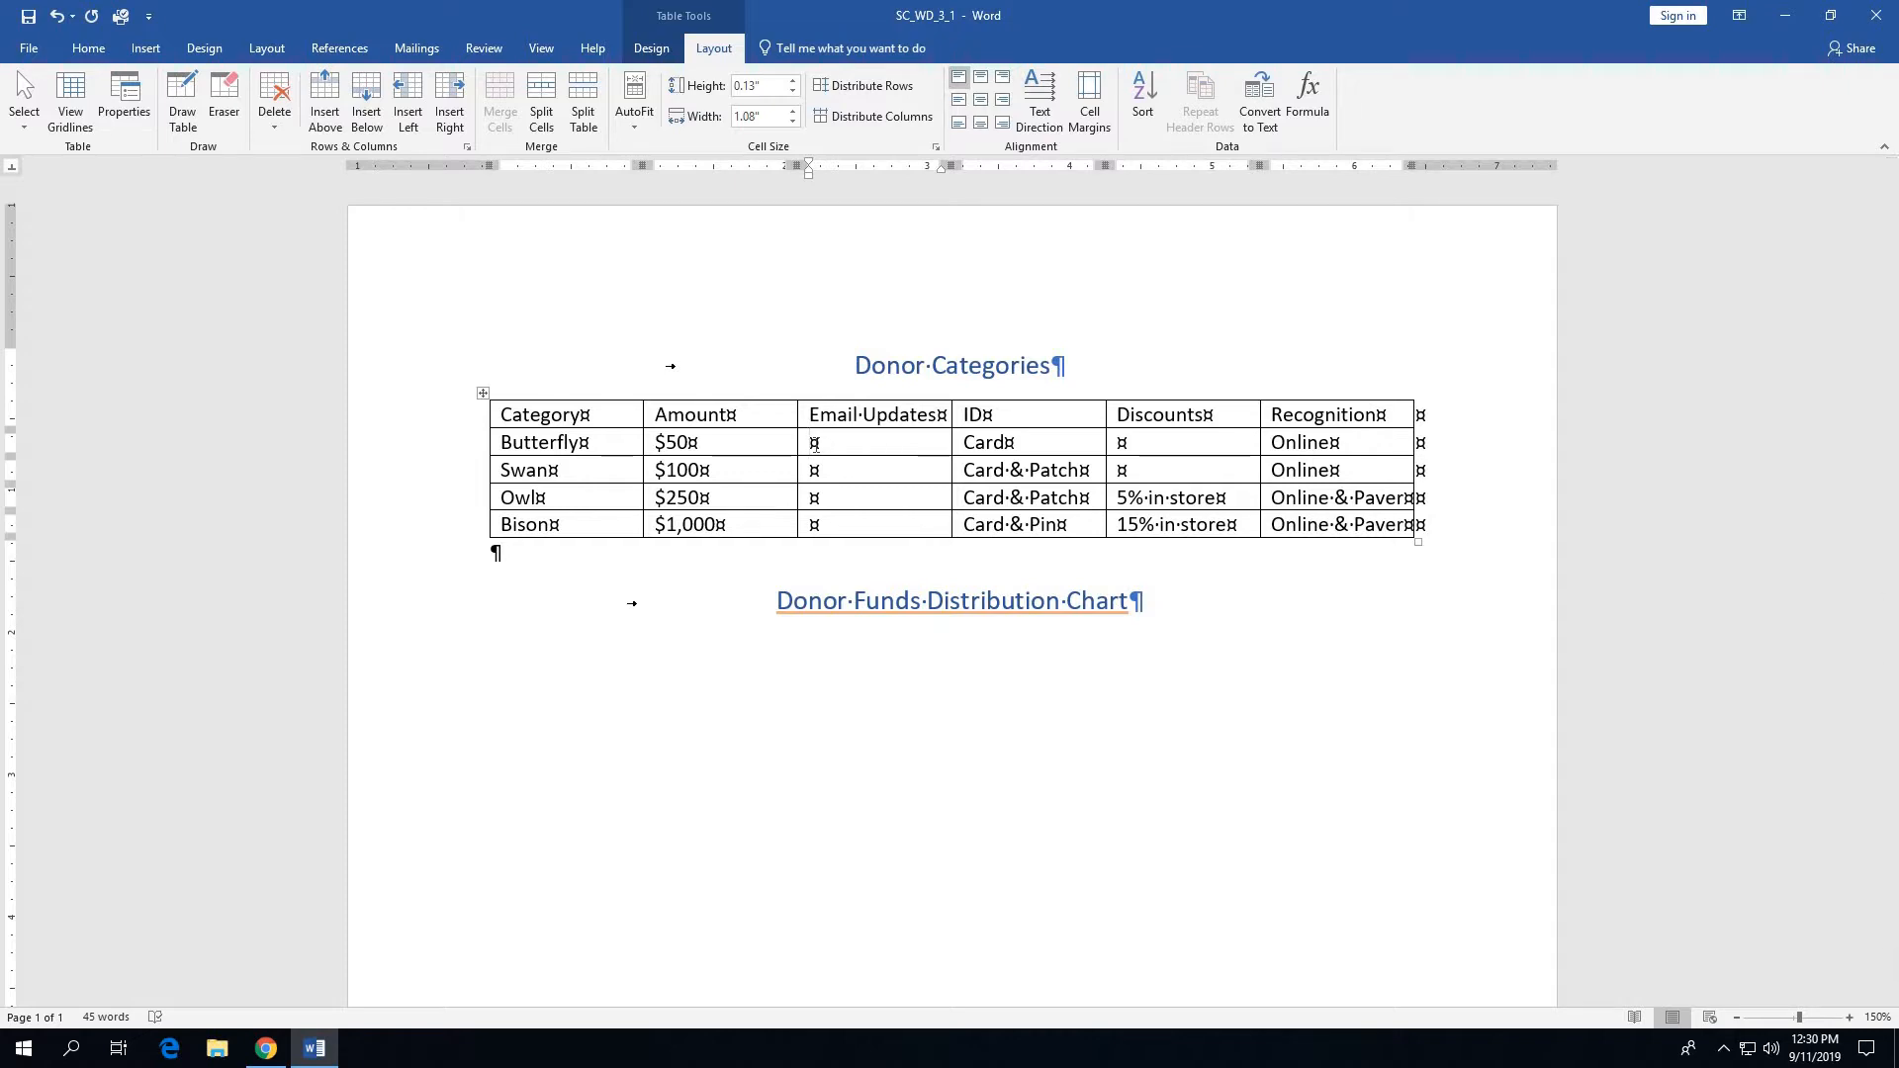
- Enter Quarterly as the Email Updates value for the Butterfly and Swan rows of the Donor Categories table
type("Quartery")
left_click(817, 471)
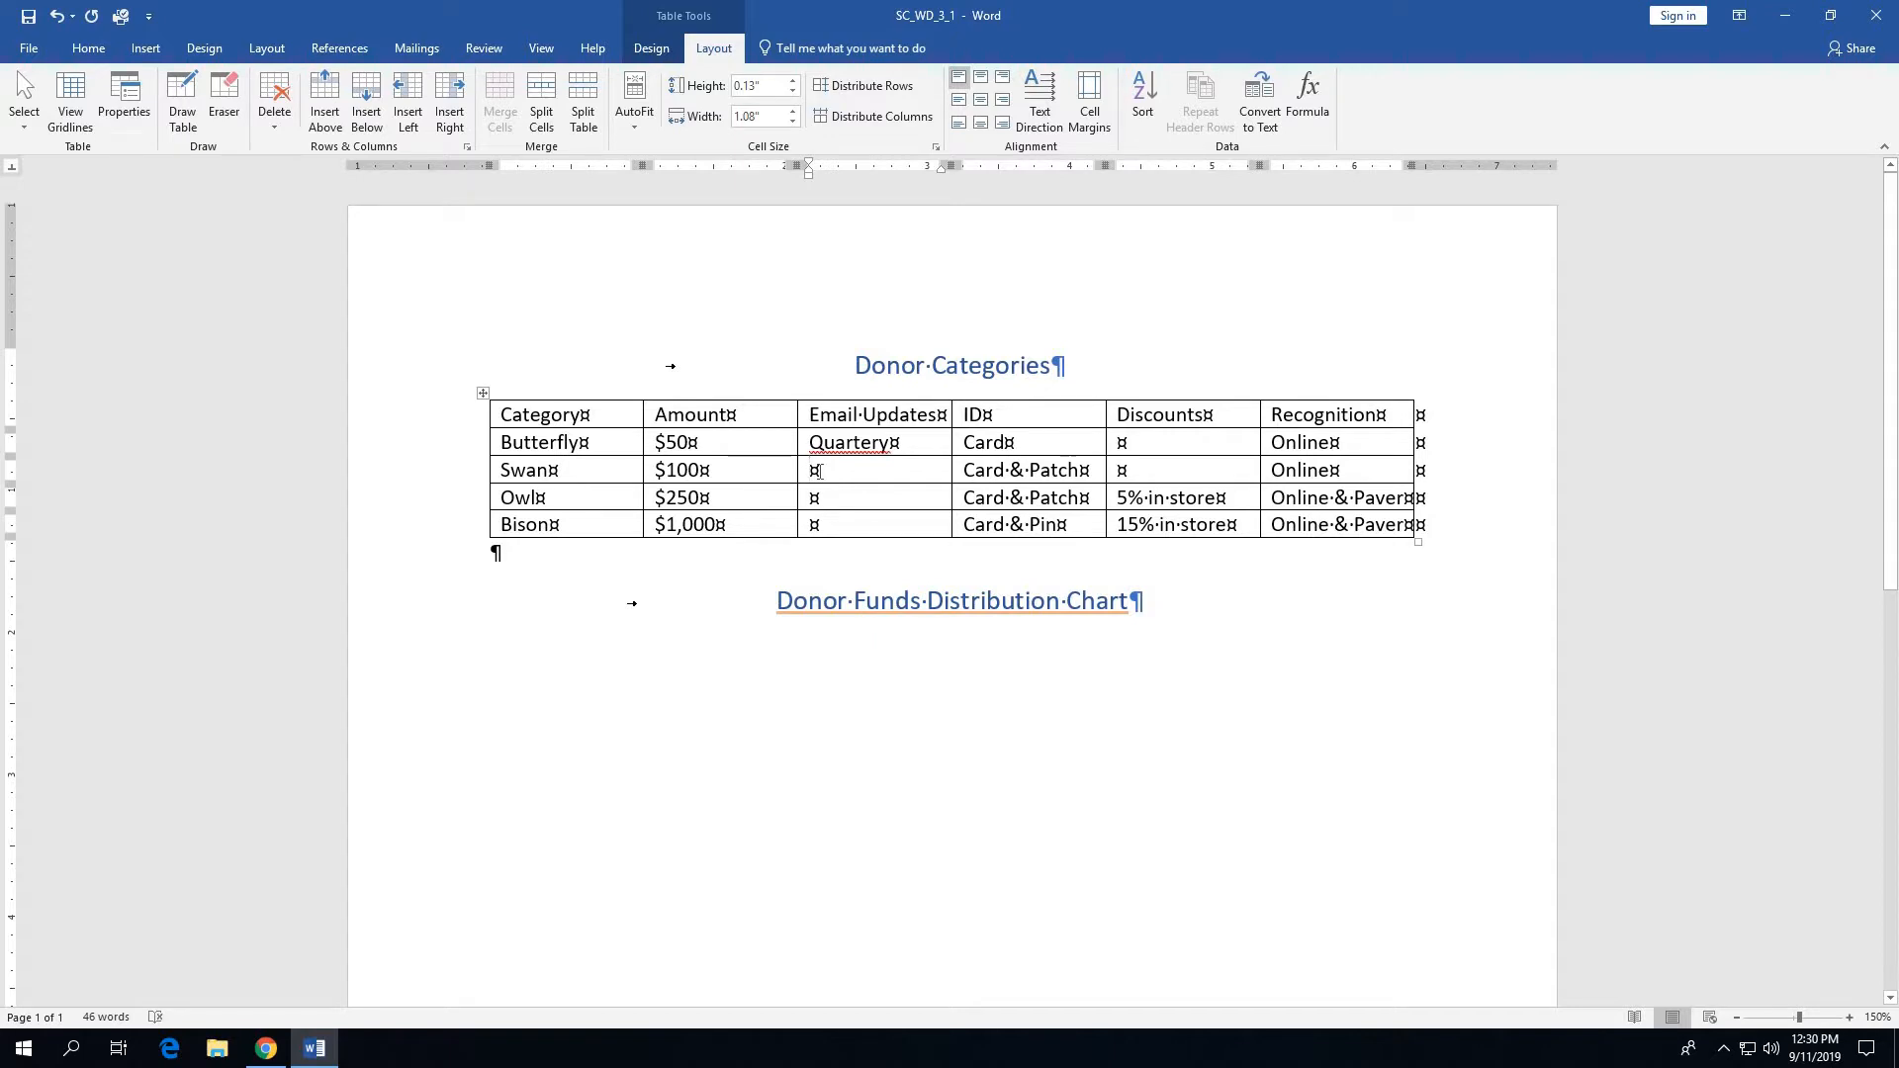
type("Q")
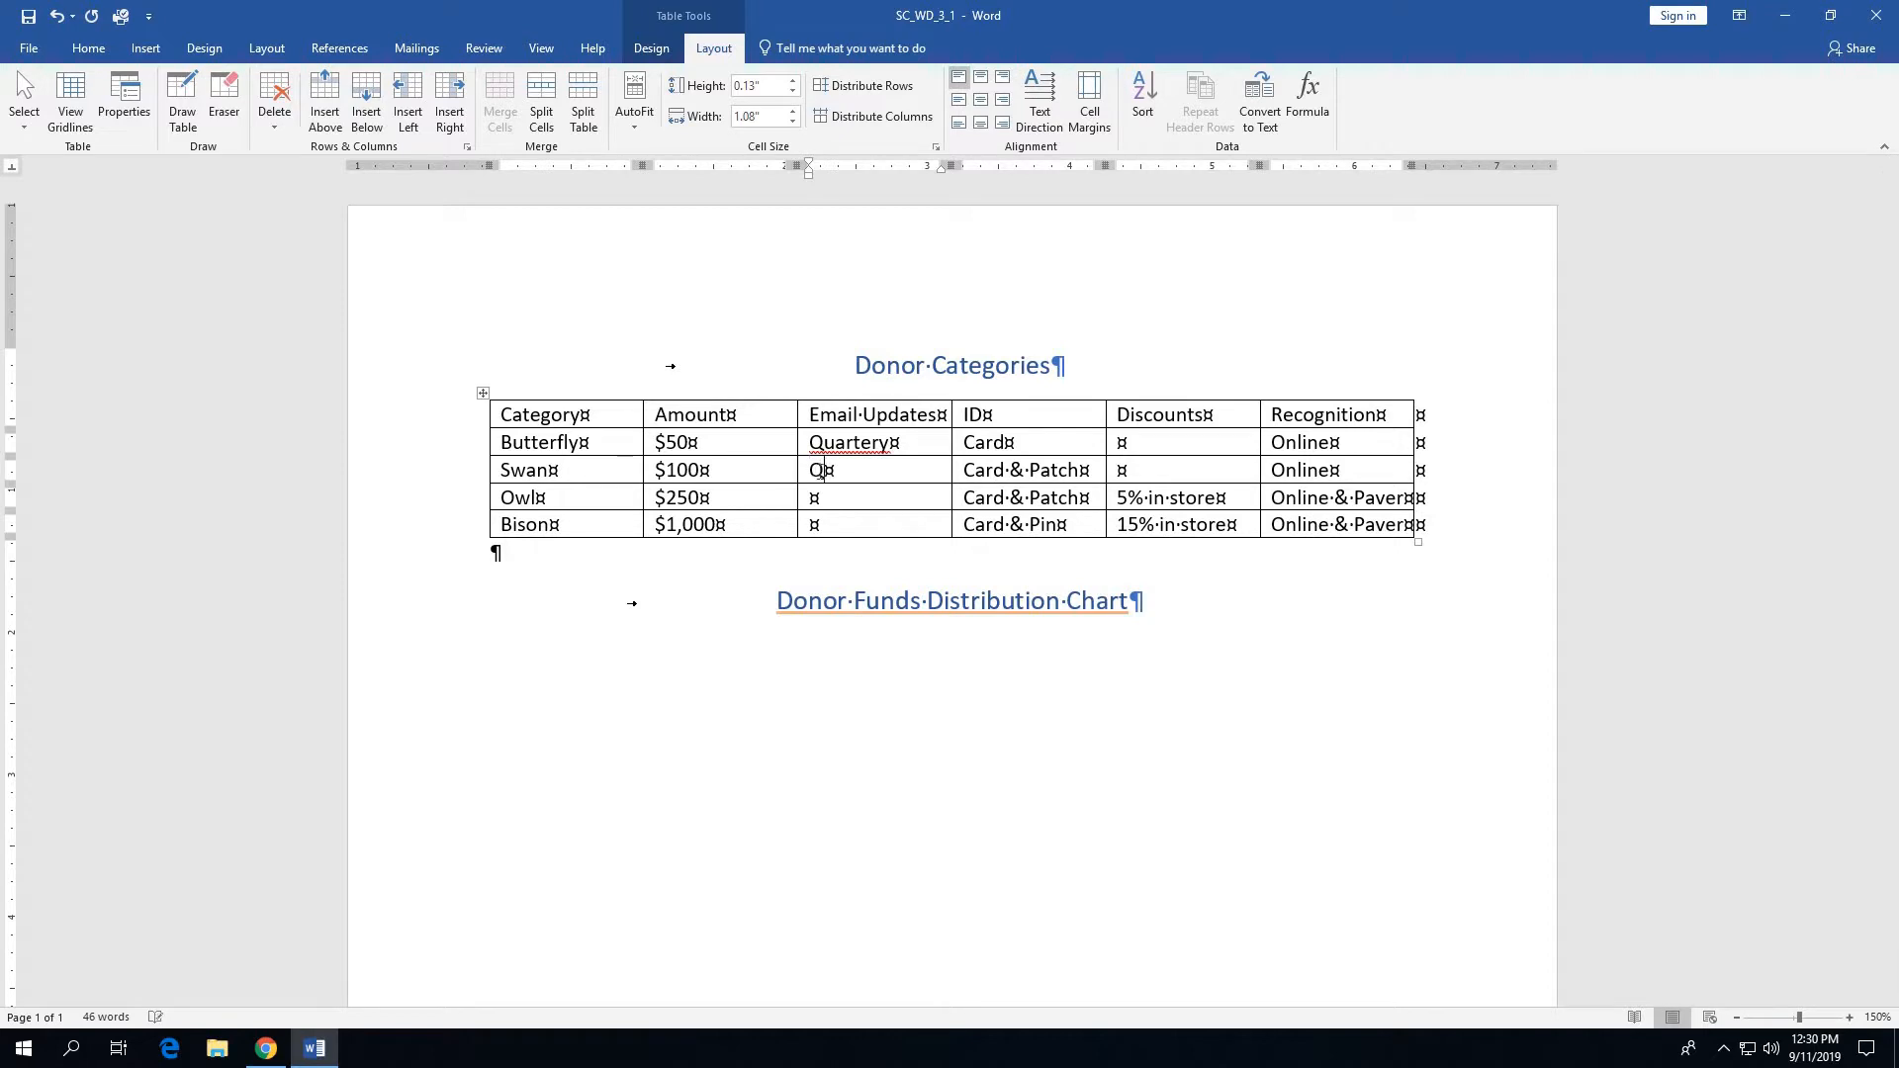
type("uarterly")
key("BackSpace")
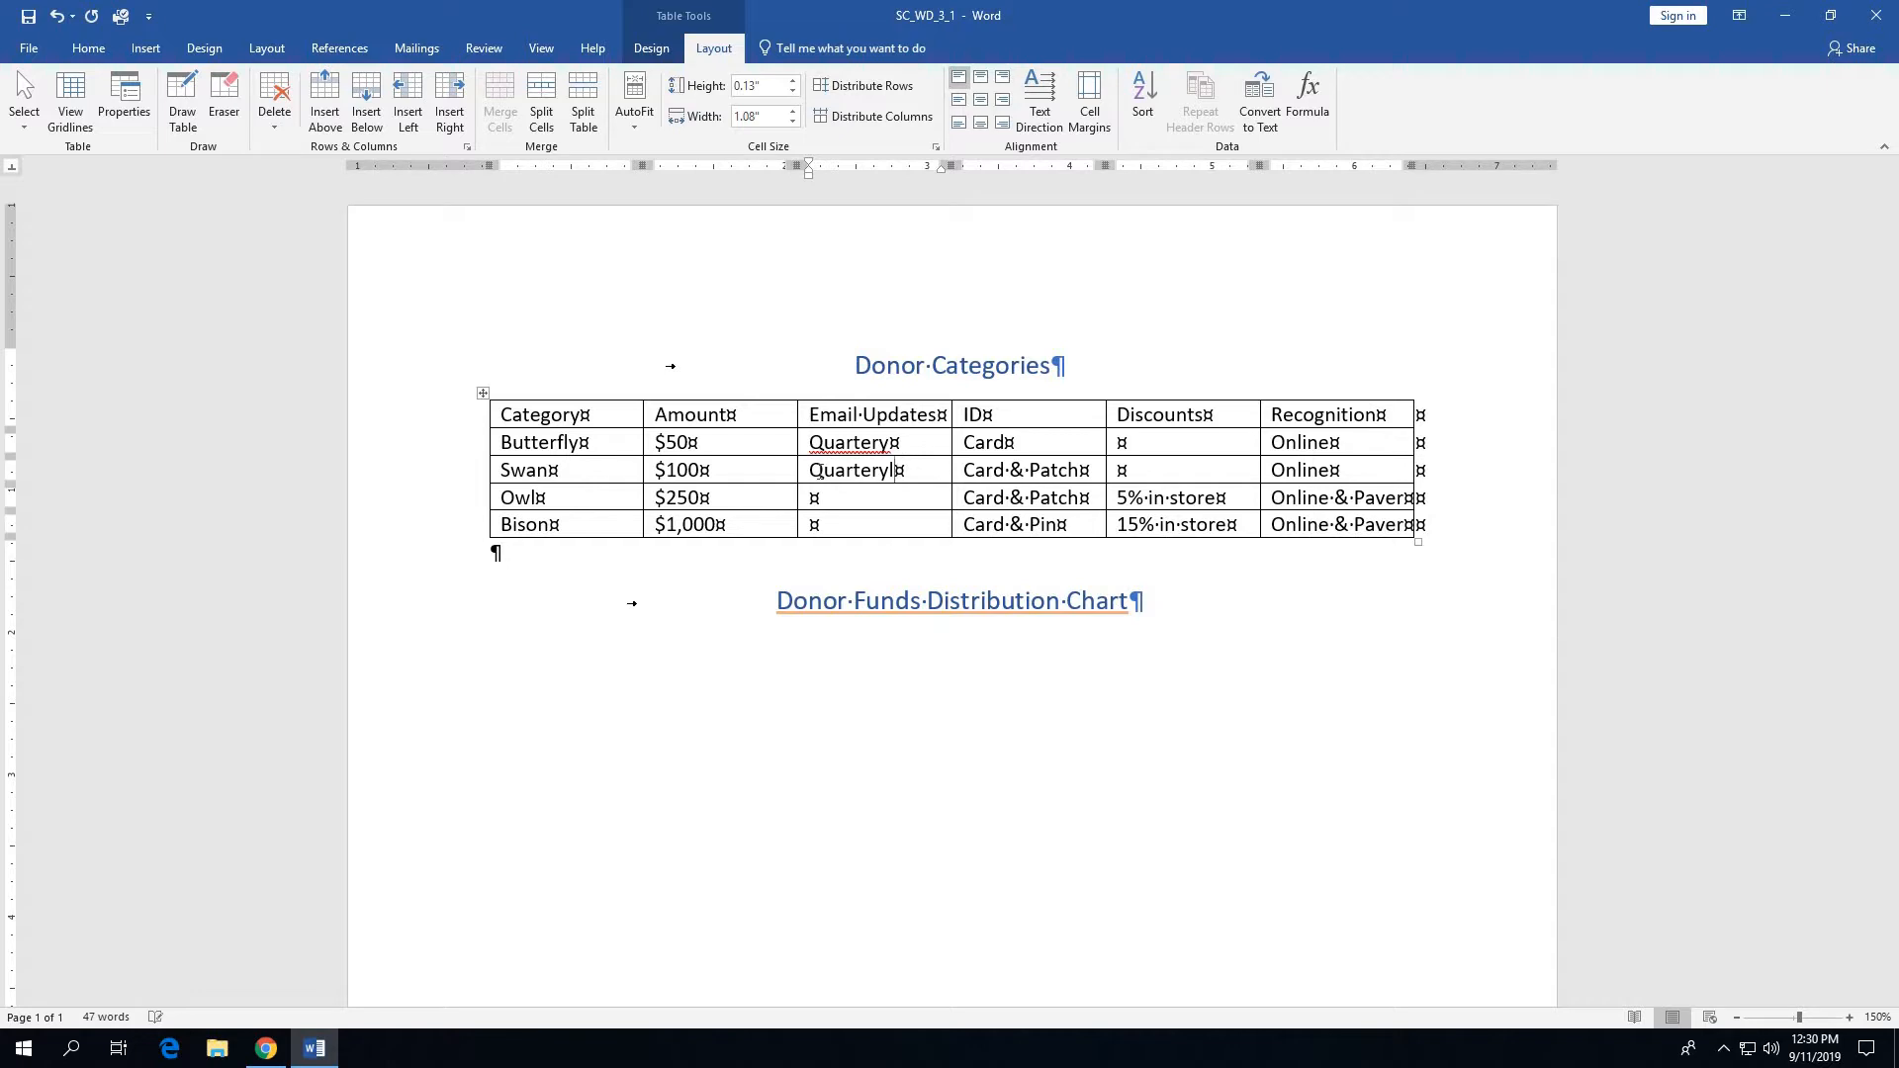
- Correct the misspelled Email Updates entries in the Butterfly and Swan rows so both read Quarterly
left_click(881, 442)
type("l")
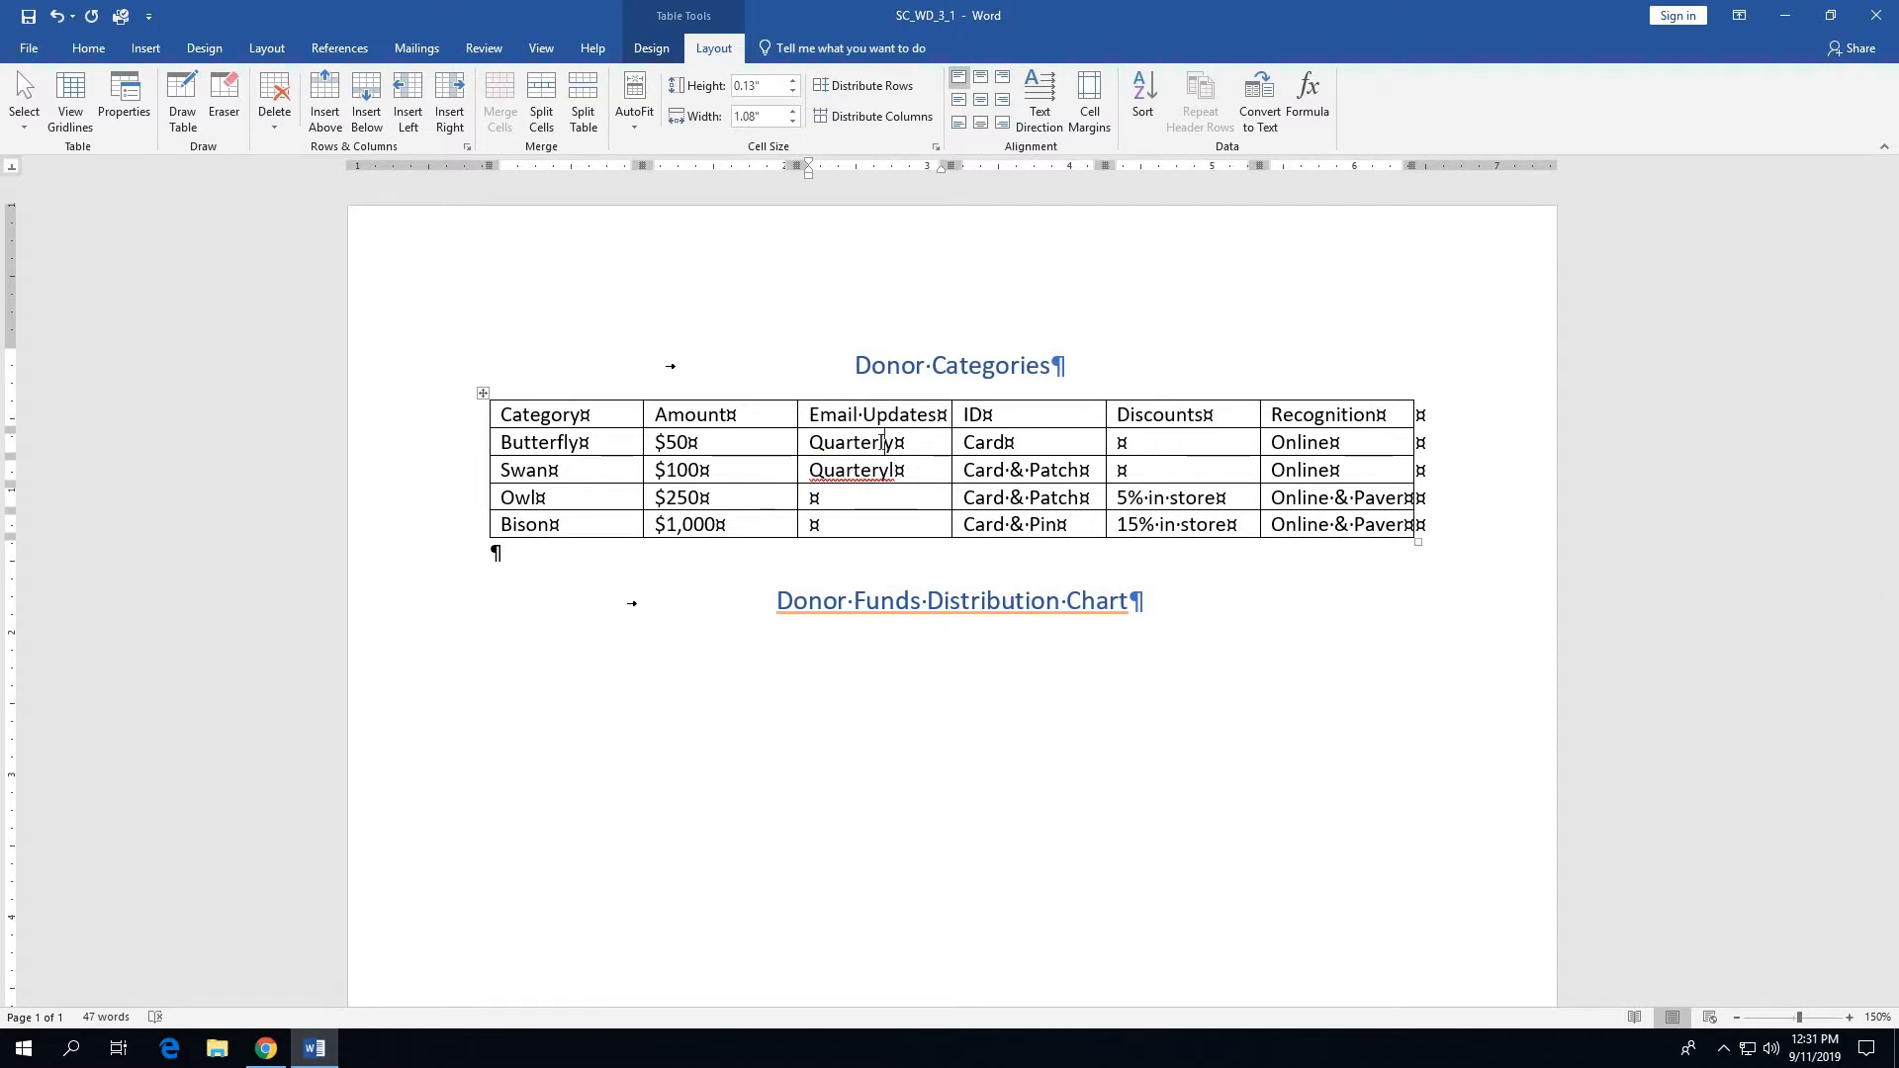
key("Delete")
key("Right")
type("y")
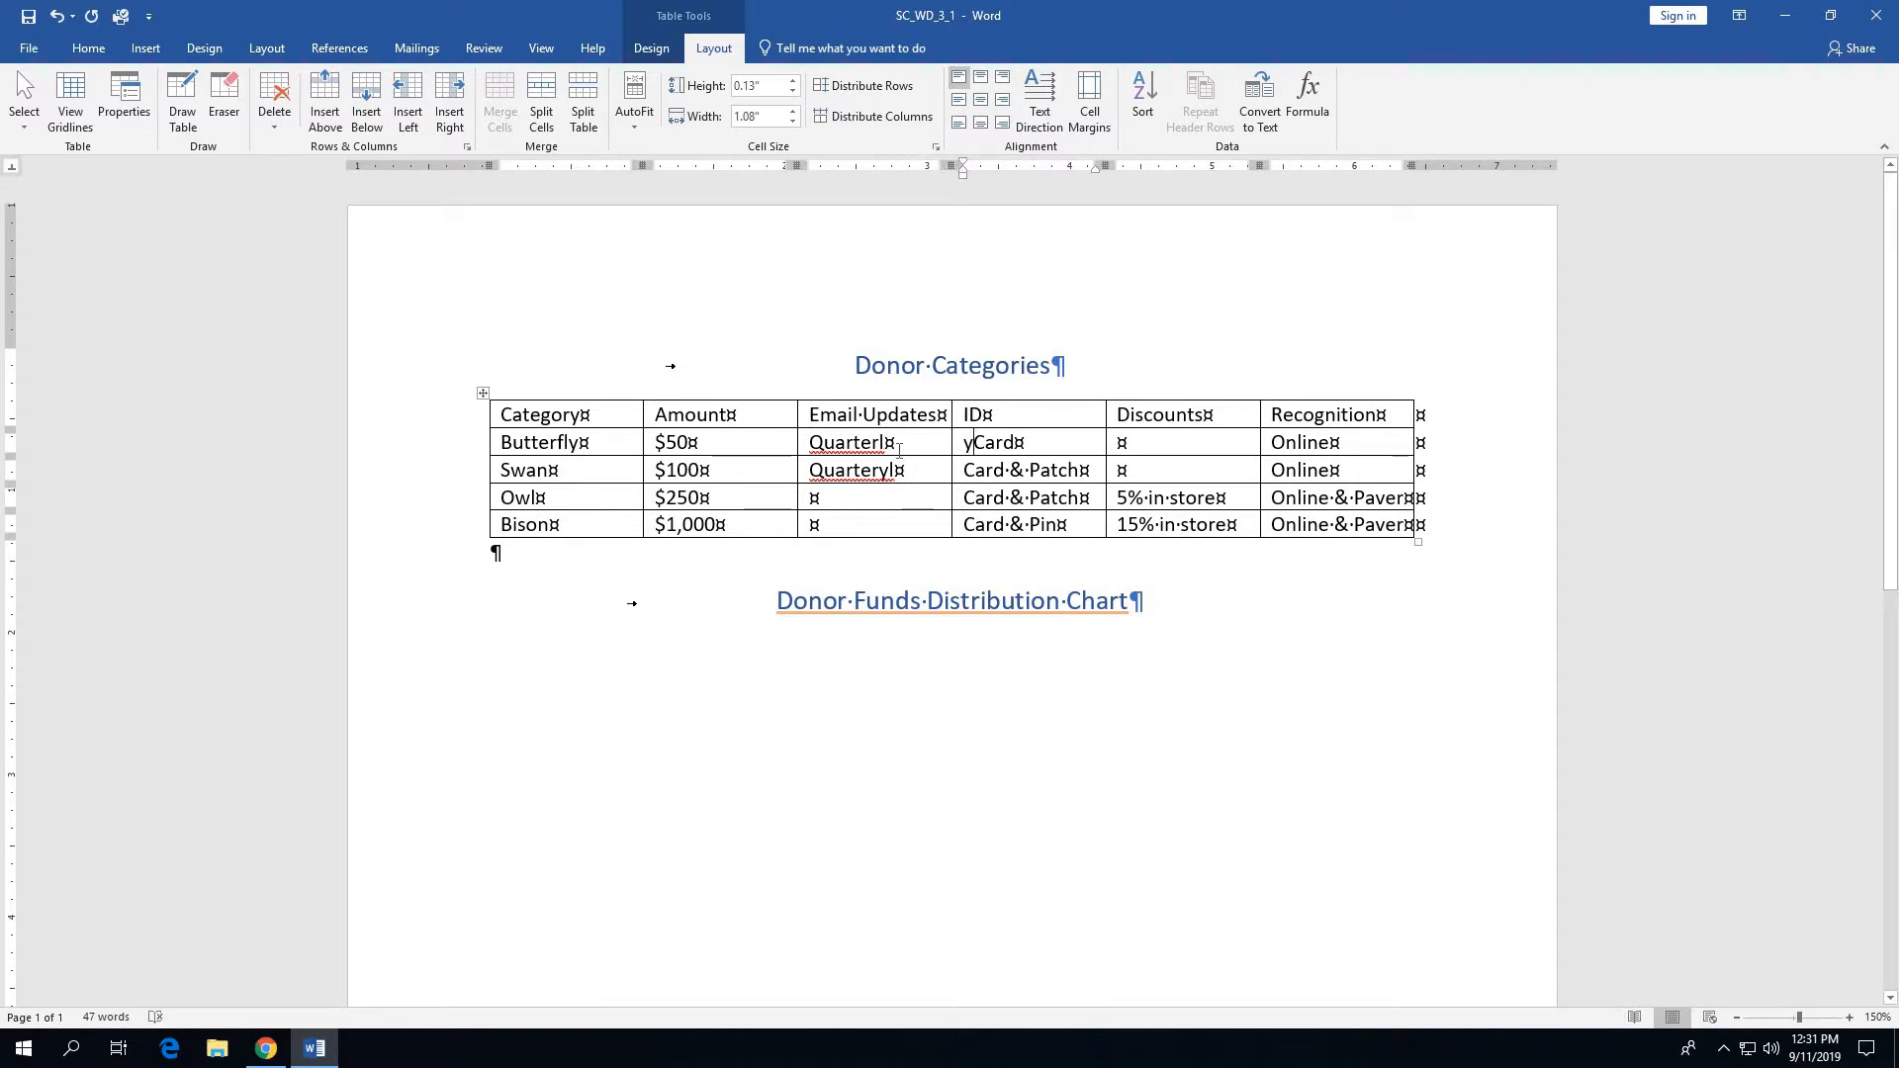
key("BackSpace")
left_click(887, 442)
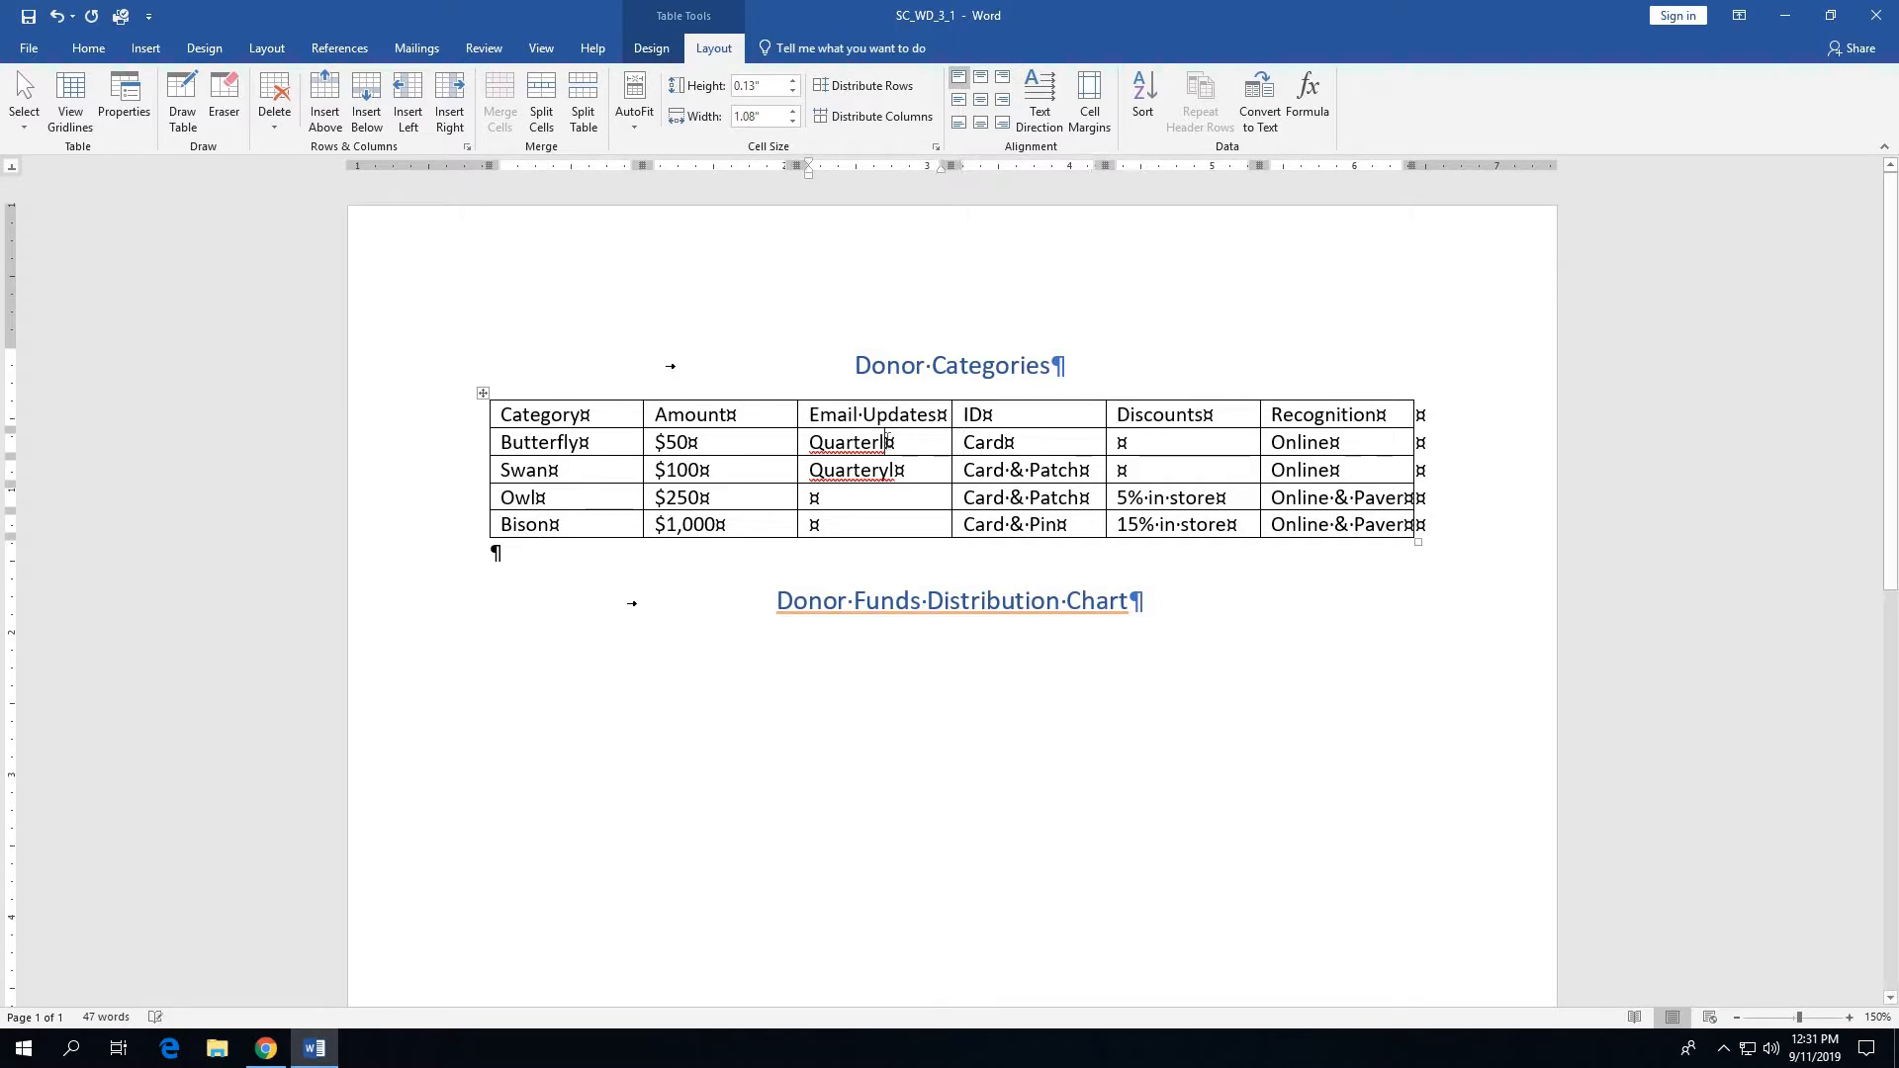
type("y")
key("Delete")
key("Delete")
type("ly")
- Fill in the Email Updates column with Monthly for the Owl row and Weekly for the Bison row
left_click(814, 498)
type("Mon")
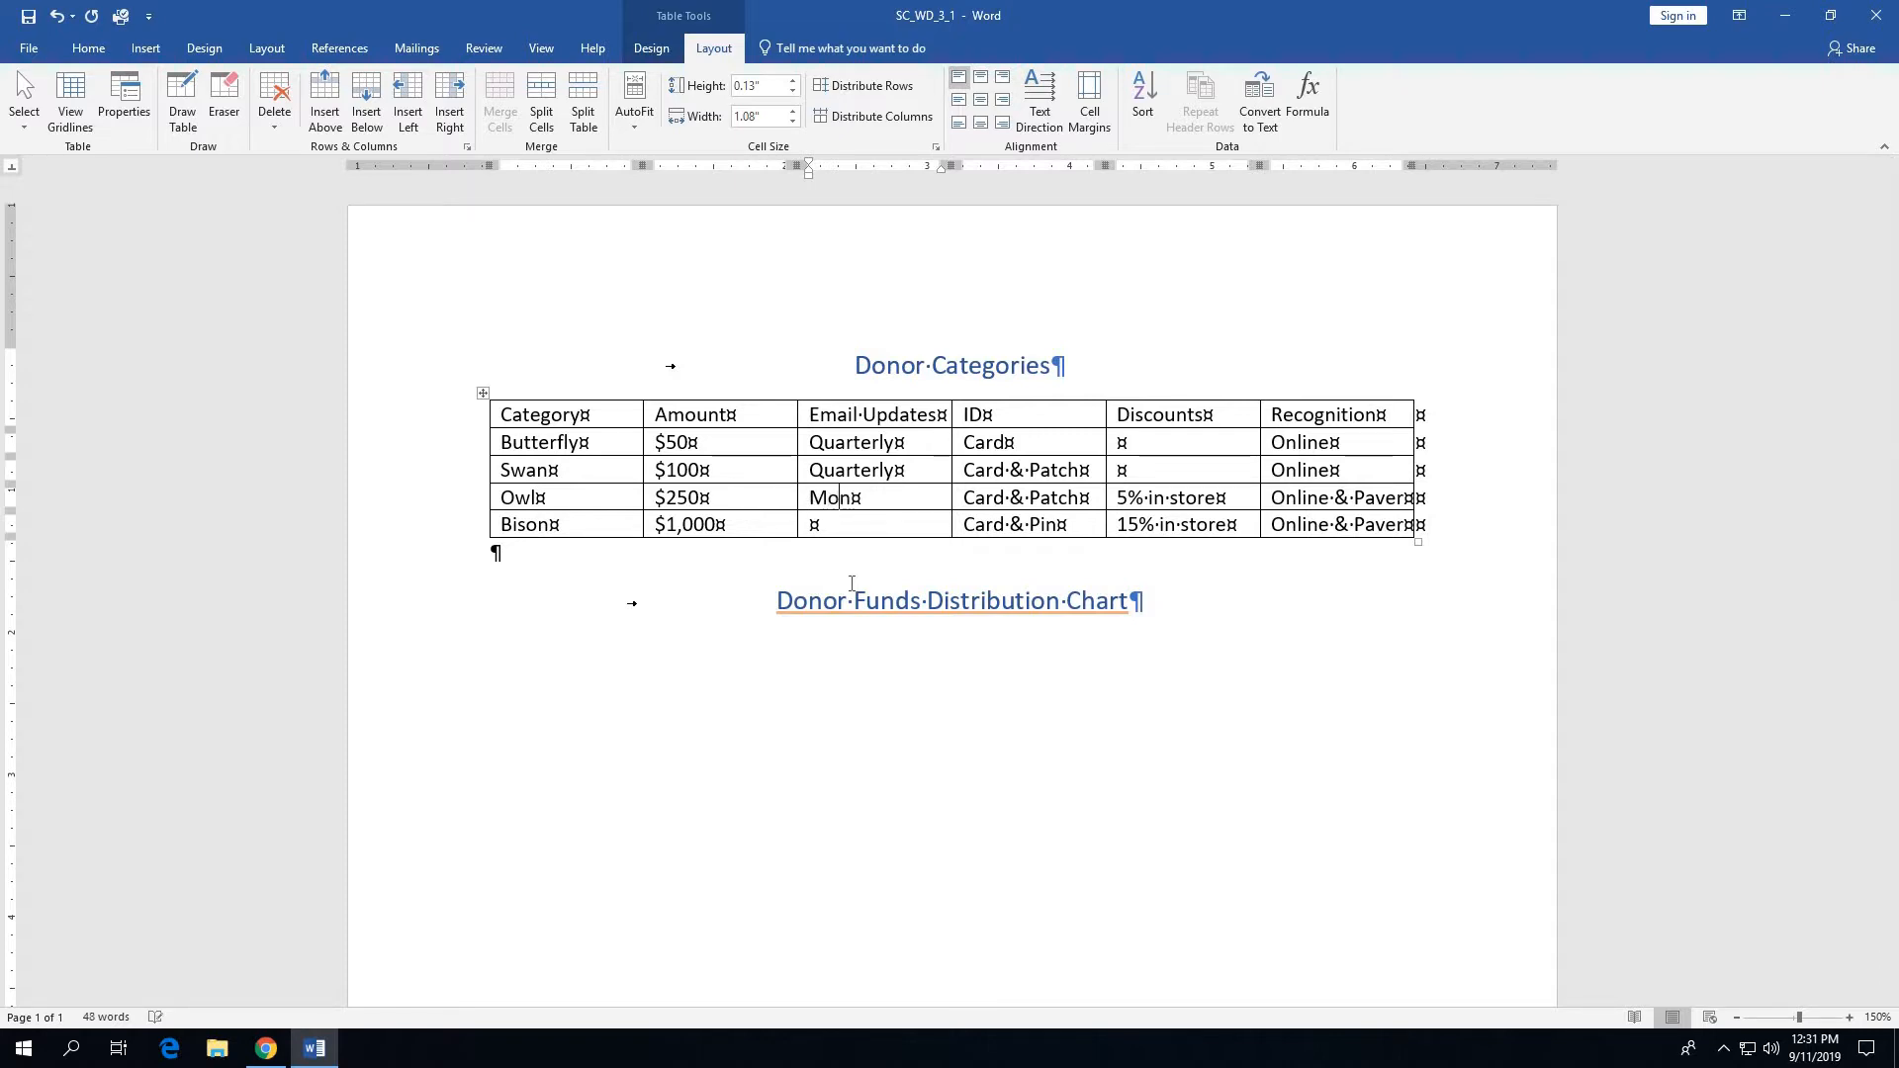
type("tly")
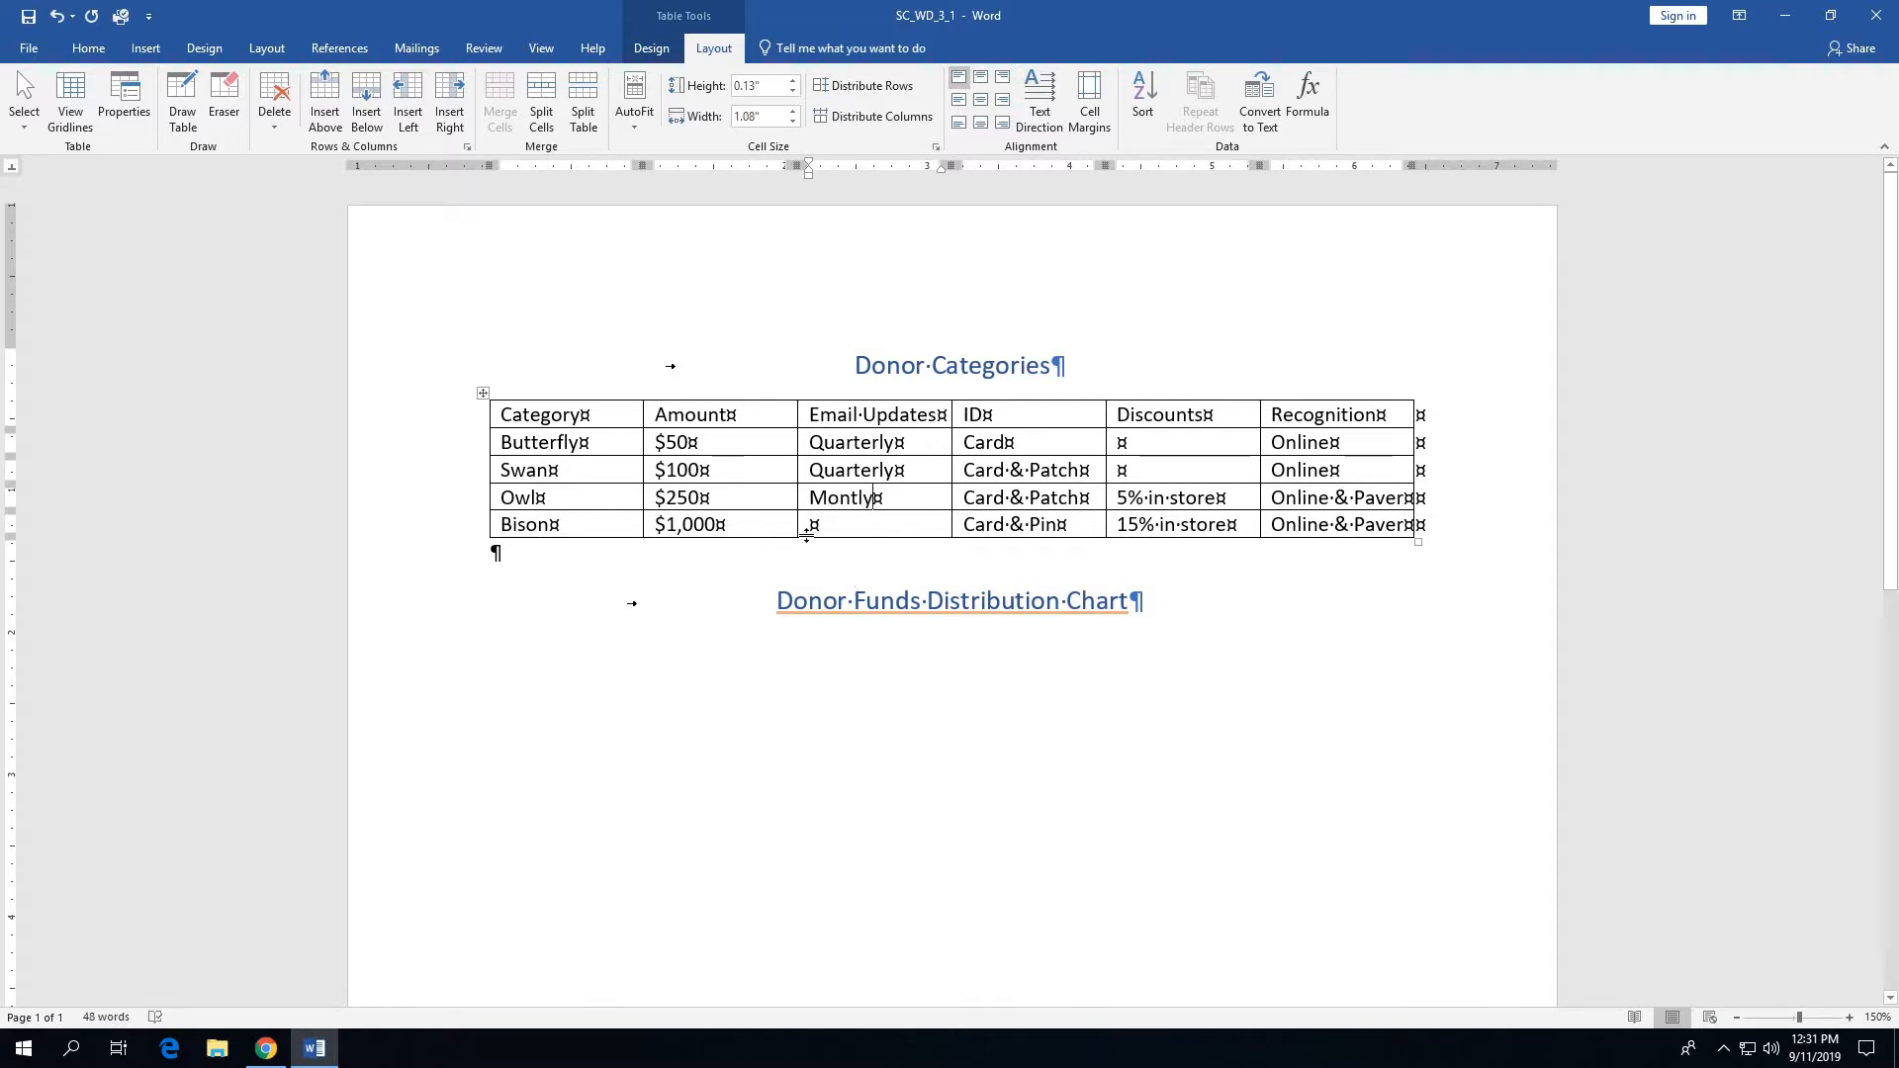
left_click(814, 524)
type("Weel")
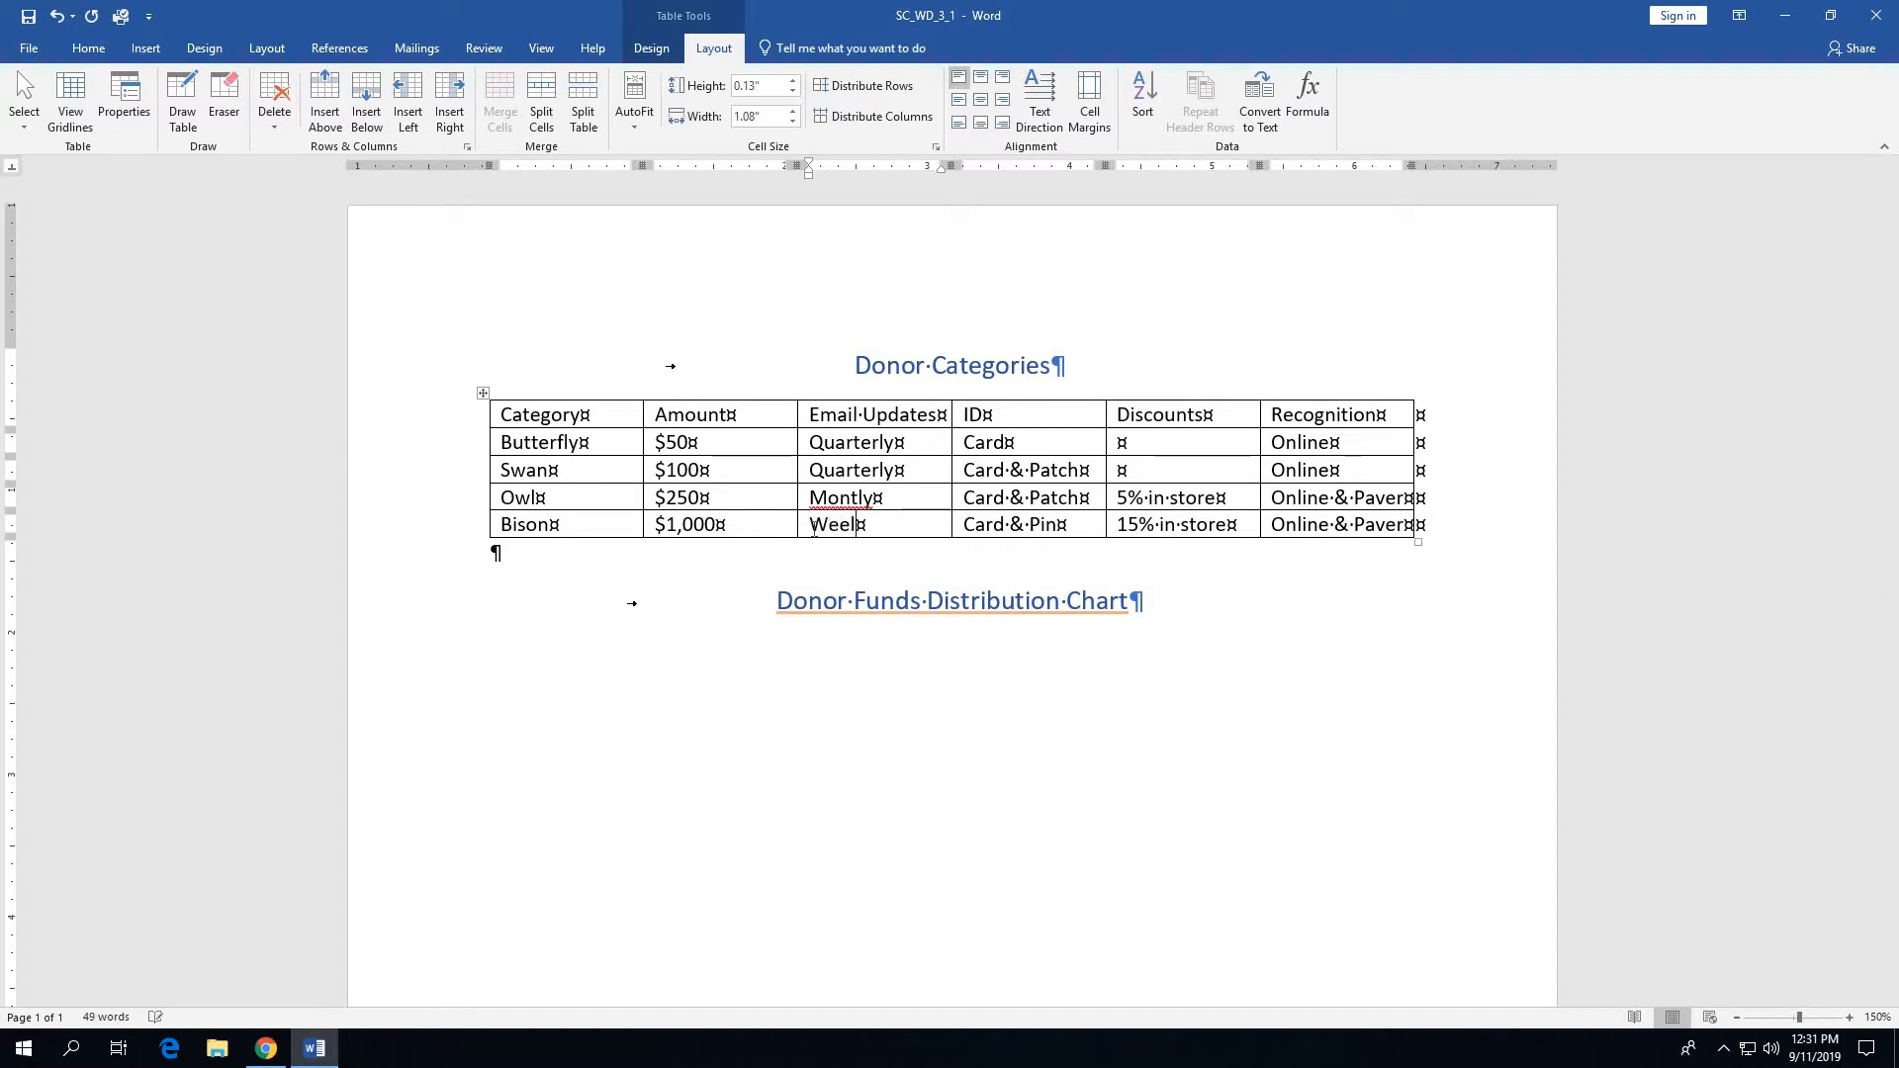
key("BackSpace")
type("kly")
left_click(858, 496)
type("h")
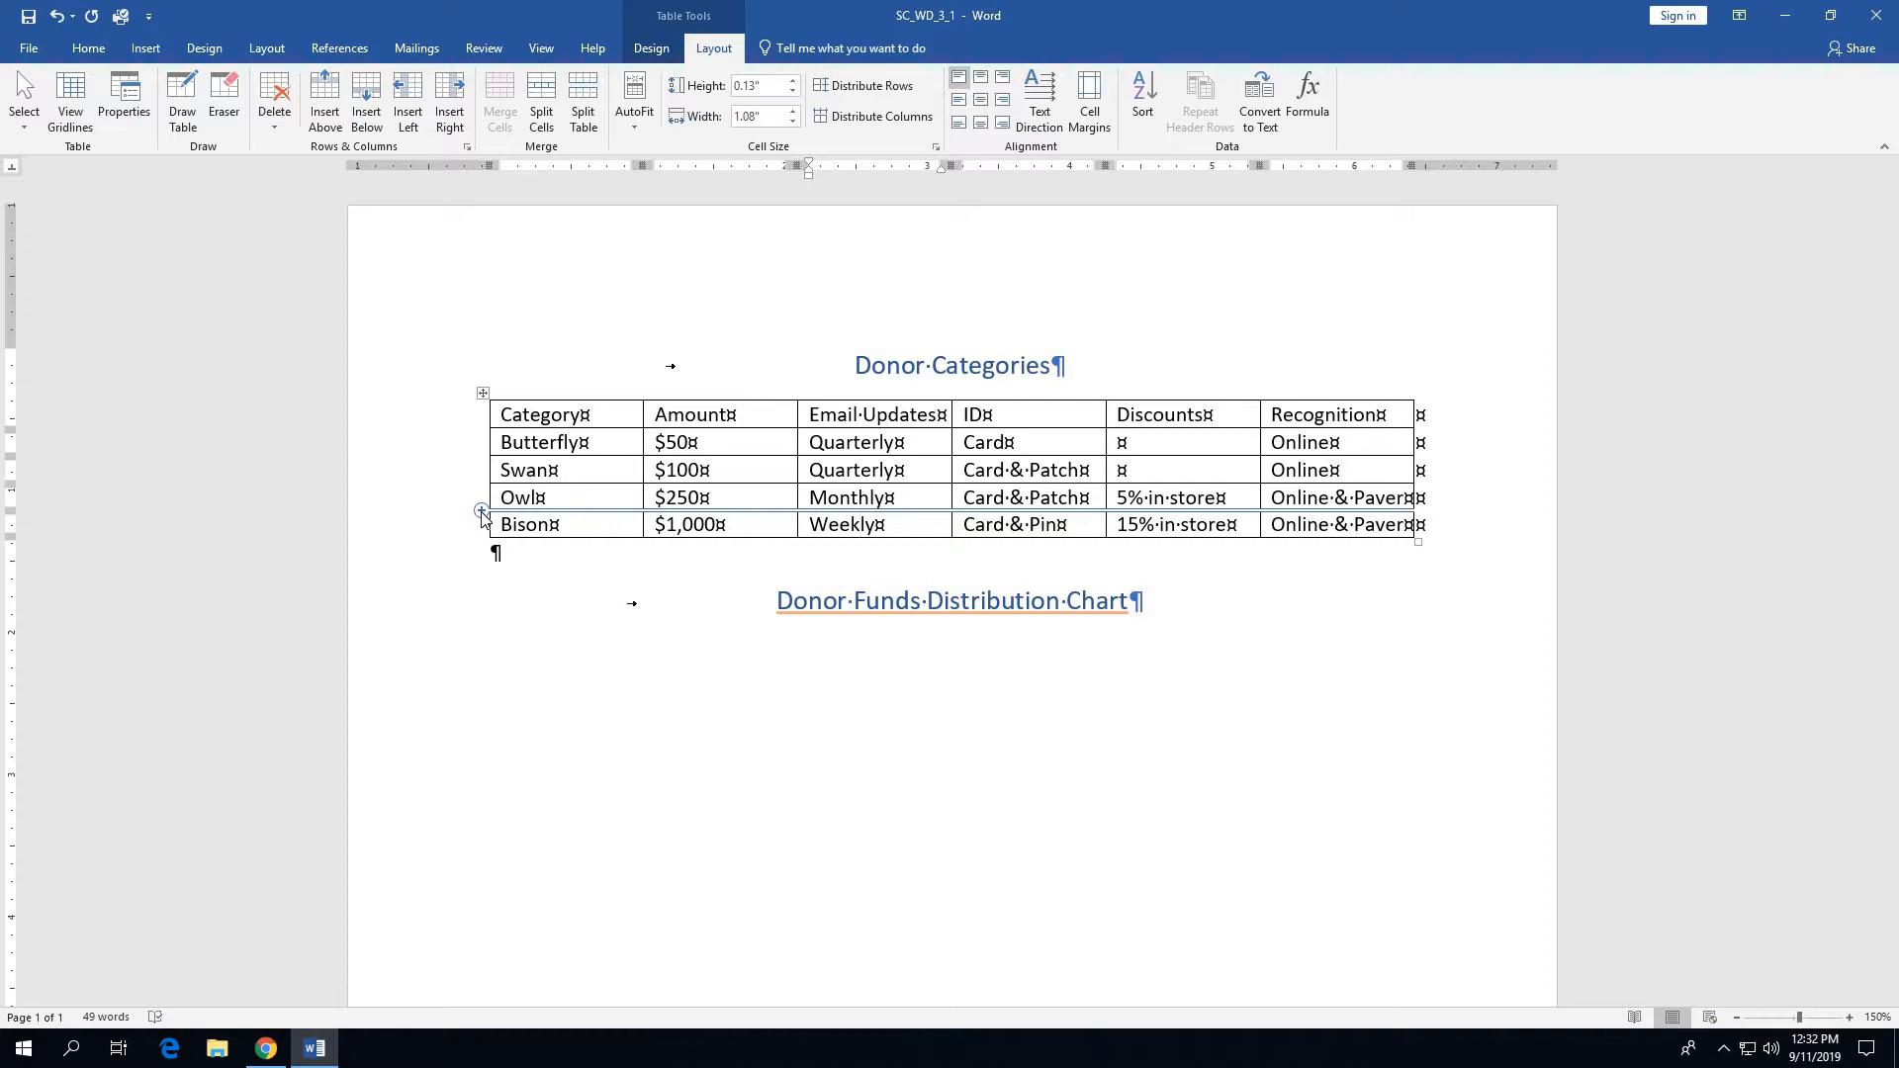
- Insert a new row between Owl and Bison and enter the category Elk with the amount $500
left_click(481, 511)
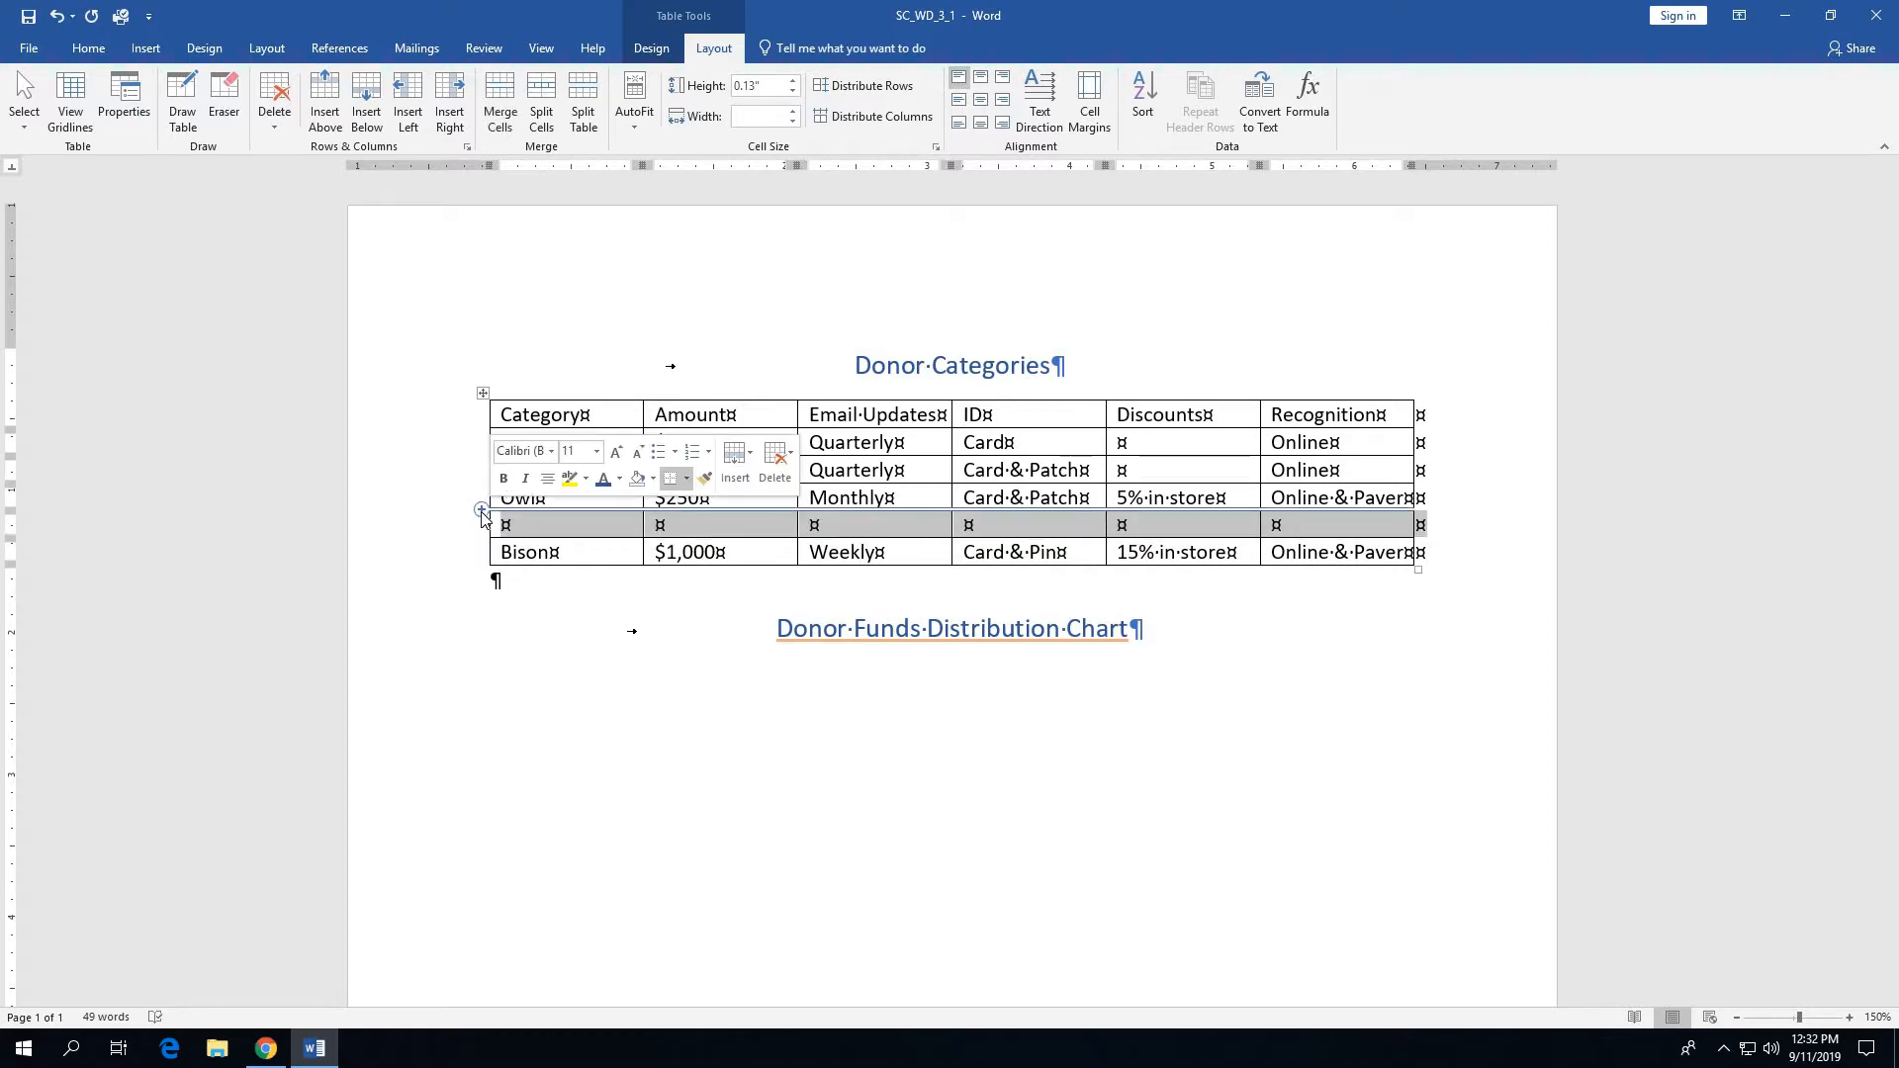
left_click(510, 528)
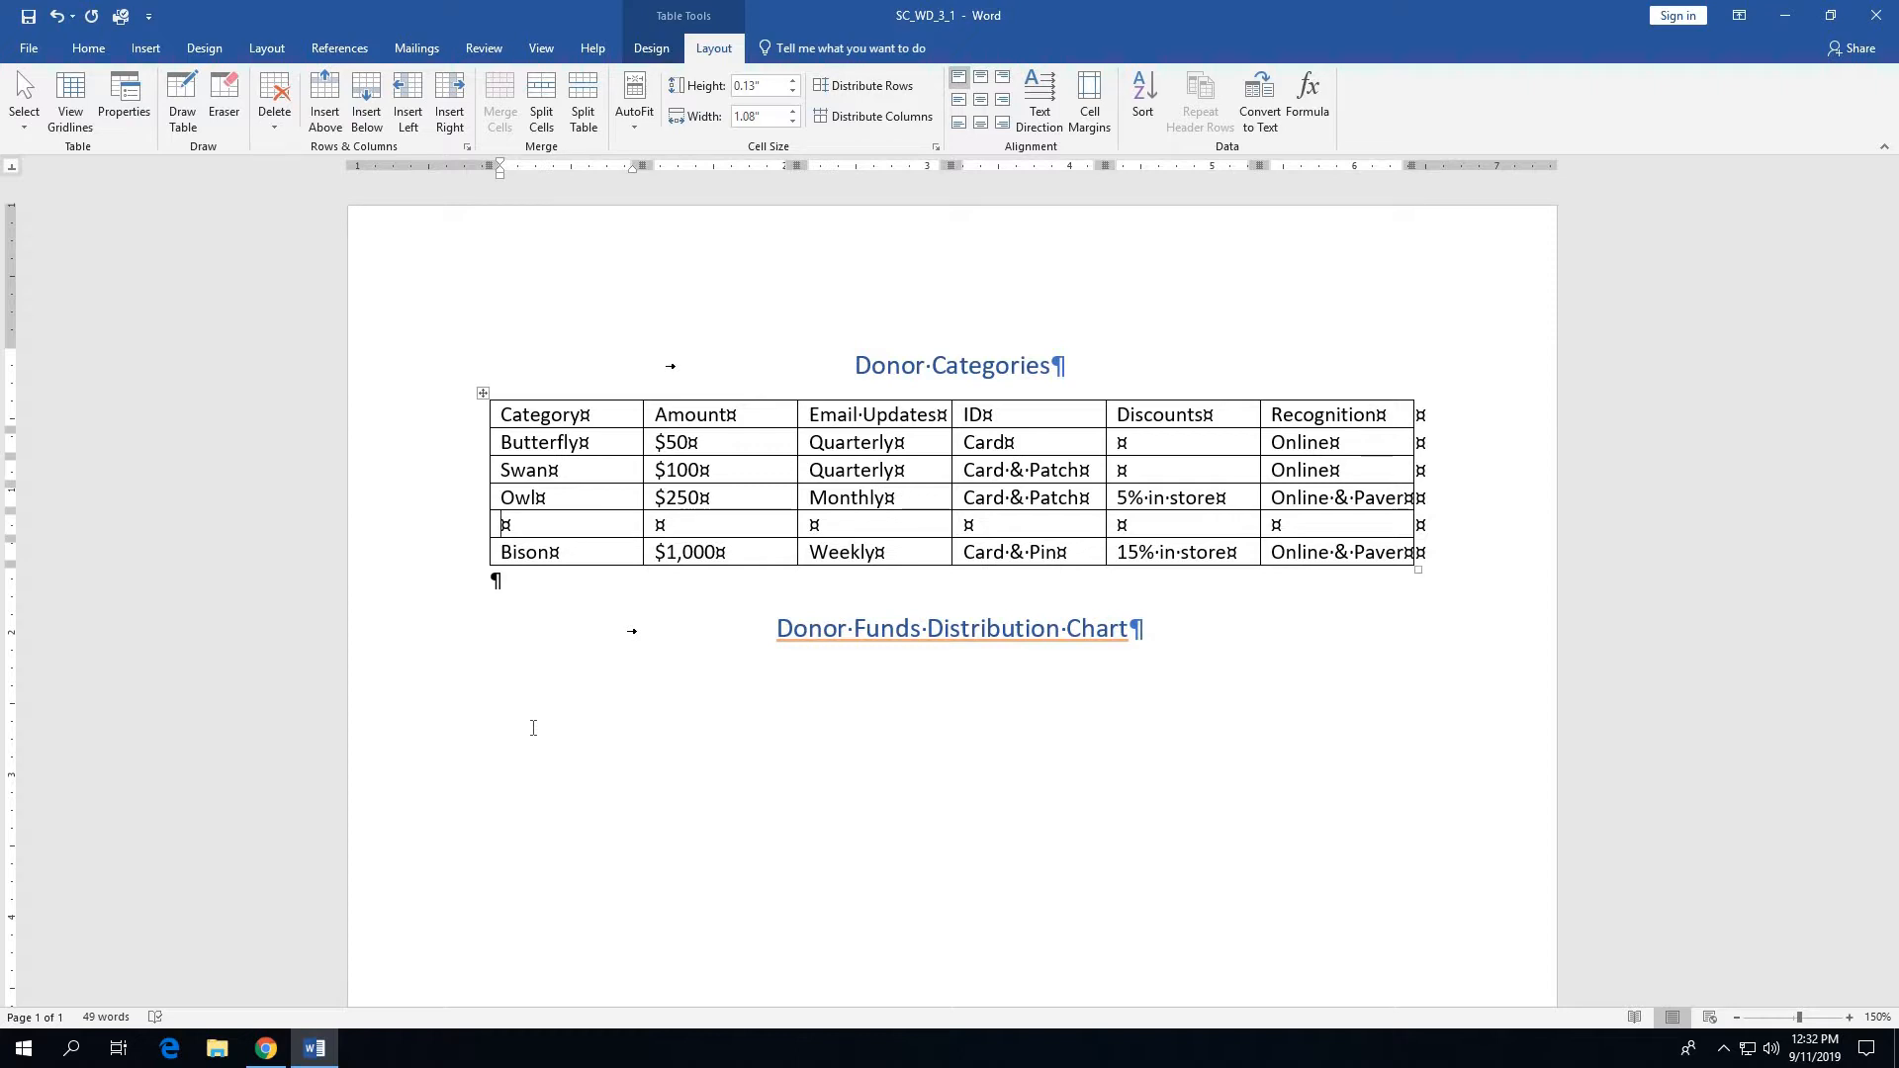
type("Elk")
key("Tab")
type("%4")
key("BackSpace")
key("BackSpace")
type("$500")
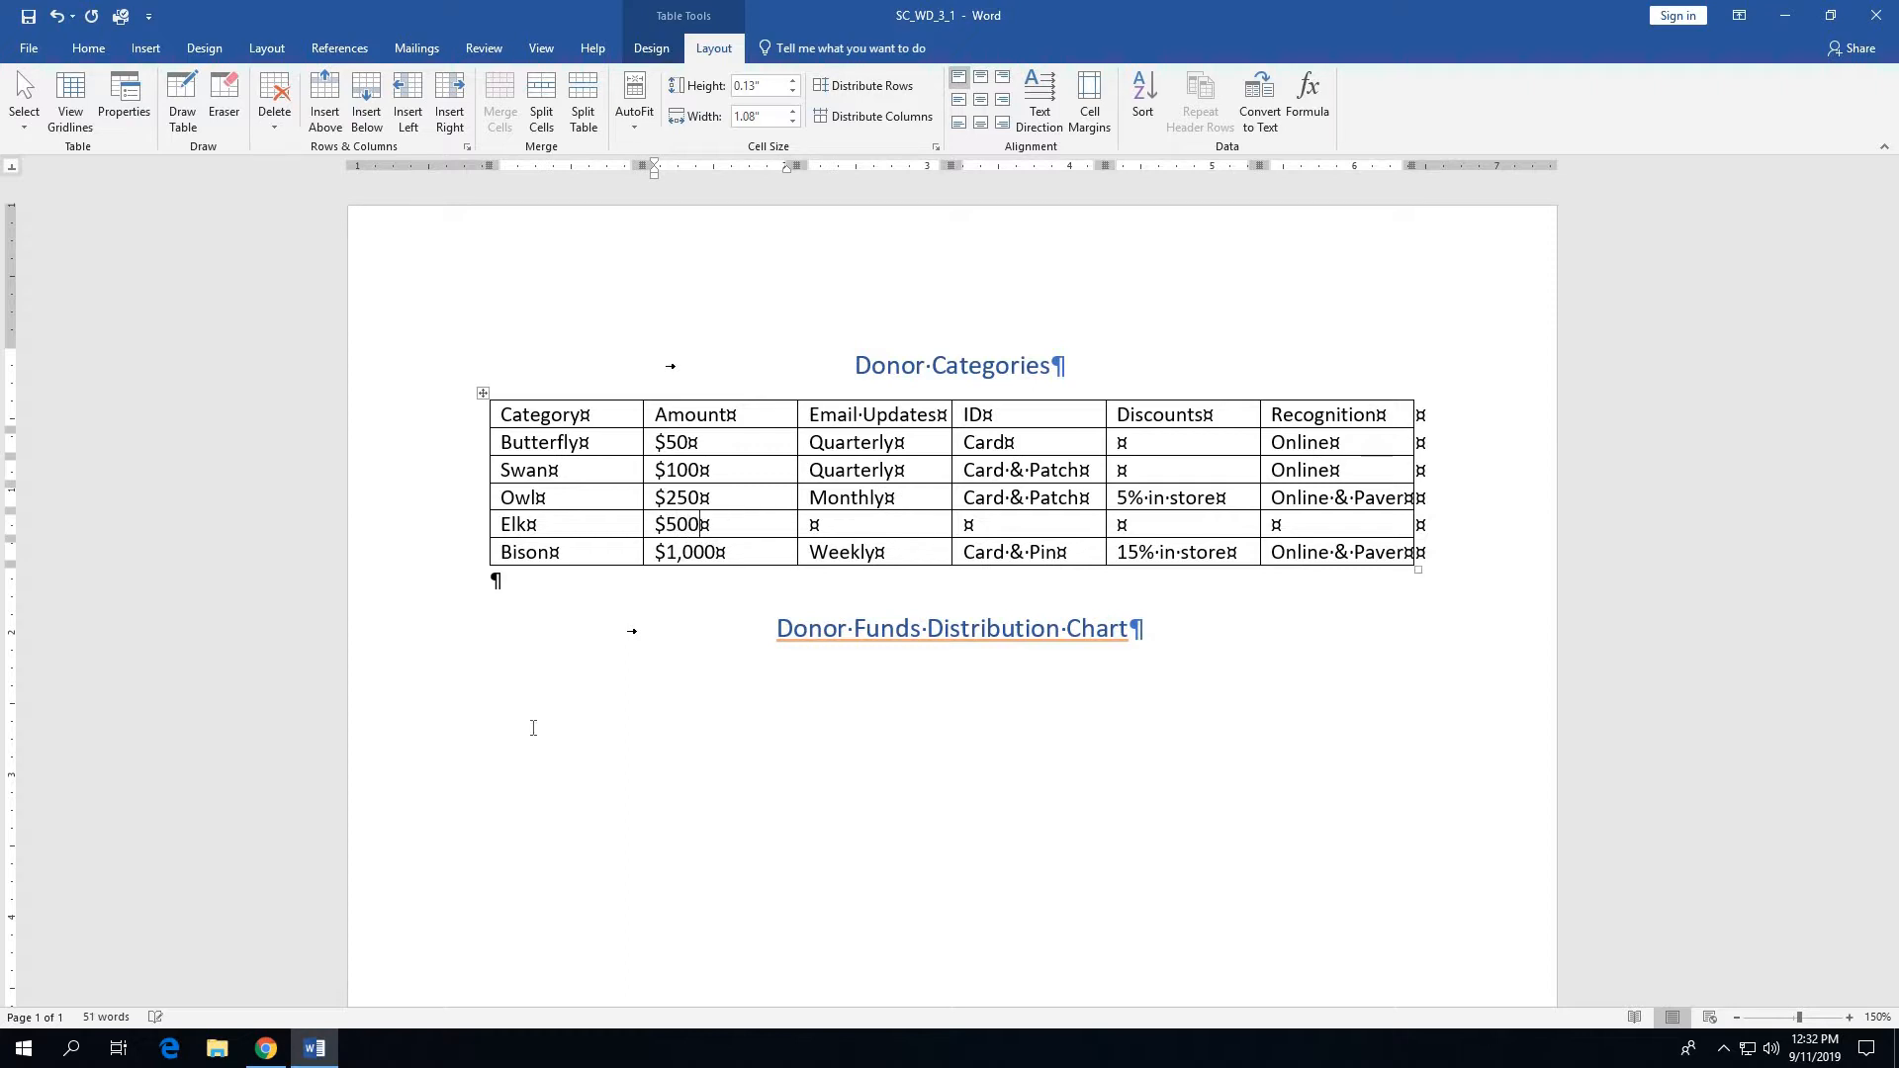
- Enter Monthly as the Email Updates value and Card & Pin as the ID in the Elk row
key("Tab")
type("Monthly")
key("Tab")
type("Card")
type("Pat")
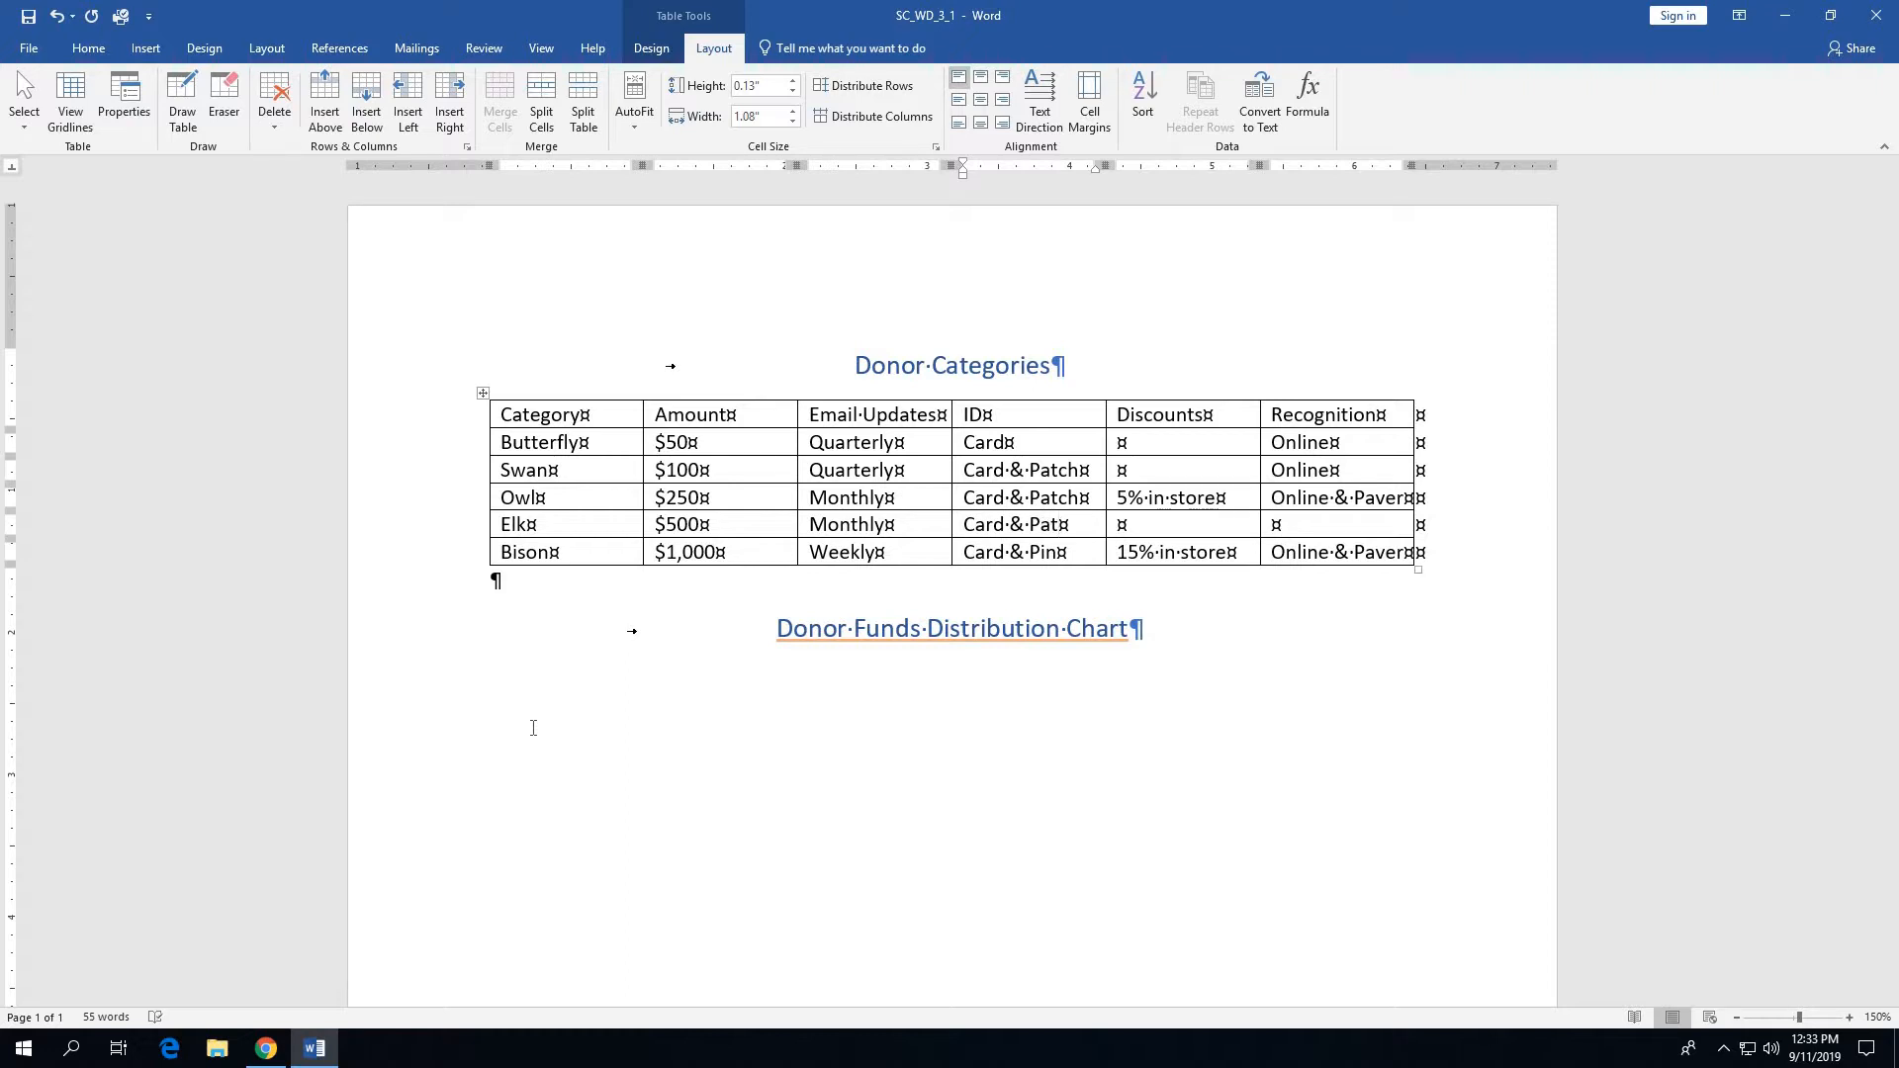
key("BackSpace")
key("BackSpace")
key("BackSpace")
type("Pin")
- Complete the Elk row with the discount 10% in store and the recognition Online & Paver
key("Tab")
type("10")
type("% in sotr")
key("BackSpace")
key("BackSpace")
type("t")
key("BackSpace")
key("BackSpace")
type("tore")
key("Tab")
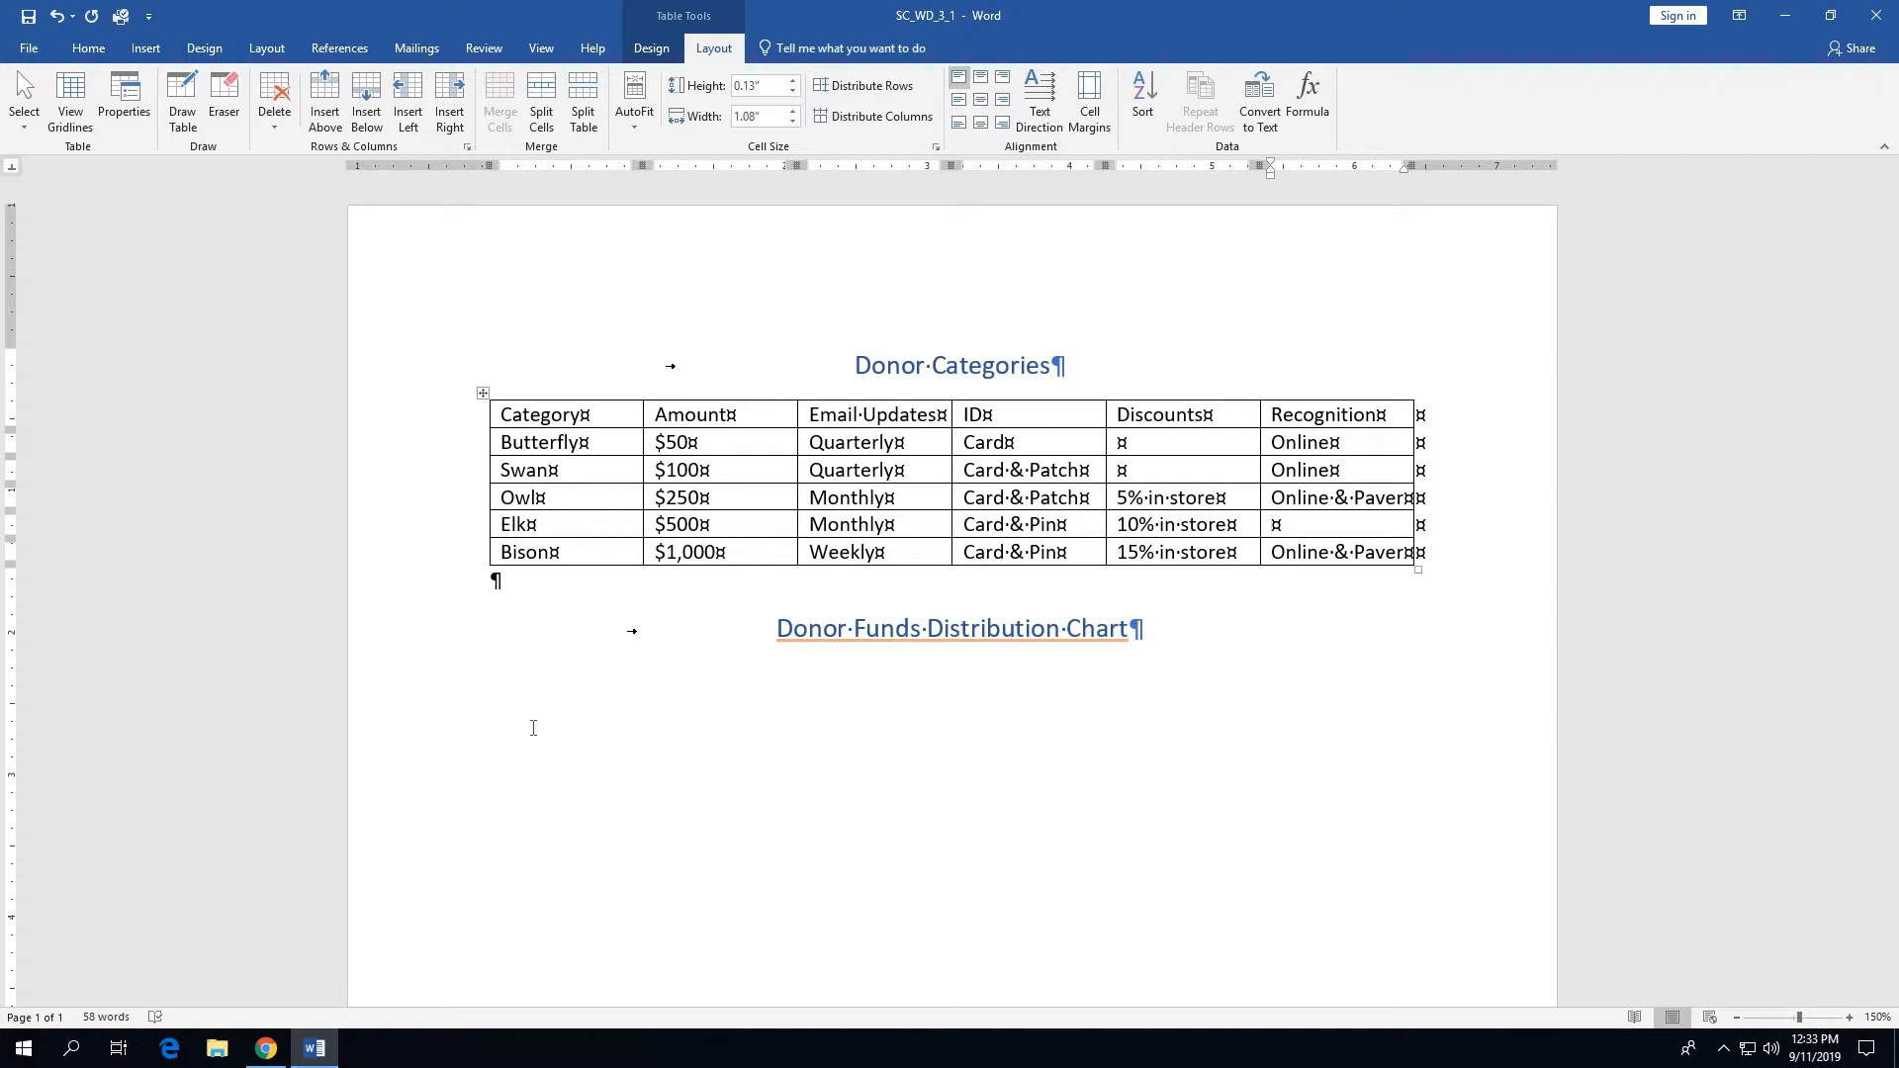
type("Online & Paver")
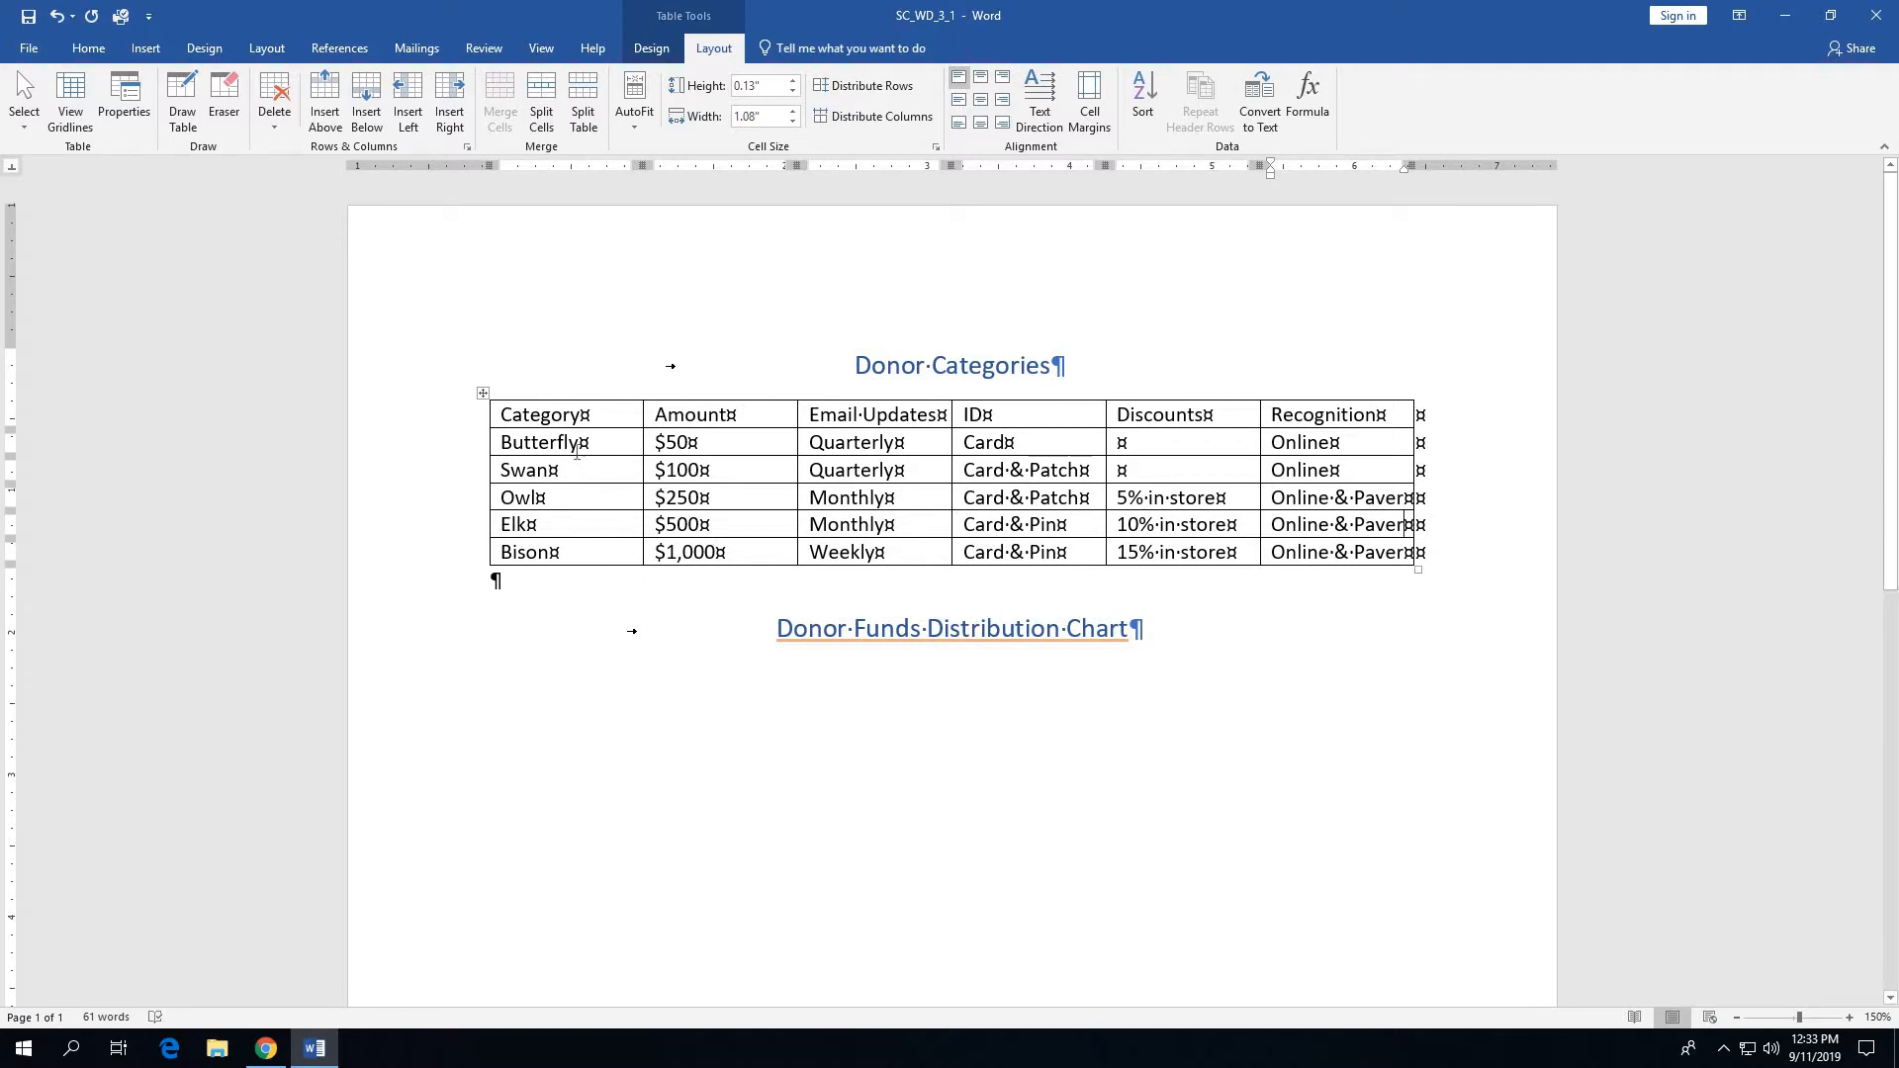
- Apply the Grid Table 6 Colorful - Accent 4 style to the Donor Categories table
left_click(572, 416)
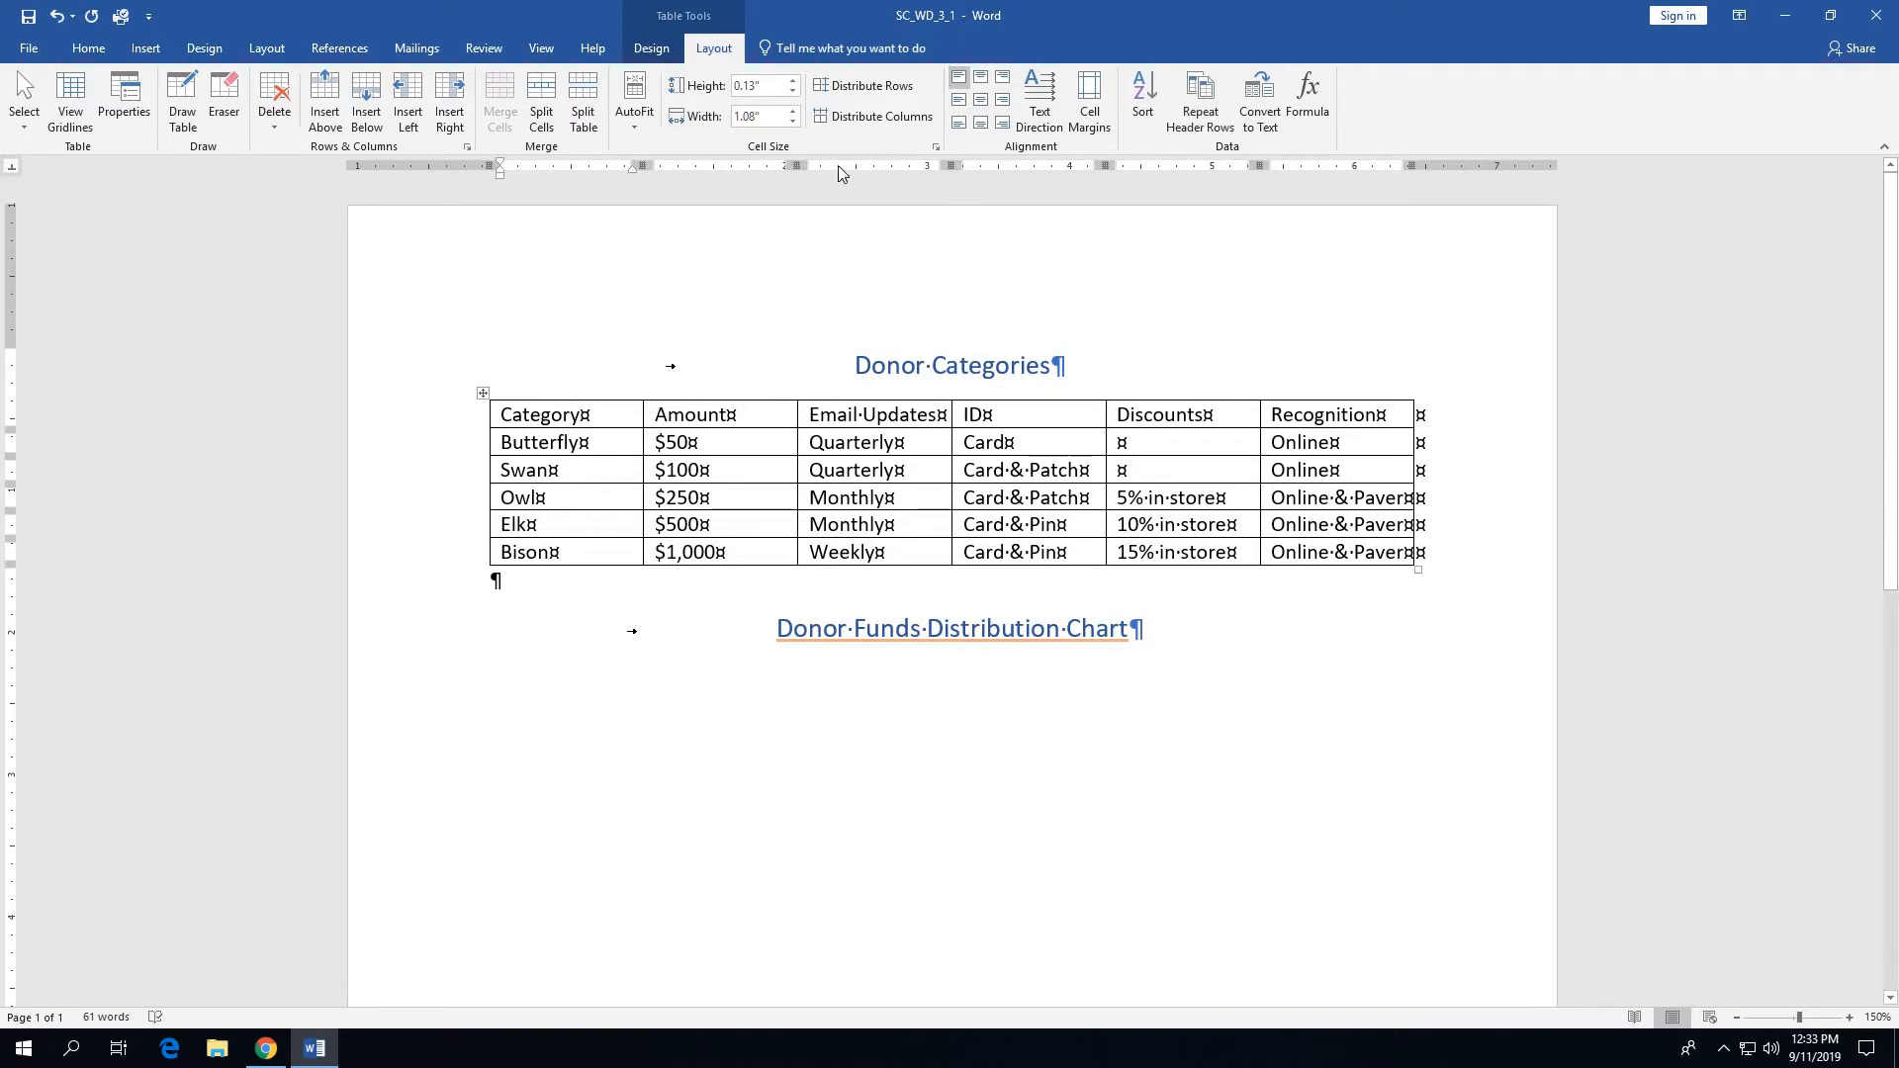
left_click(661, 52)
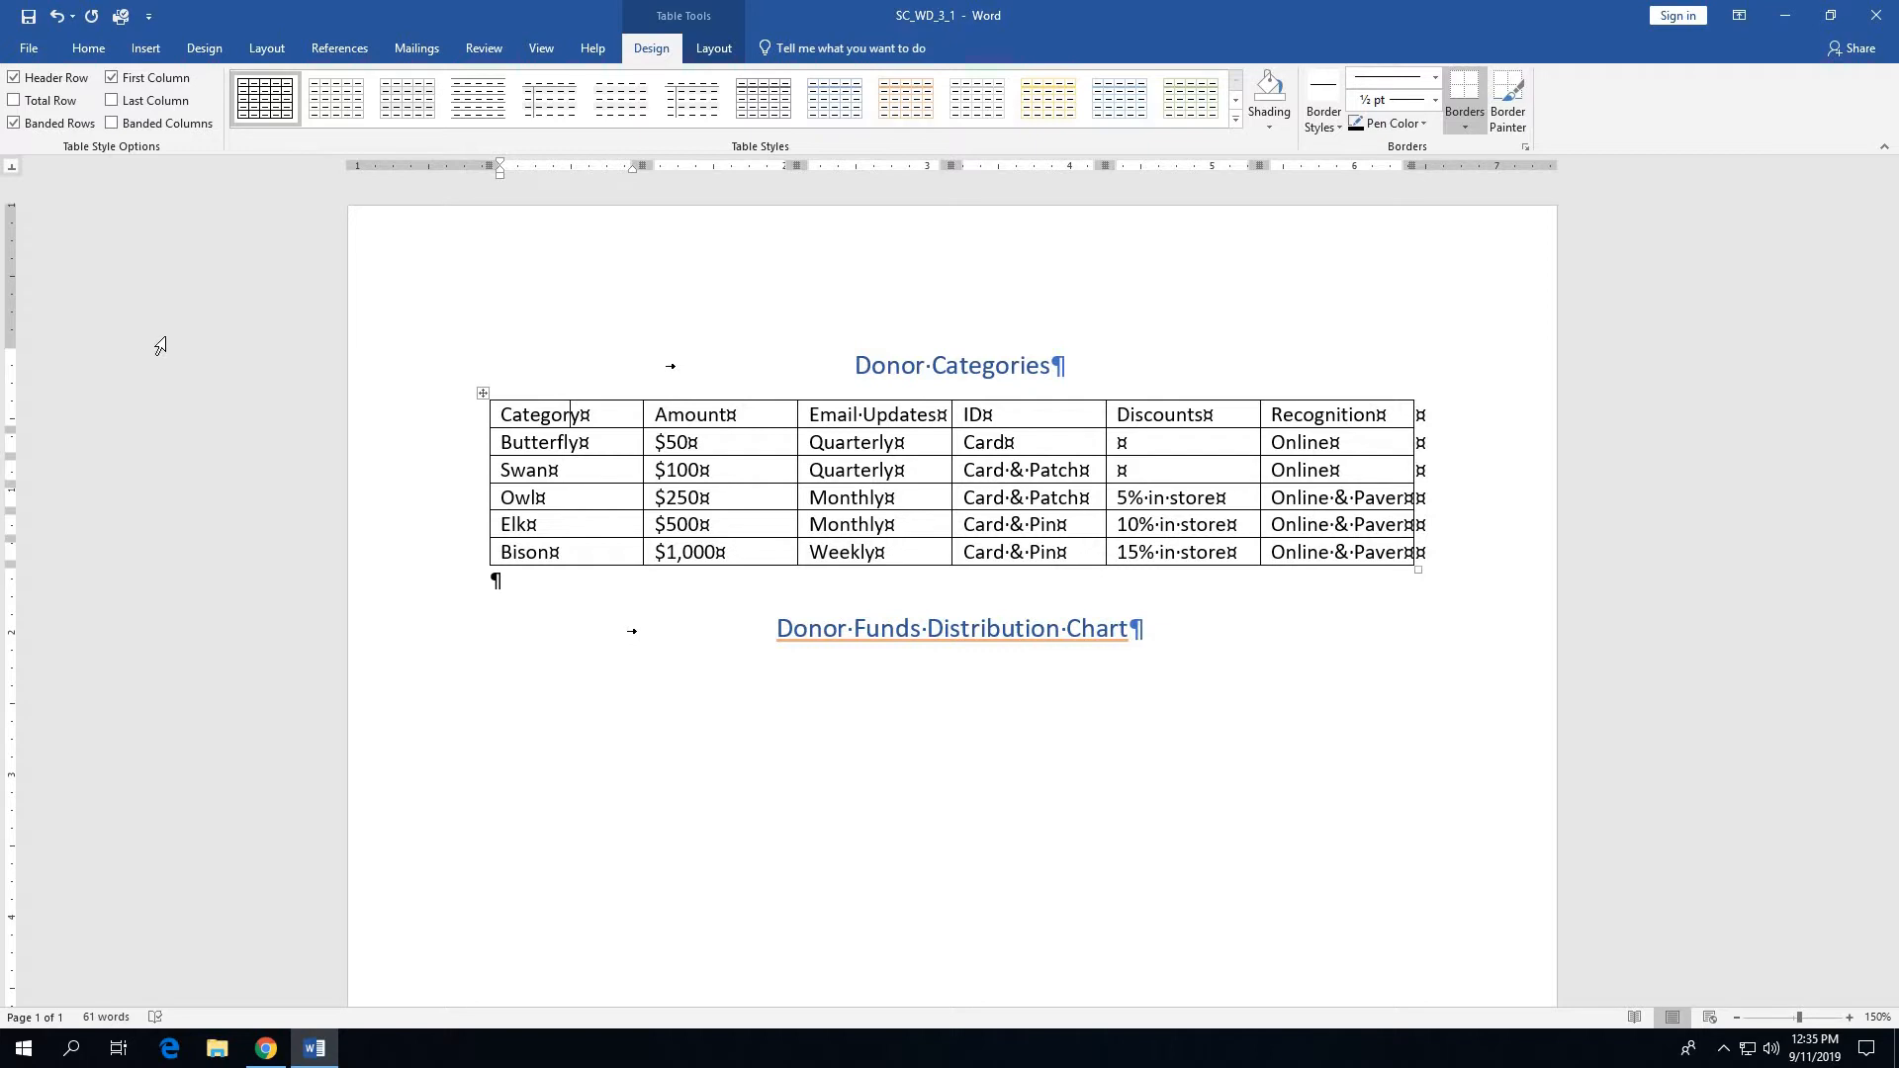
left_click(1235, 120)
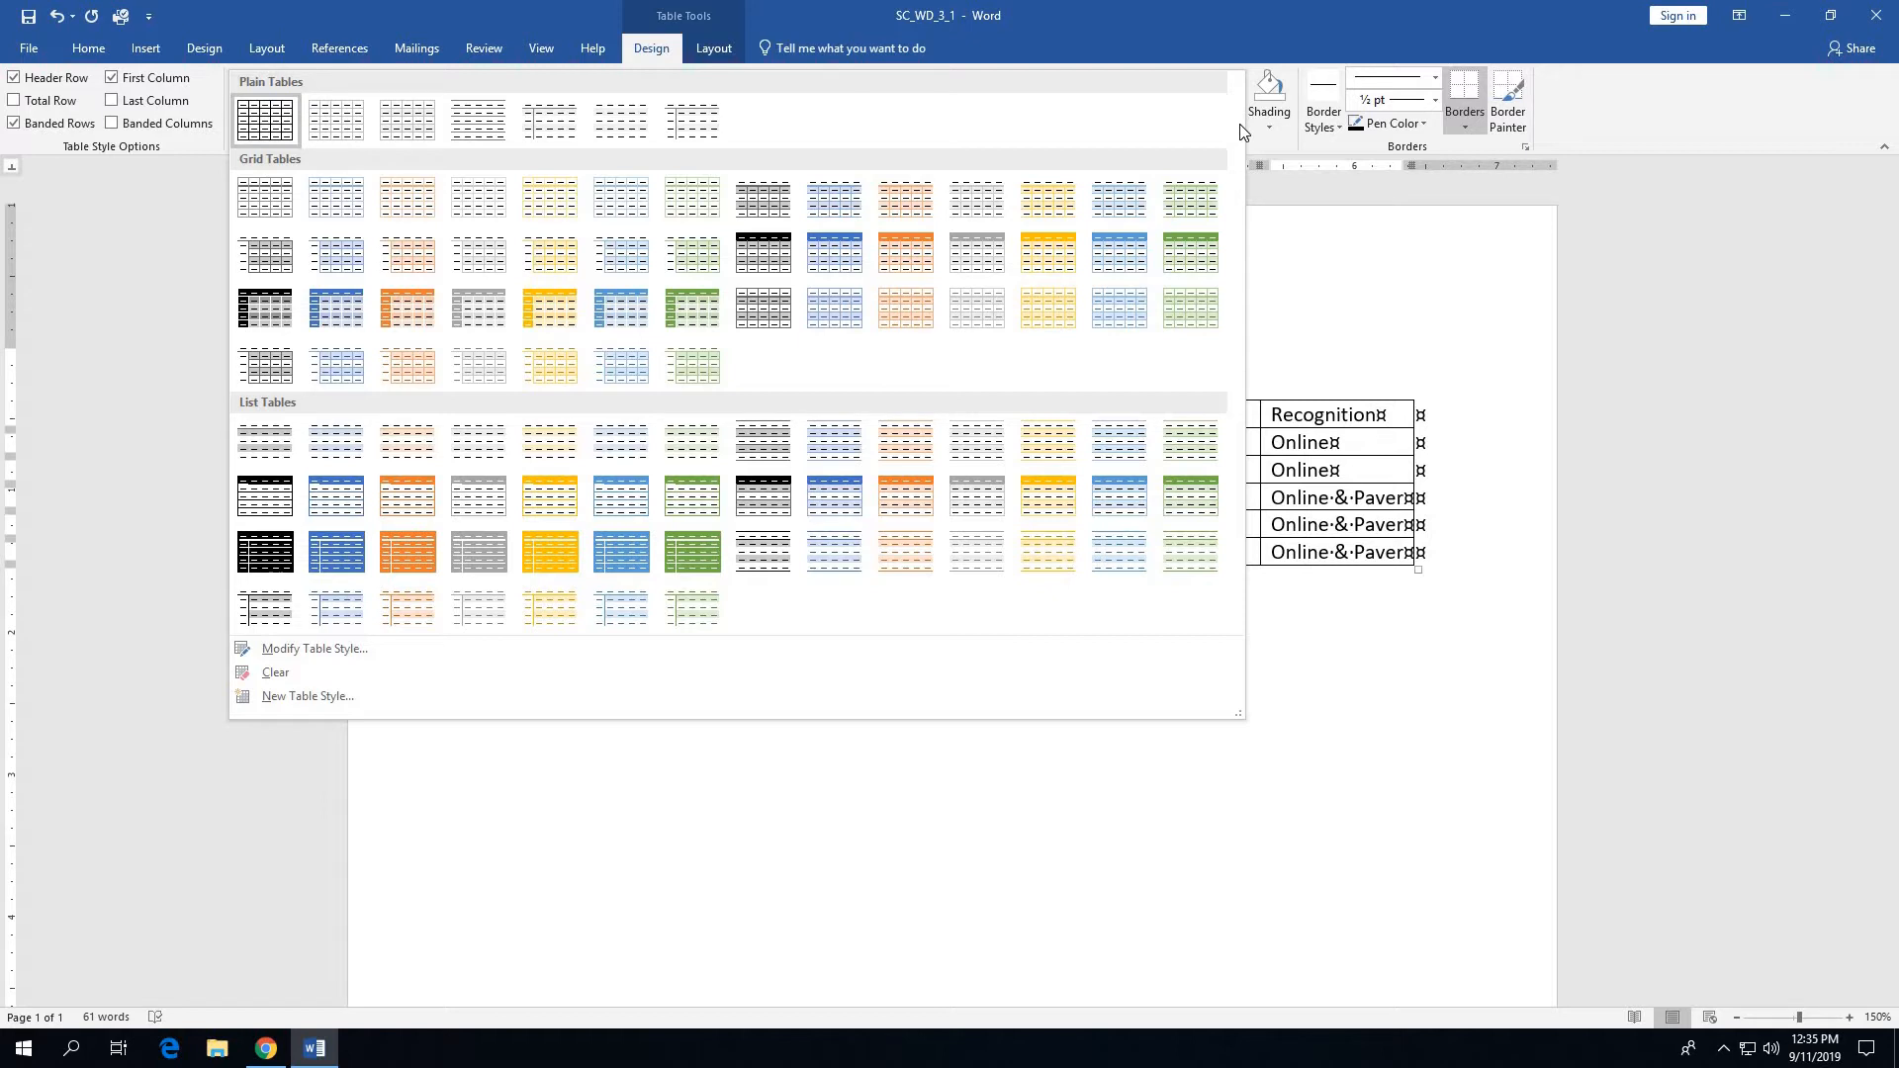
left_click(1049, 298)
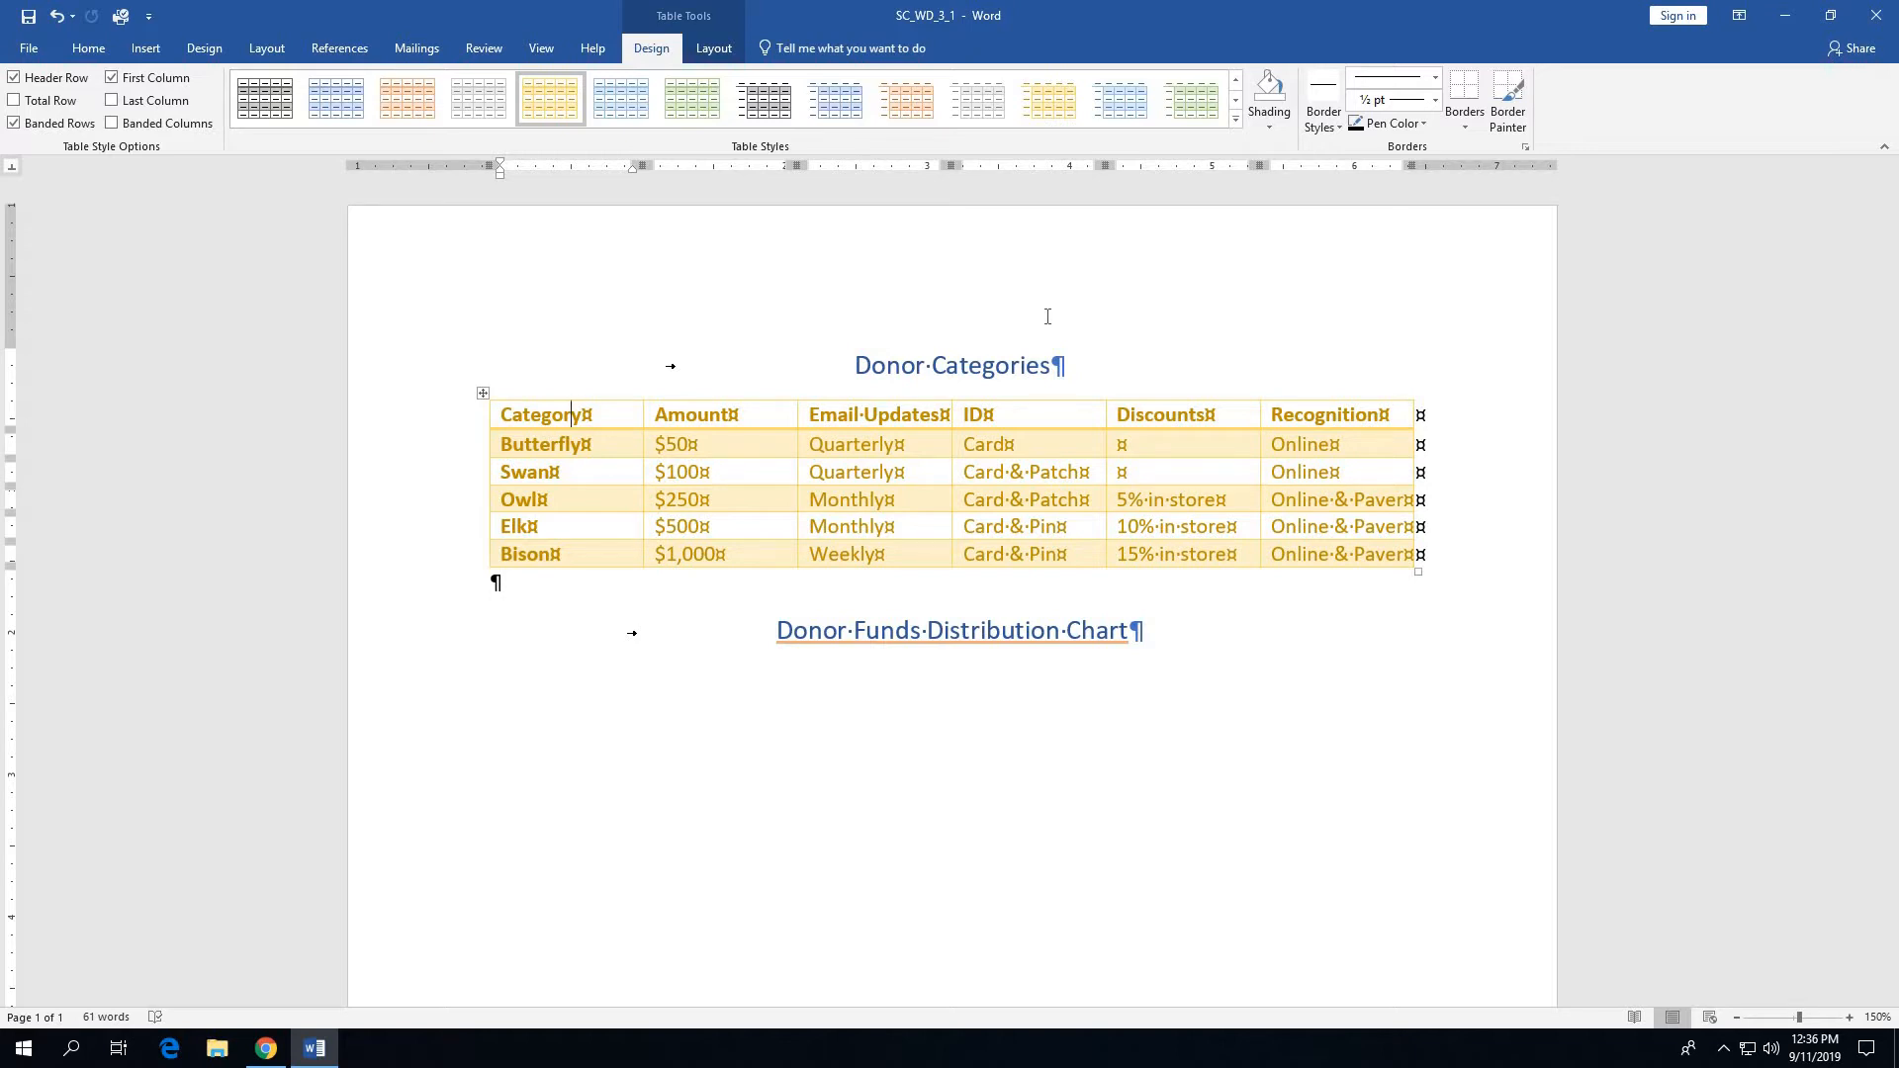
- Change the font color of the entire Donor Categories table to Blue, Accent 1, Darker 25%
left_click(482, 394)
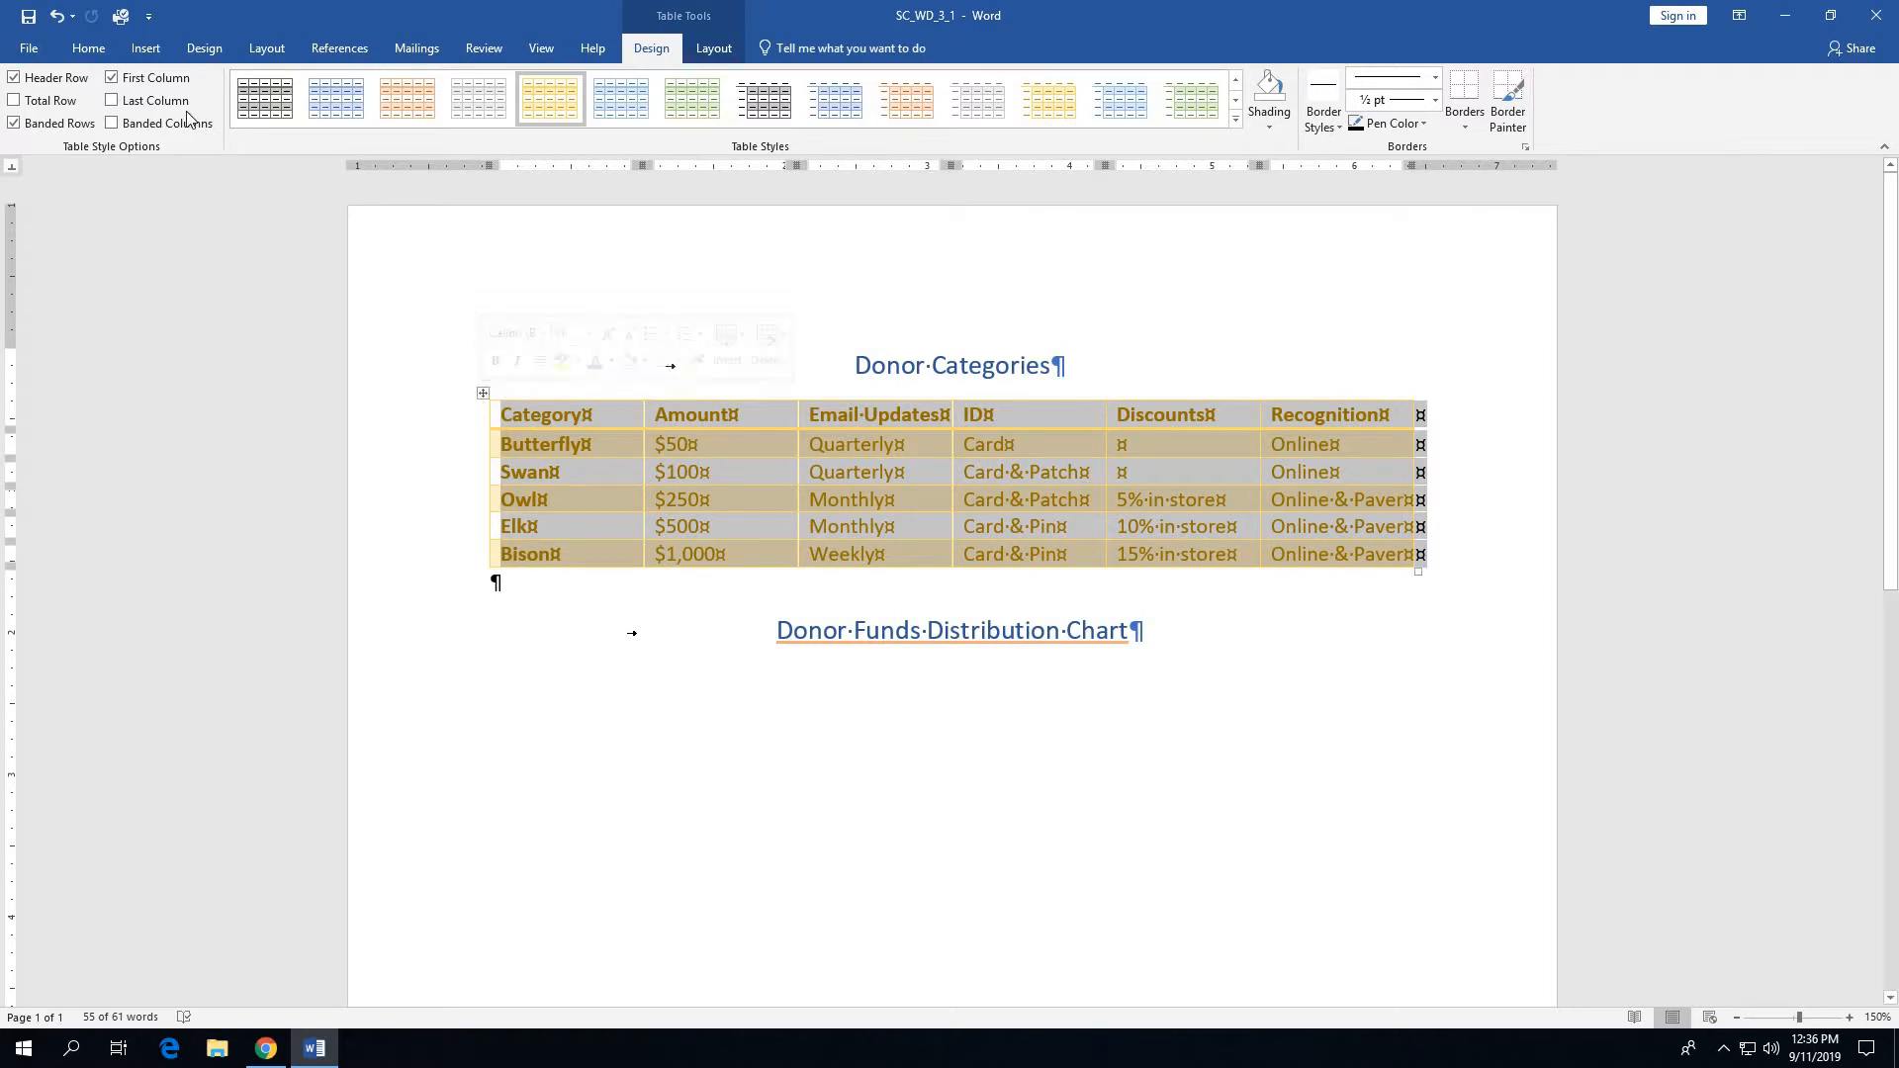
left_click(96, 52)
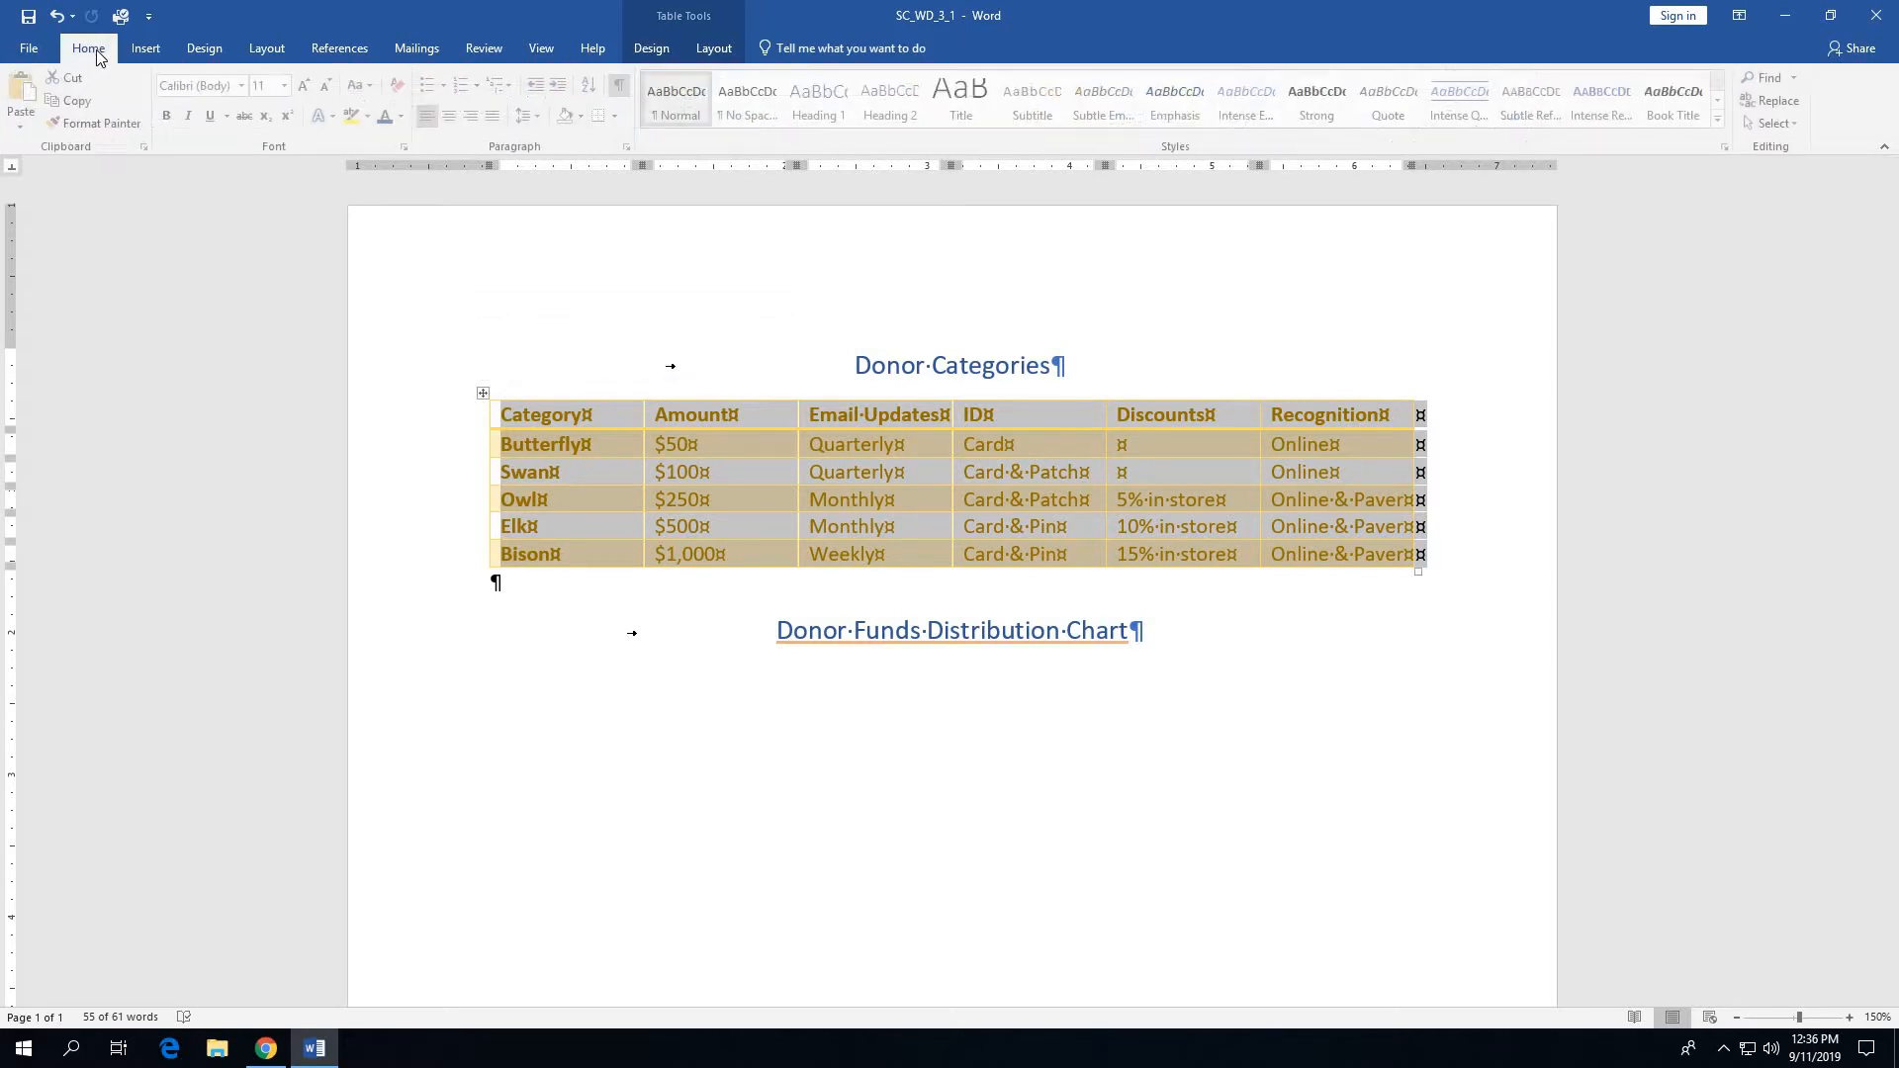
left_click(403, 117)
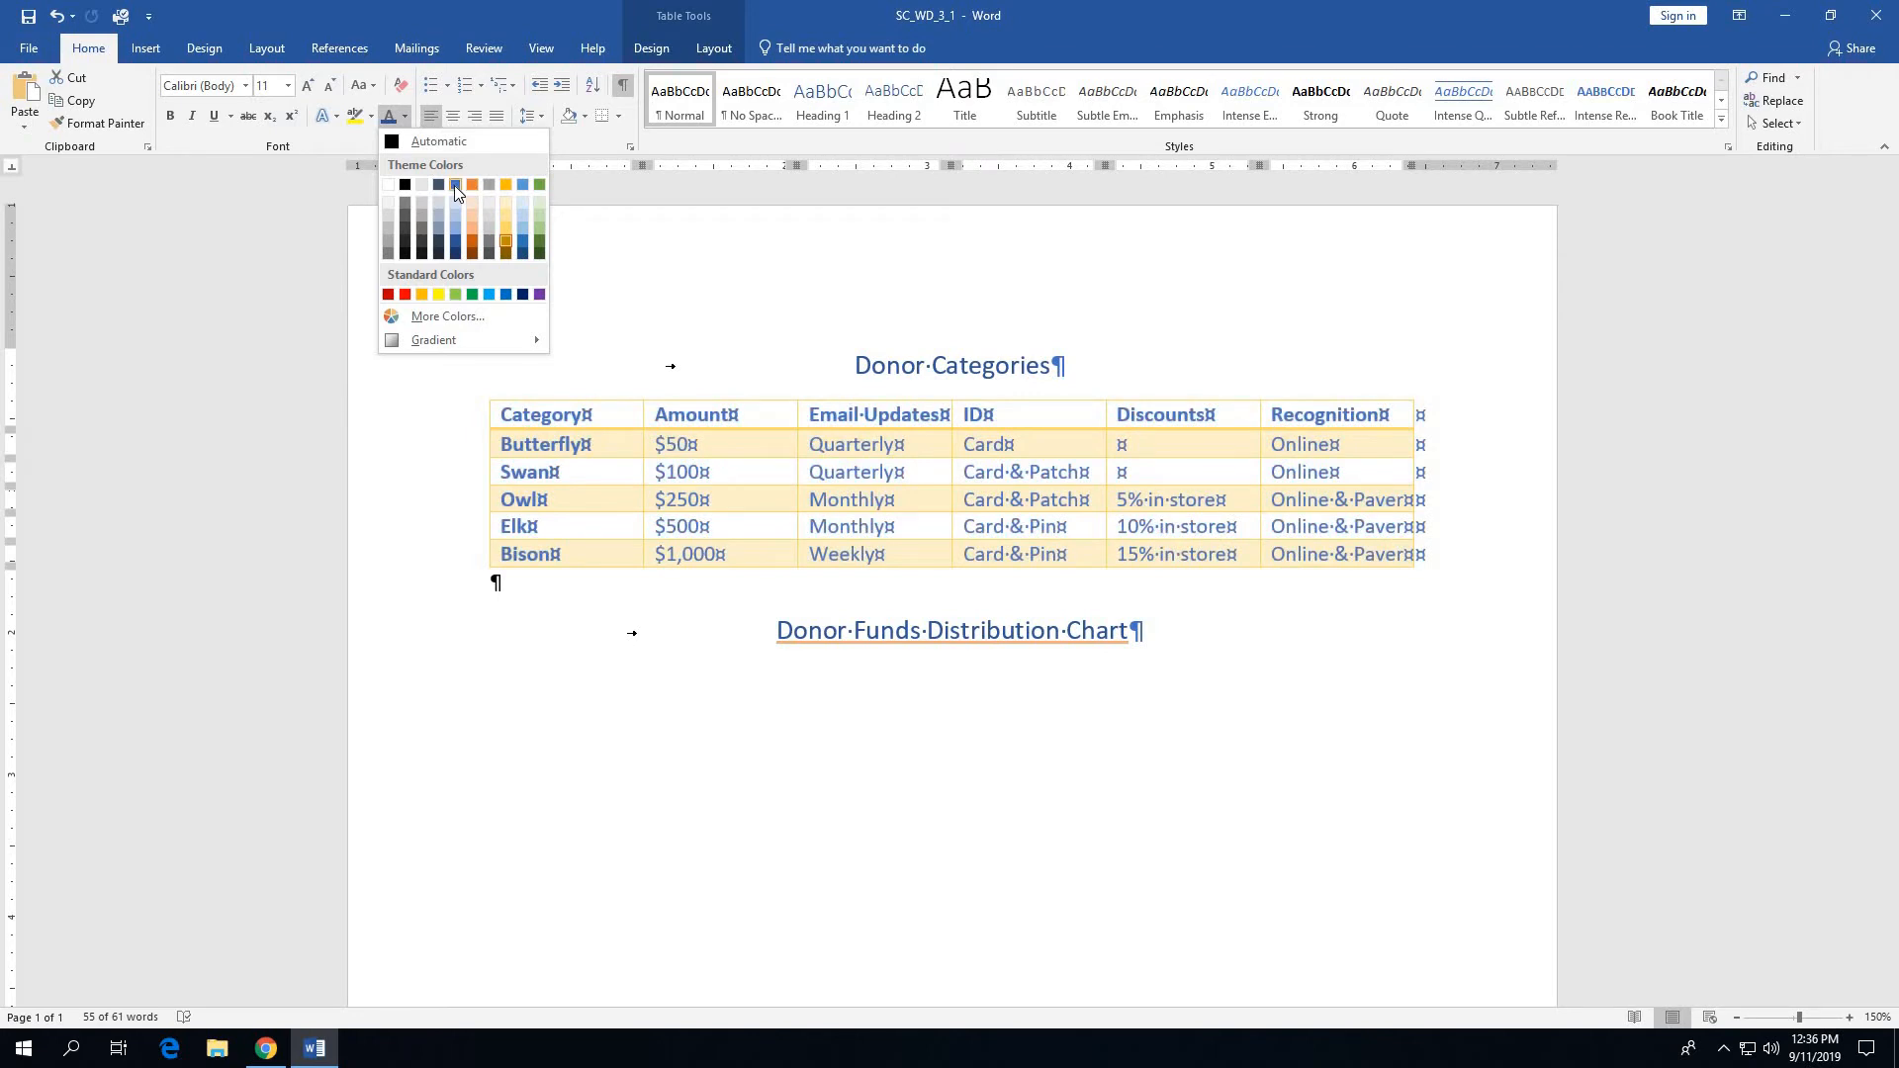
left_click(457, 240)
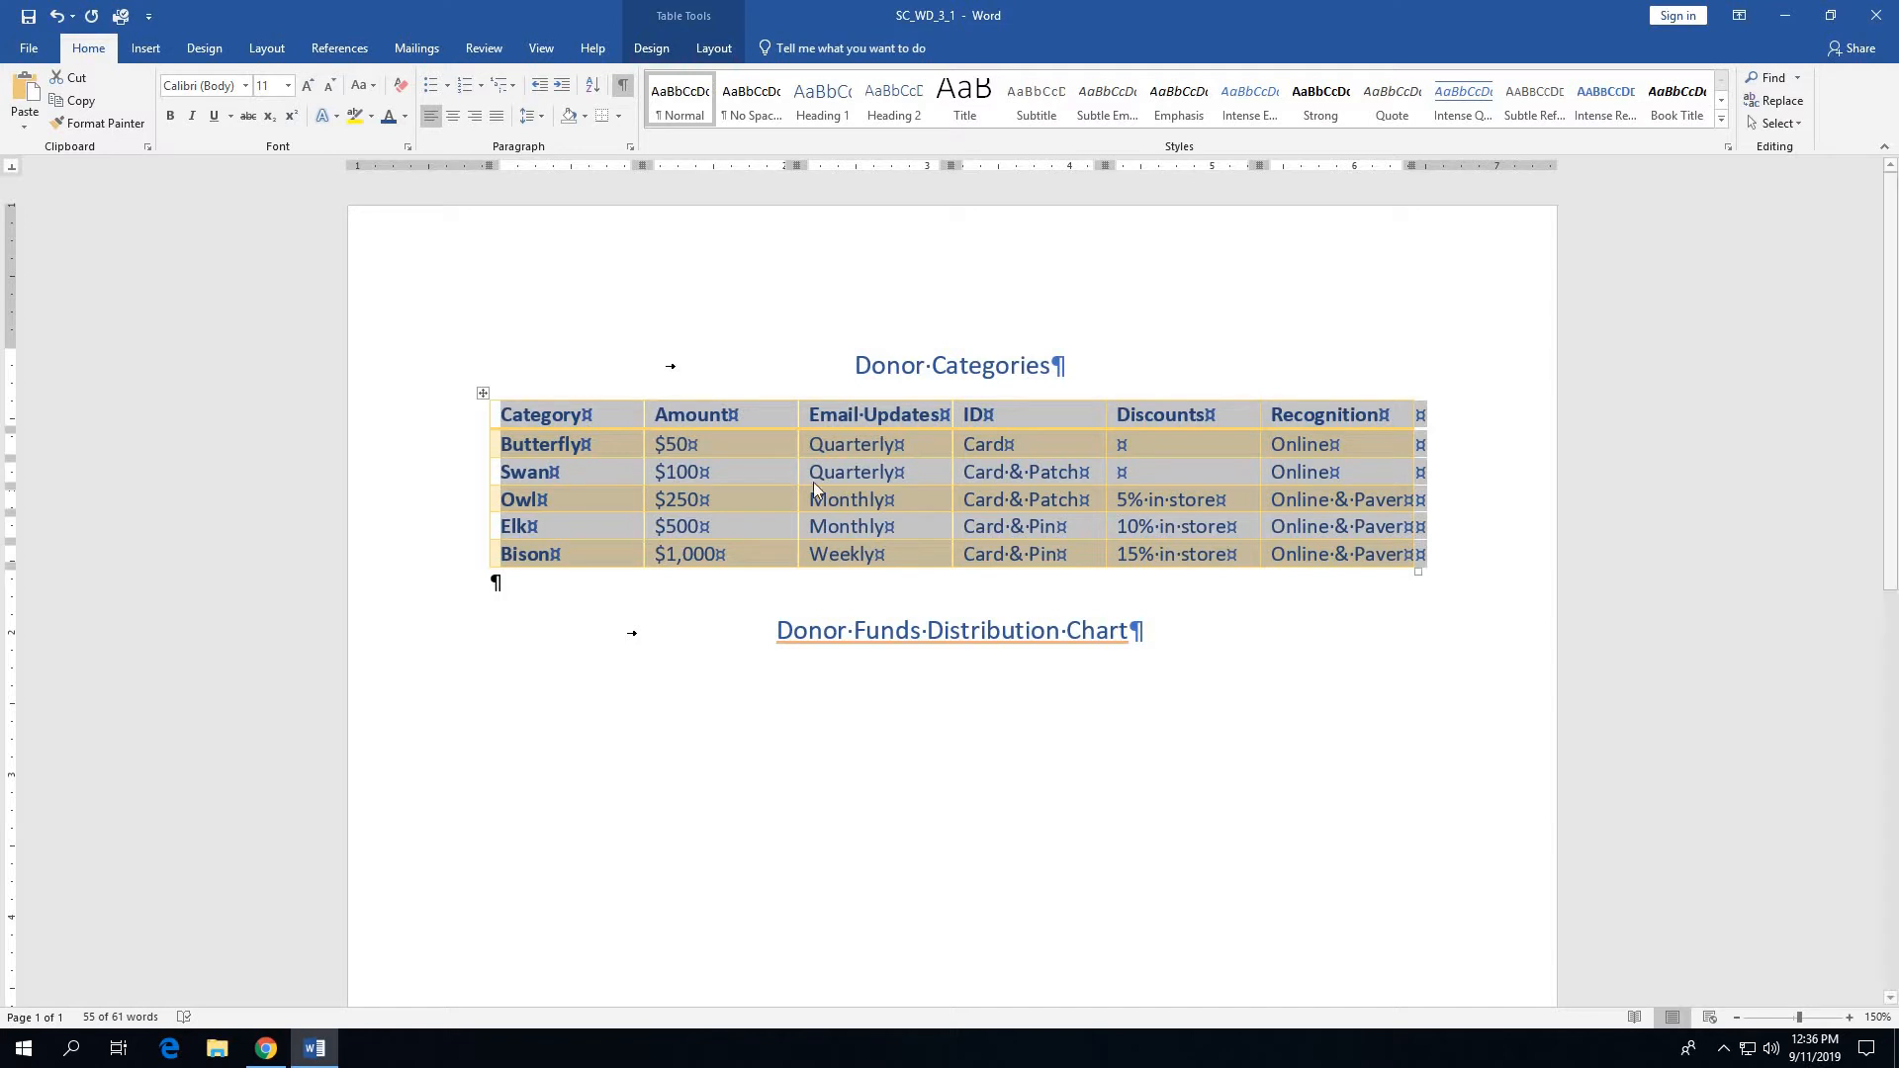
- Add a blank paragraph below the Donor Funds Distribution Chart title, clear all its formatting and center it
left_click(1138, 634)
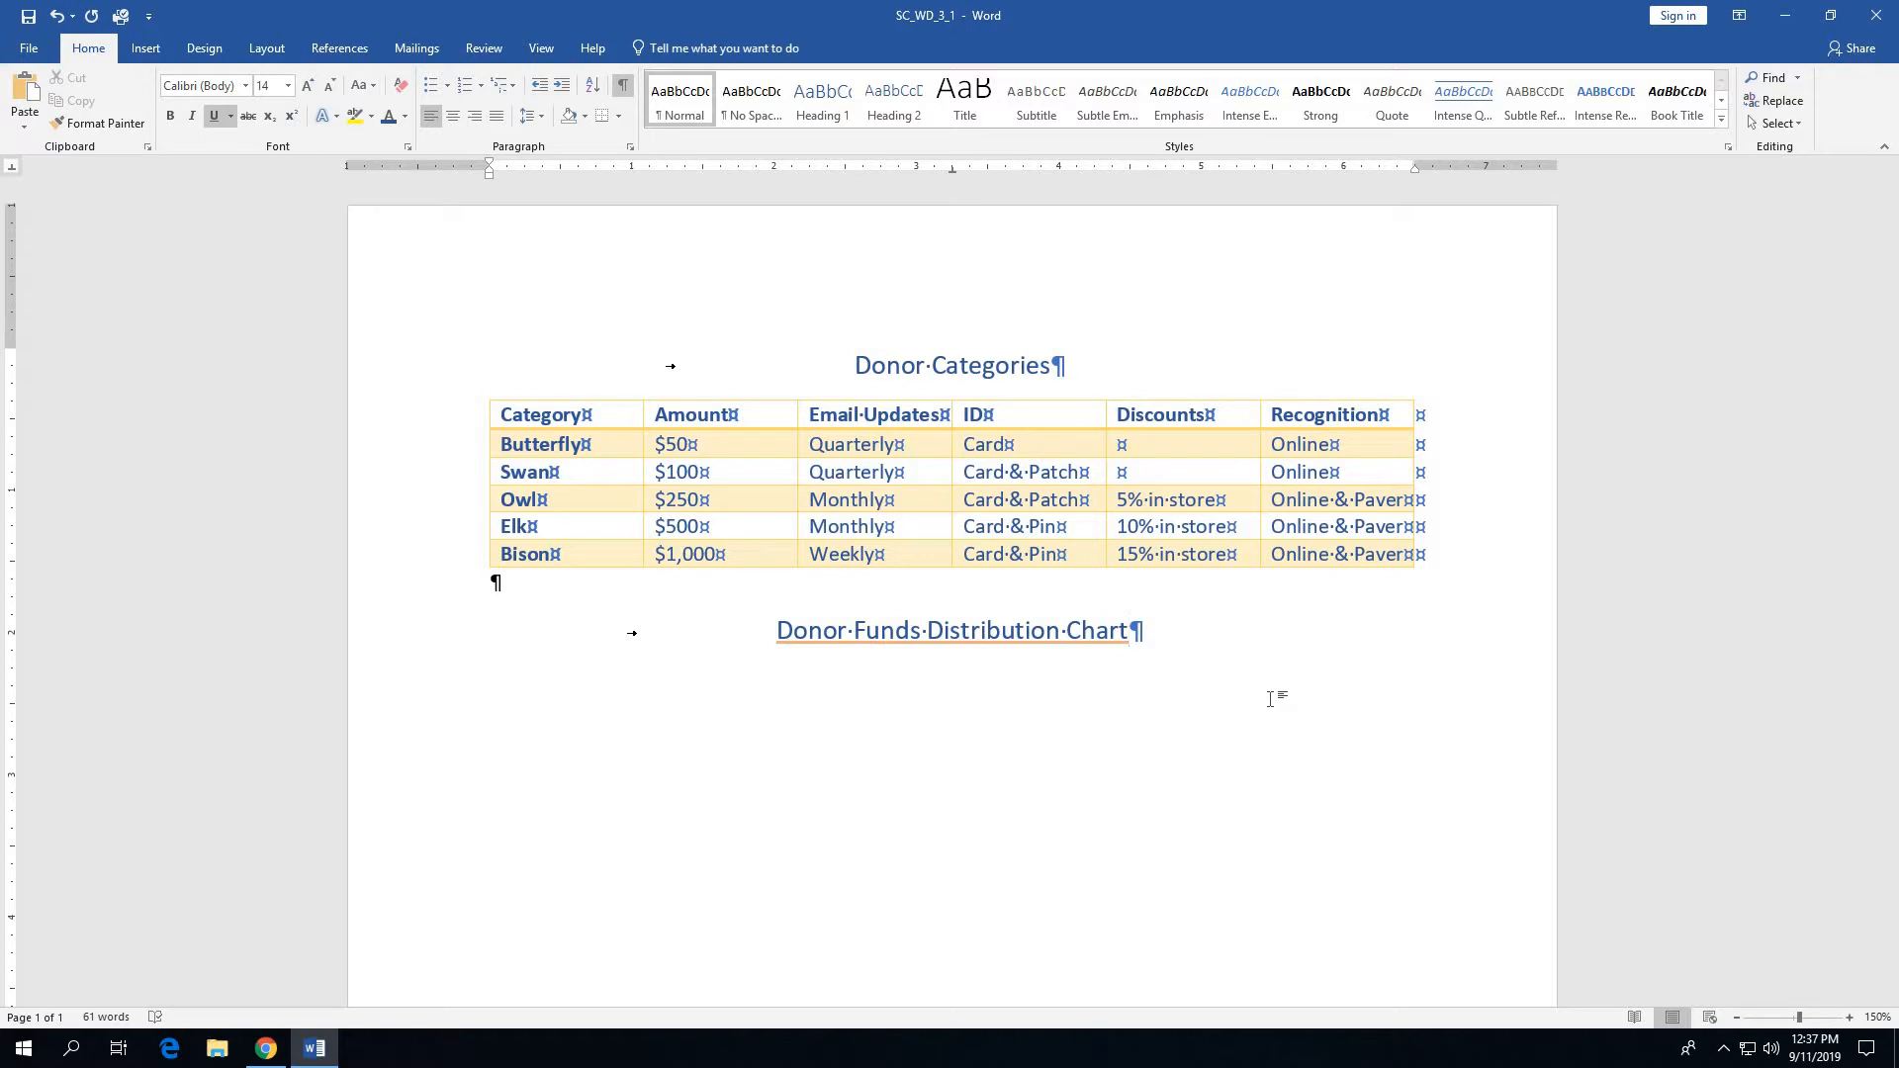
key("Return")
left_click(402, 91)
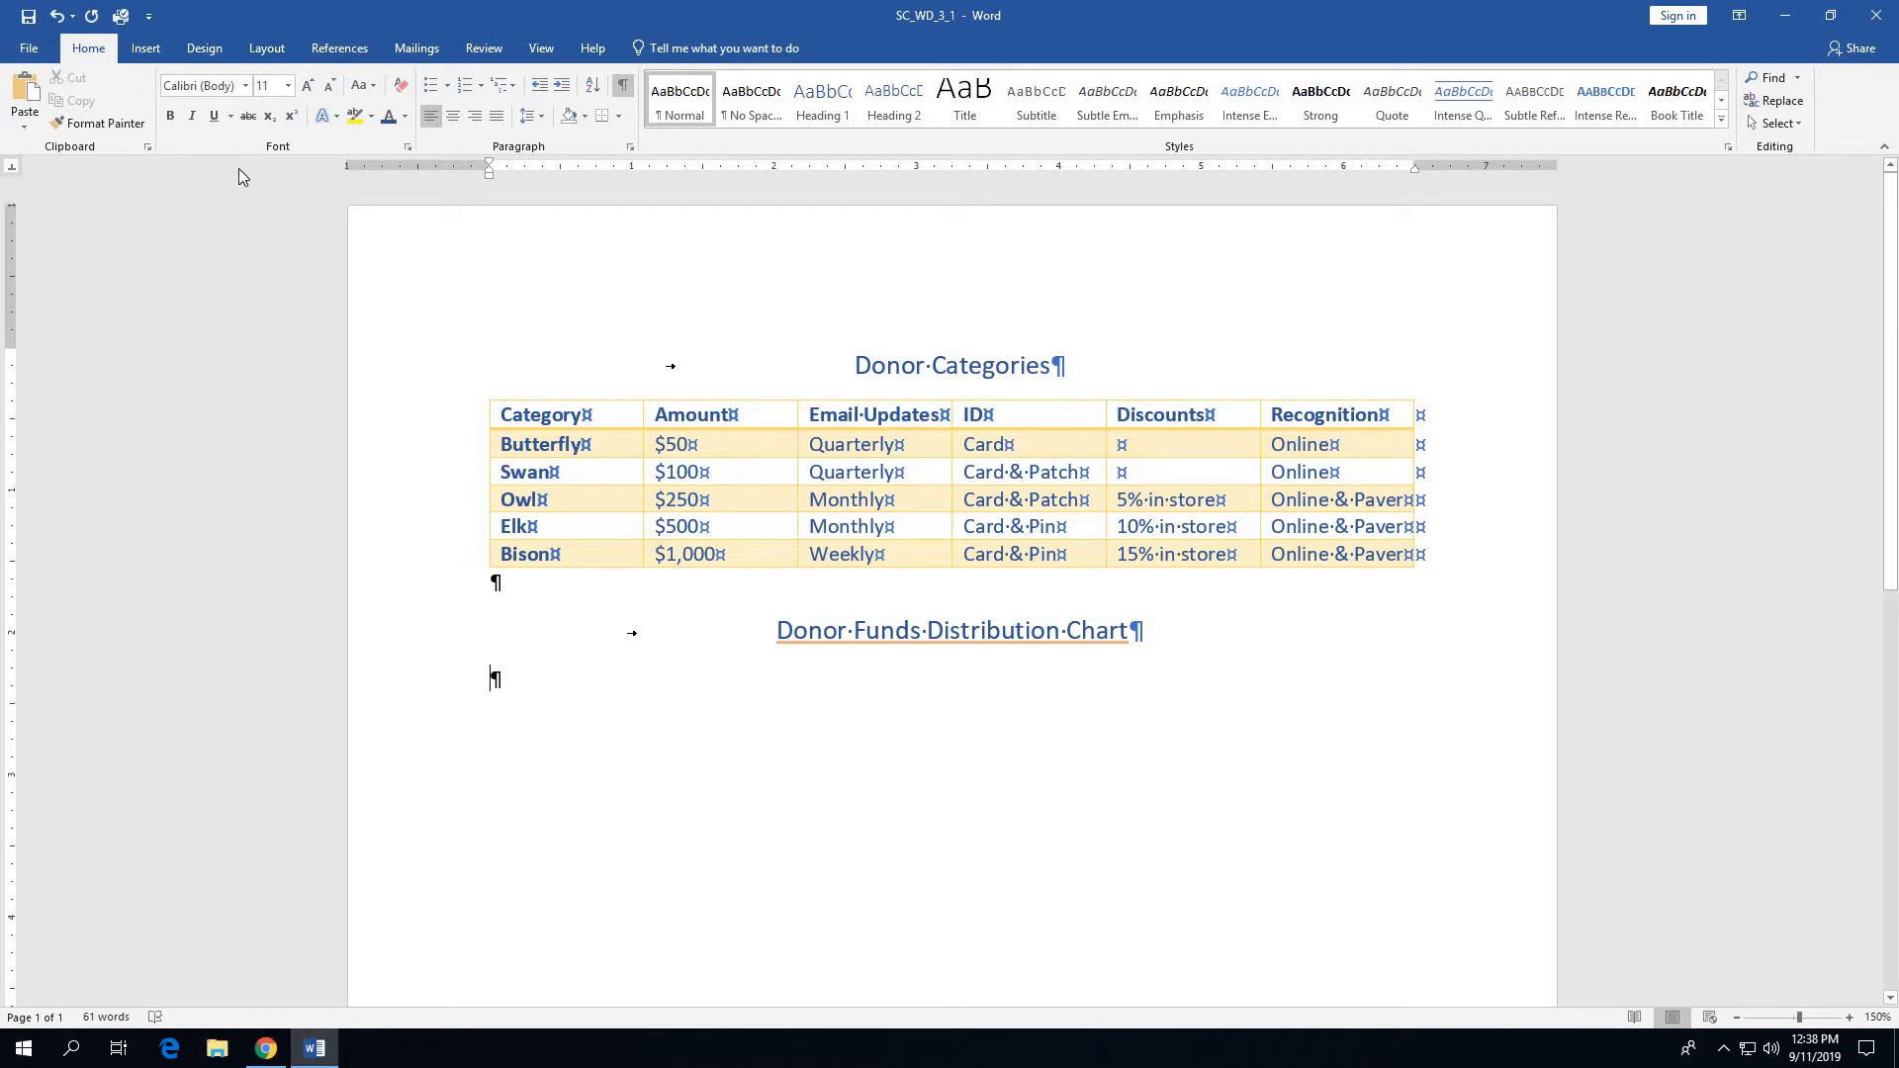
left_click(147, 50)
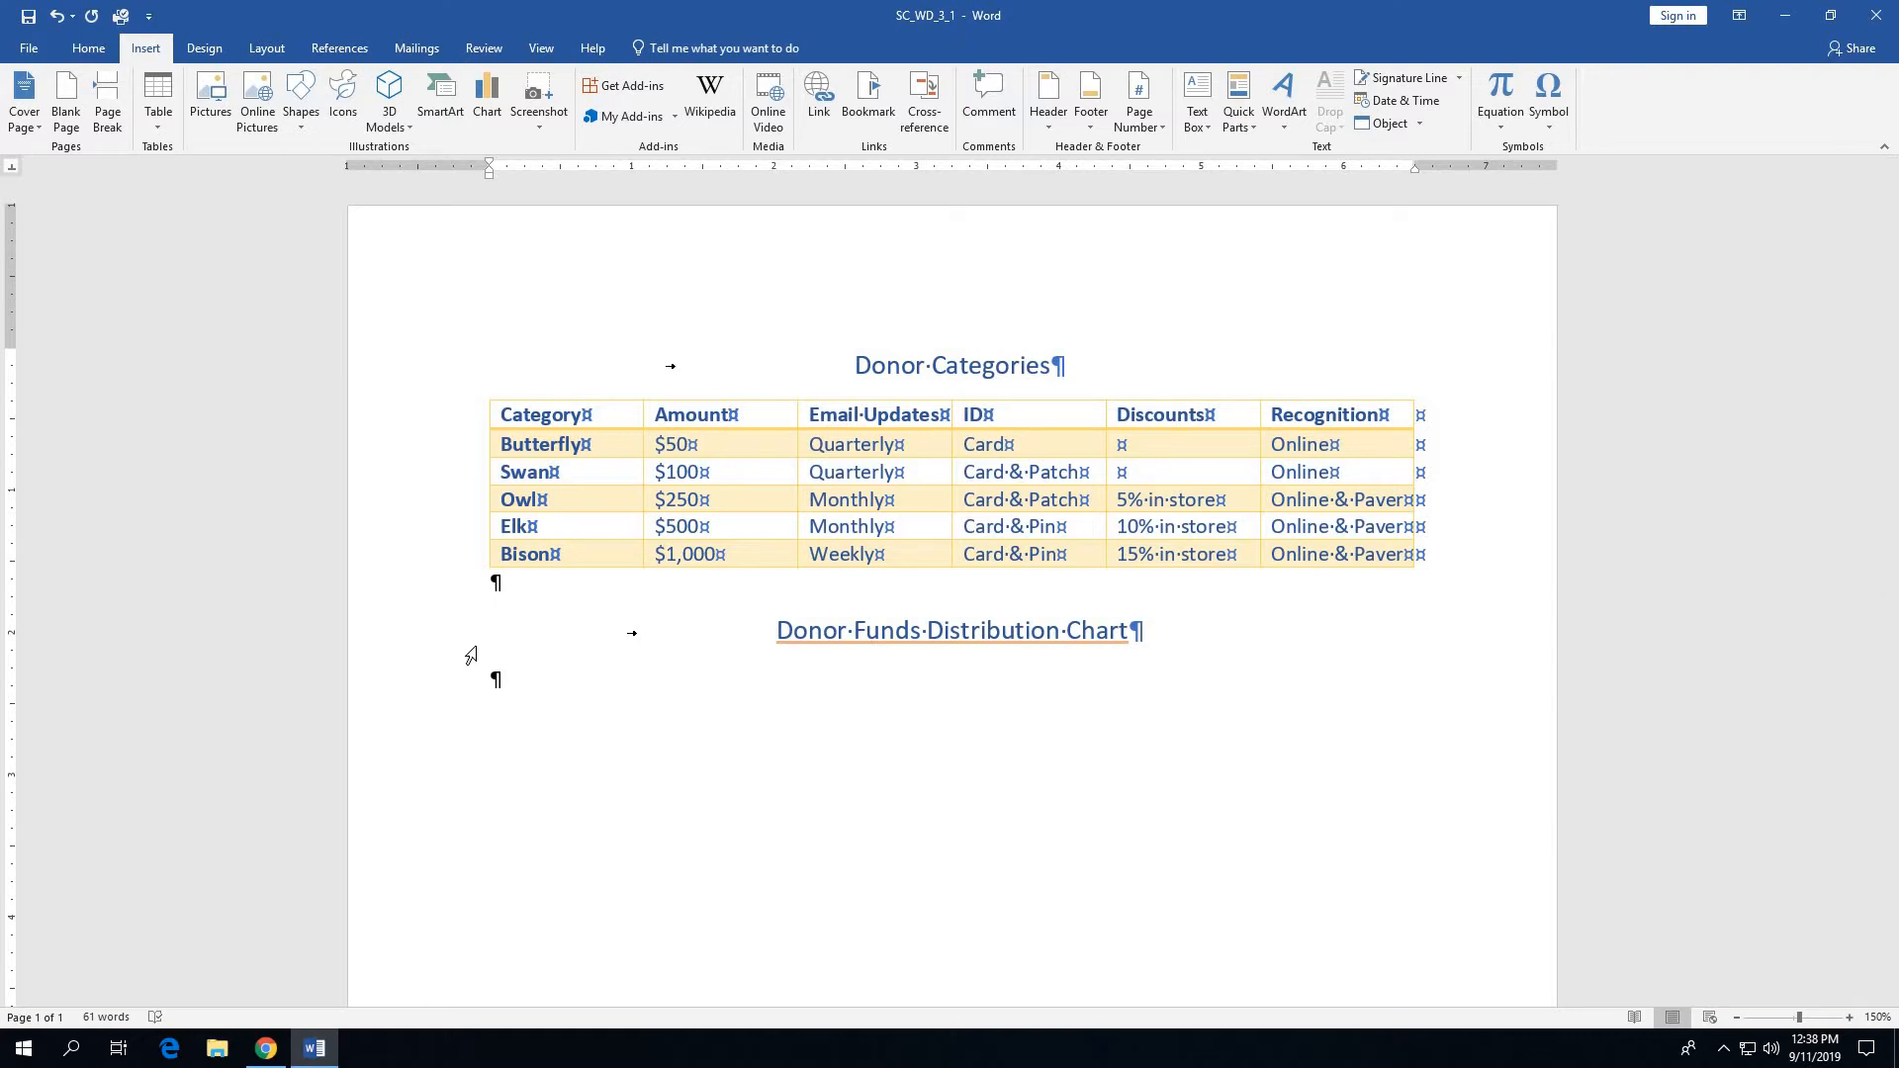
left_click(89, 49)
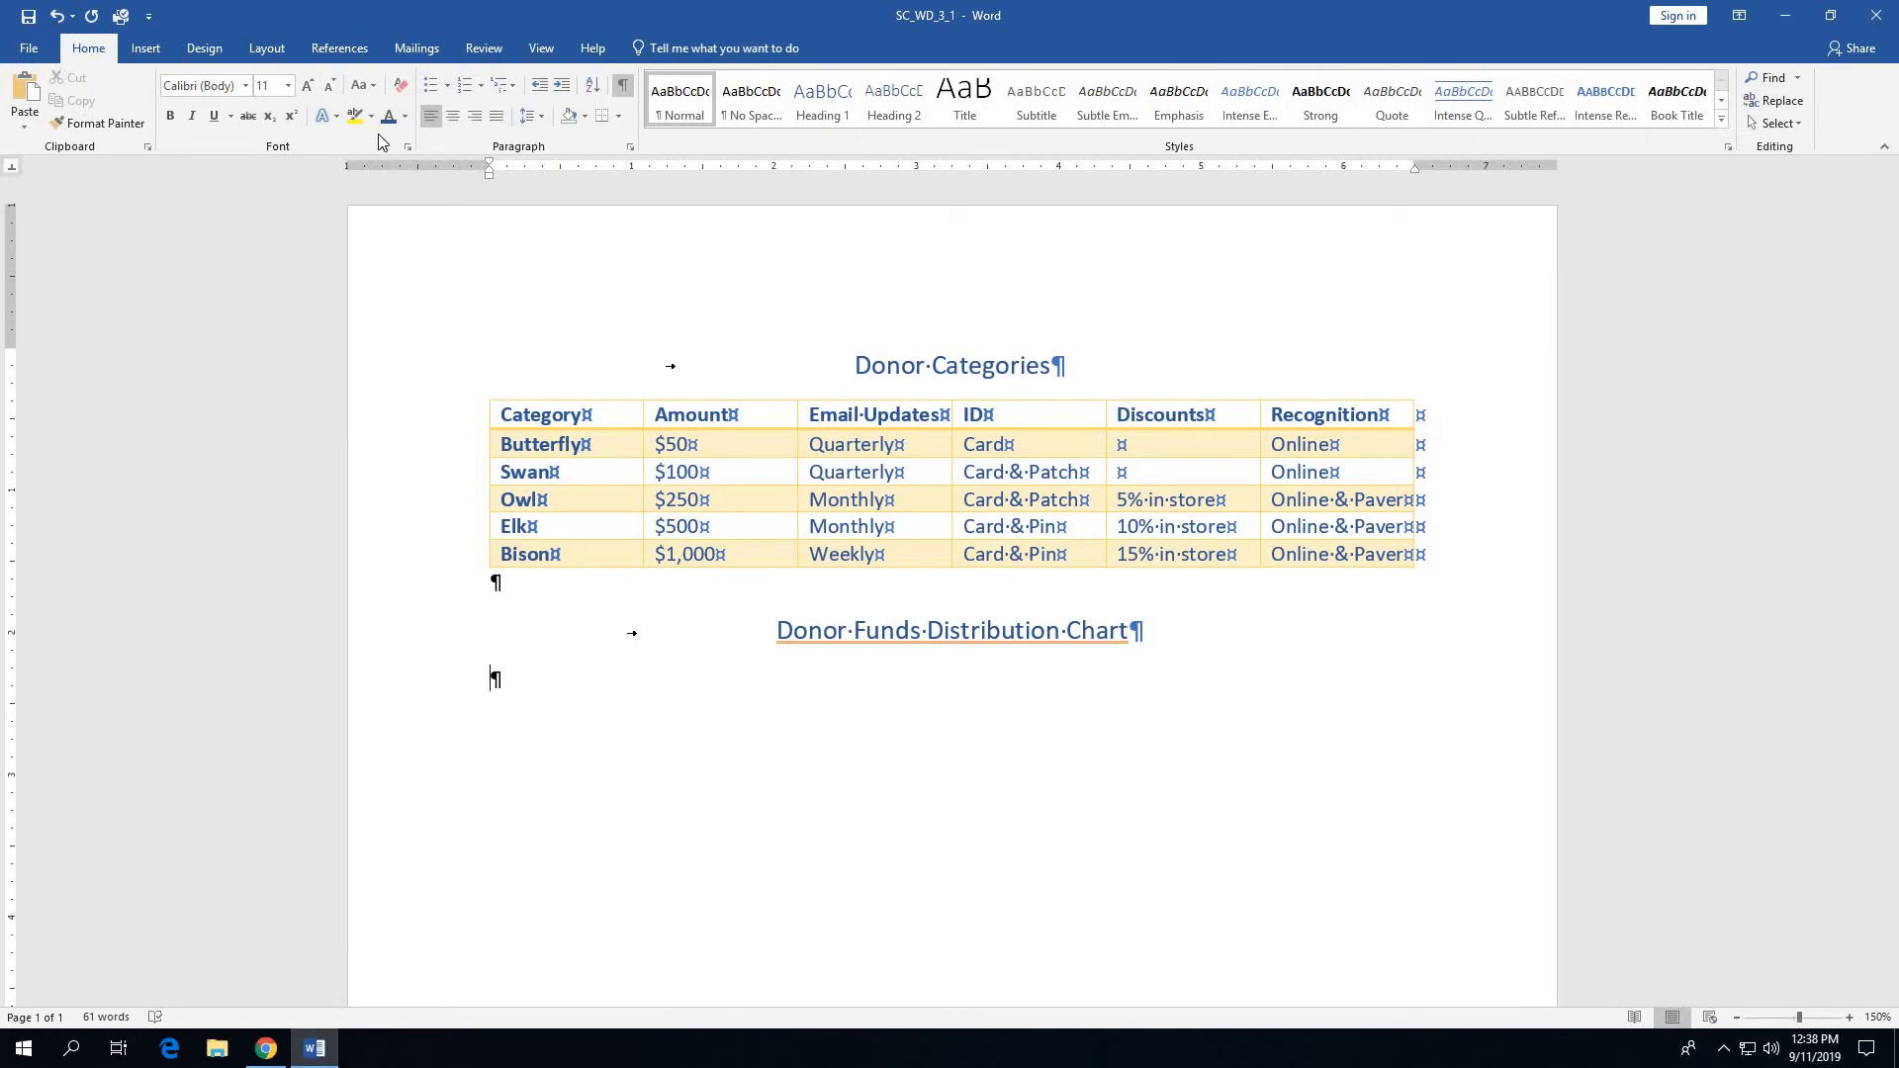
left_click(453, 117)
- Insert a Diverging Radial SmartArt graphic in the blank paragraph below the Donor Funds Distribution Chart title and add two more outer circles
left_click(149, 50)
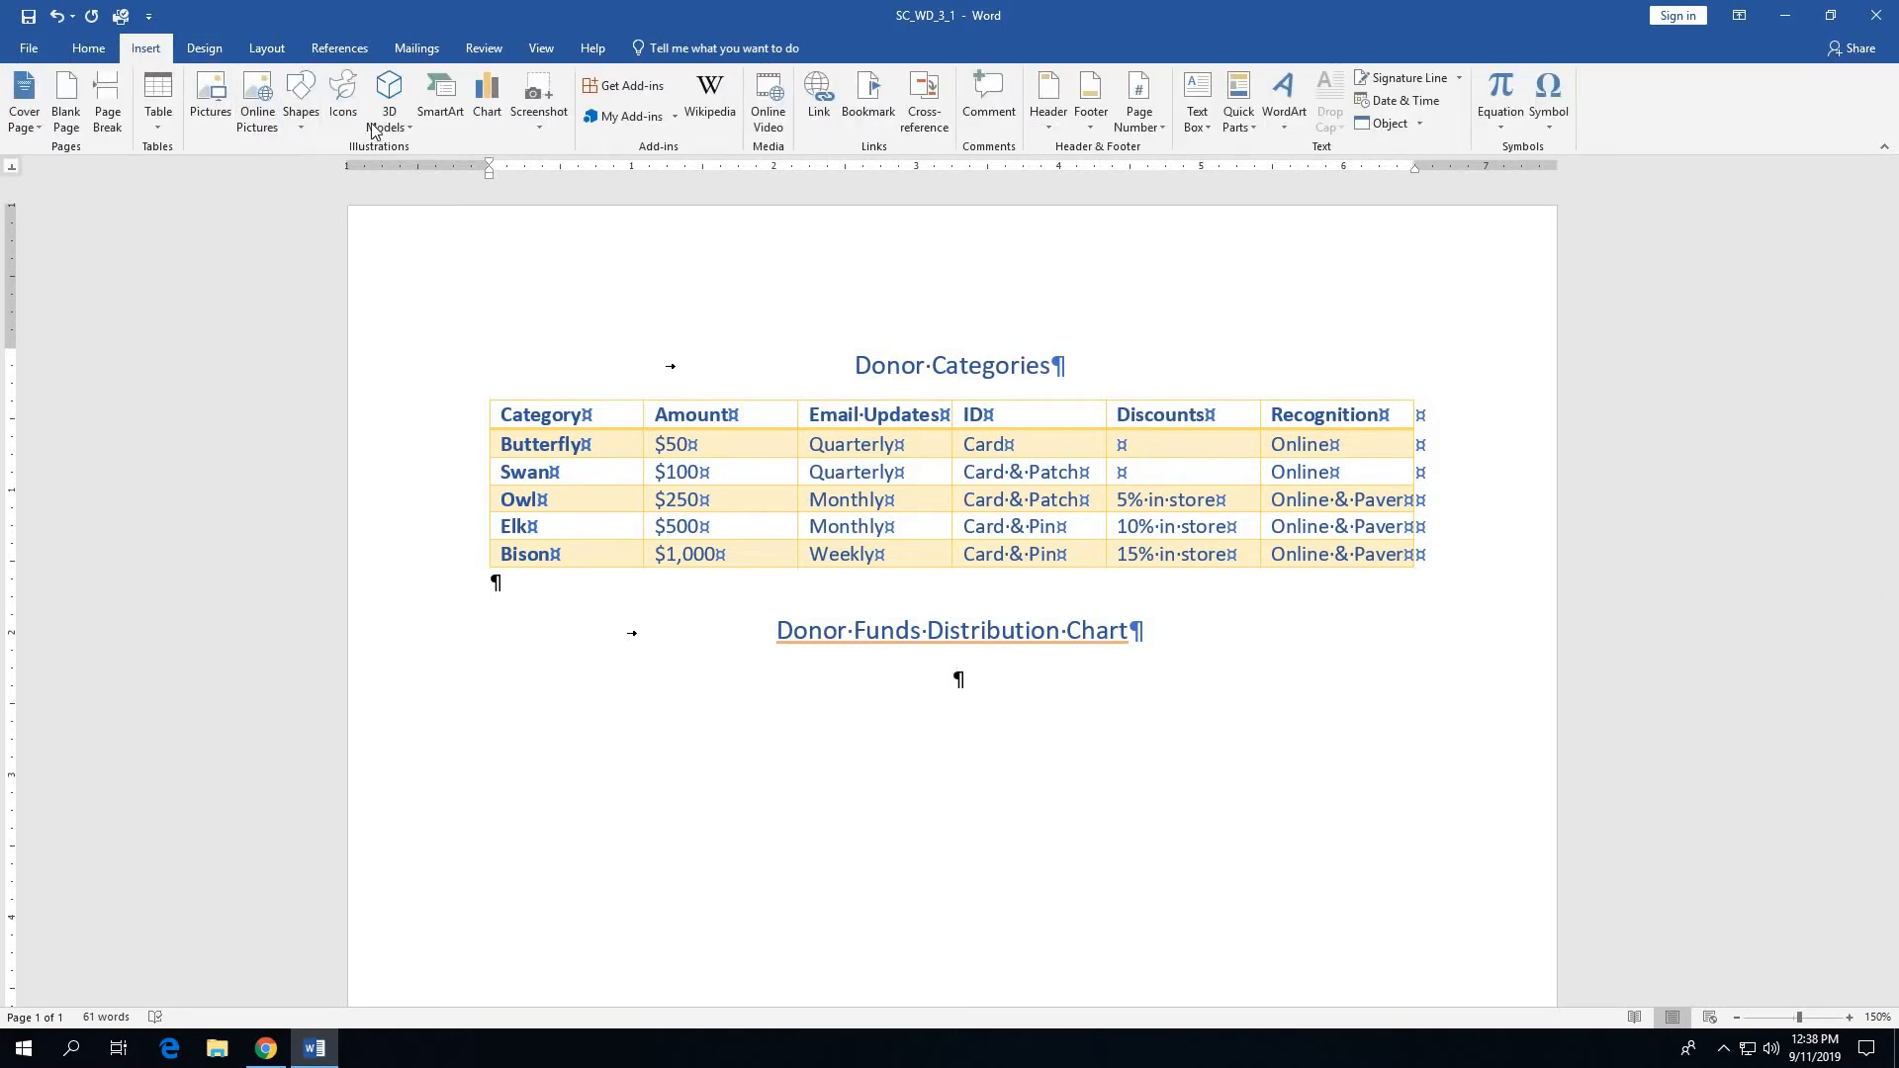
left_click(438, 118)
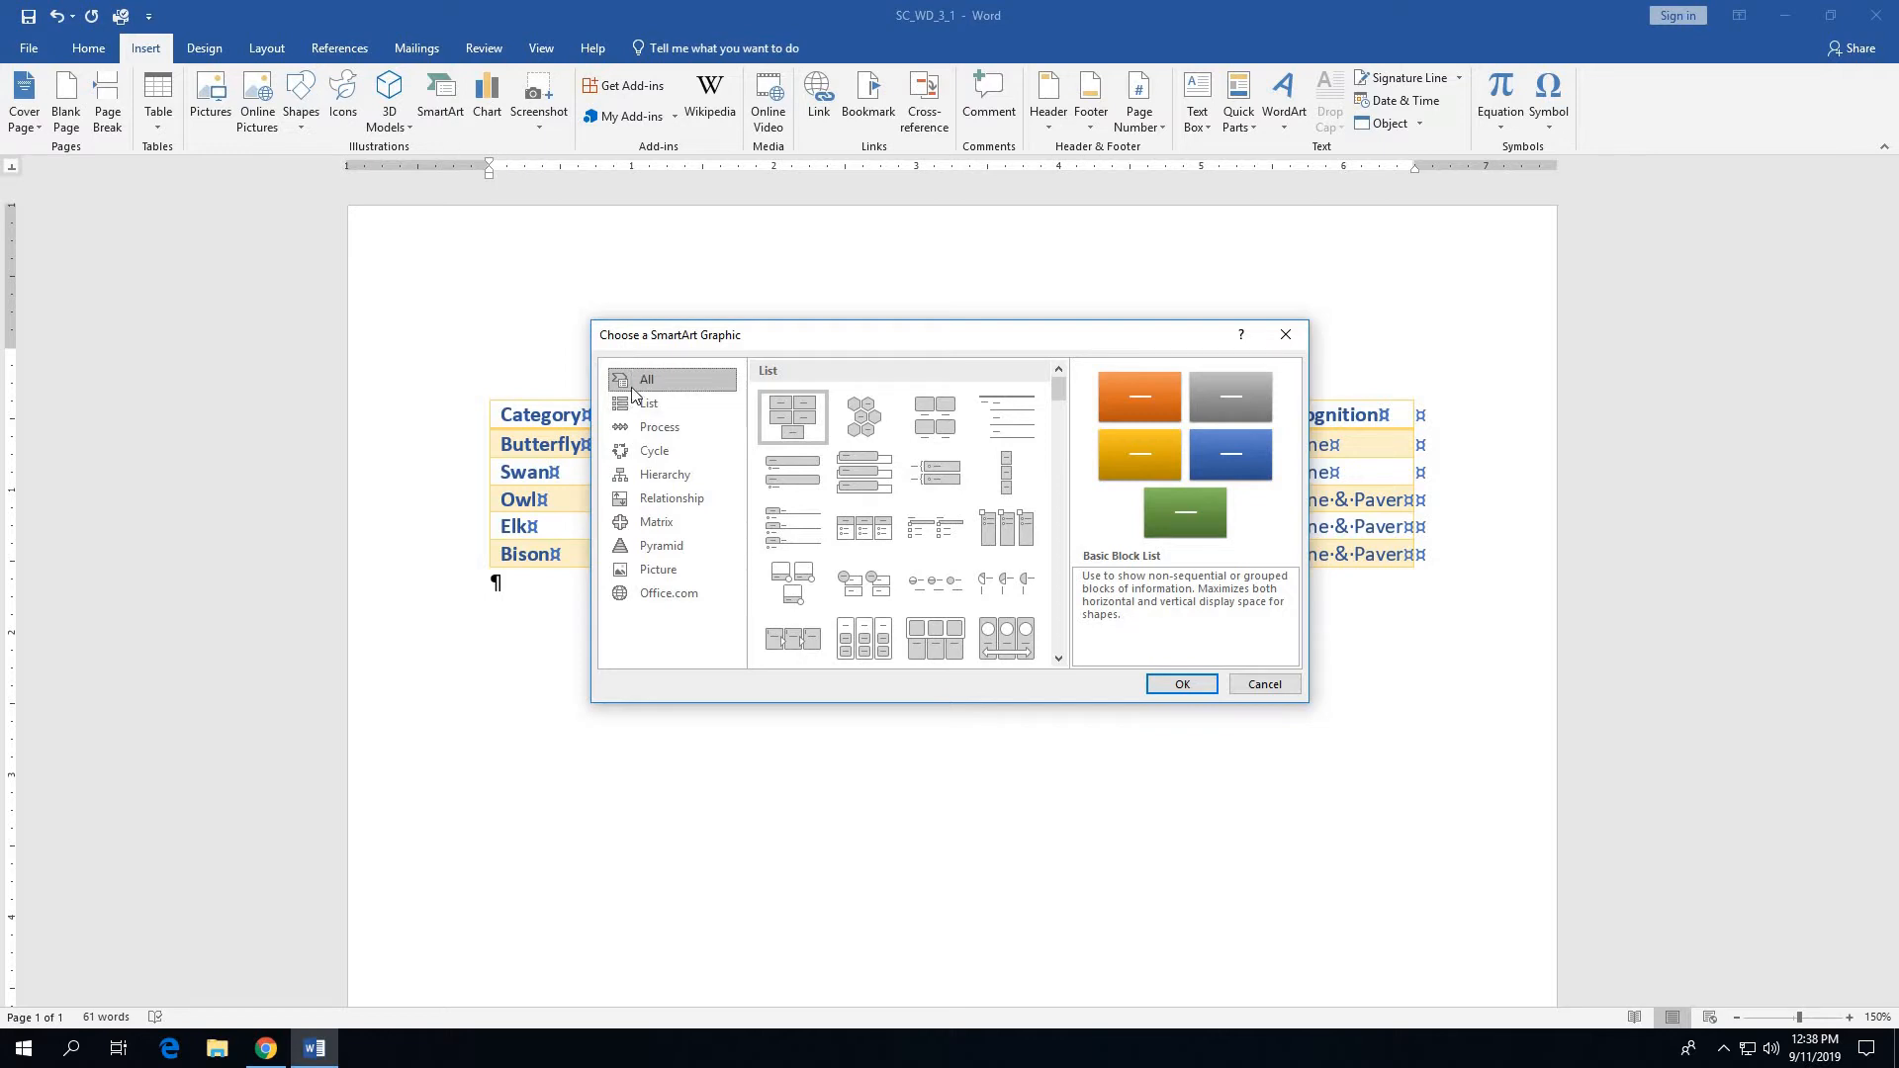
left_click(649, 457)
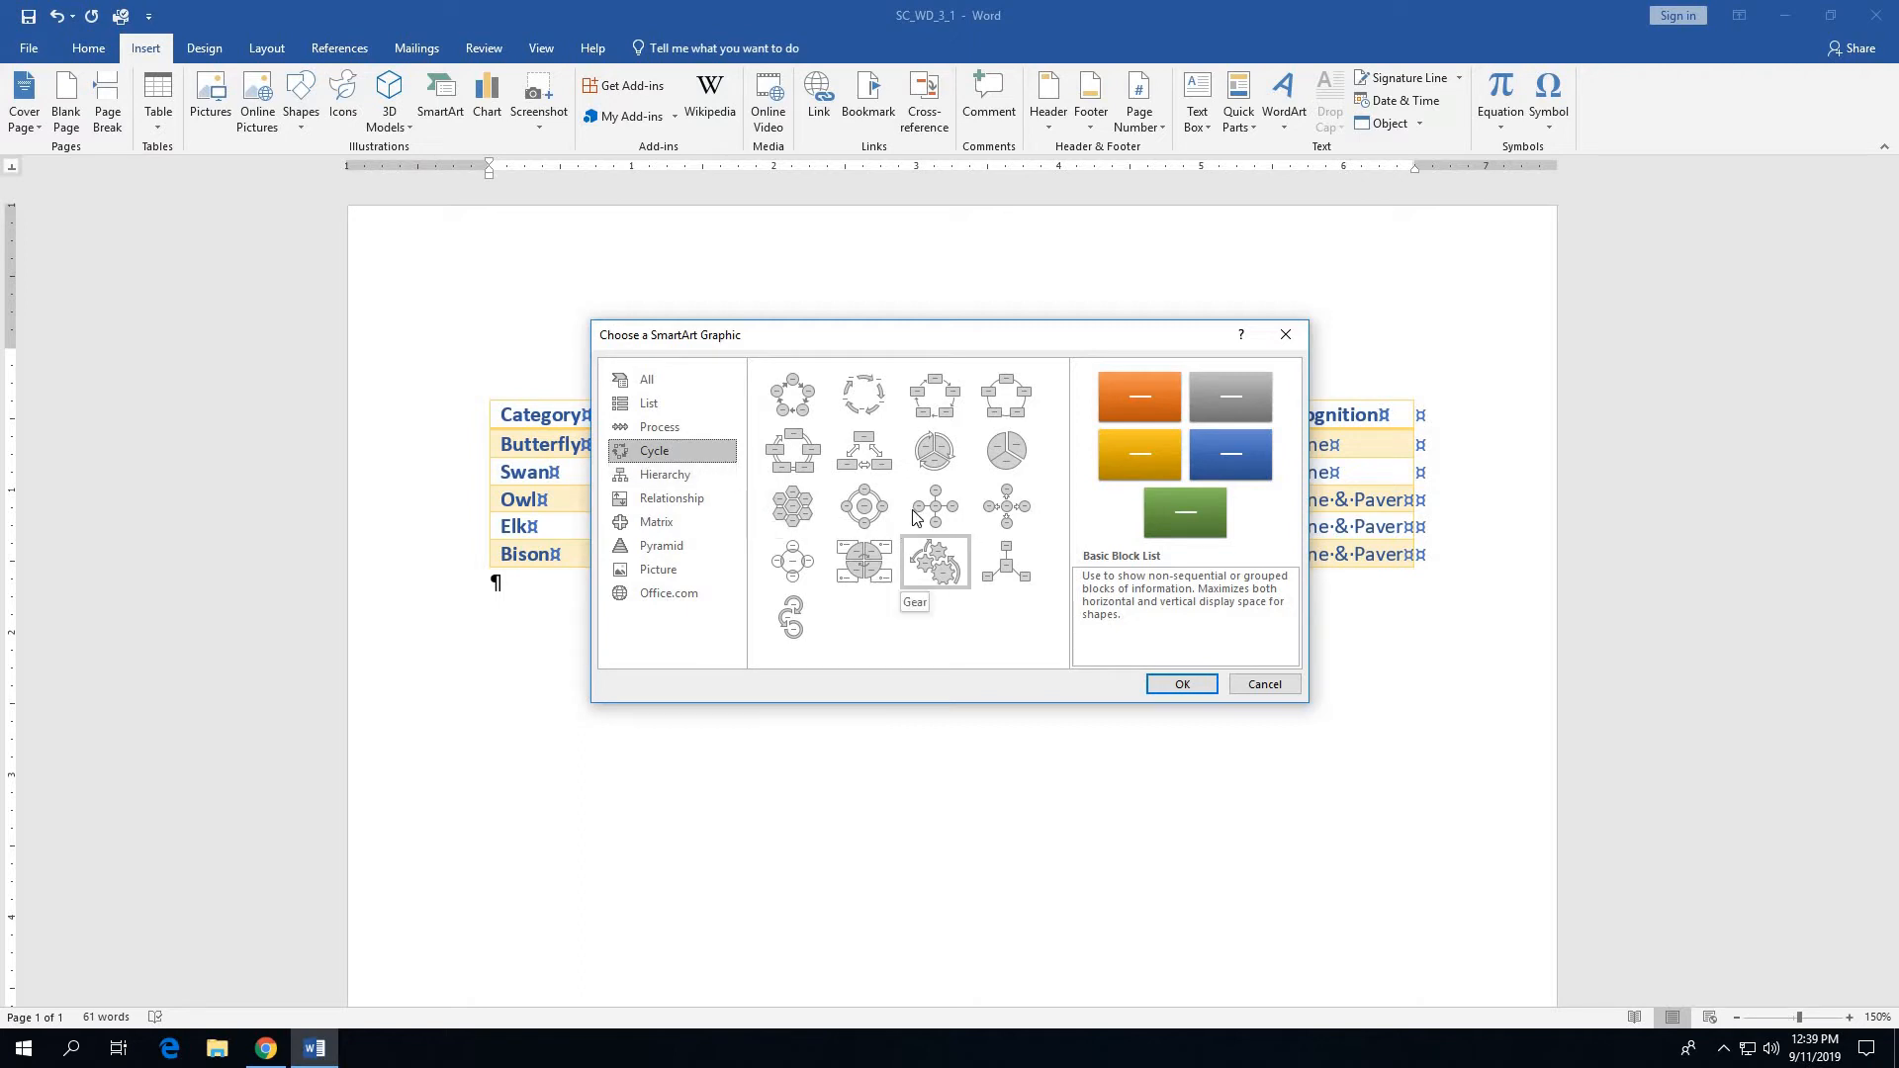
left_click(1011, 522)
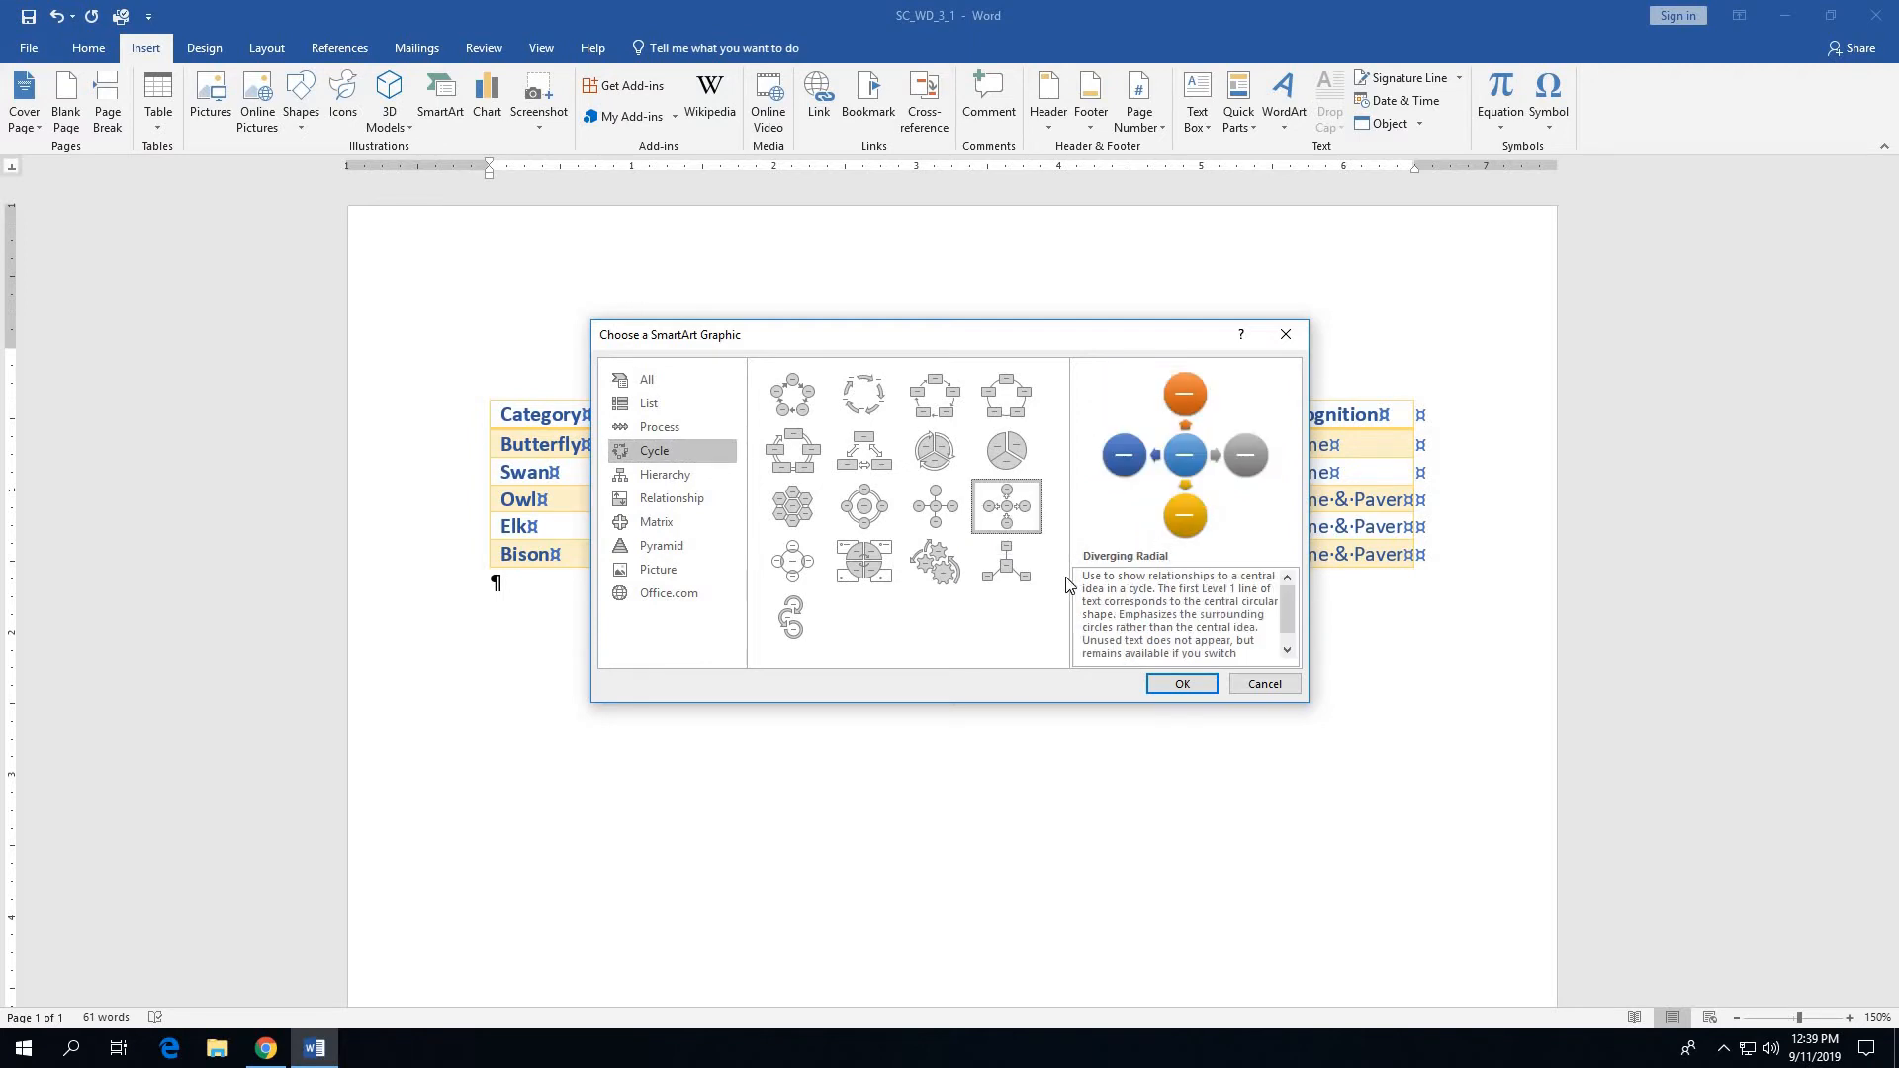
left_click(1179, 684)
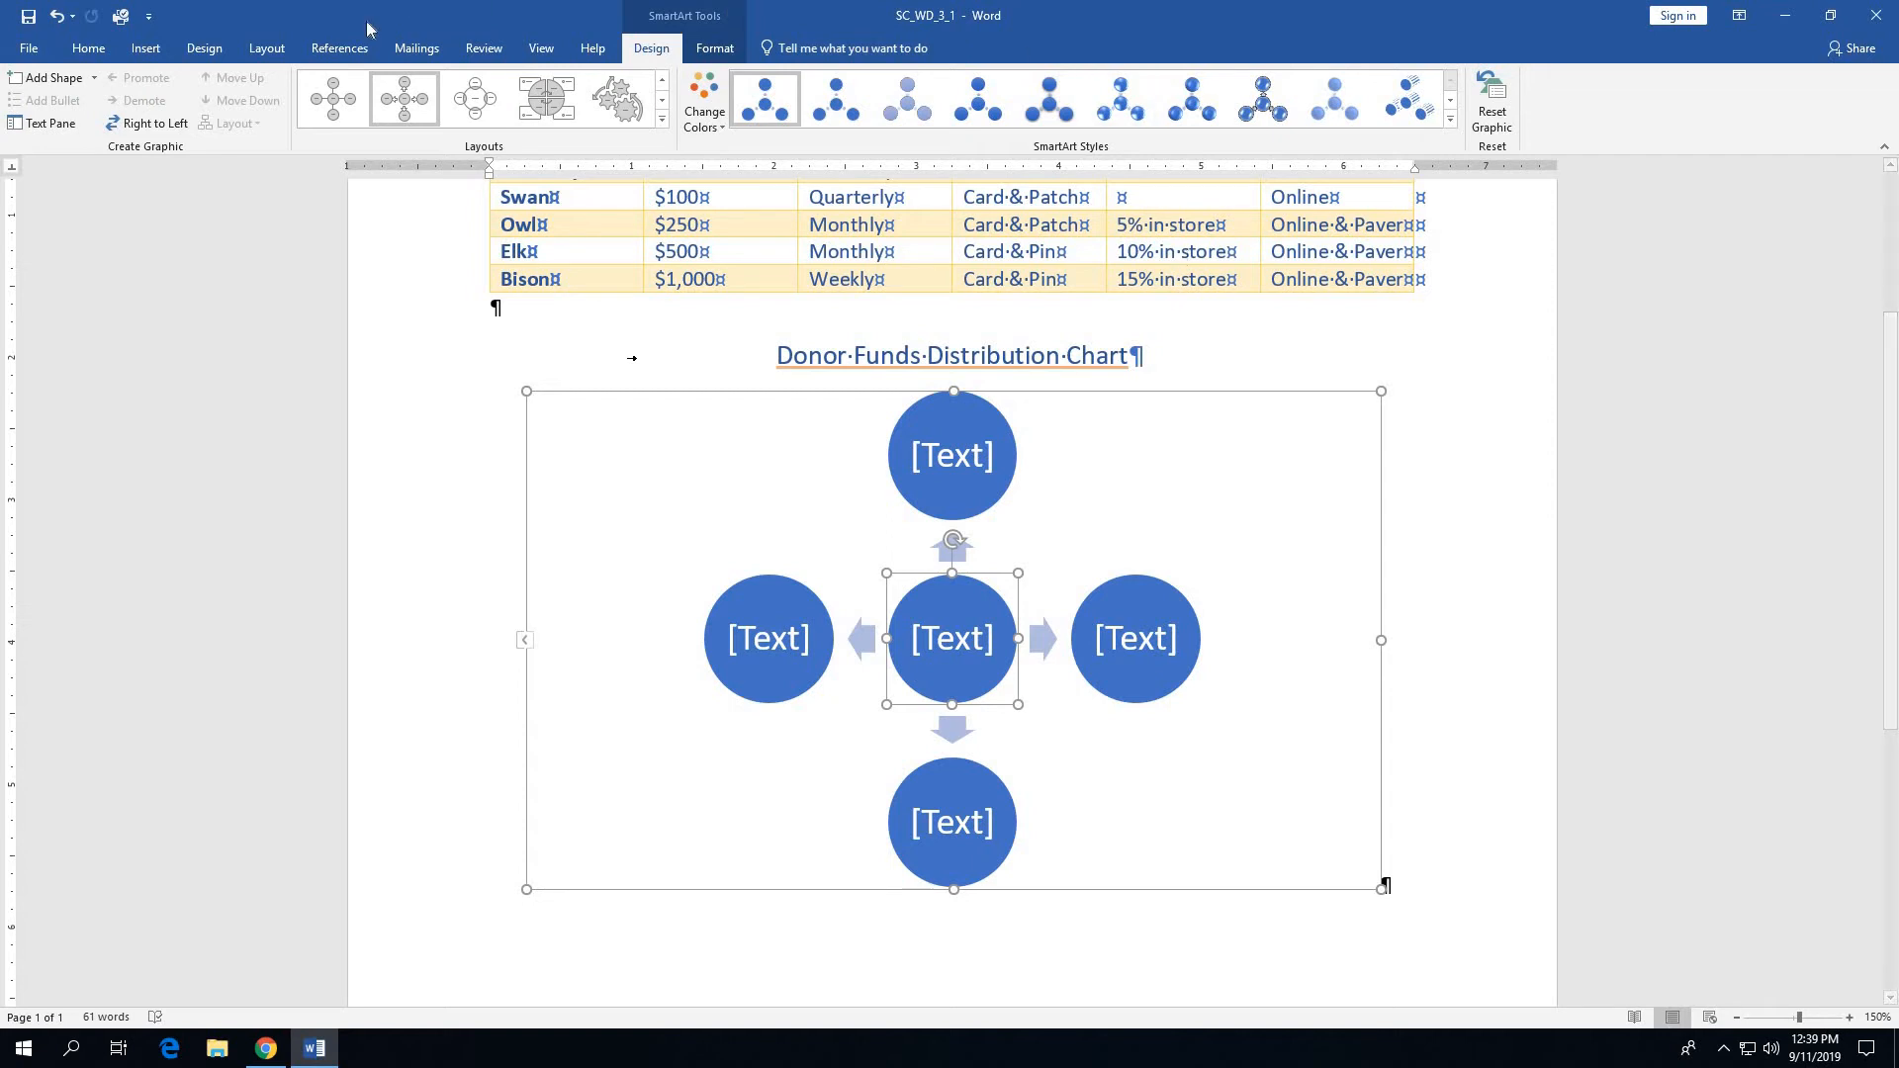
left_click(45, 79)
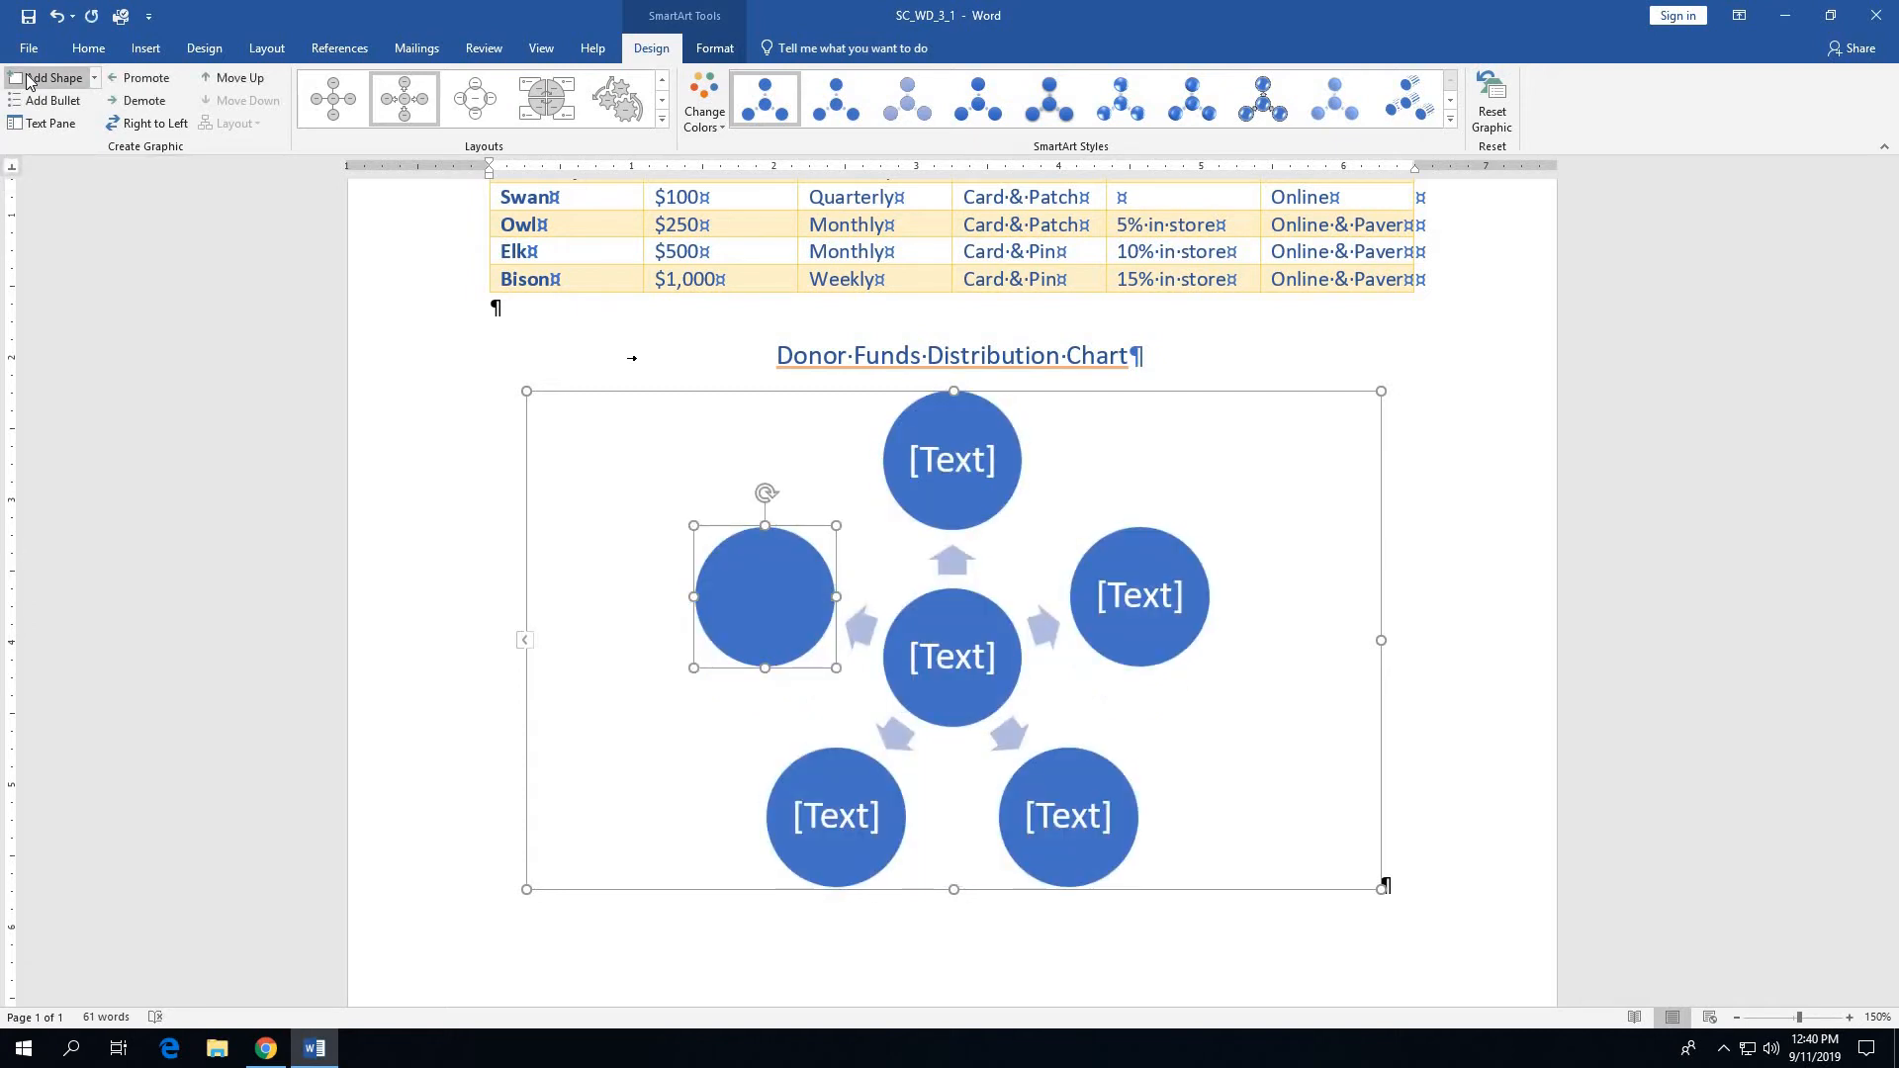
left_click(26, 78)
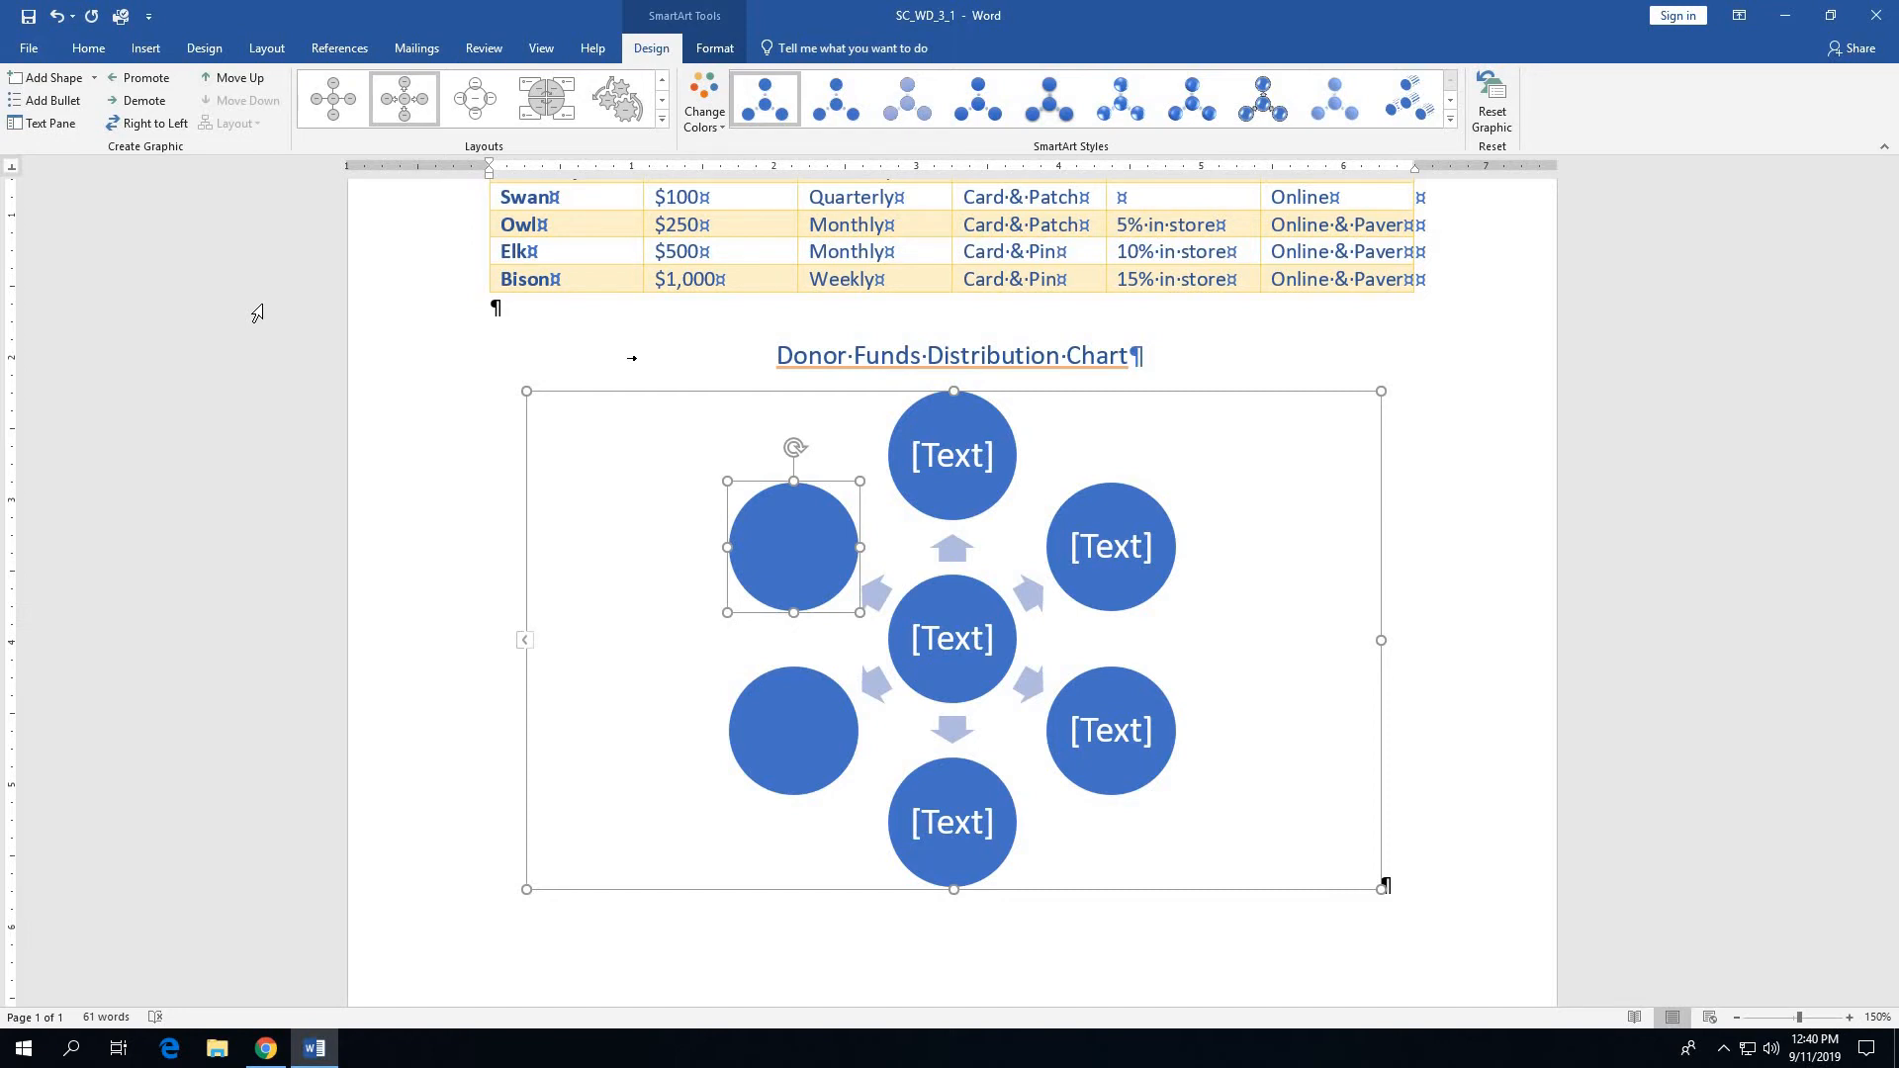
- Label the central circle of the SmartArt graphic "How your donations help"
left_click(959, 643)
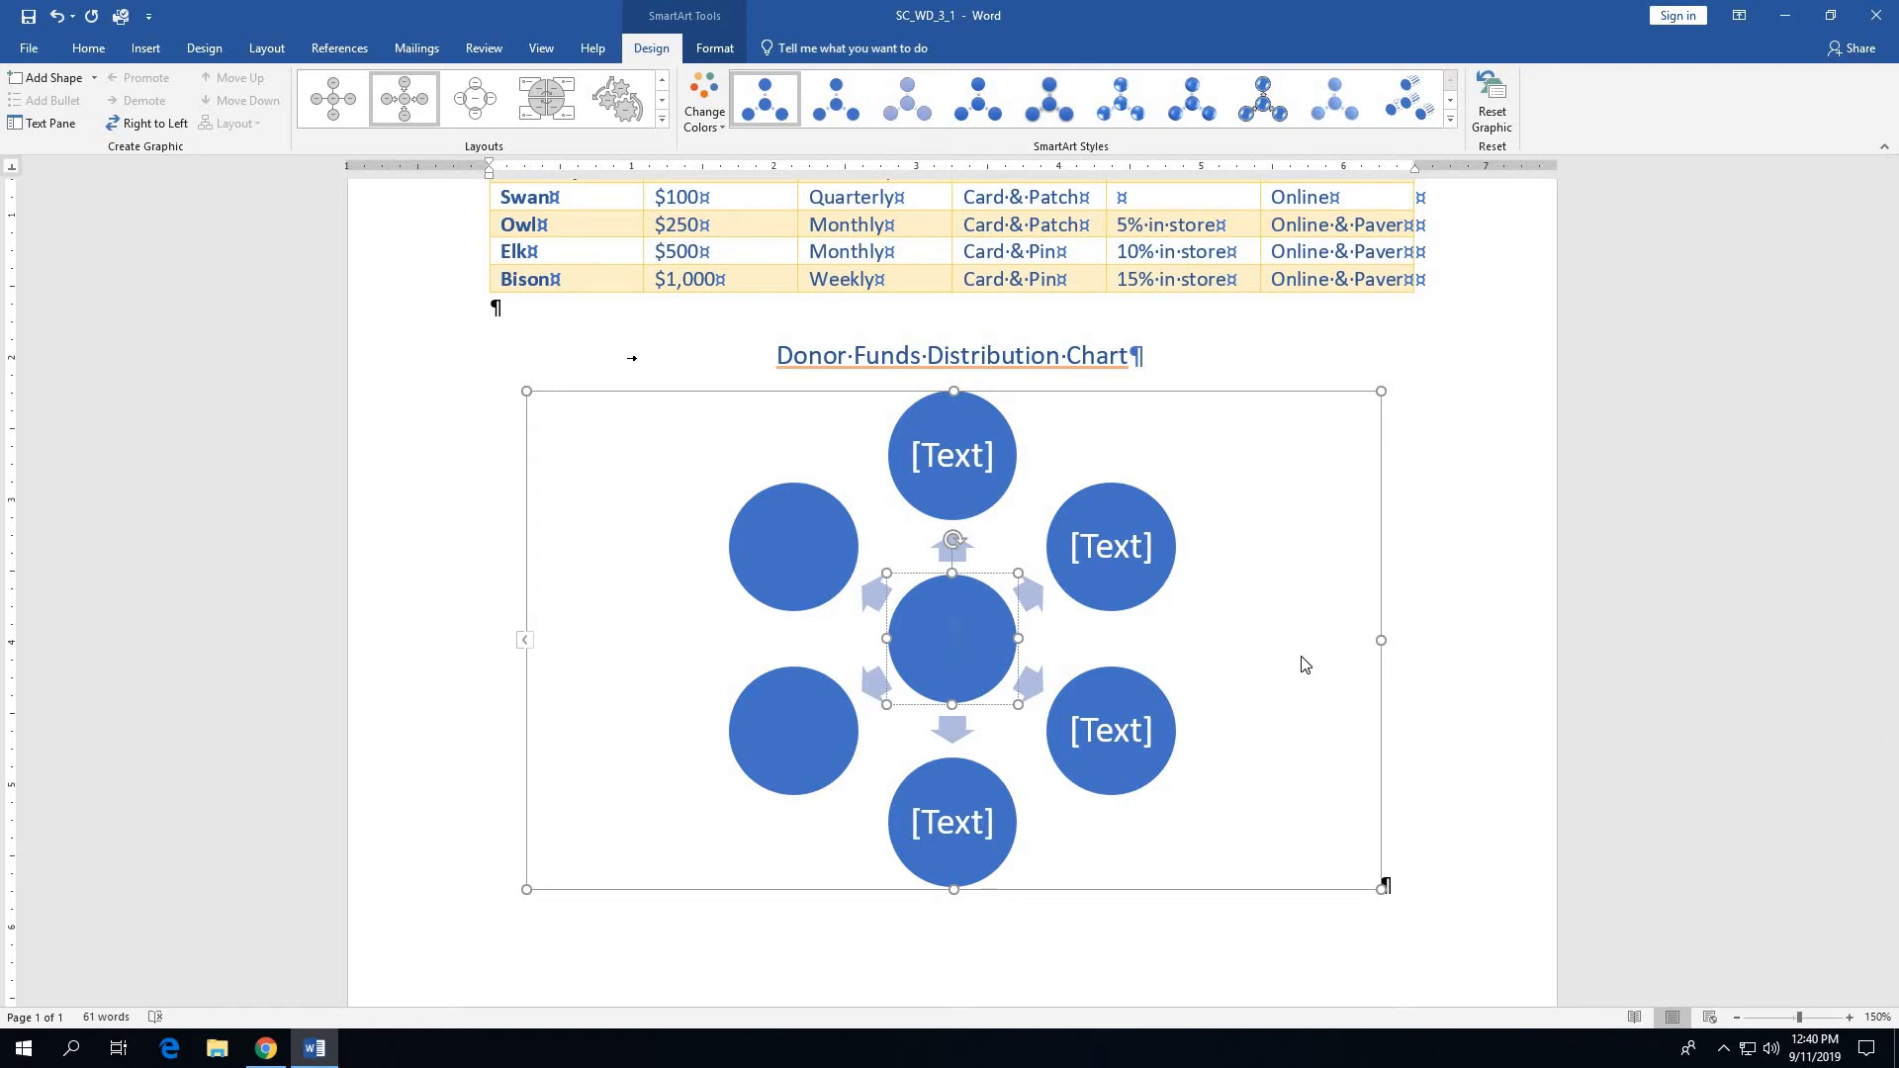
type("How Y")
key("BackSpace")
type("your")
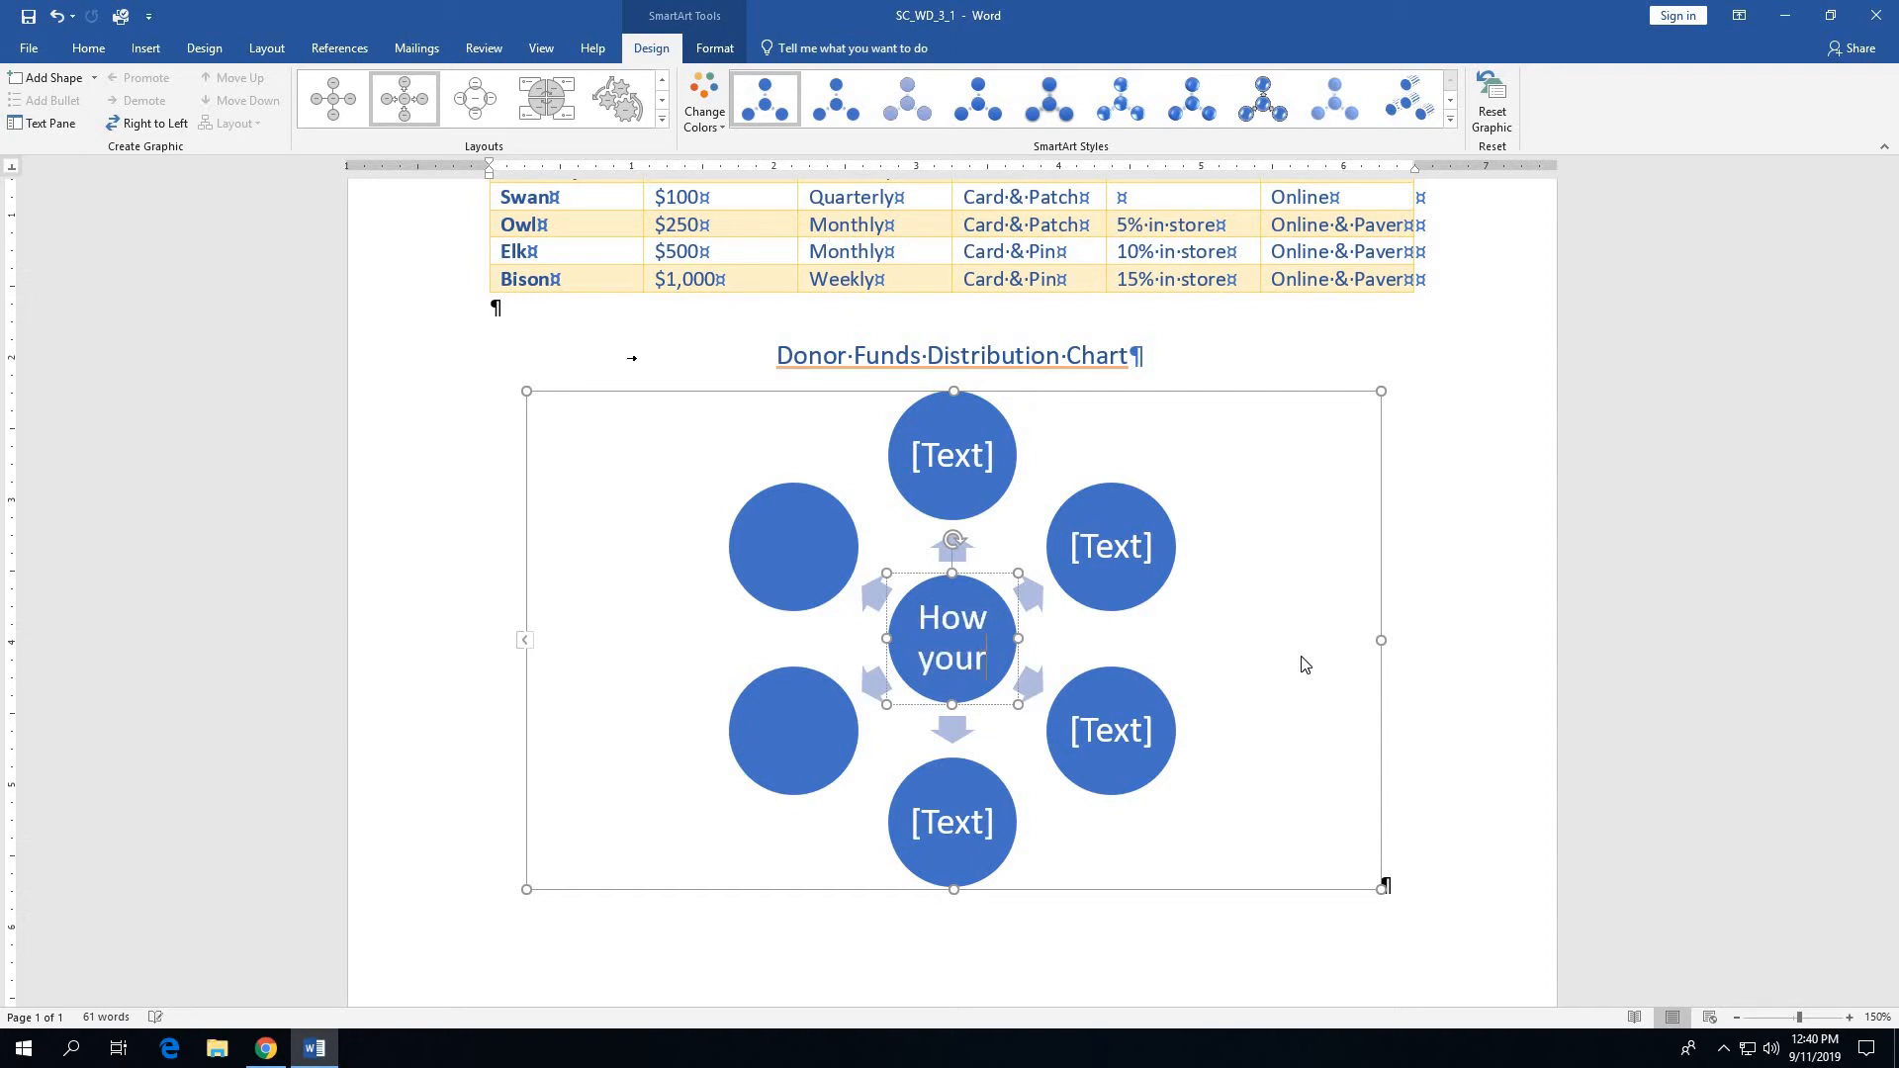
type(" donation")
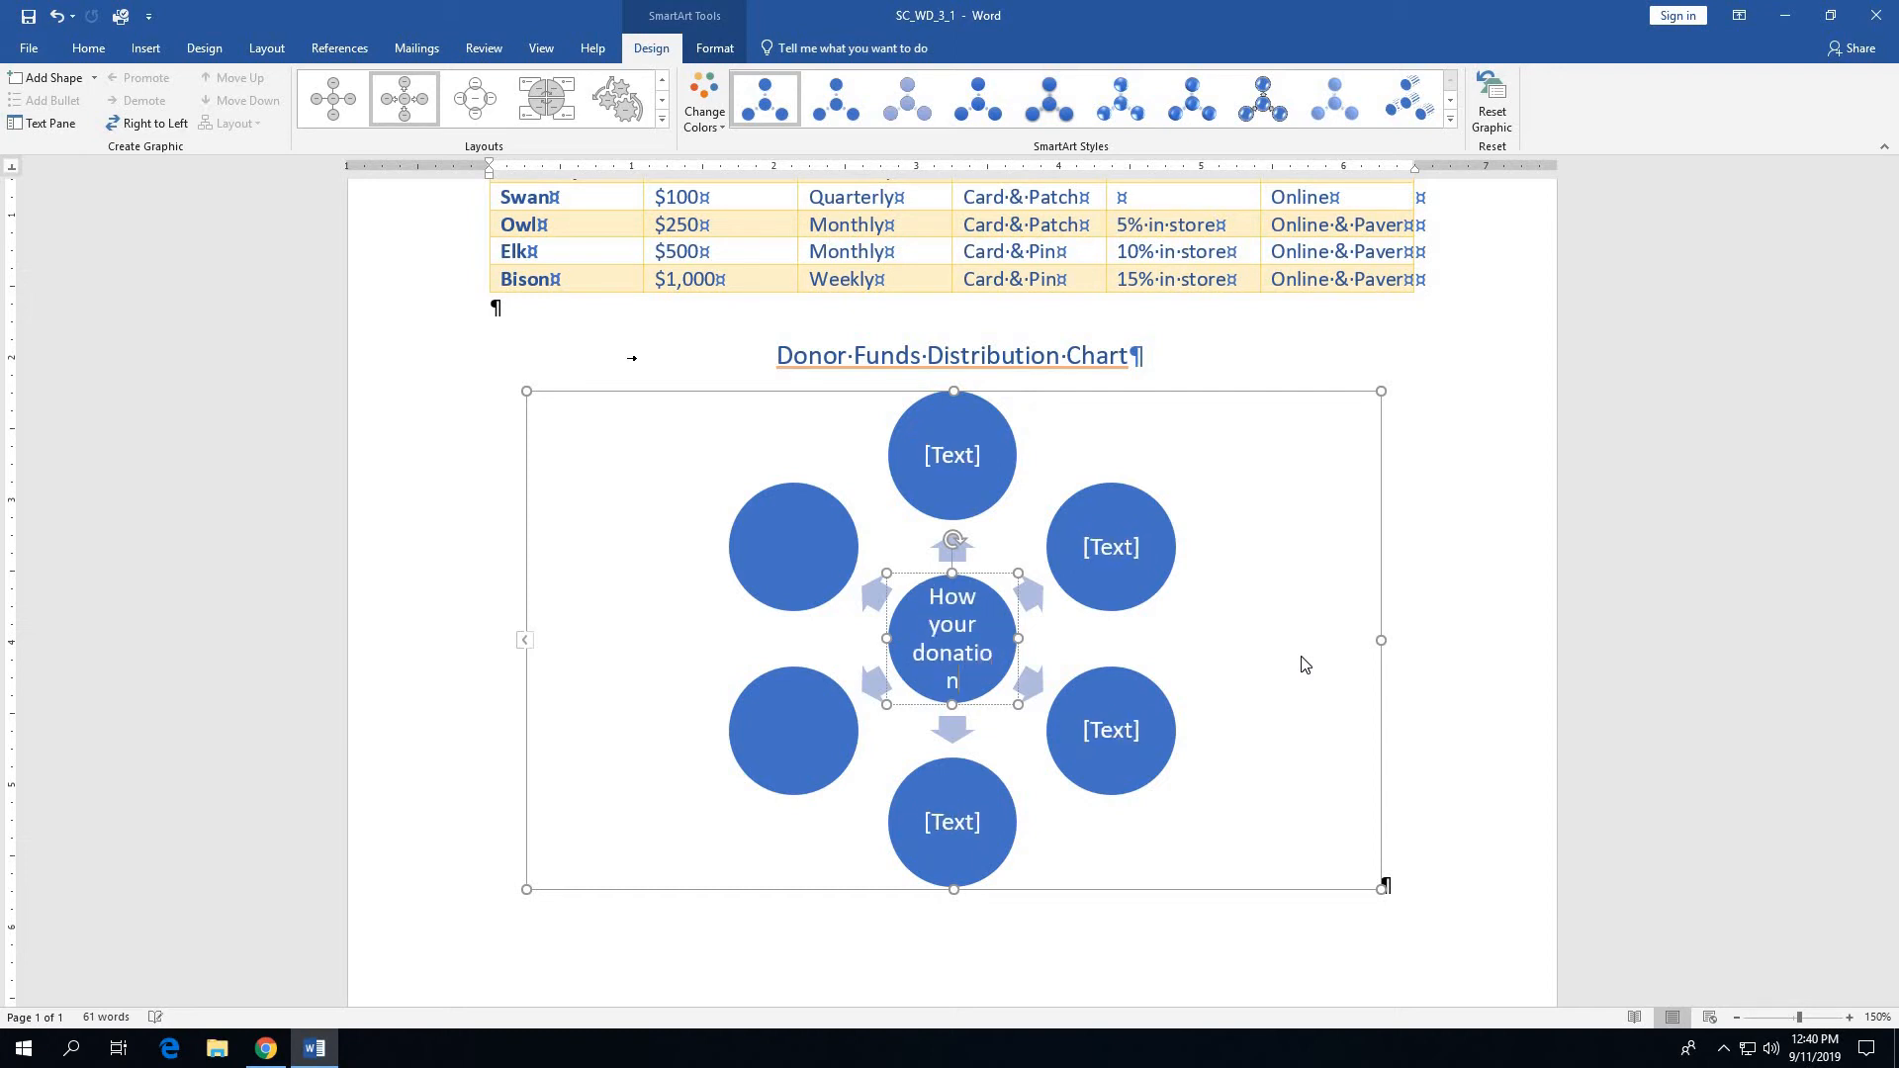
type("s help")
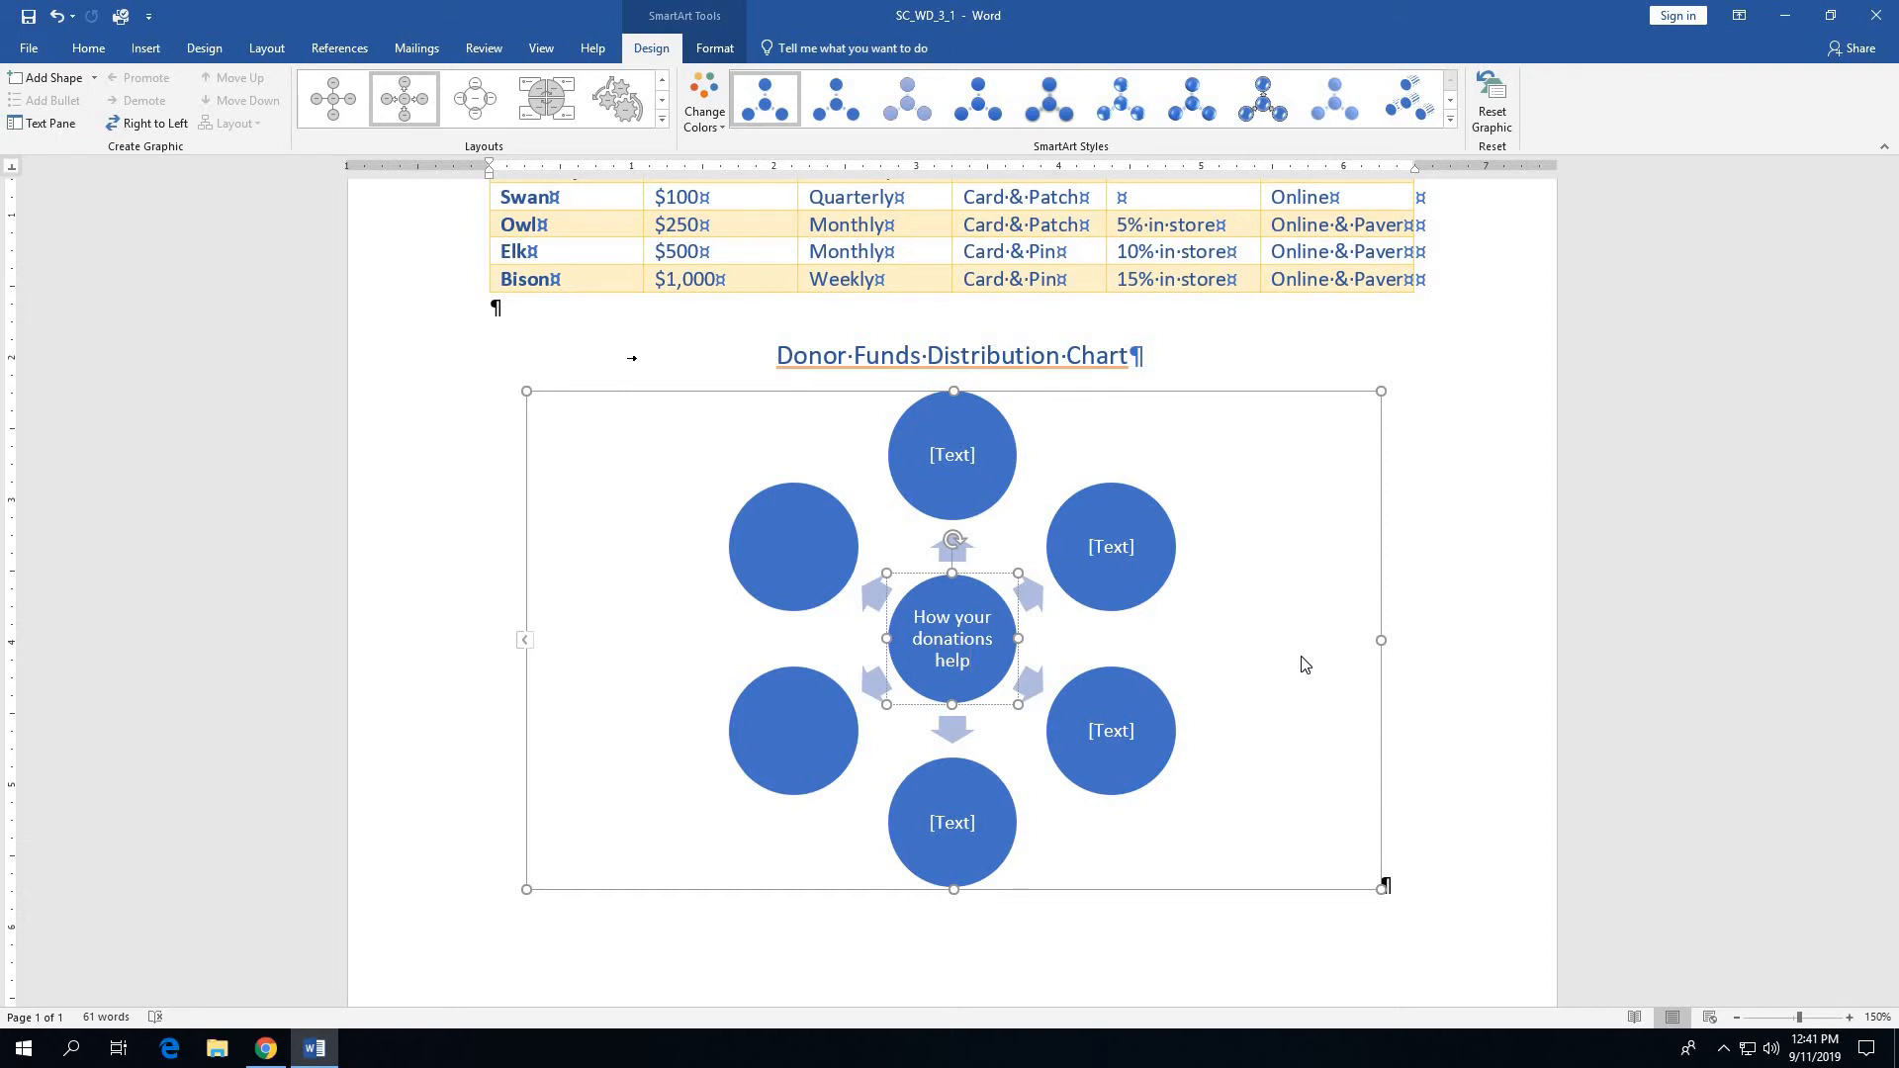
- Label the topmost outer circle of the SmartArt graphic "Riverbed clean-up"
left_click(951, 463)
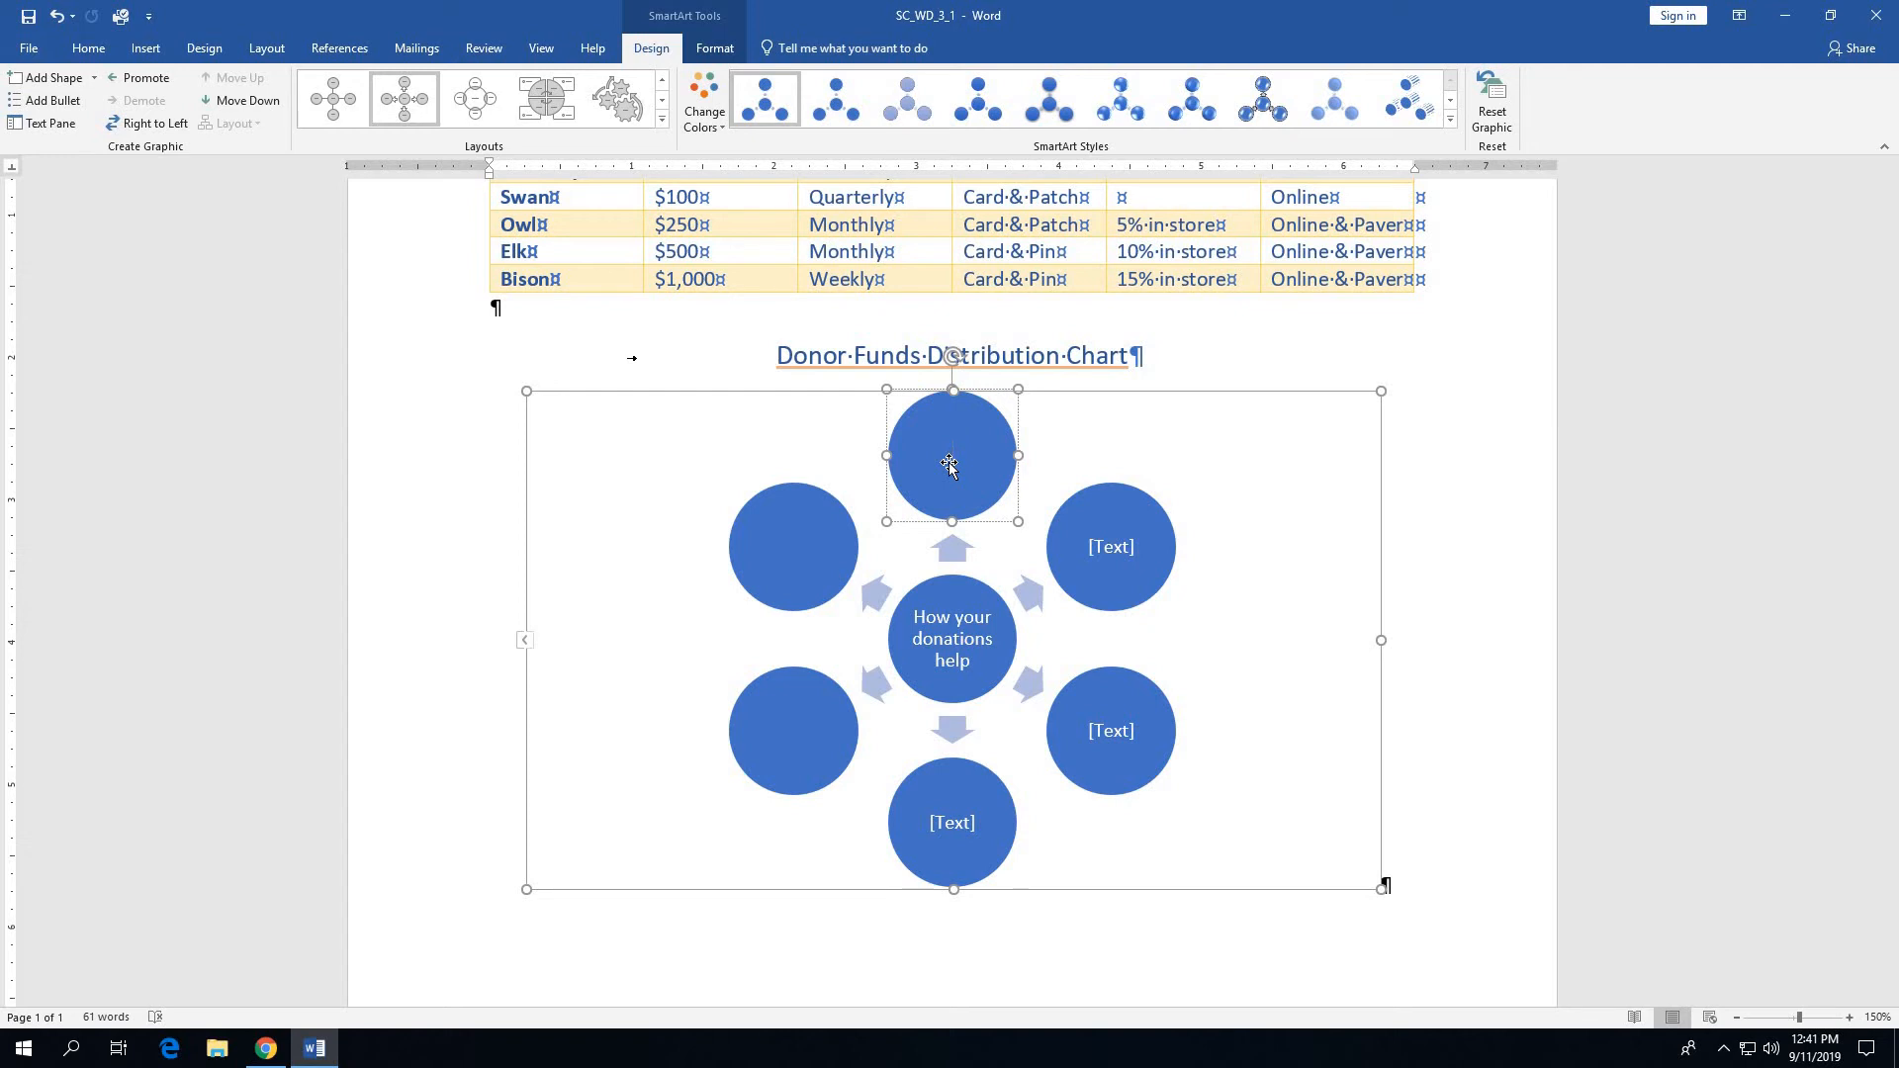
type("Riverbed clean-up")
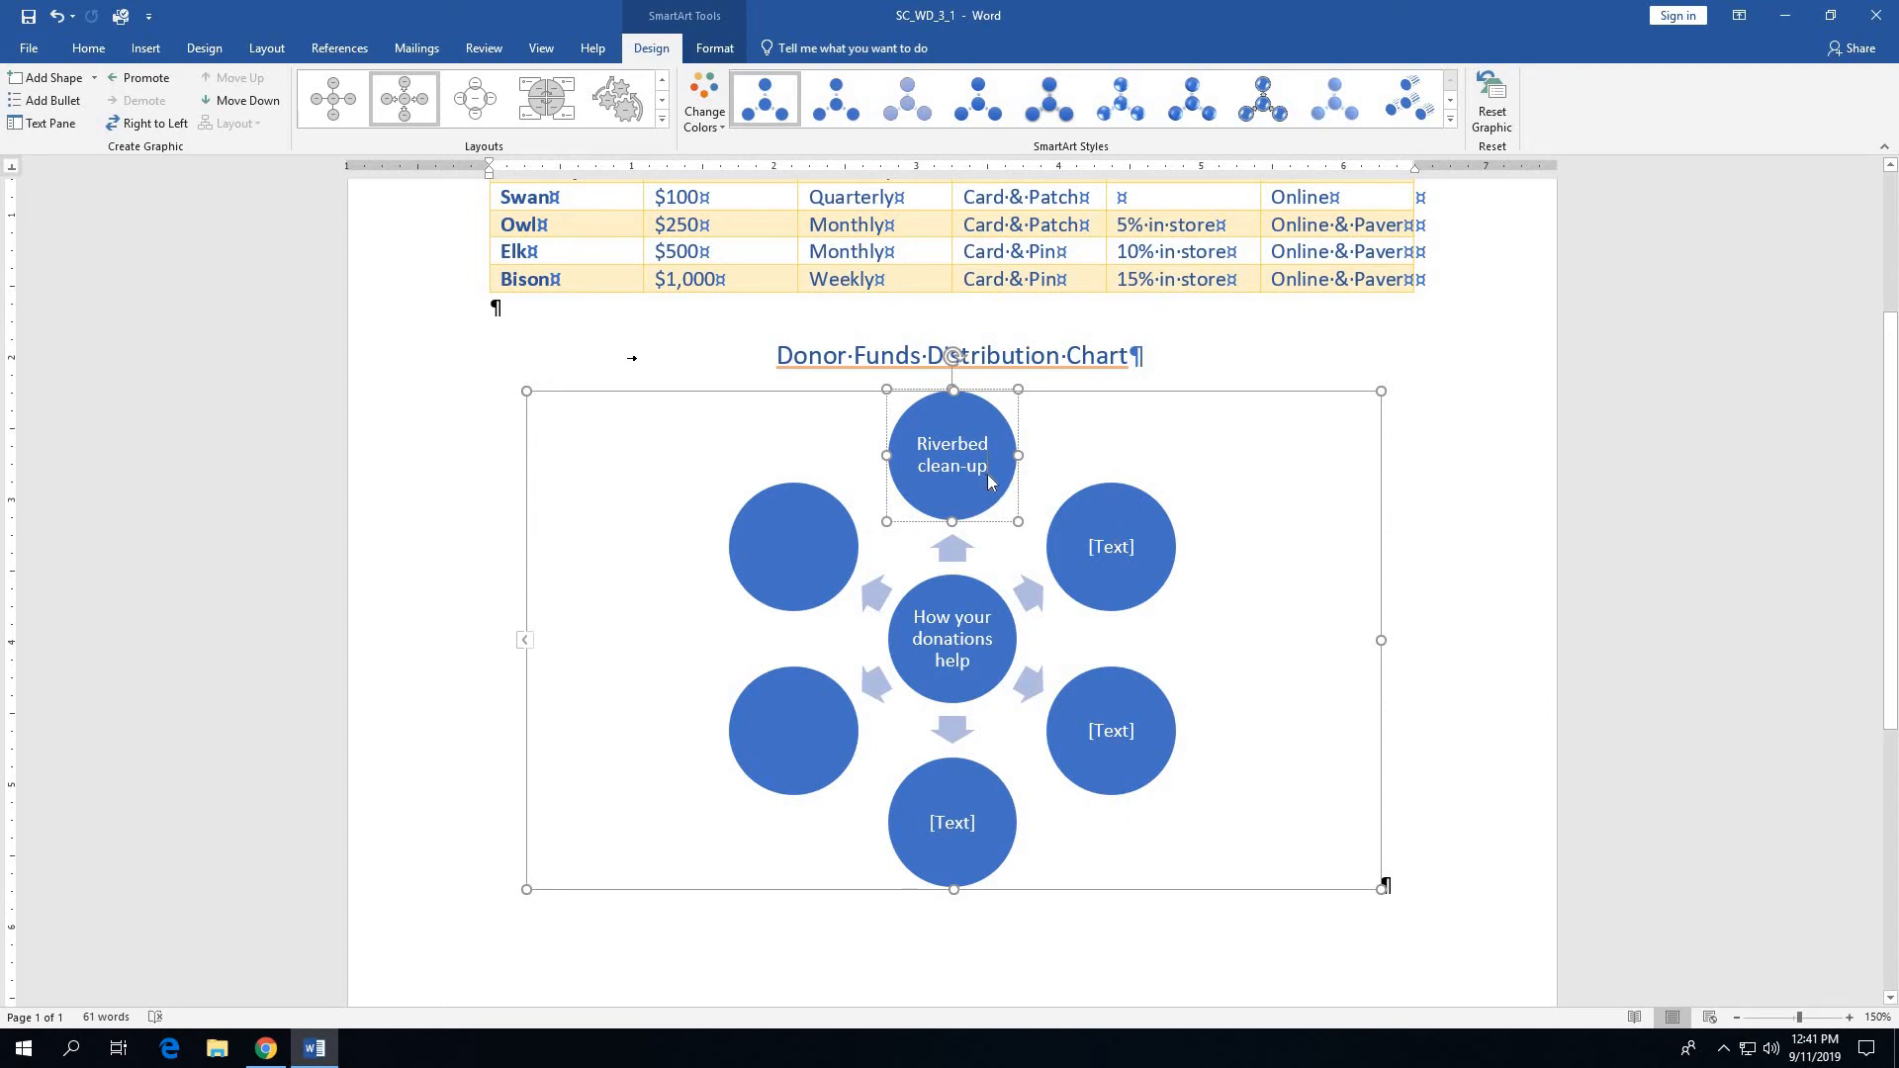
- Going clockwise from the Riverbed clean-up circle, label the next two circles "Educational outreach" and "Trail maintenance"
left_click(1107, 558)
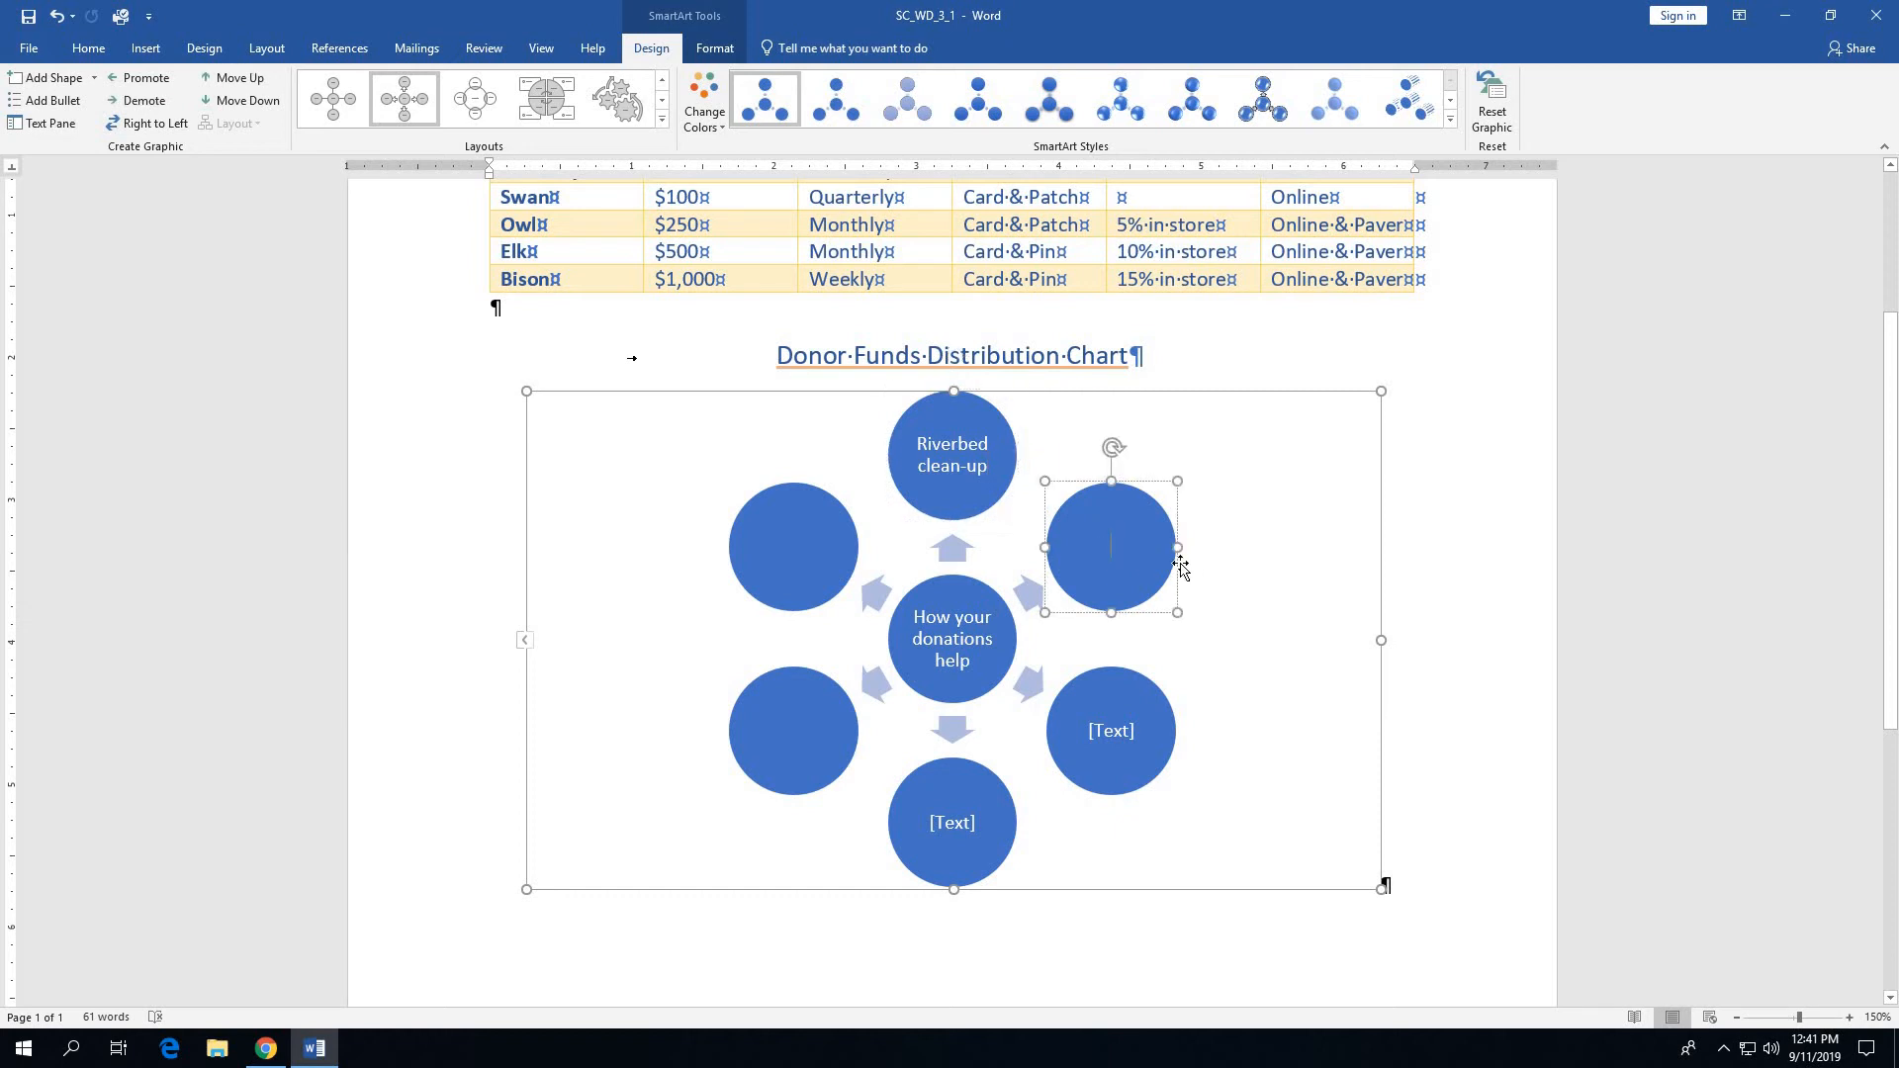
type("Educational ")
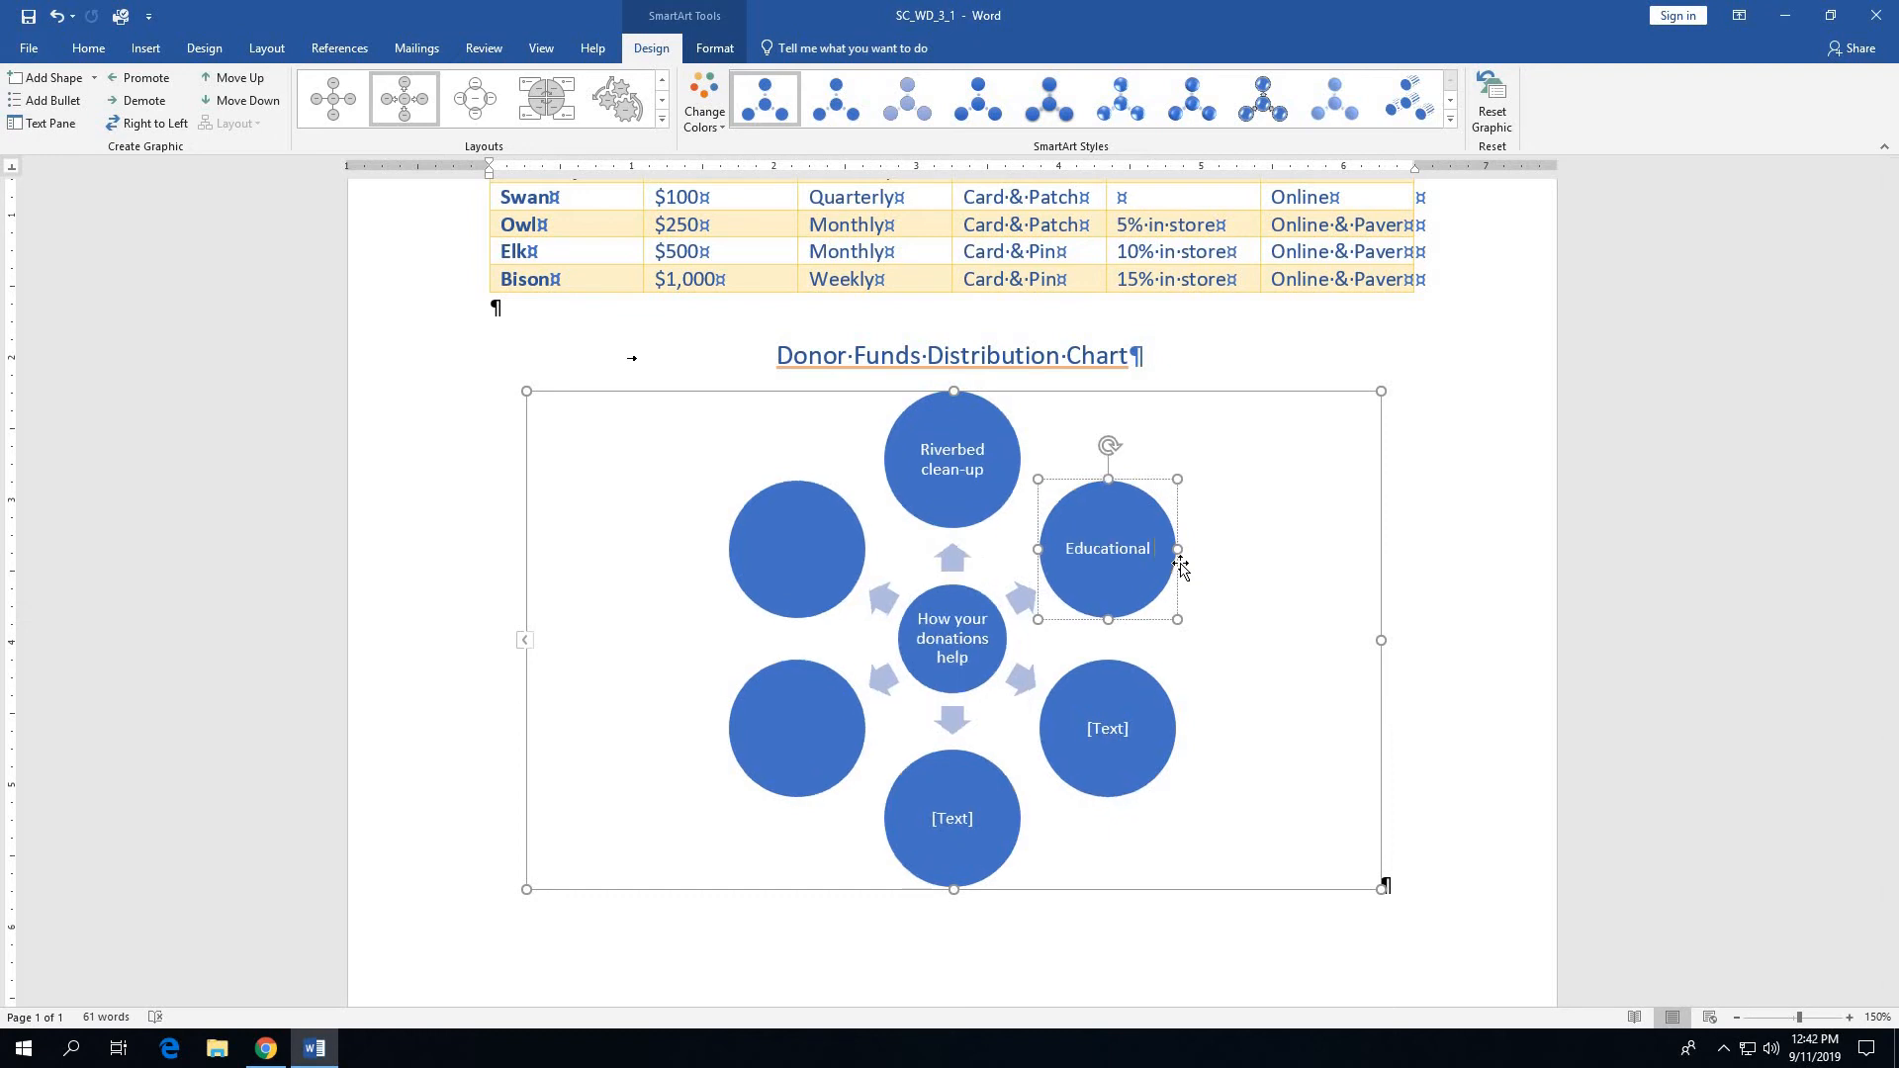
type("outreach")
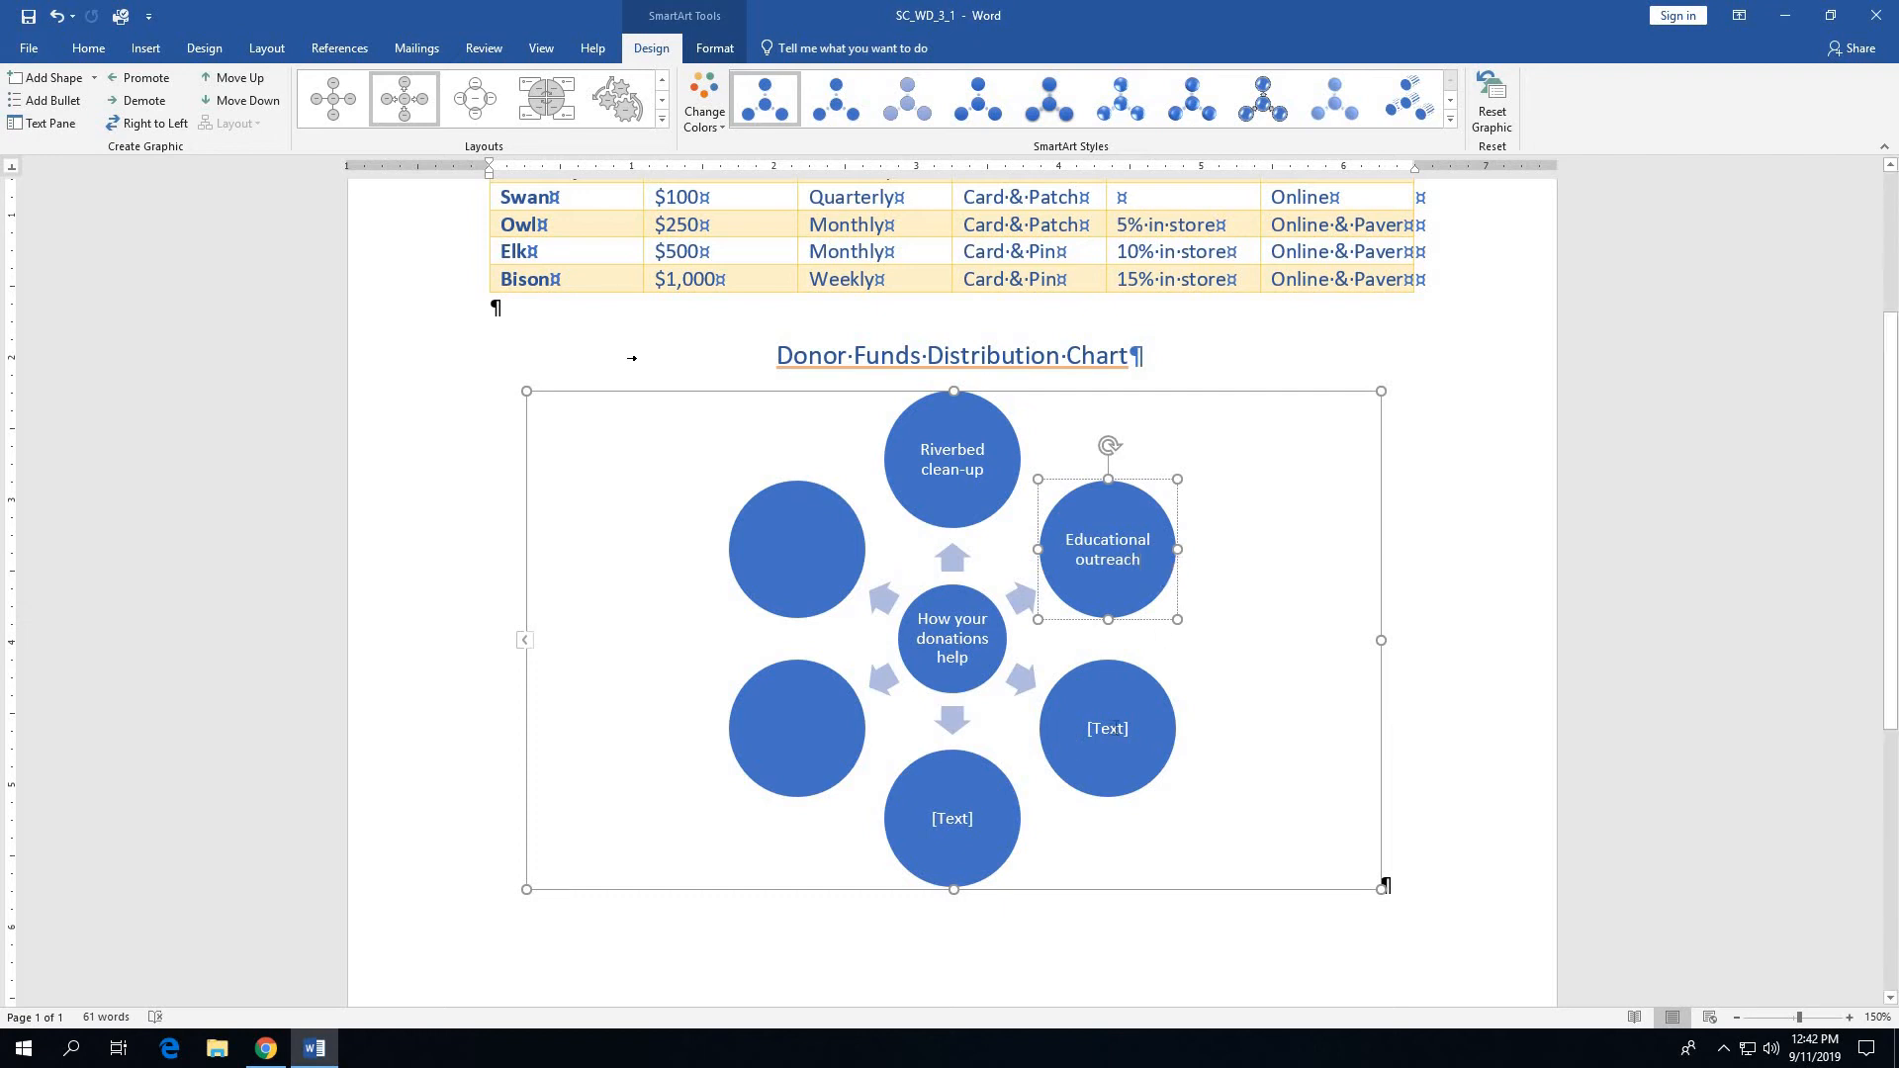
left_click(1114, 729)
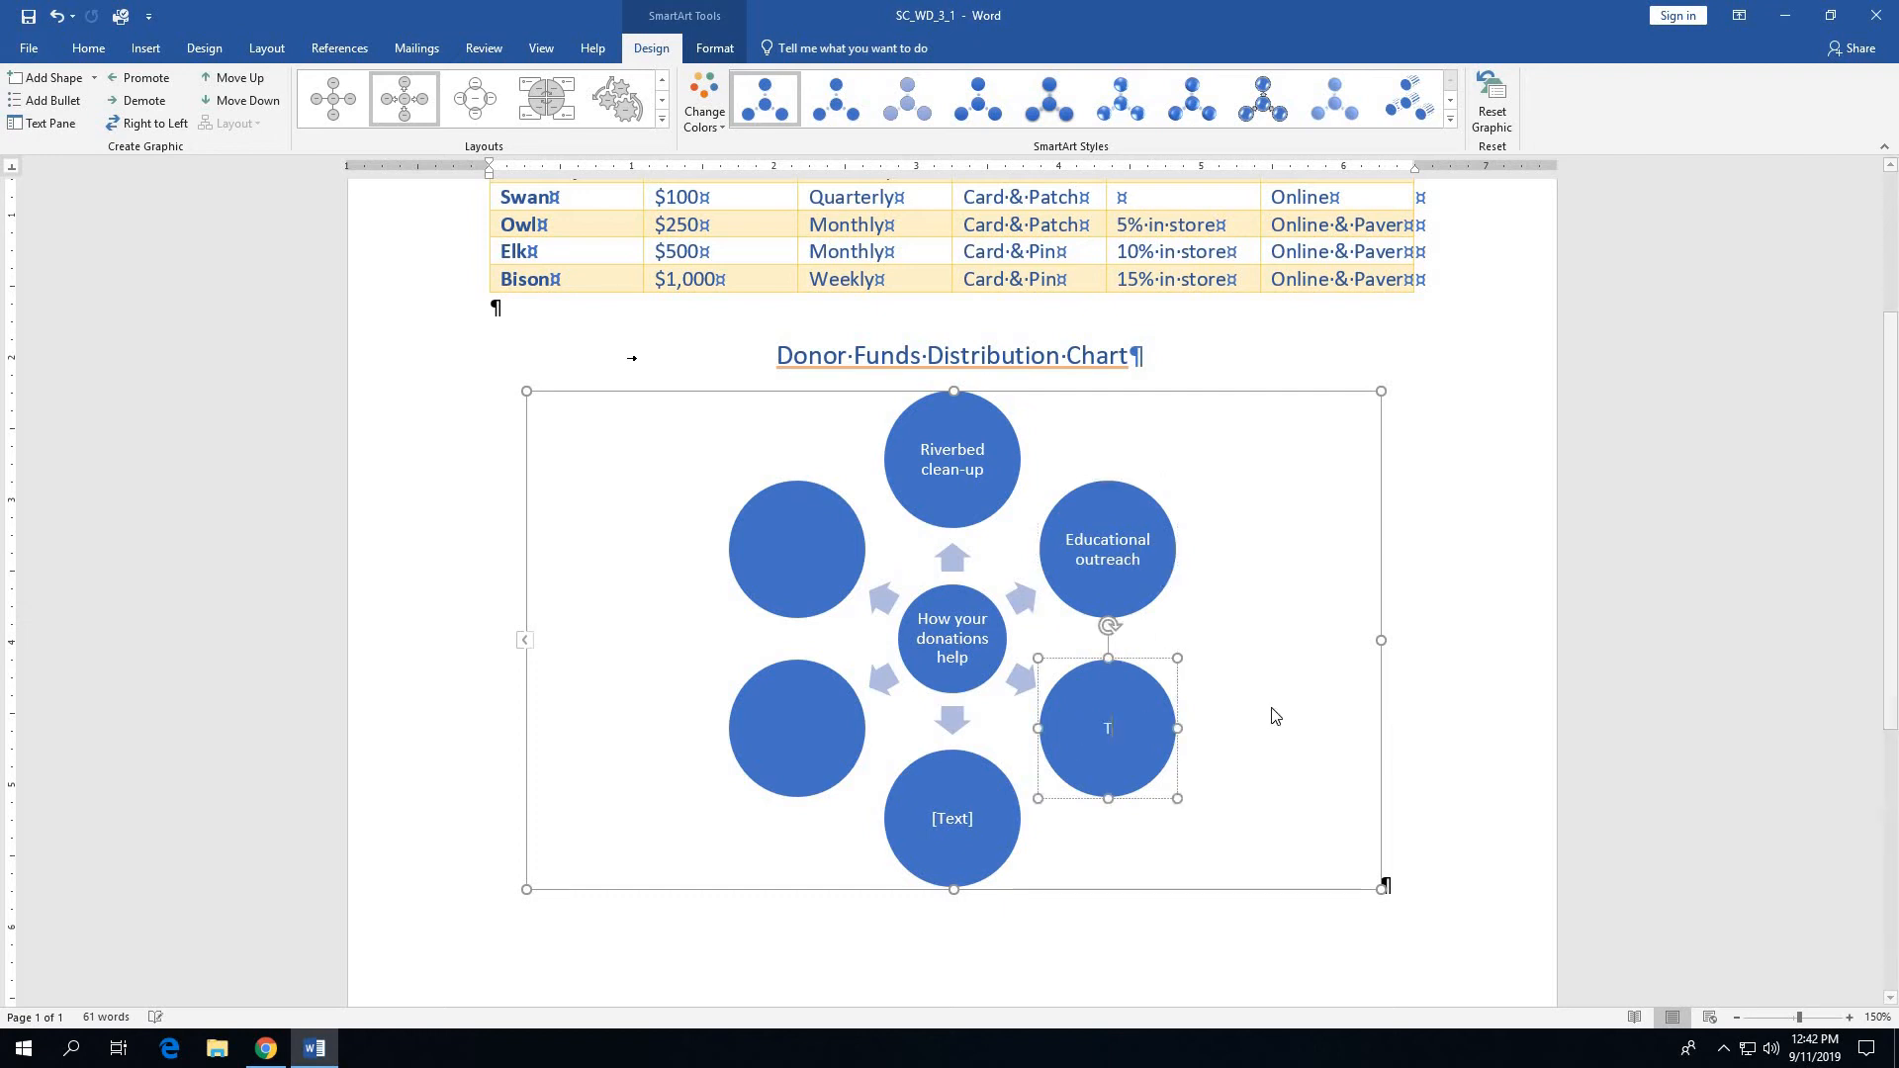
type("Trail m")
type("ain")
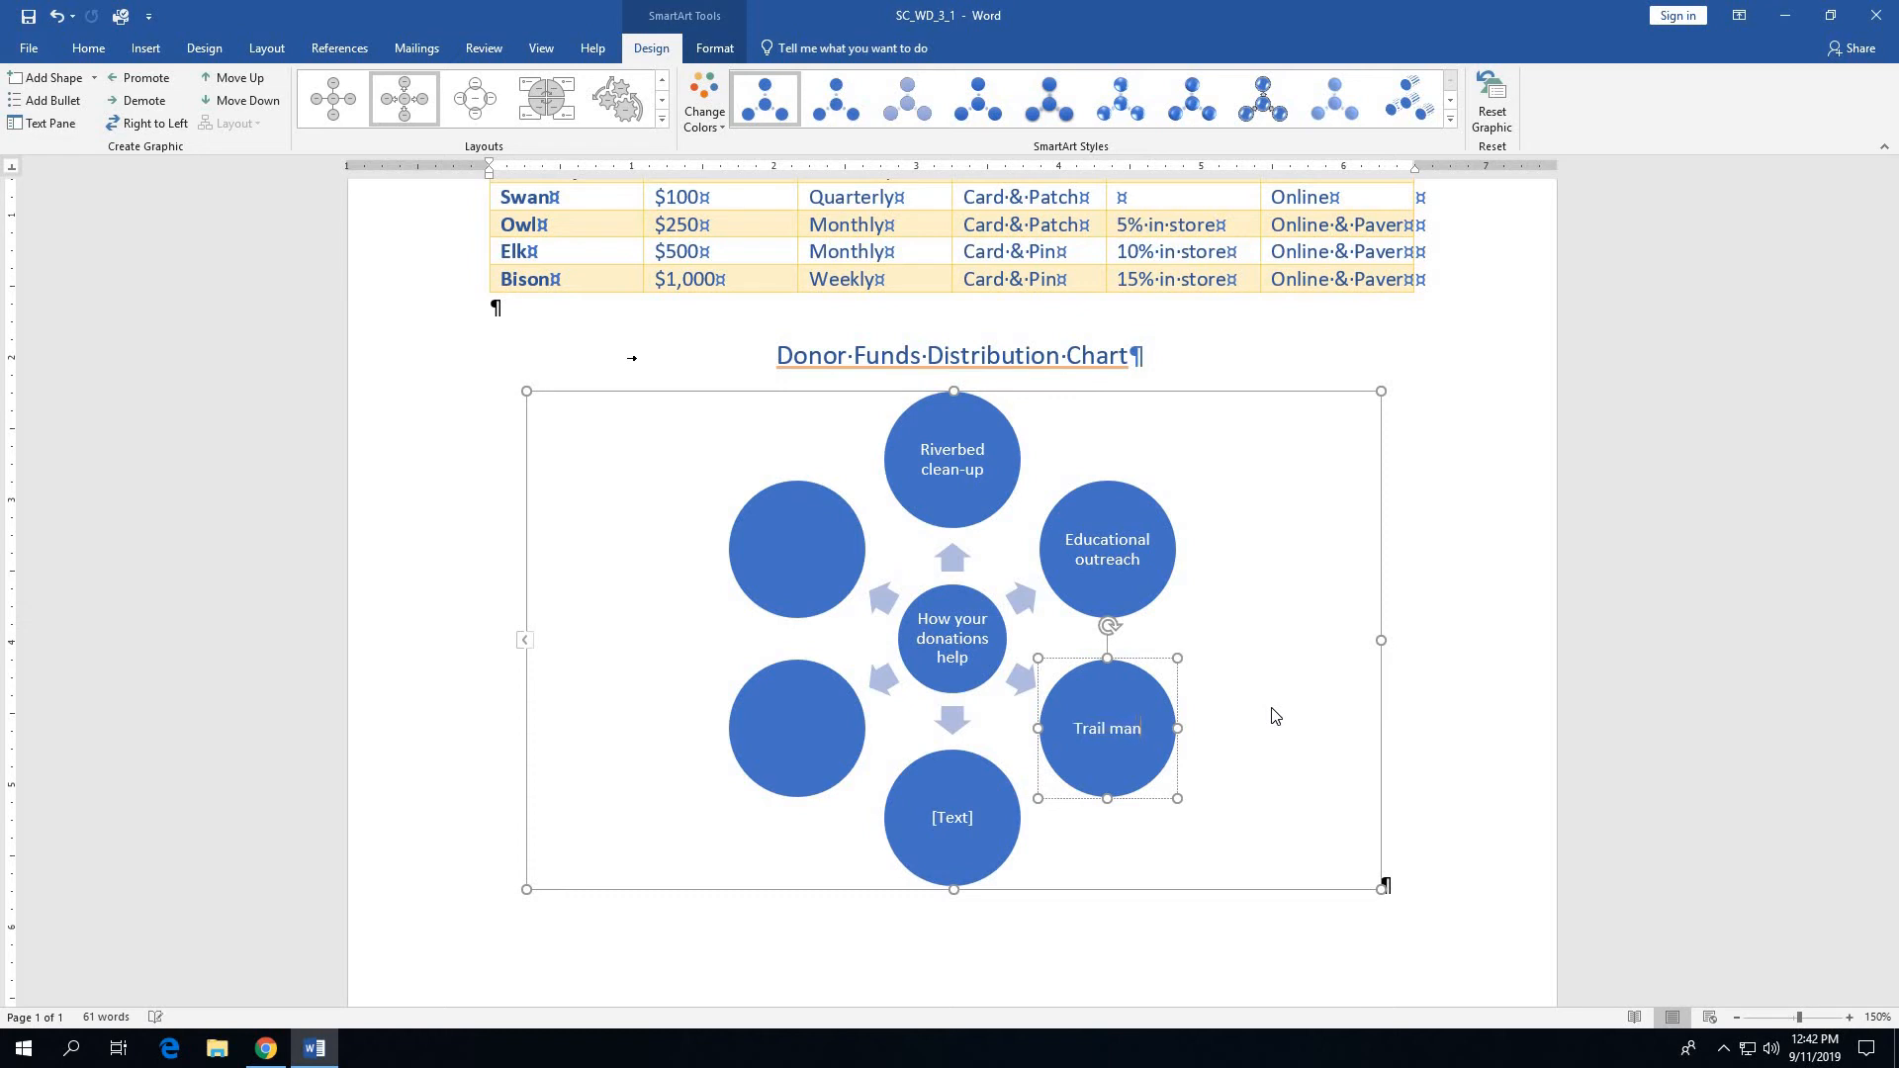
type("tenance")
- Label the lowest circle "Landscape restoration" and the next circle clockwise "Research programs"
left_click(946, 822)
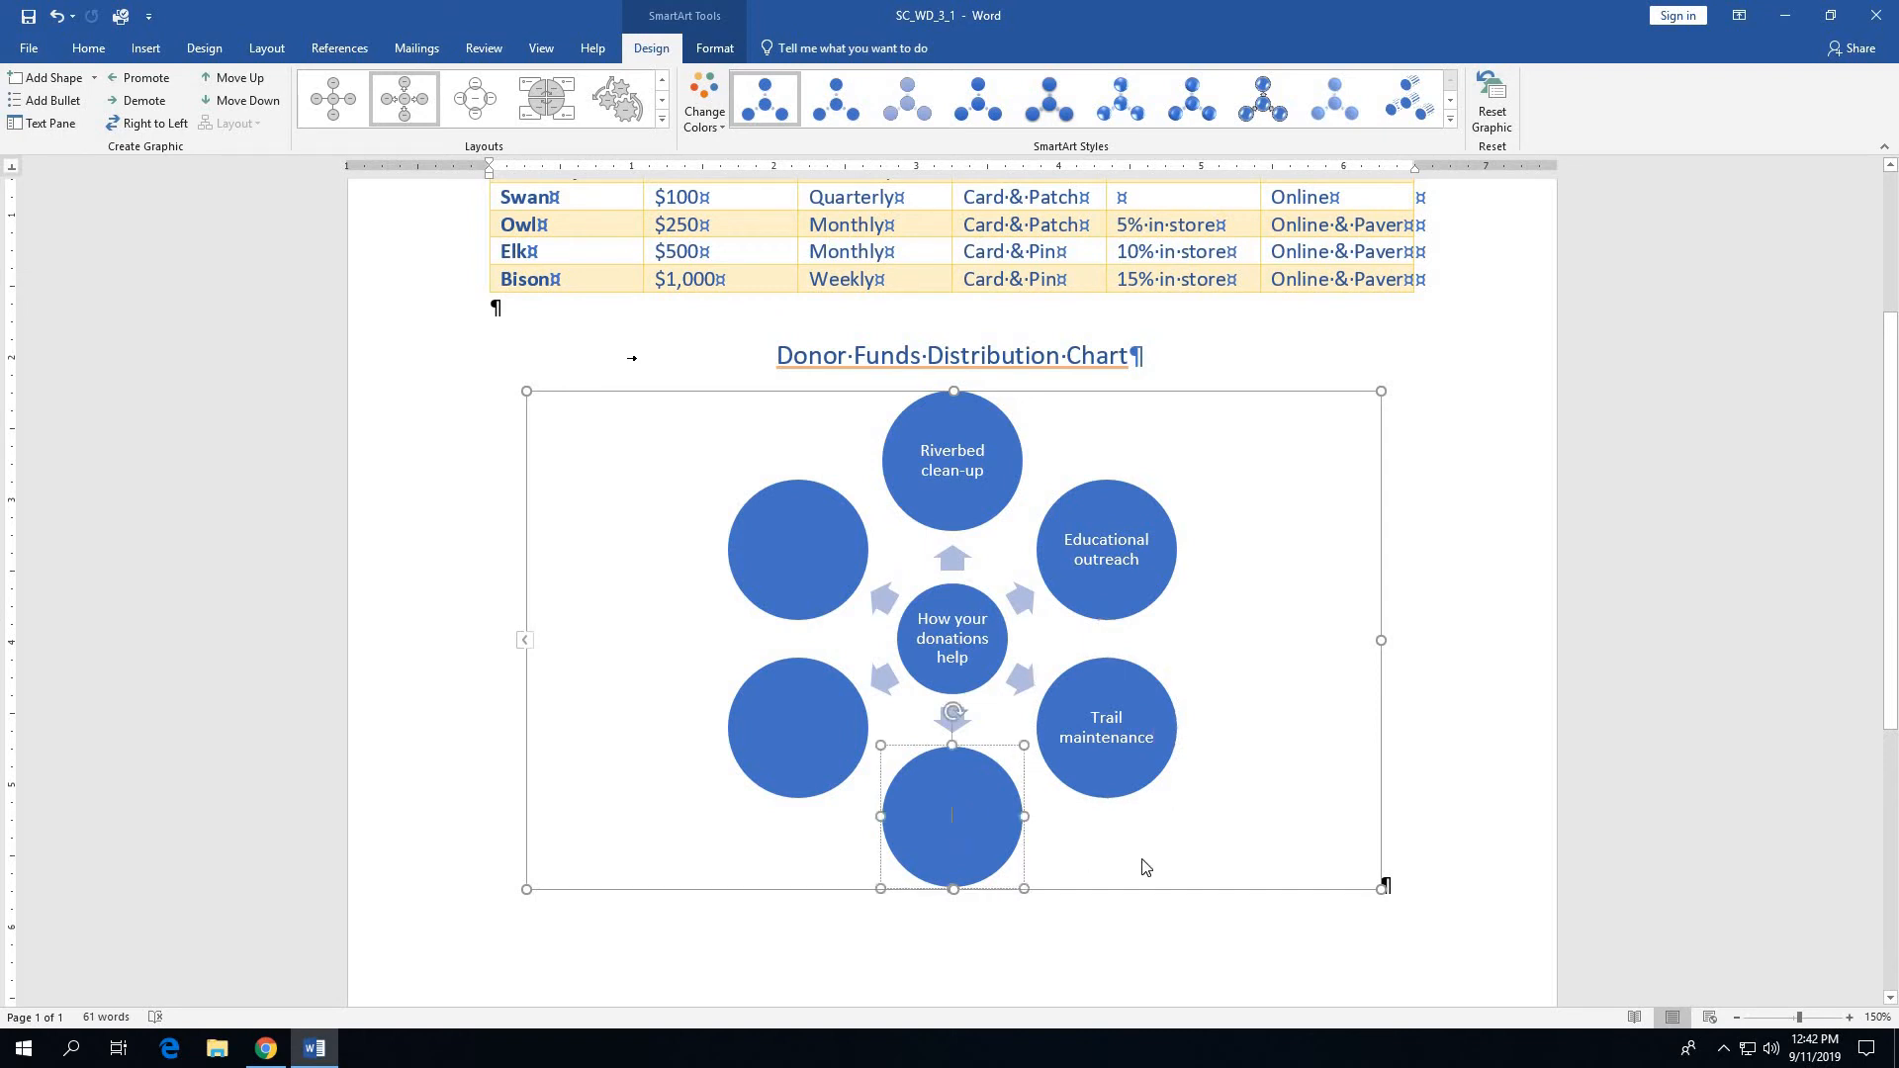
type("Lands")
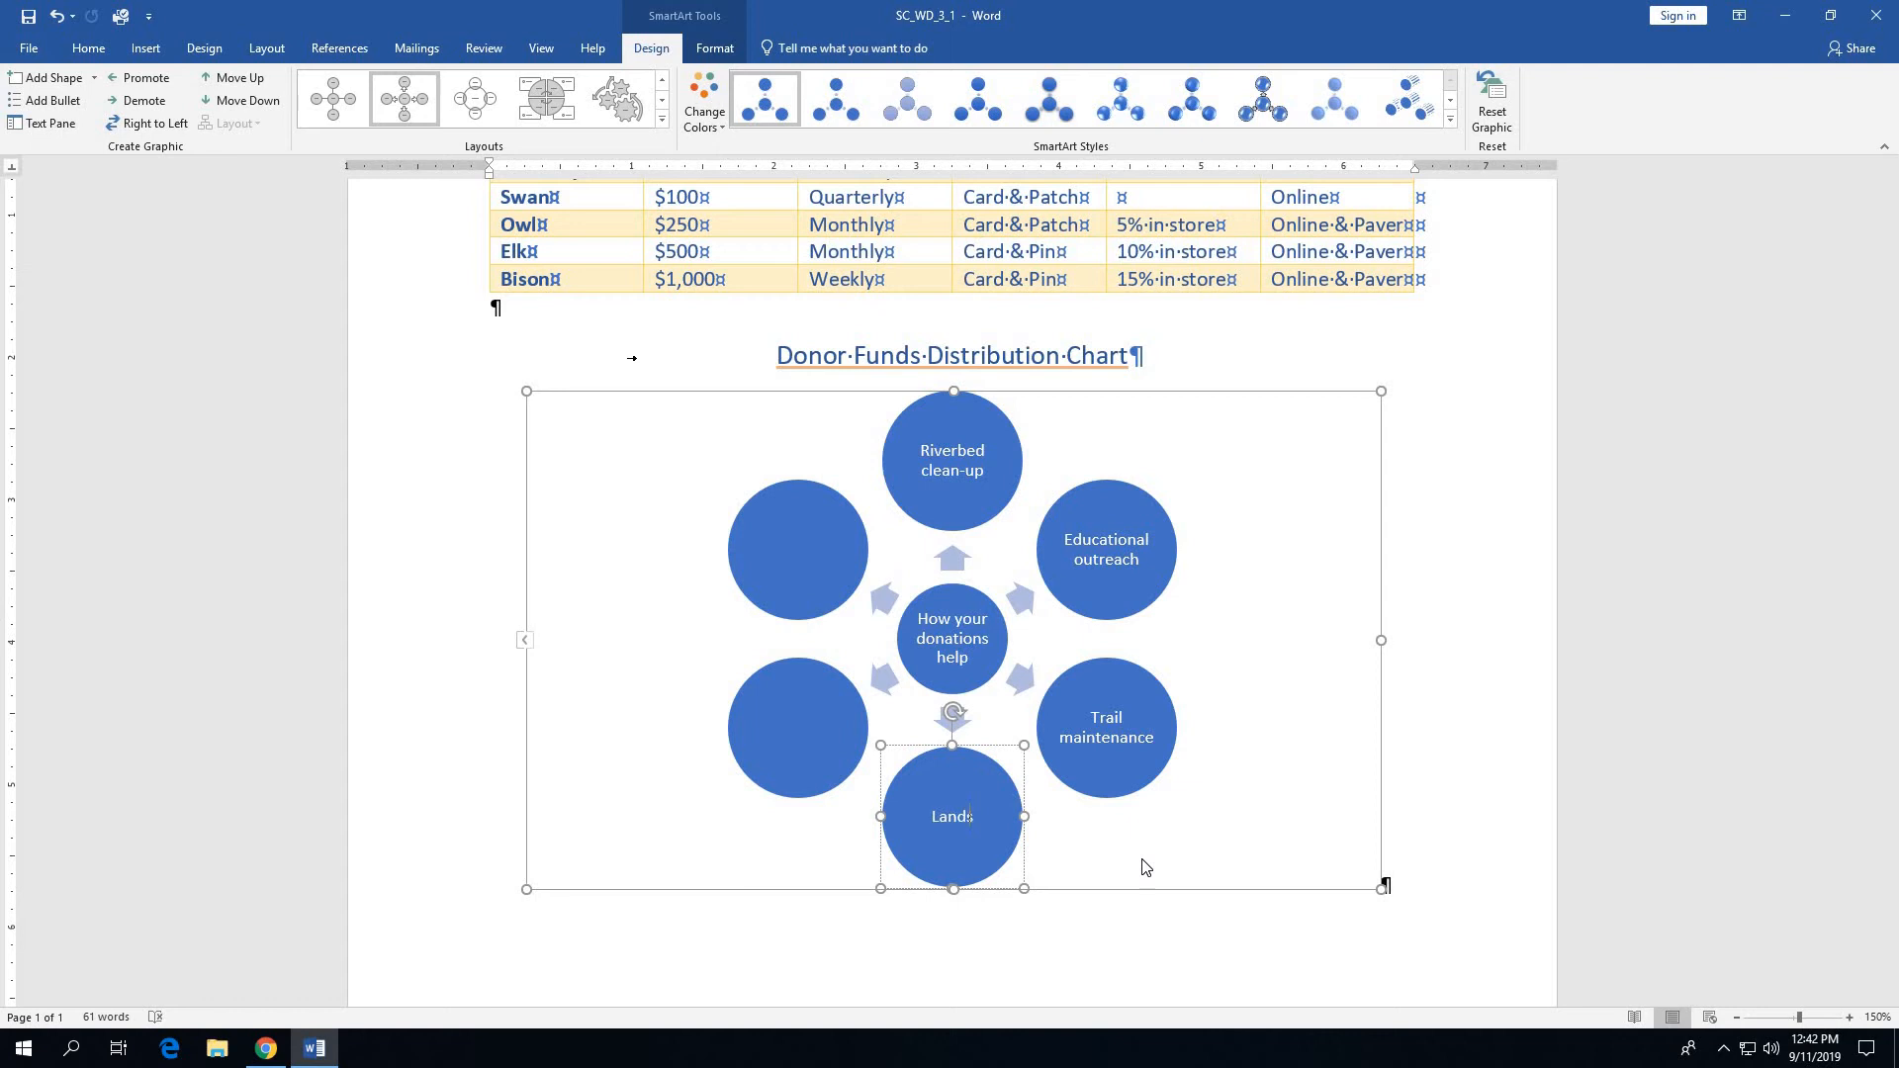
type("cape restoration")
left_click(801, 722)
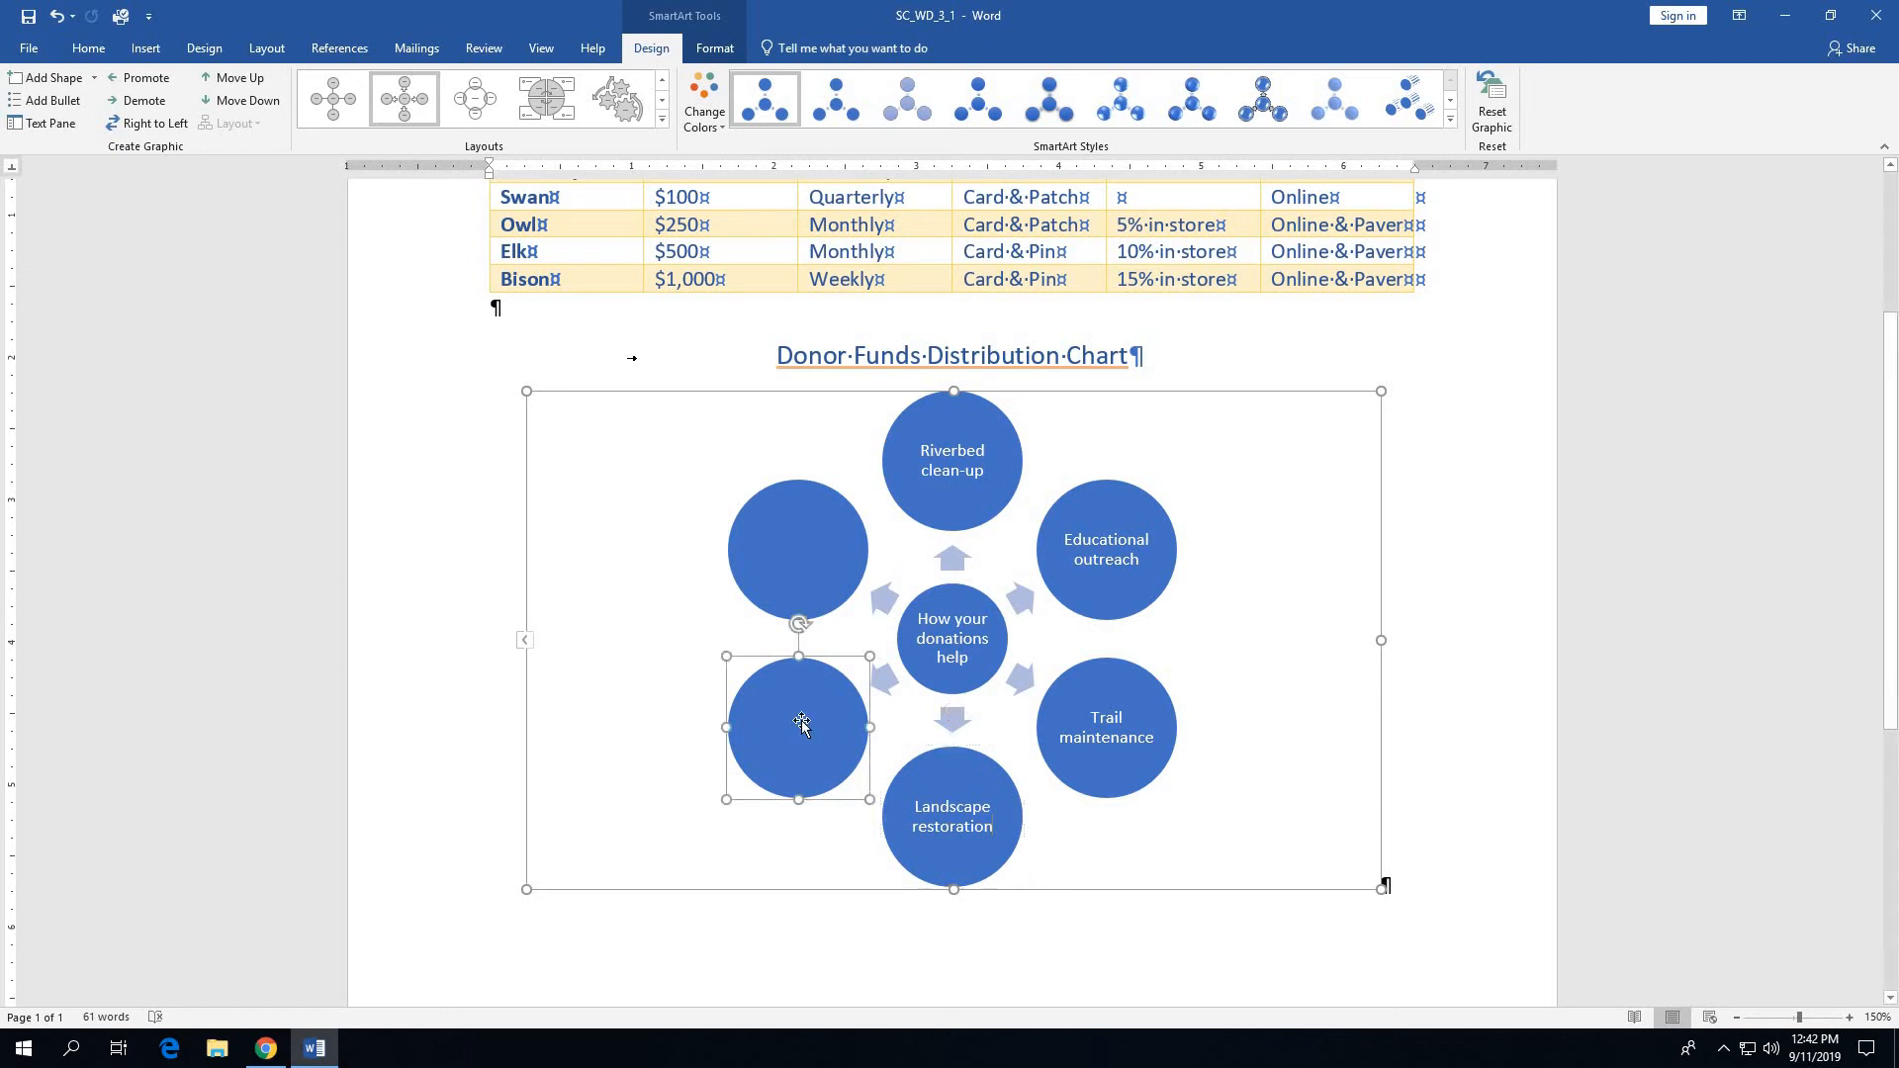
type("Re")
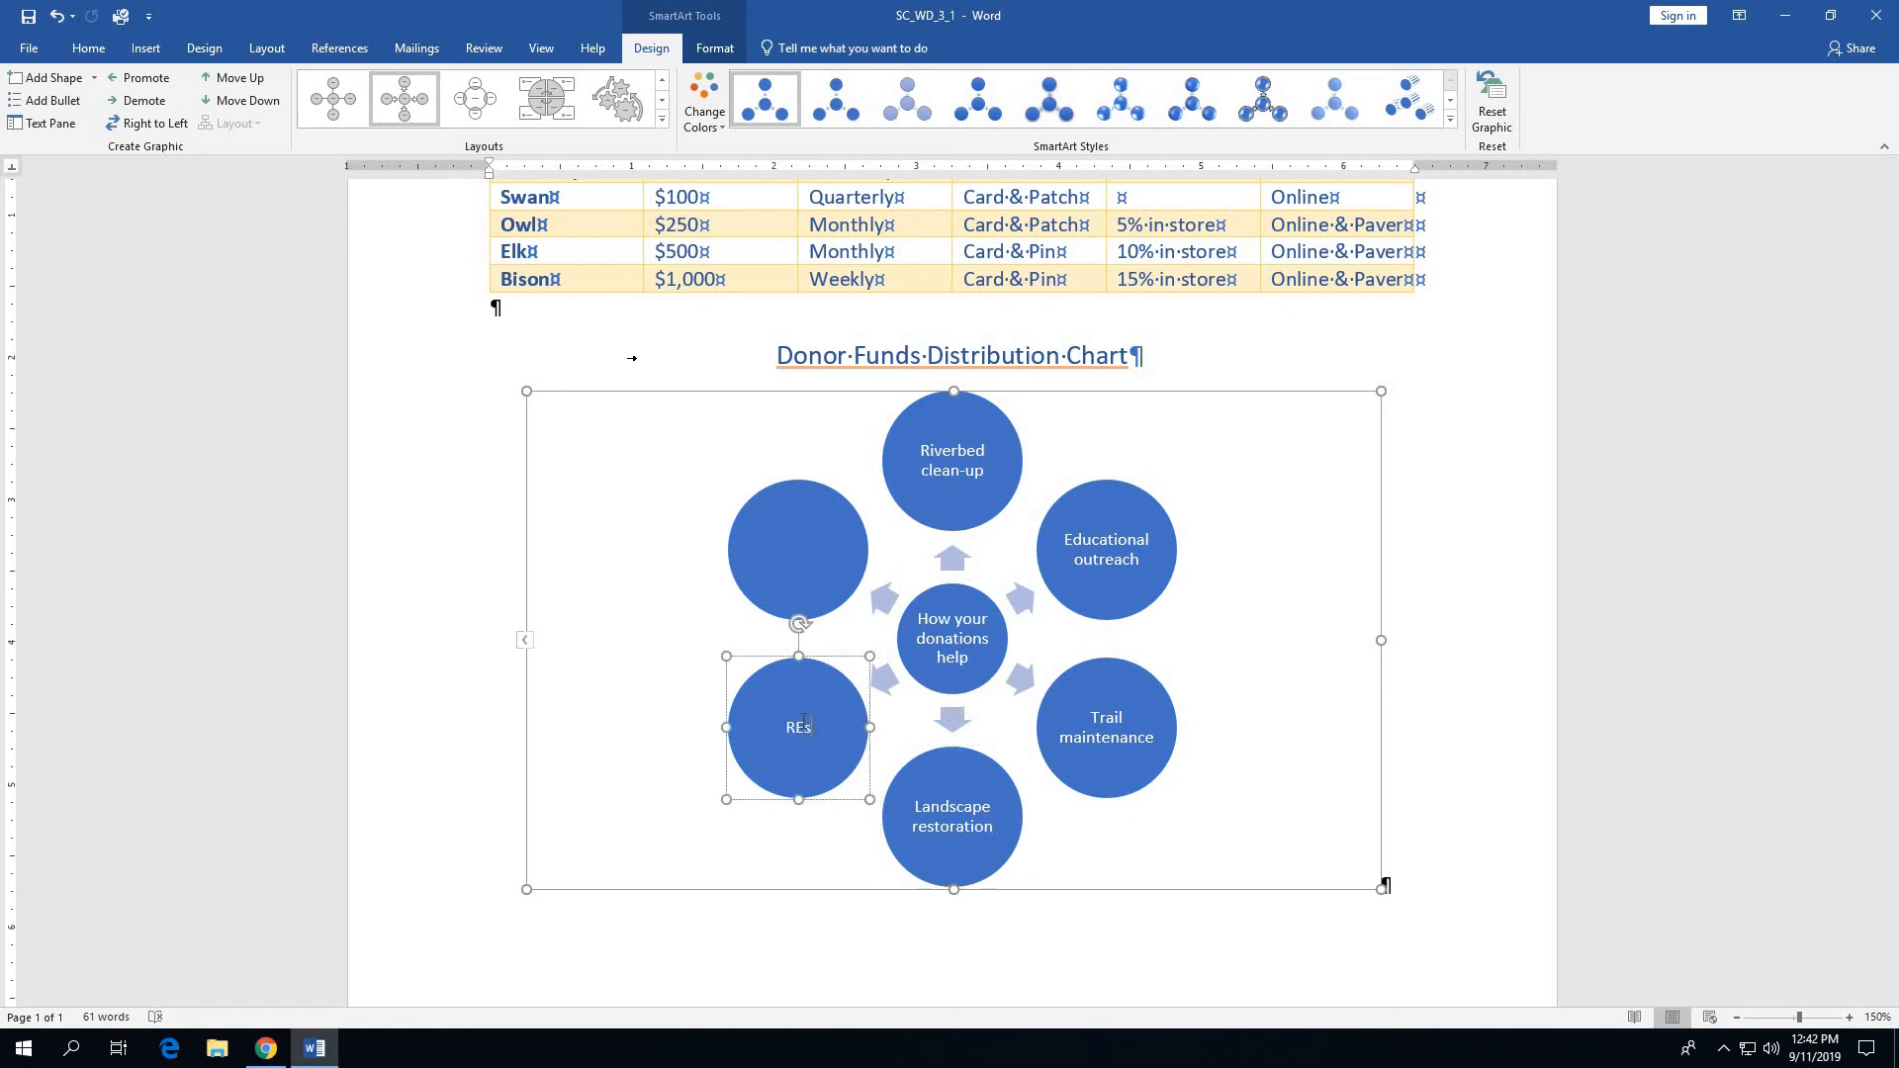
type("search programs")
- Label the last empty outer circle, between Research programs and Riverbed clean-up, "Visitor center operations"
left_click(804, 551)
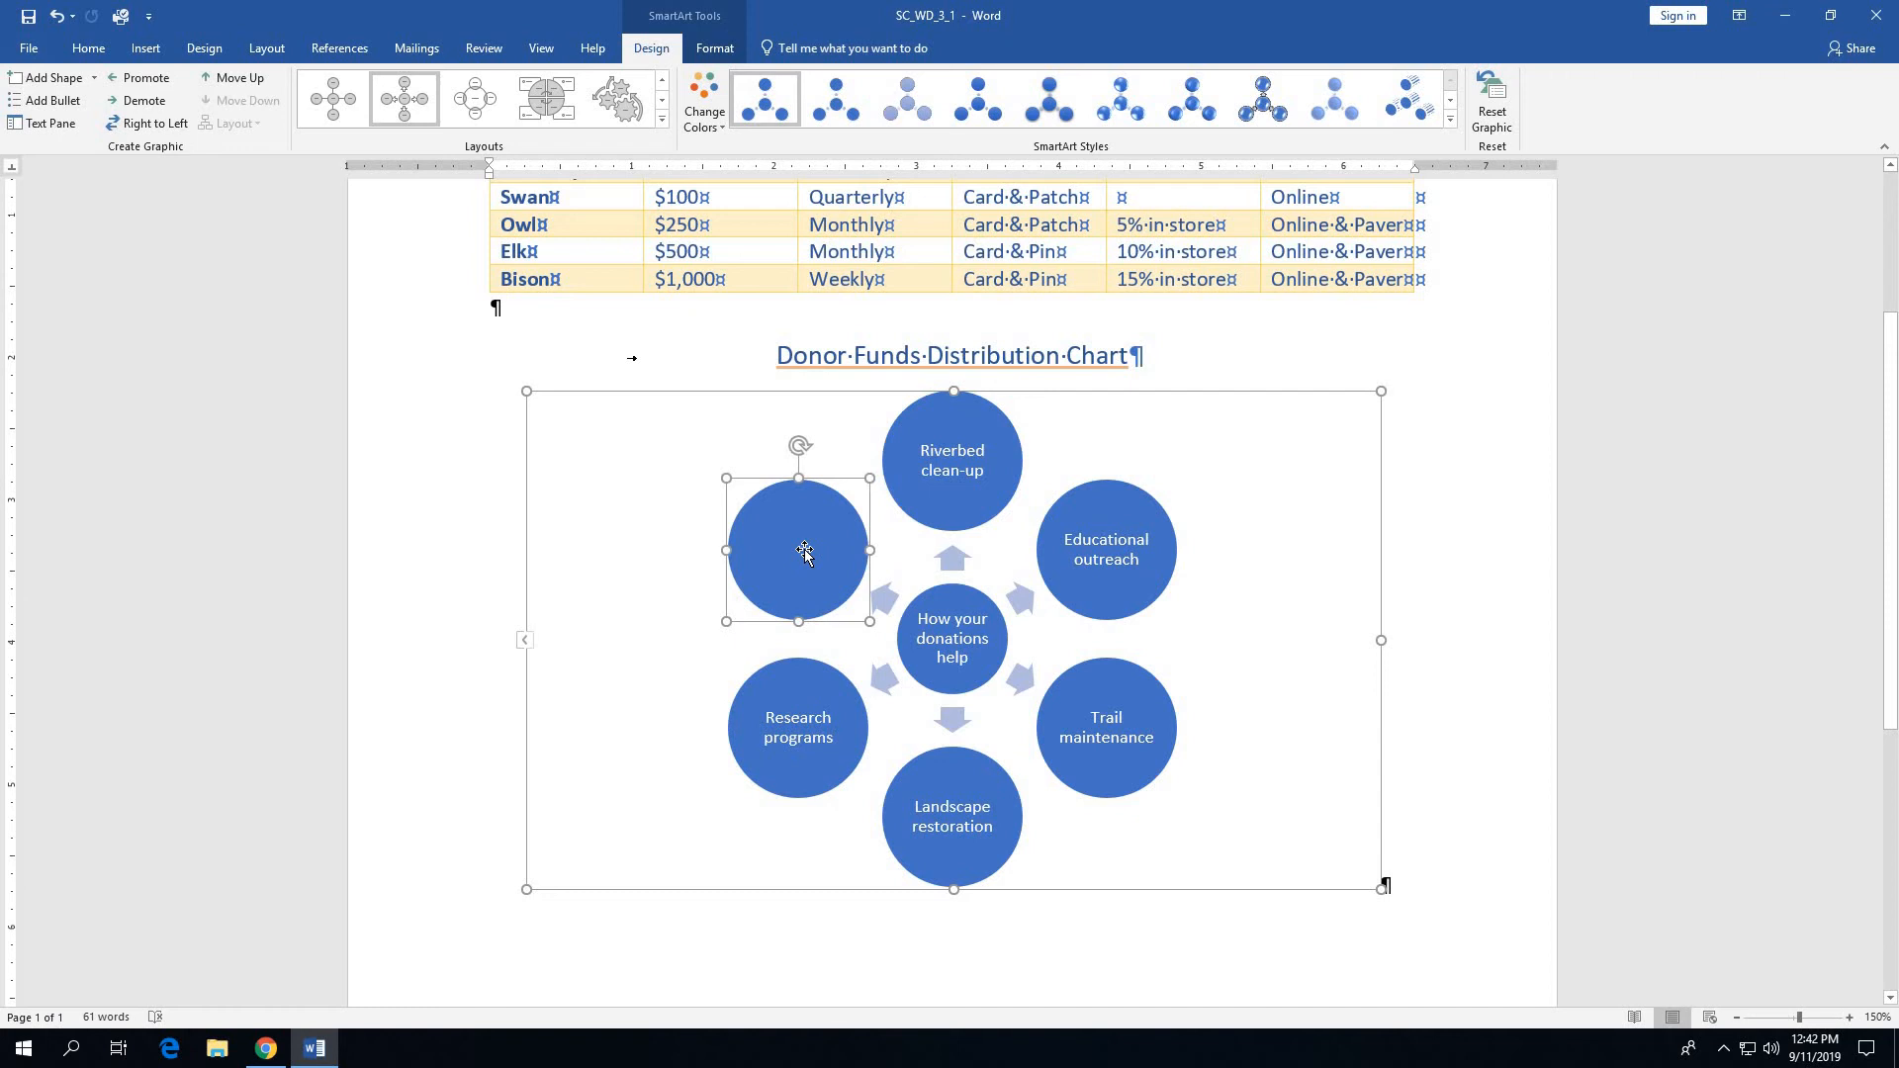
type("Visi")
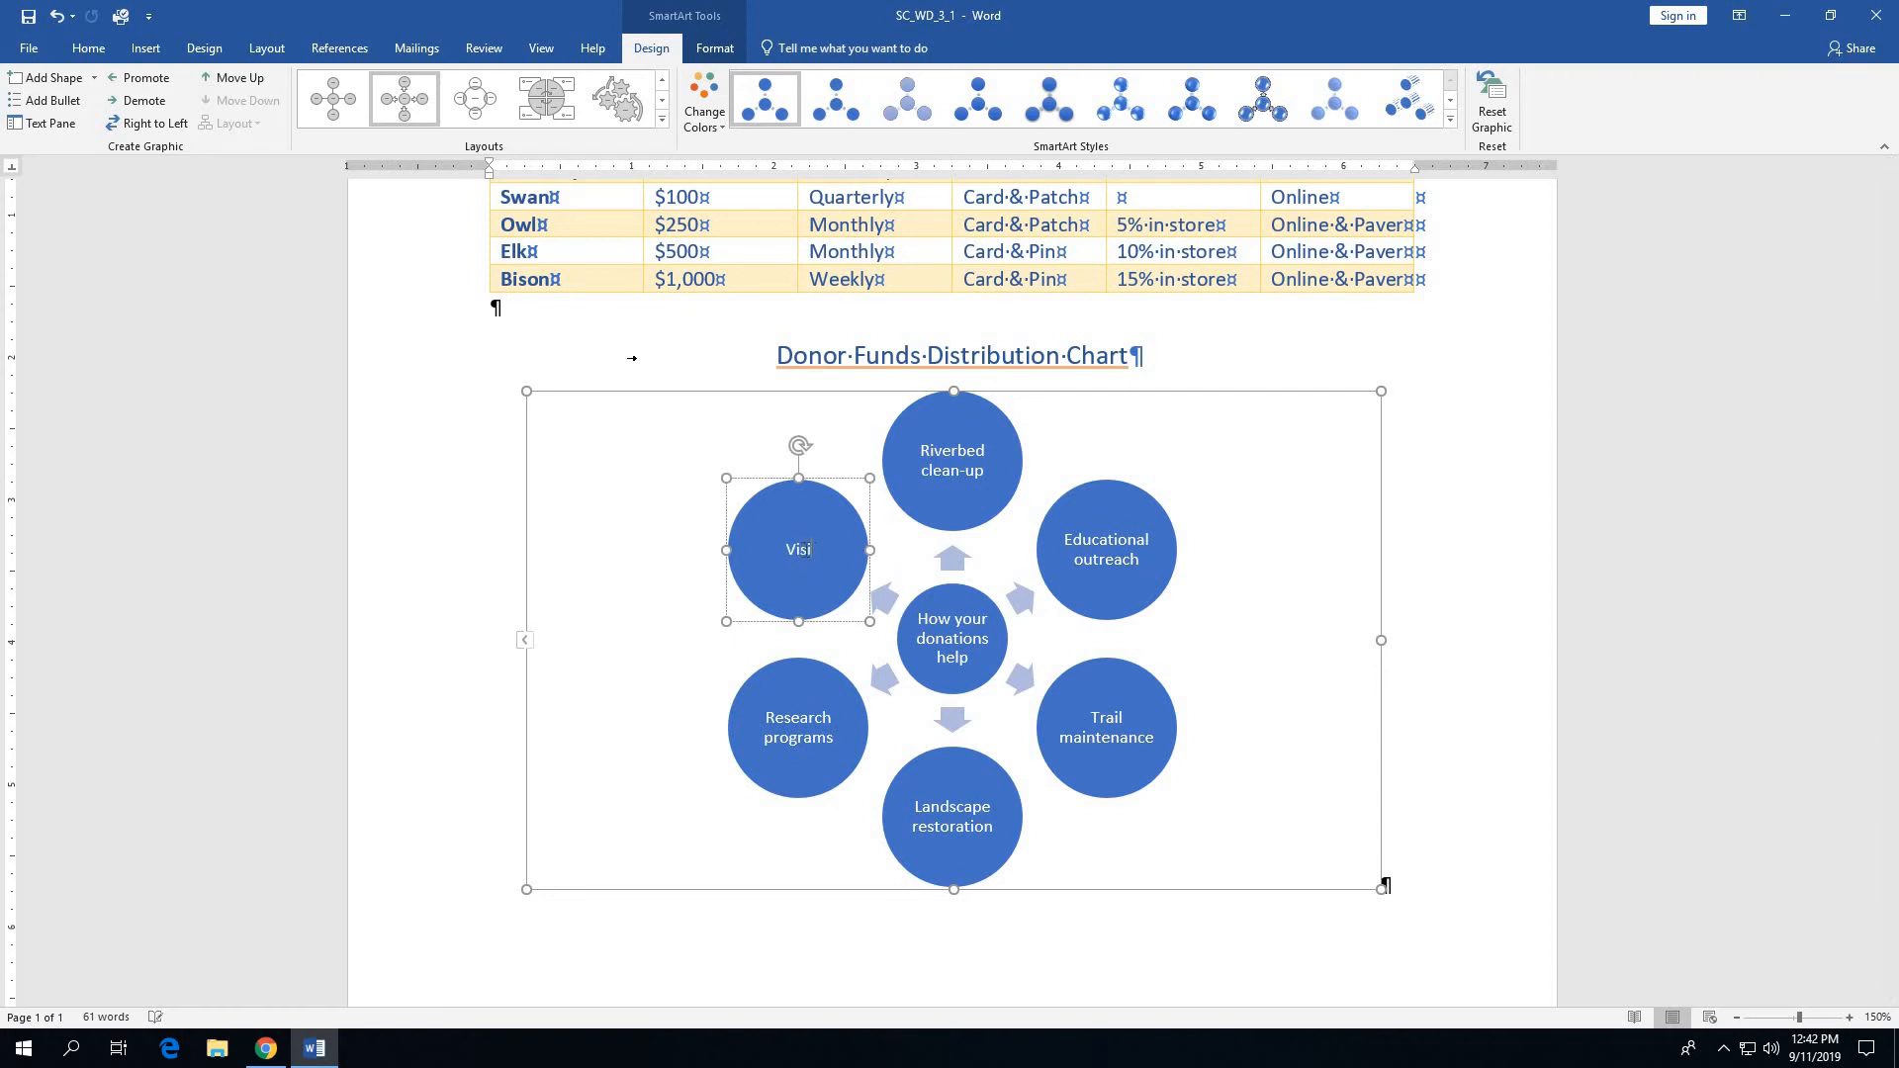
type("tor center operations")
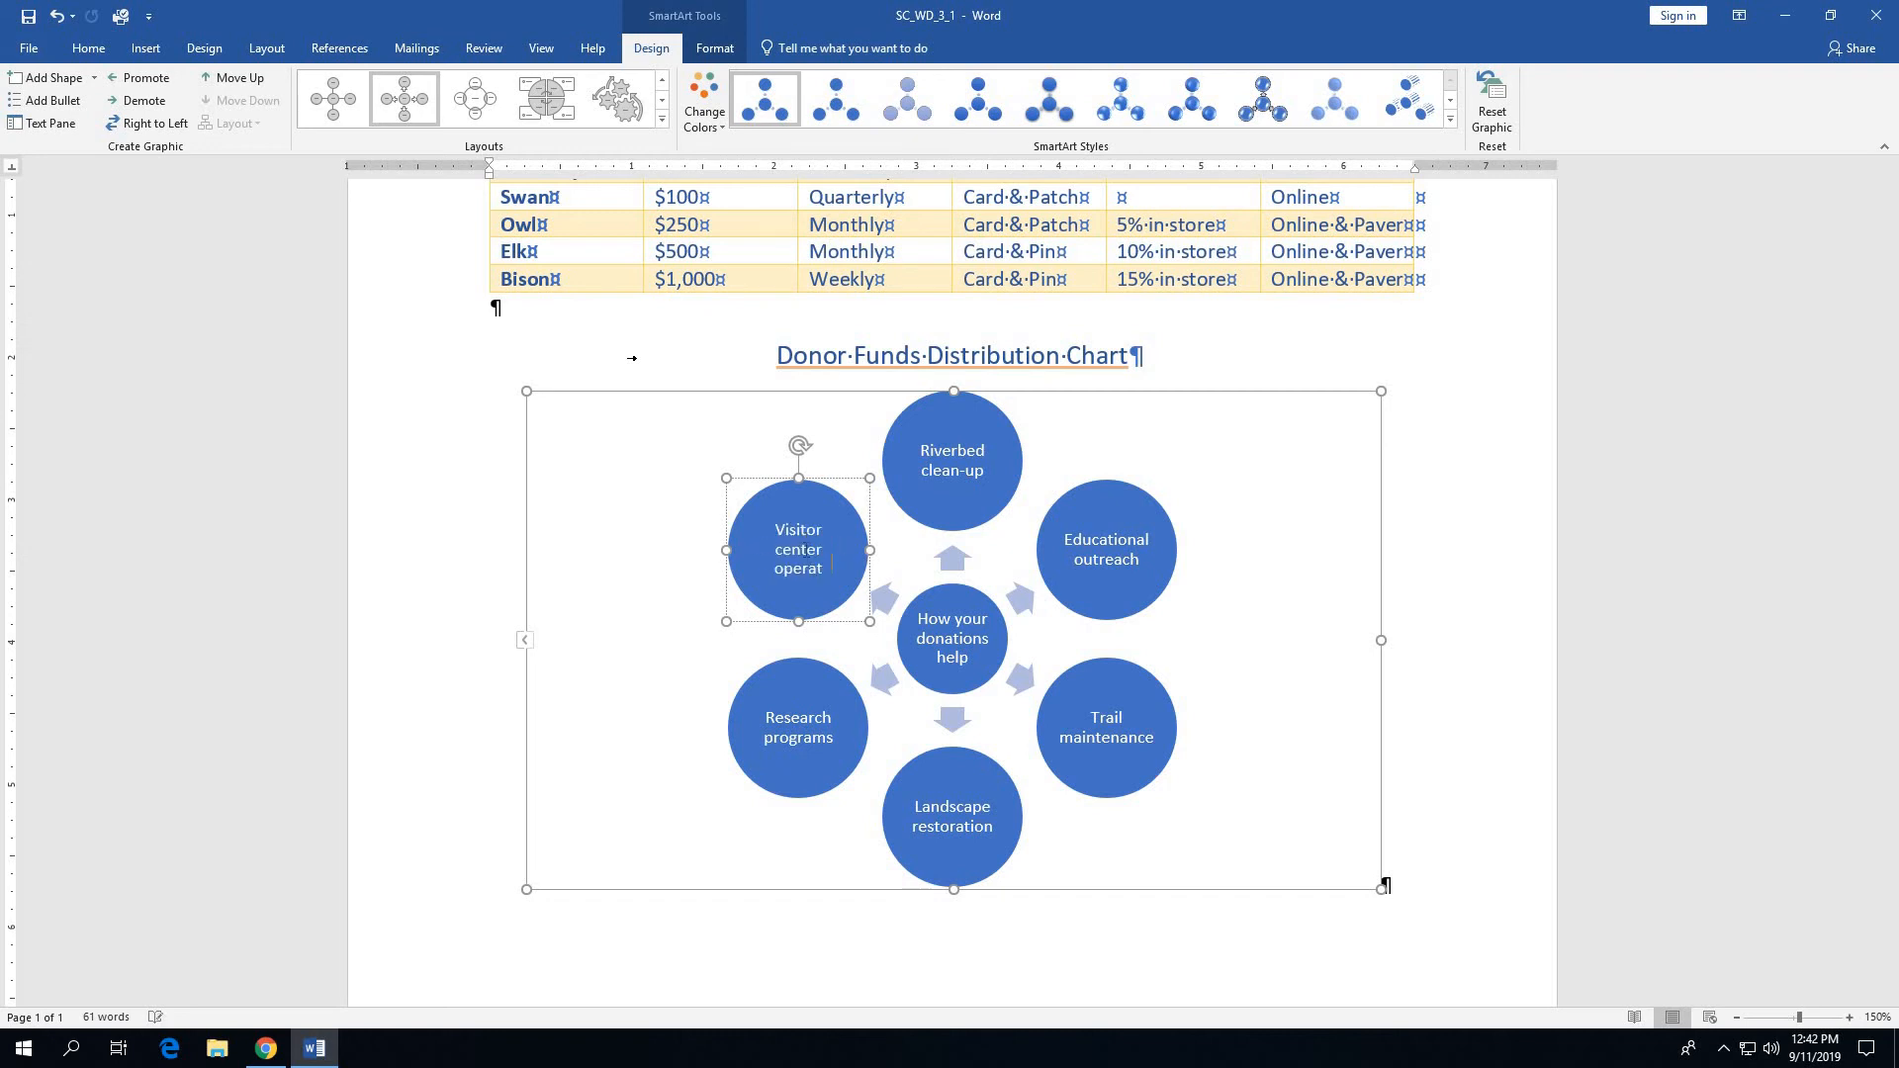
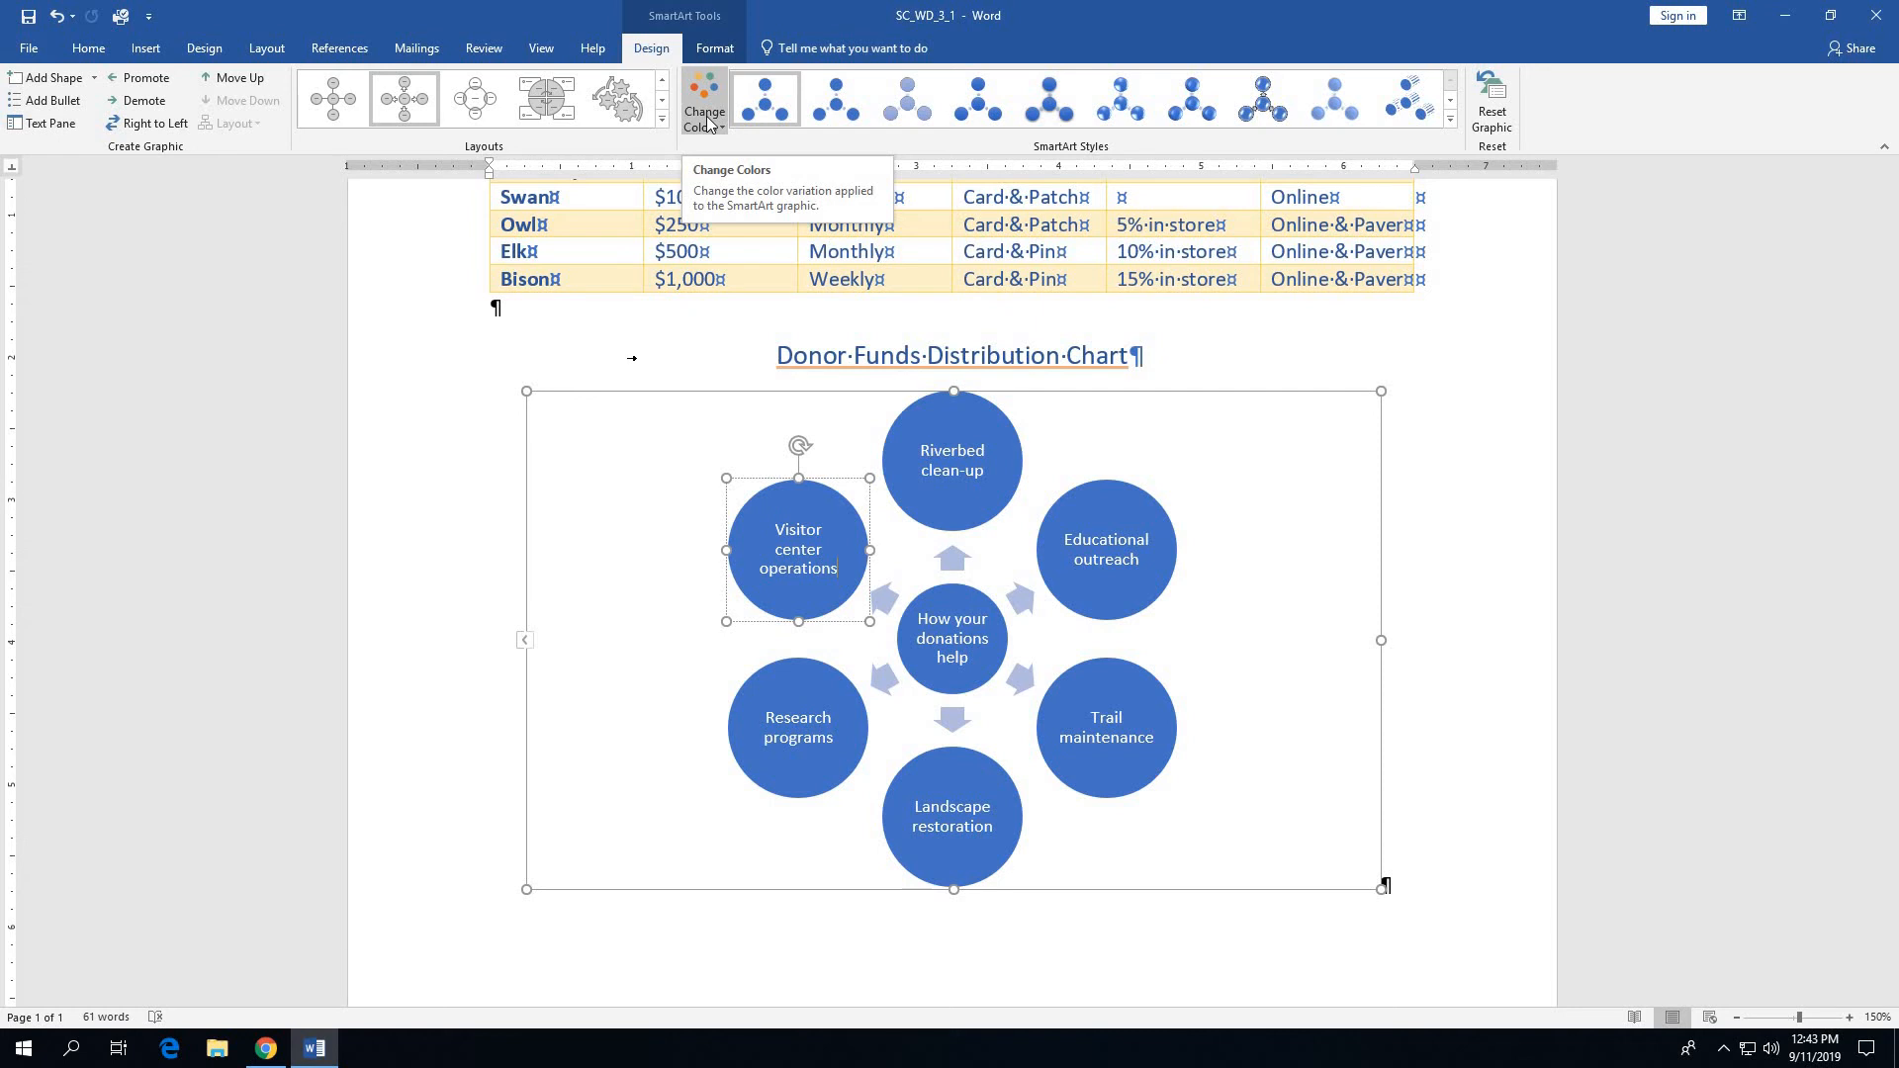
- Recolour the SmartArt graphic with Colorful Range - Accent Colors 2 to 3, apply the last Best Match for Document style, and deselect it
left_click(706, 116)
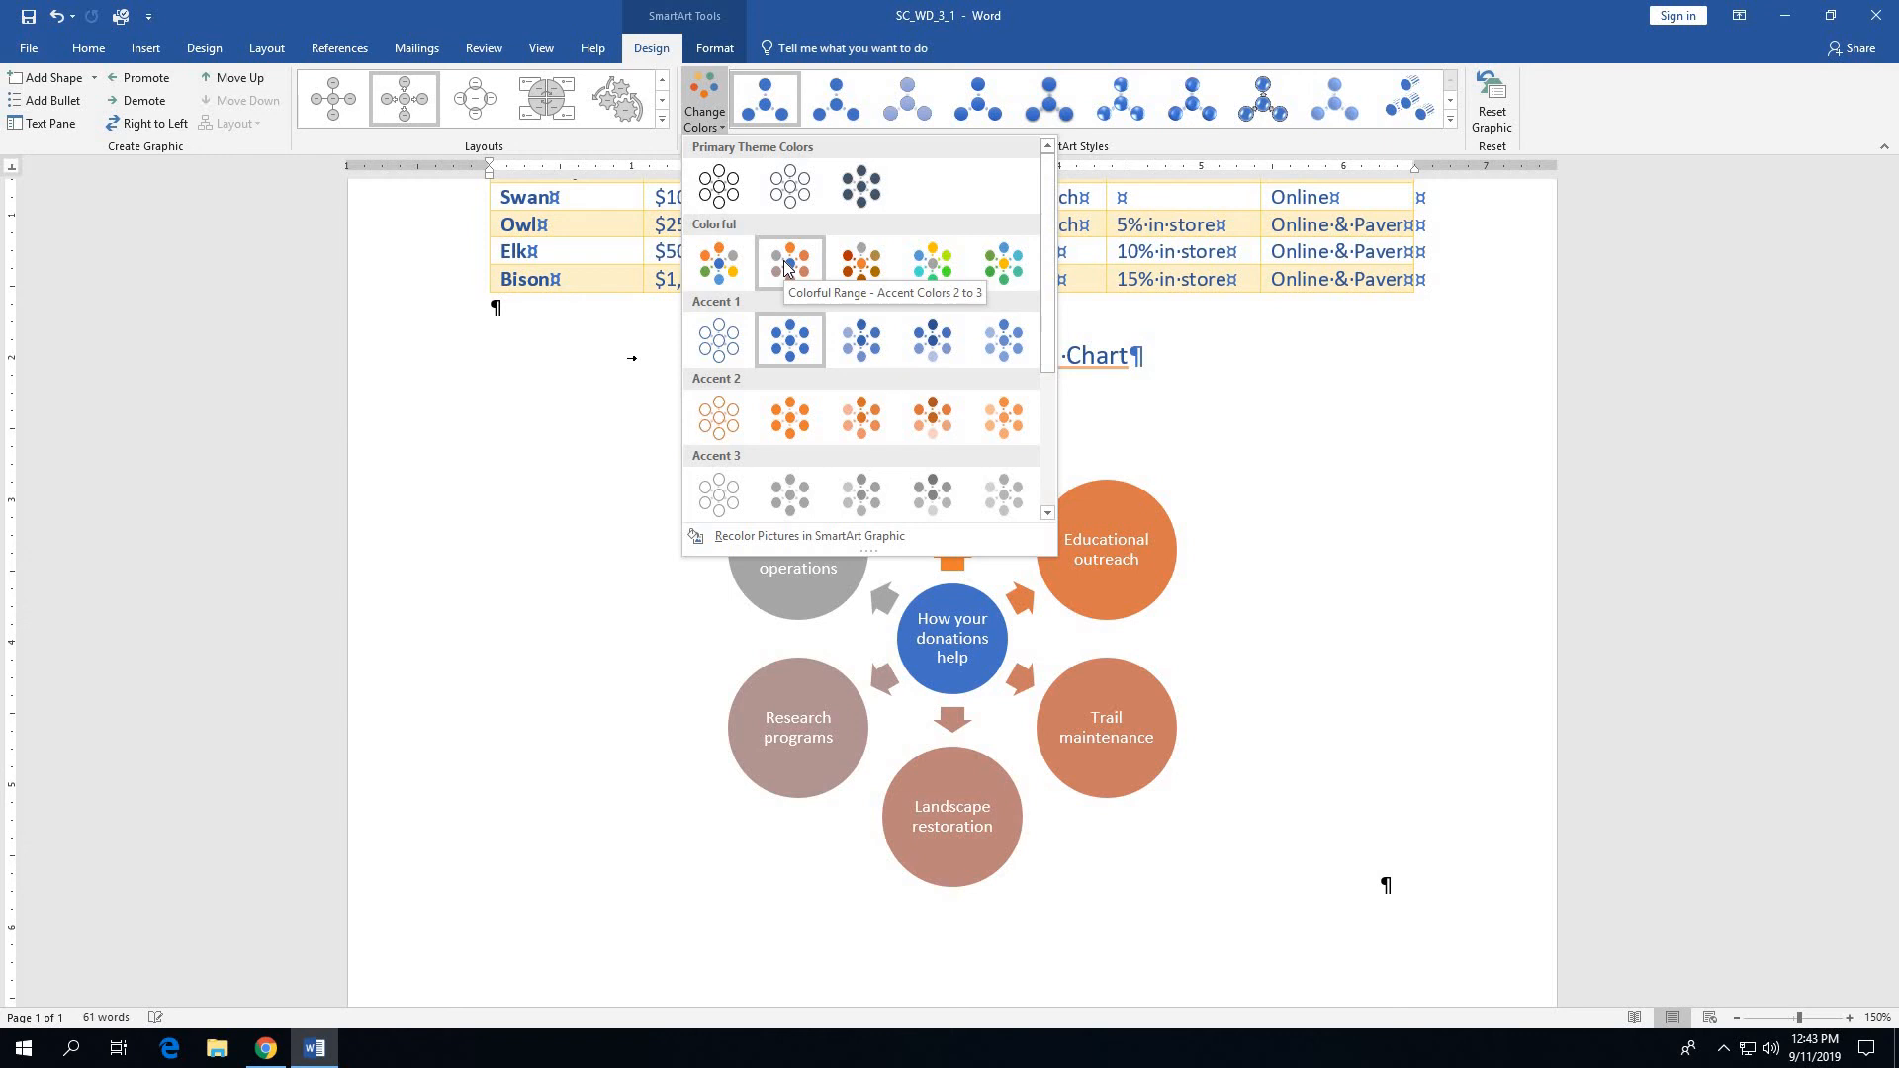
left_click(786, 262)
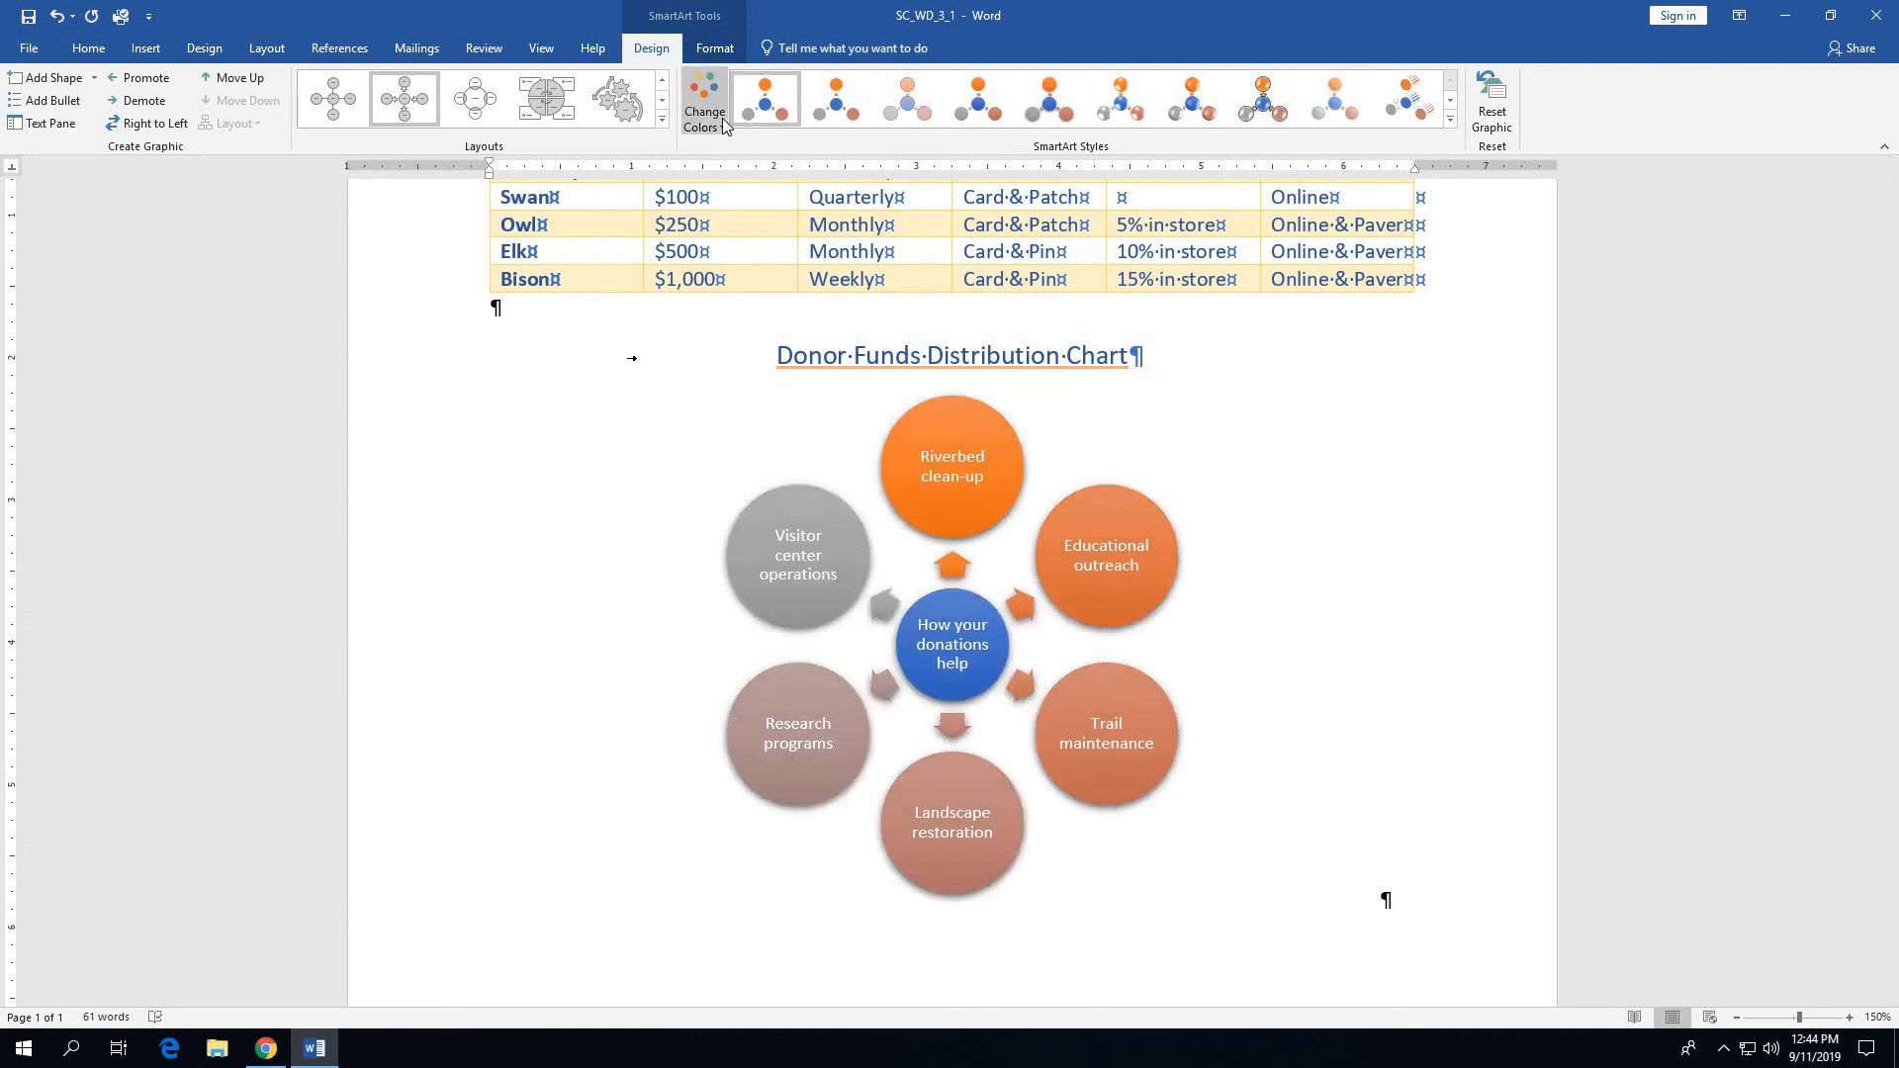
left_click(1452, 120)
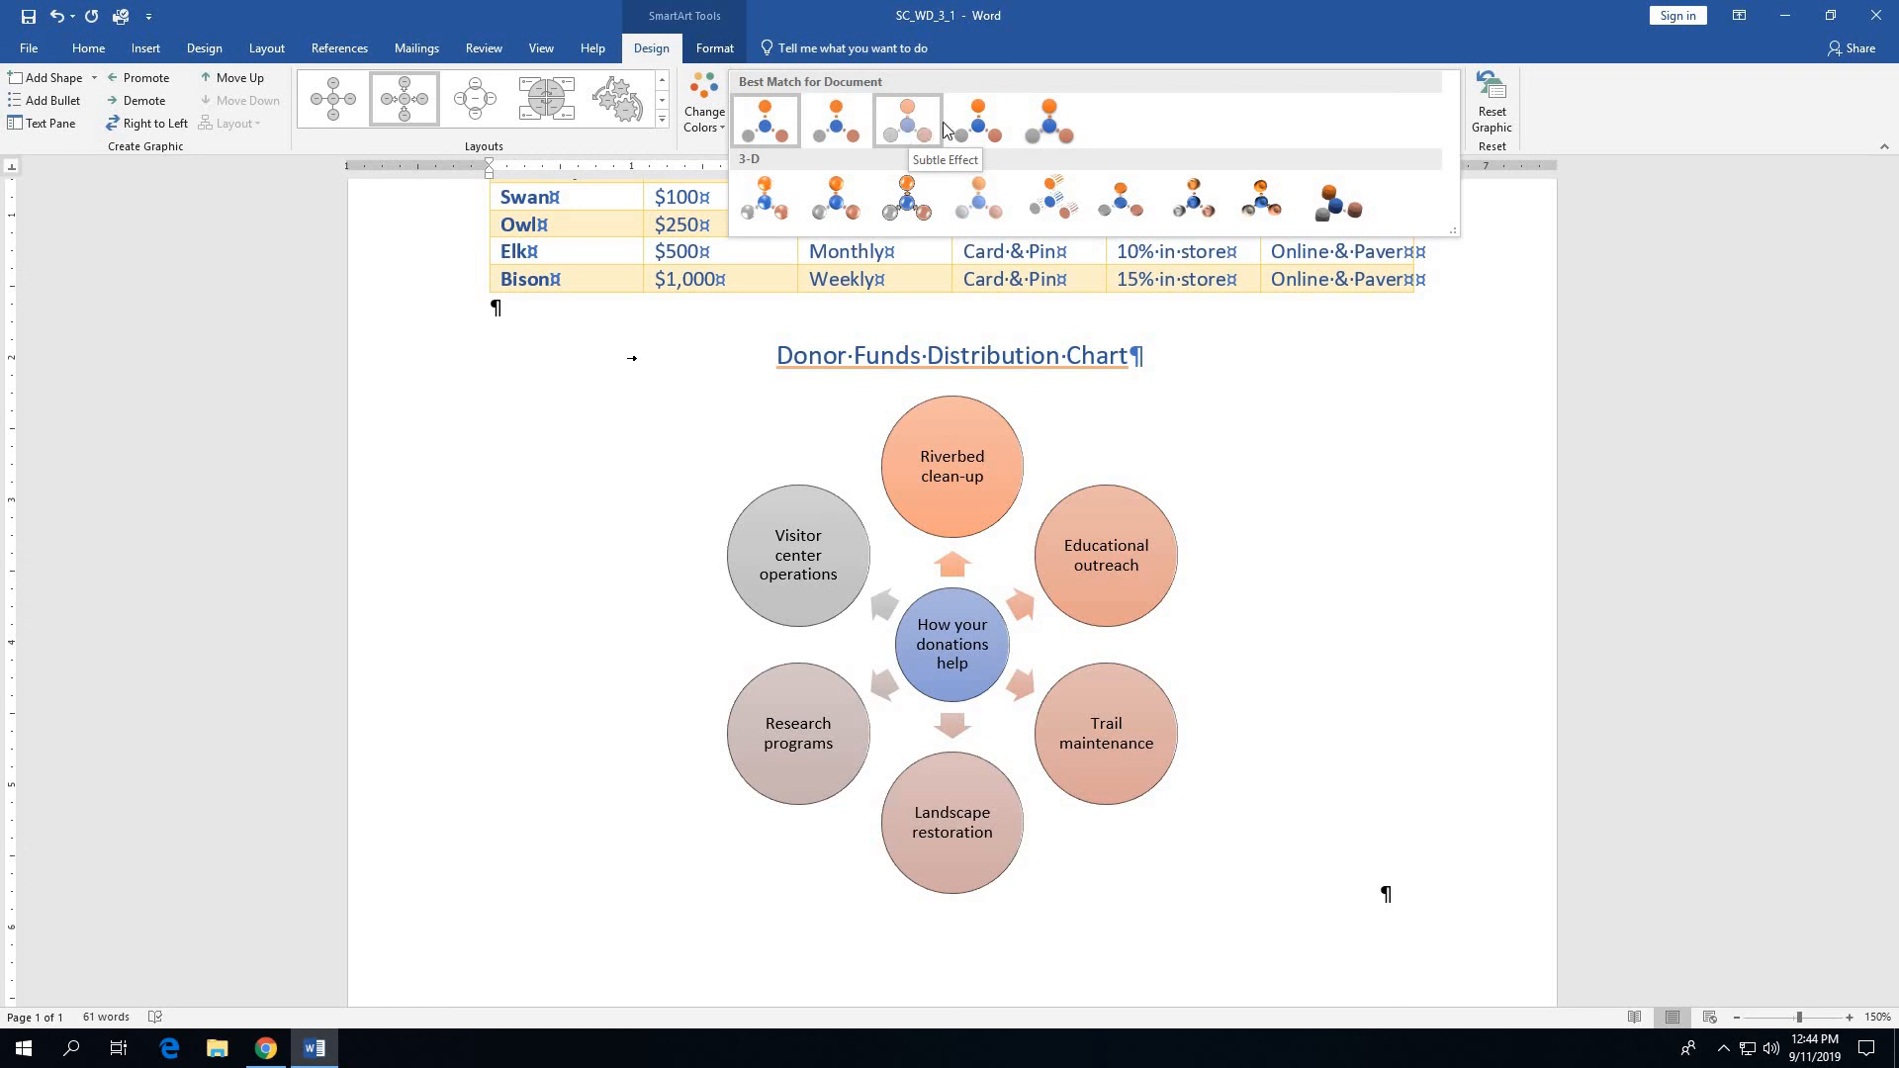
left_click(1064, 116)
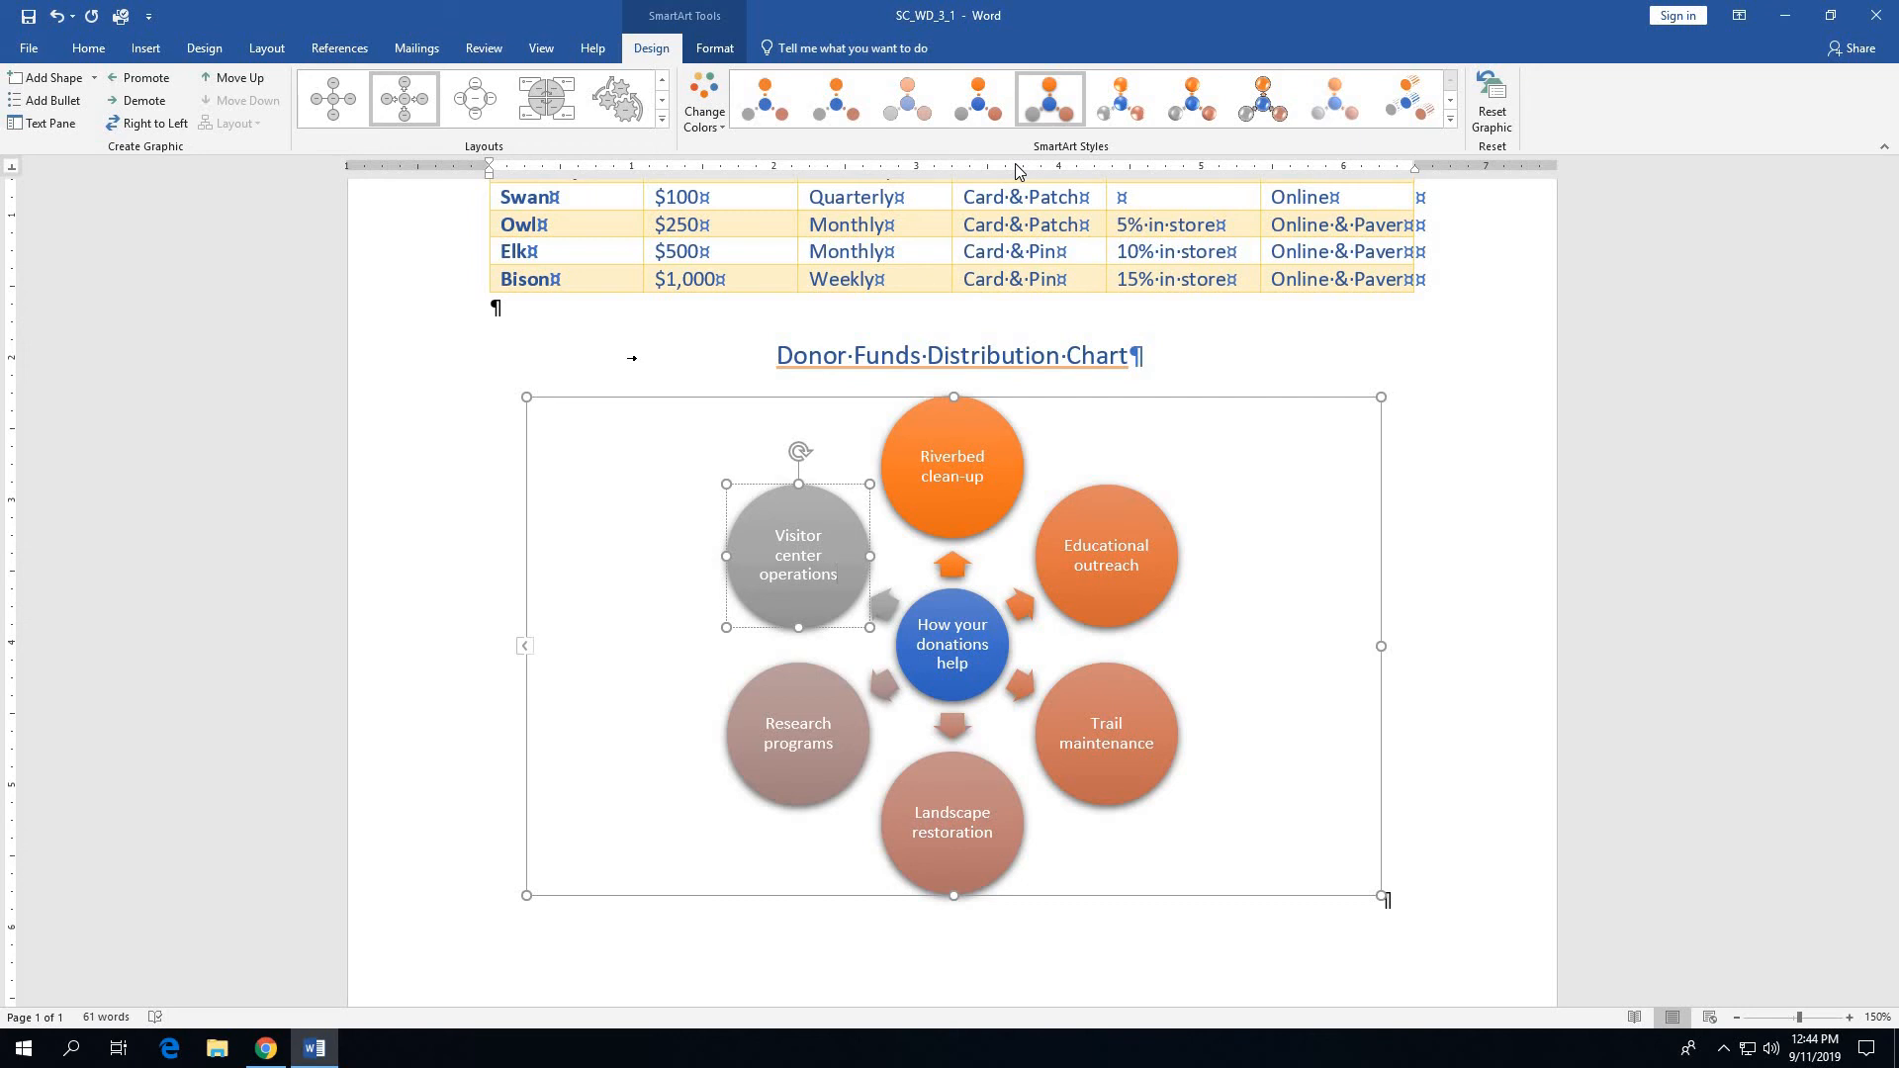
left_click(1455, 514)
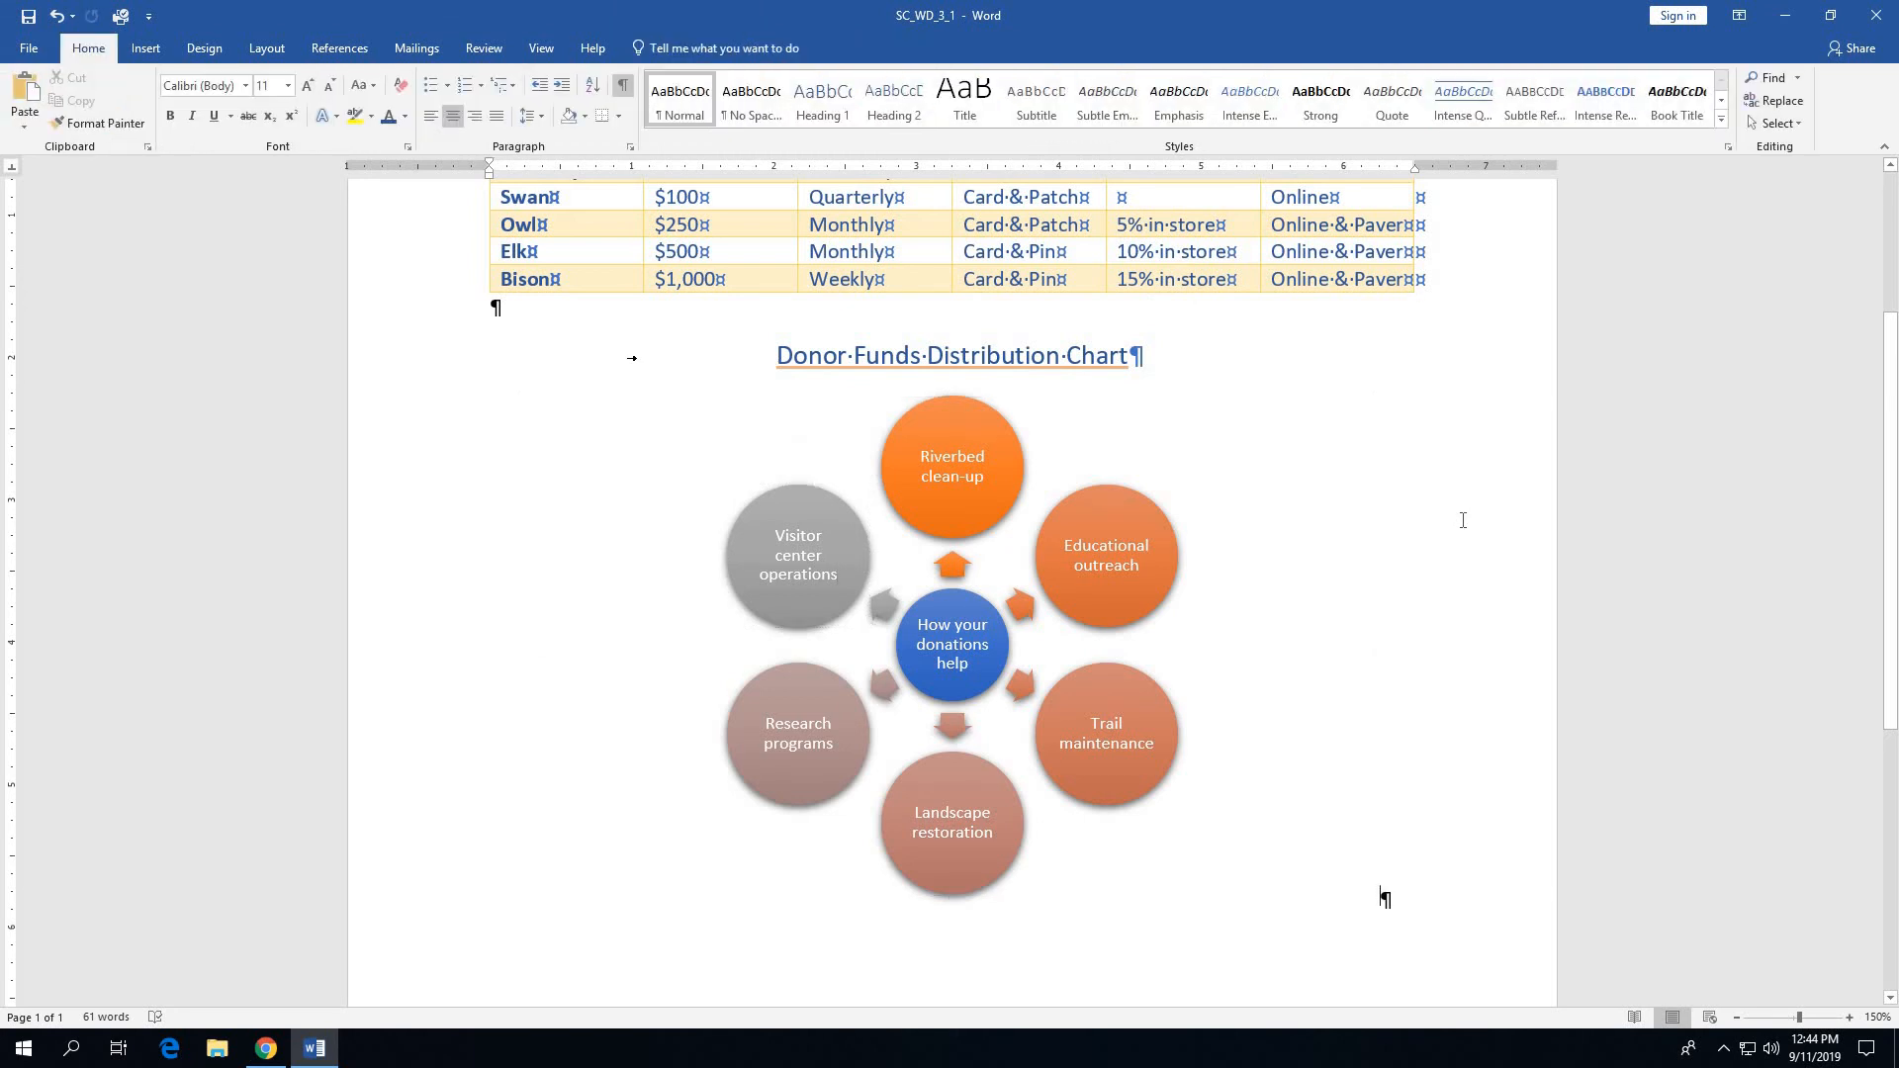
scroll(1479, 527, "up", 3)
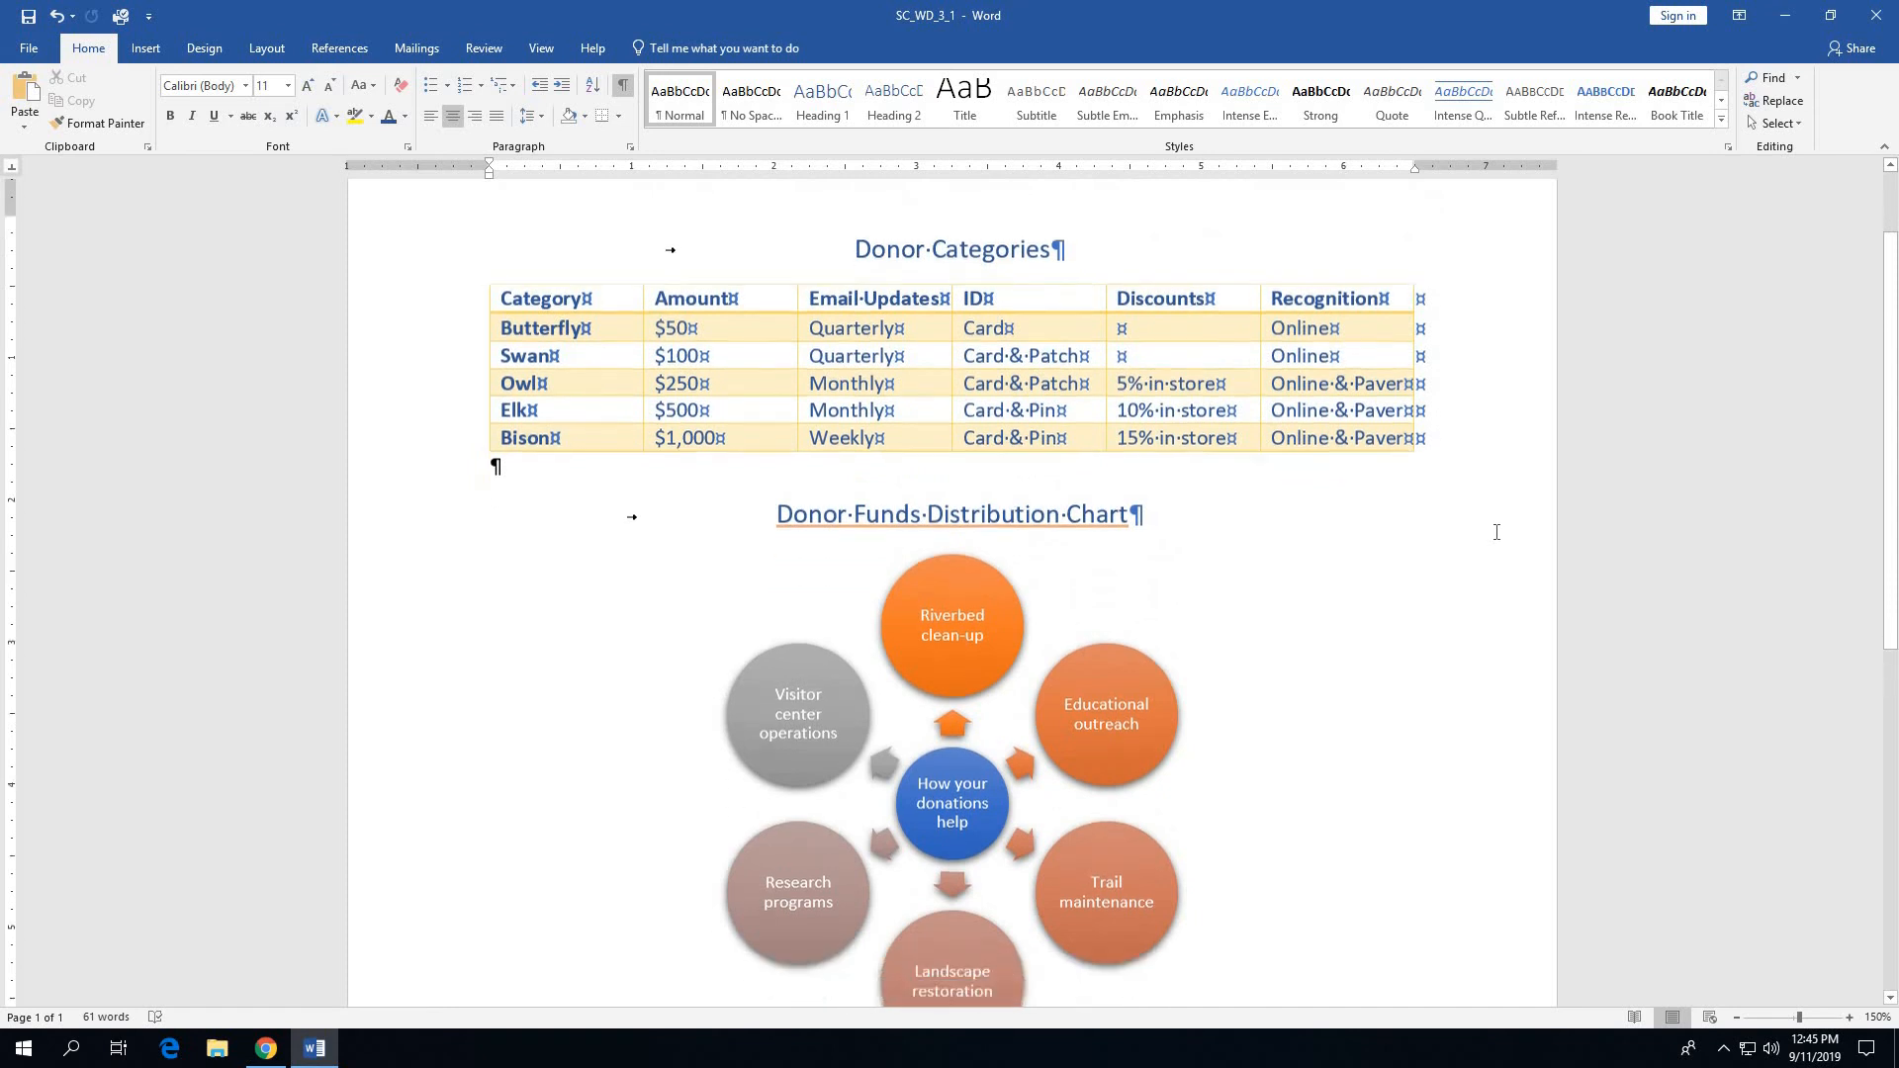
scroll(1497, 530, "down", 2)
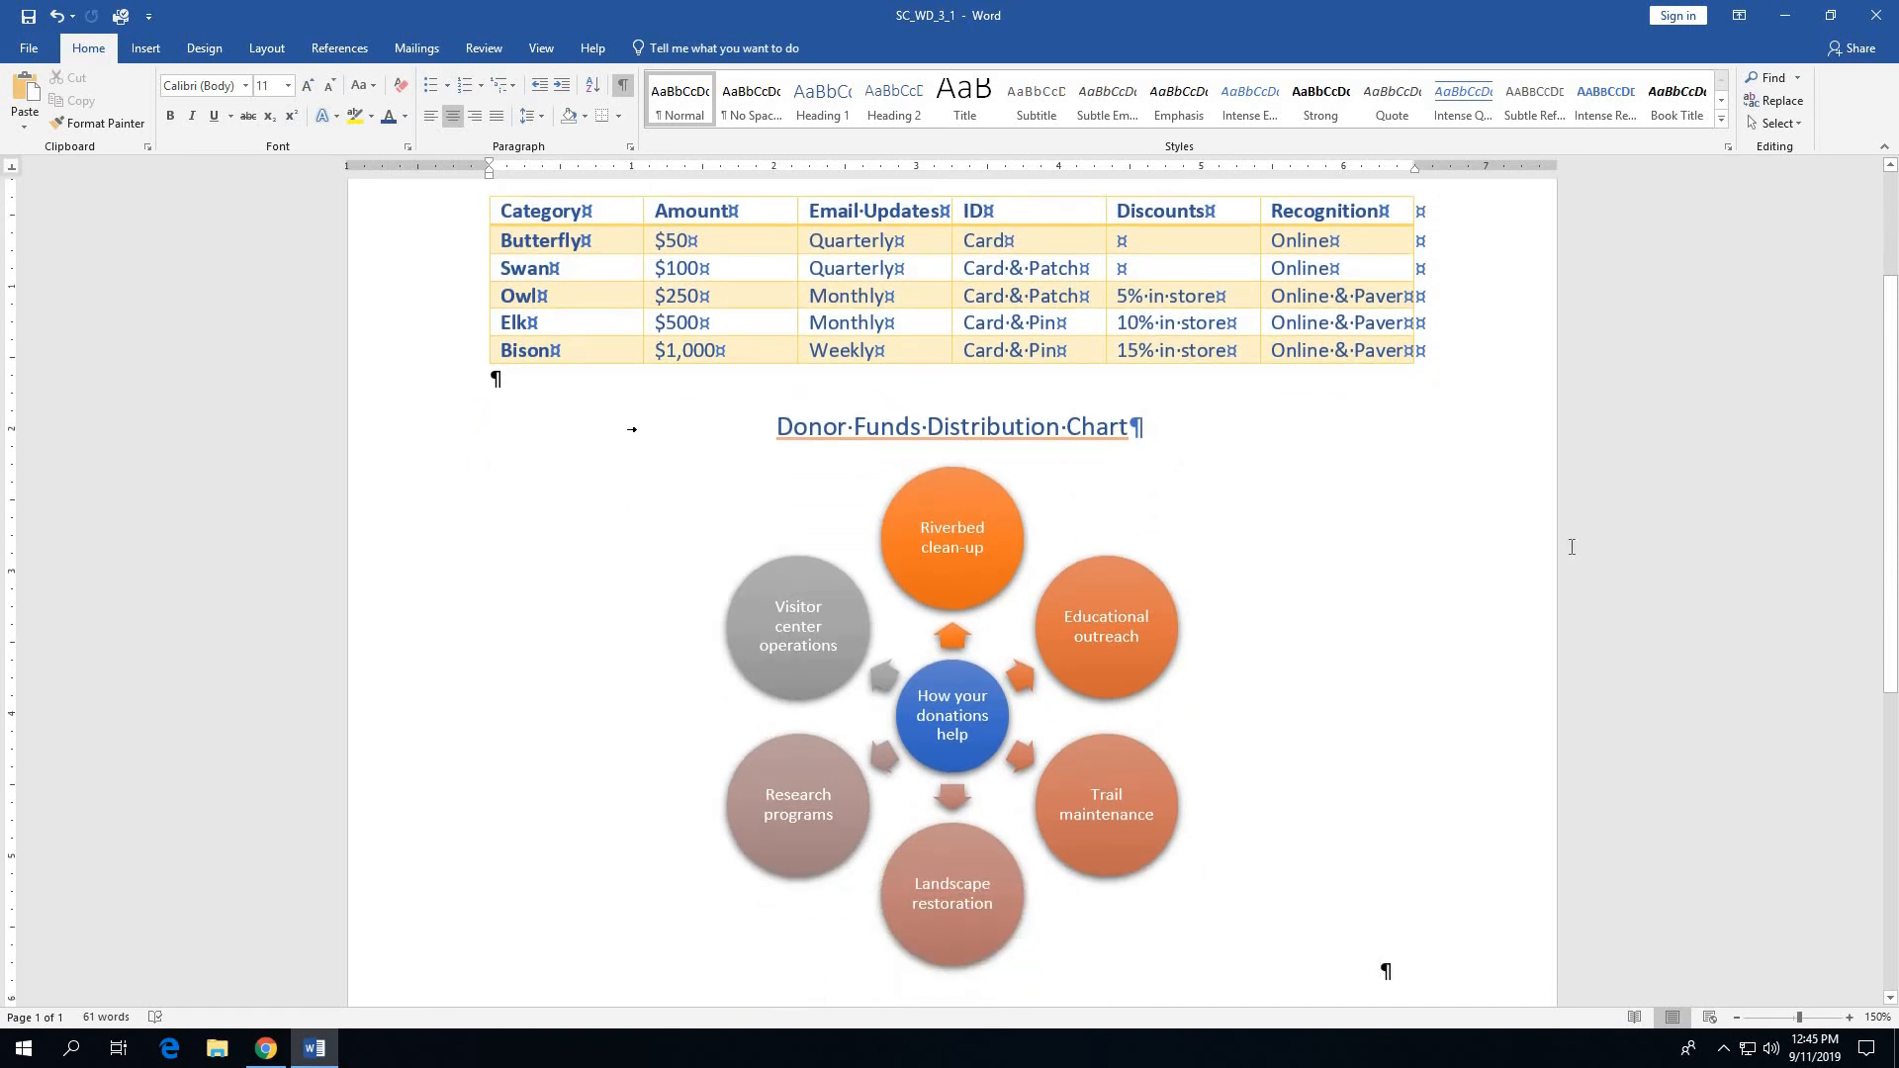